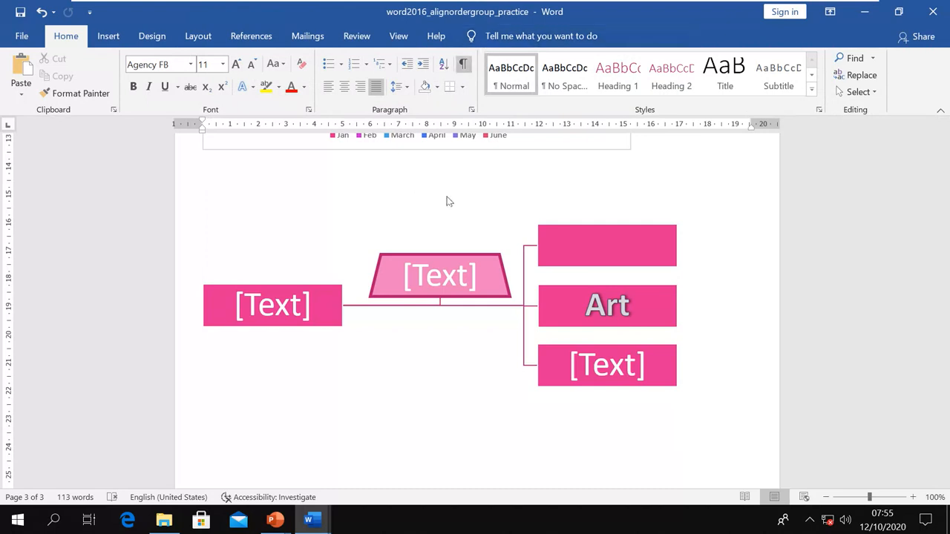
- Switch to the PowerPoint slide on contextual tabs and underline the Design tab of Equation Tools
key(alt+Tab)
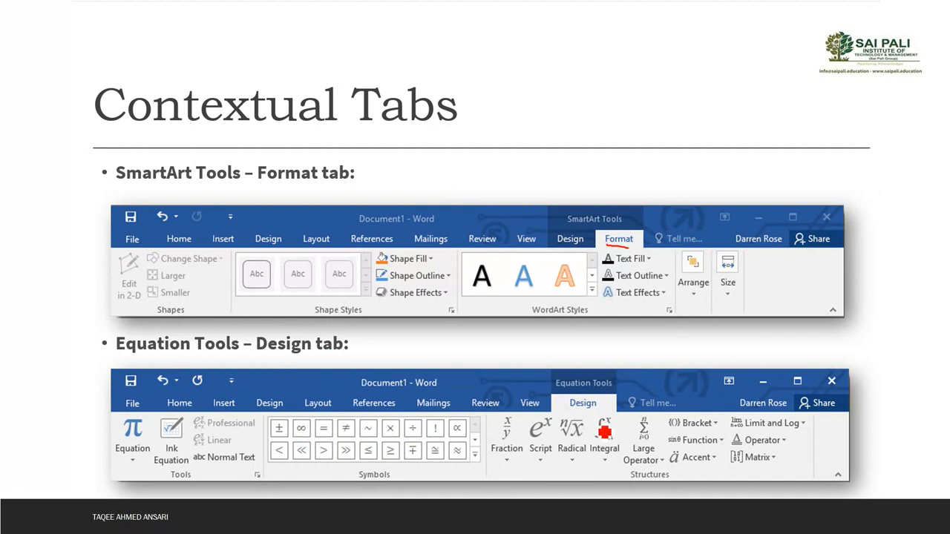
drag(570, 410, 591, 410)
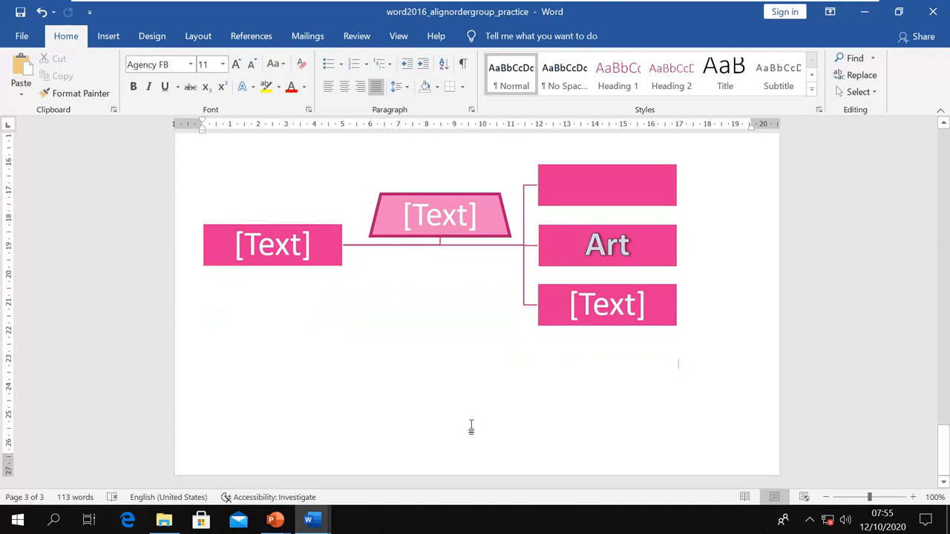
- Delete the SmartArt diagram below the chart on page 3
scroll(471, 426, up, 3)
click(506, 354)
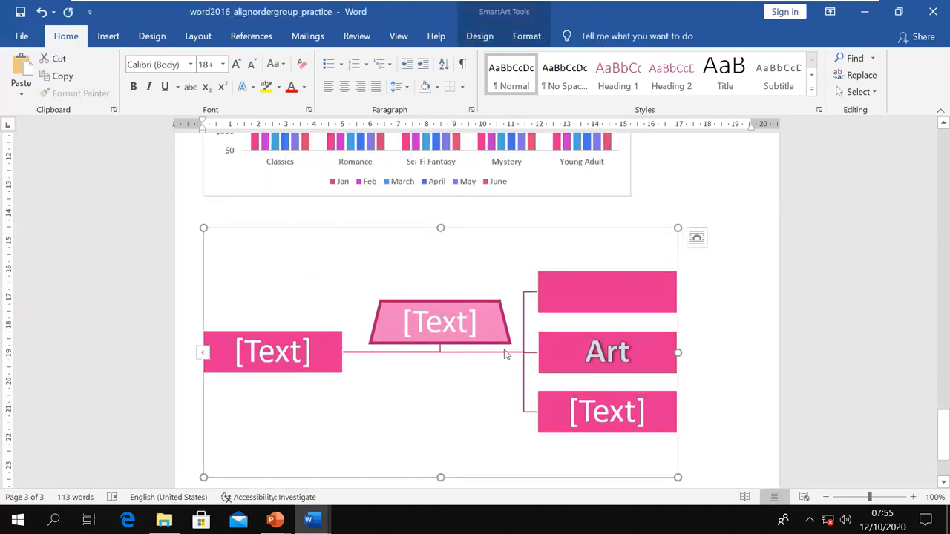
key(Delete)
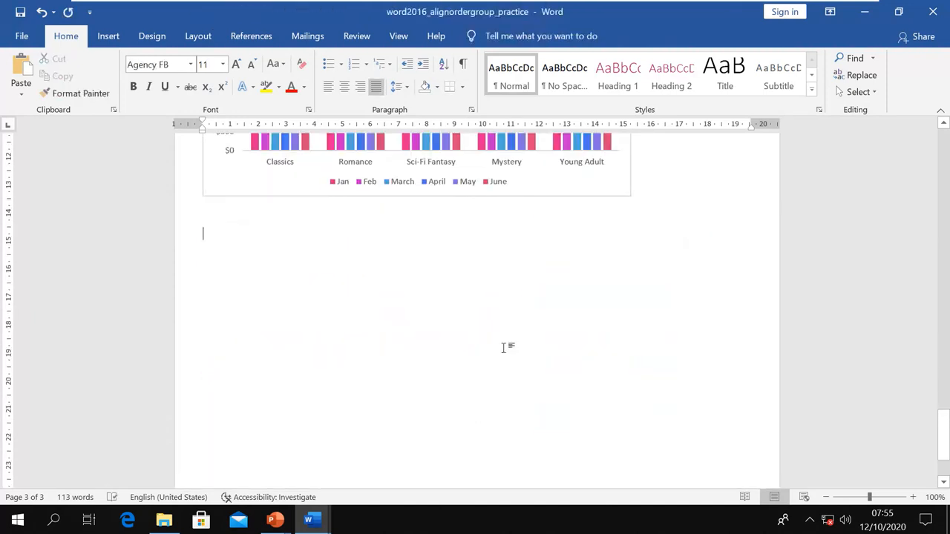
- Insert the built-in Area of Circle equation below the chart
click(107, 36)
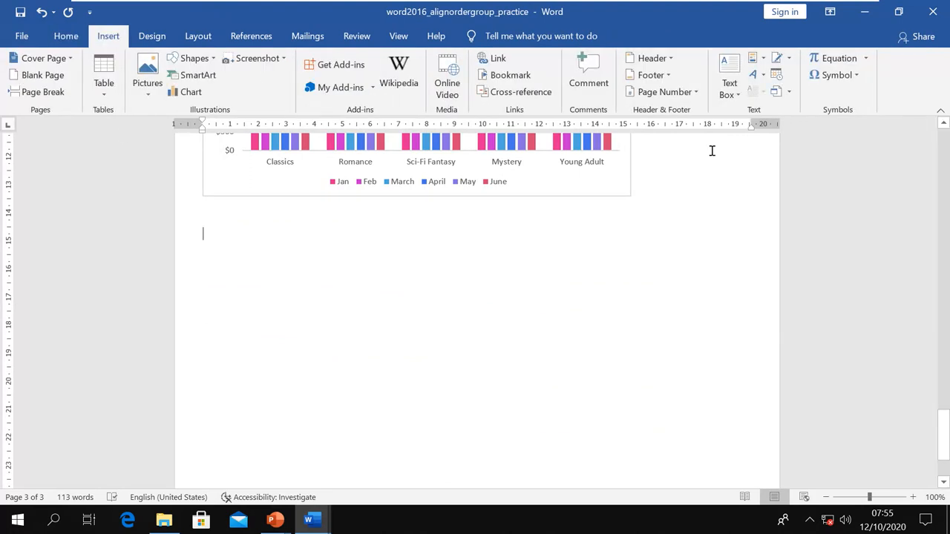
click(865, 57)
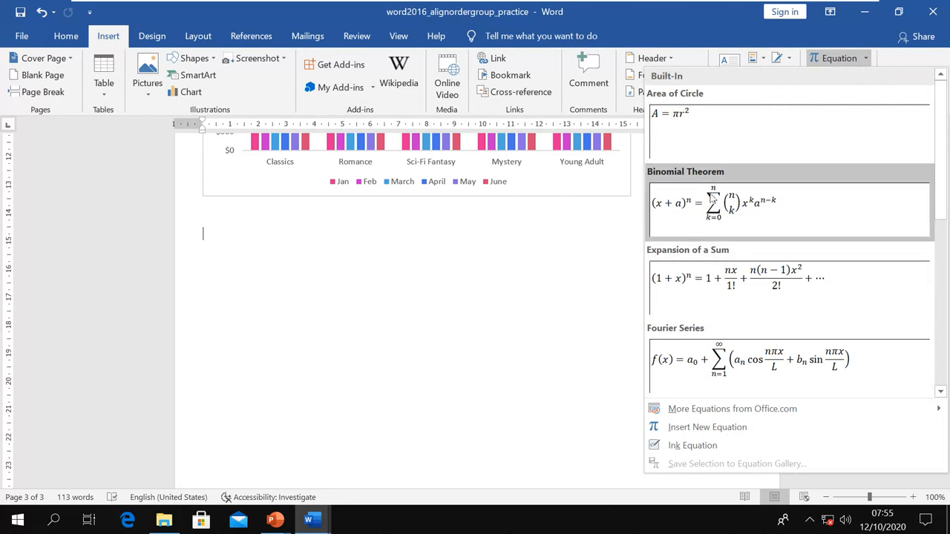
click(713, 122)
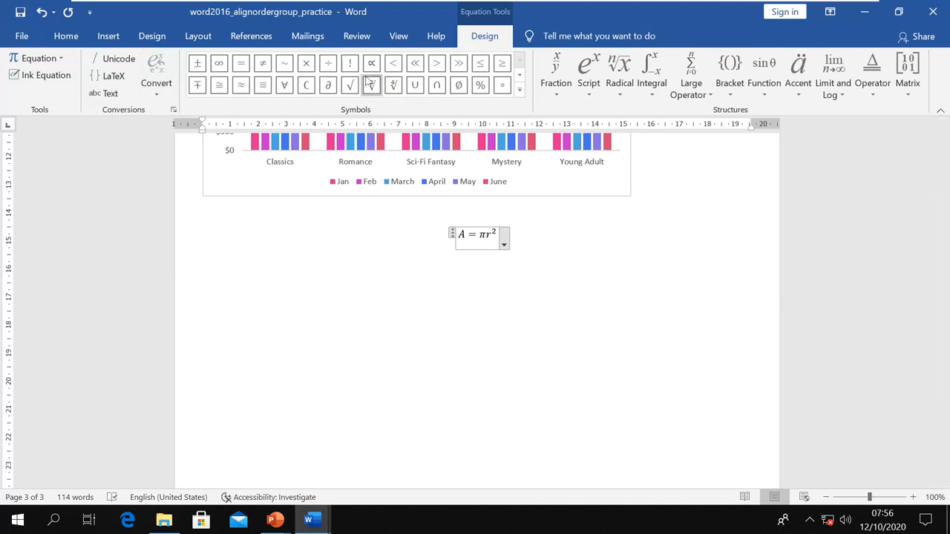
- Add the built-in Fourier Series equation in front of the circle area formula, within the same equation
click(63, 57)
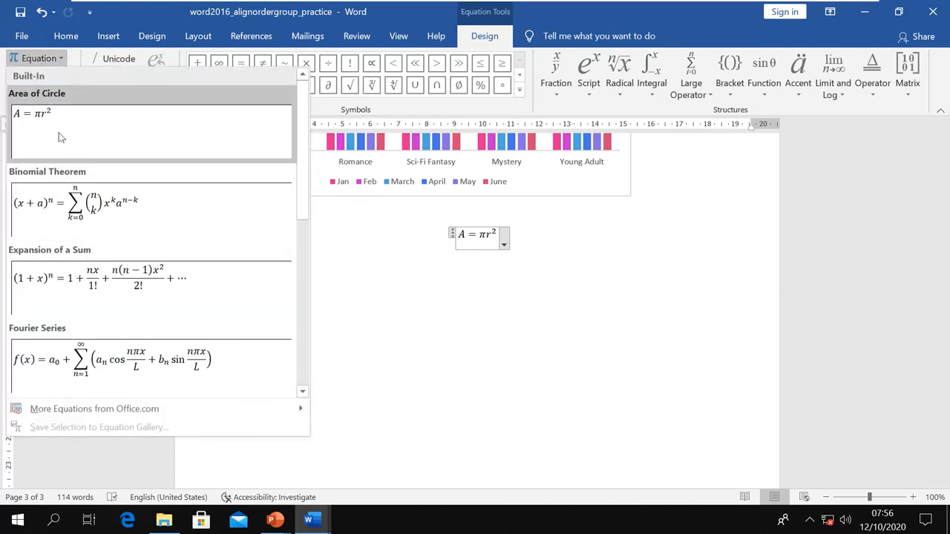
click(124, 365)
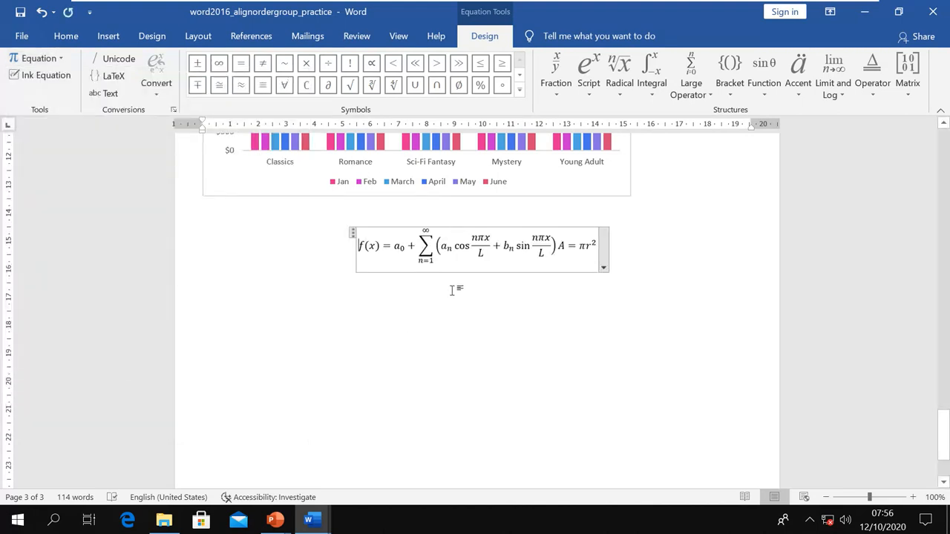
- Start an ink equation at the point just before a₀ and place its writing window below the existing equation
click(393, 246)
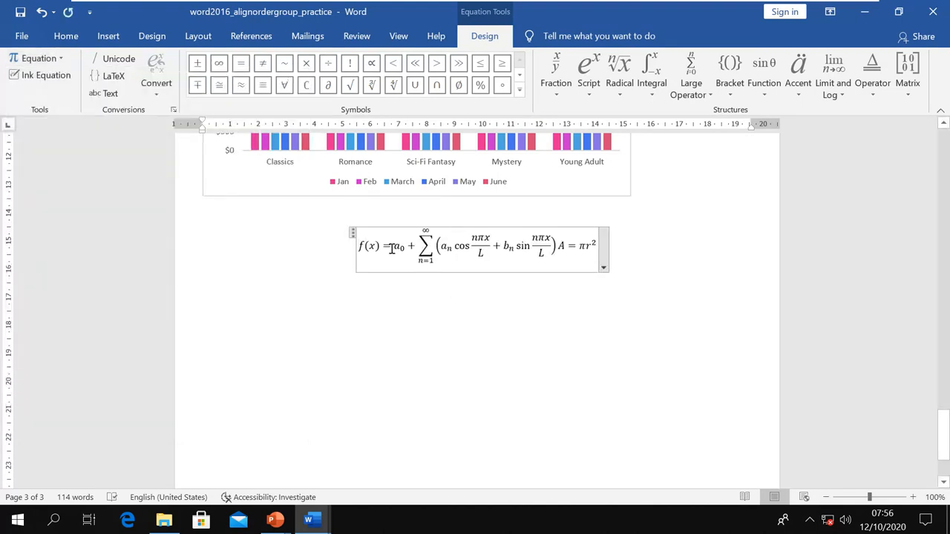
click(50, 81)
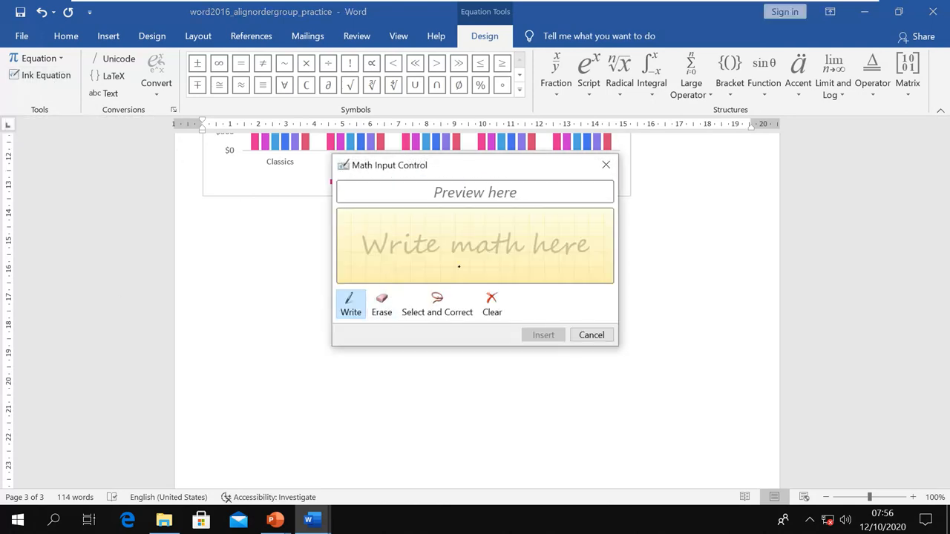
drag(473, 168, 466, 303)
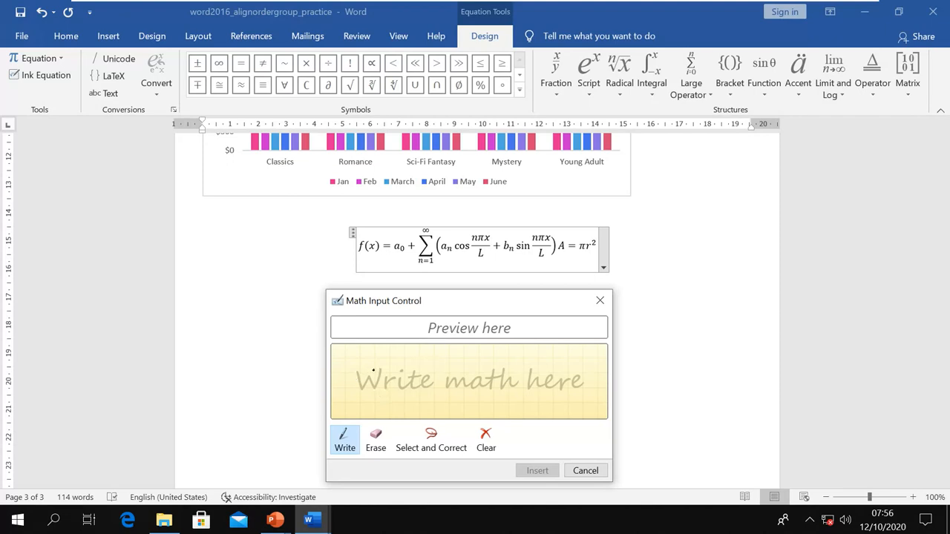
- Handwrite 4 + 5 = 10 in the Math Input Control
drag(395, 367, 395, 369)
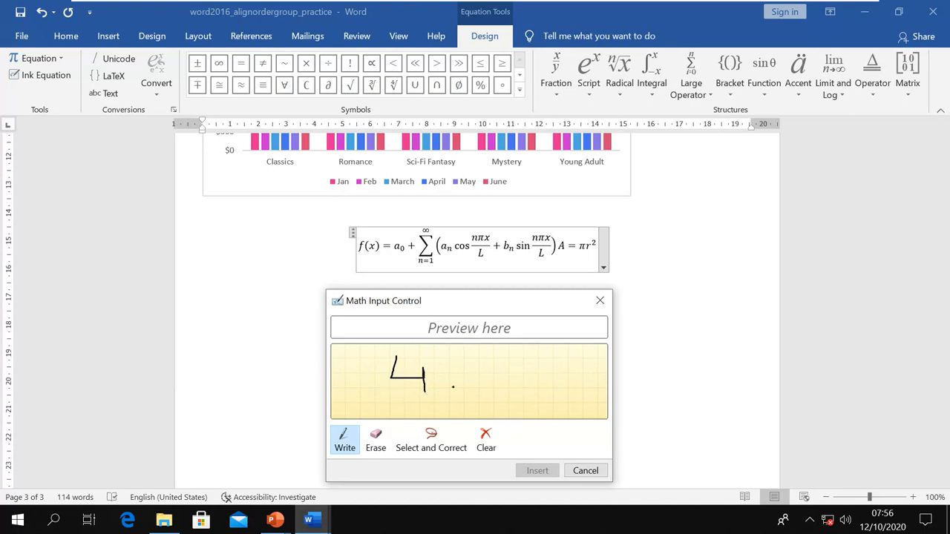
drag(454, 370, 453, 402)
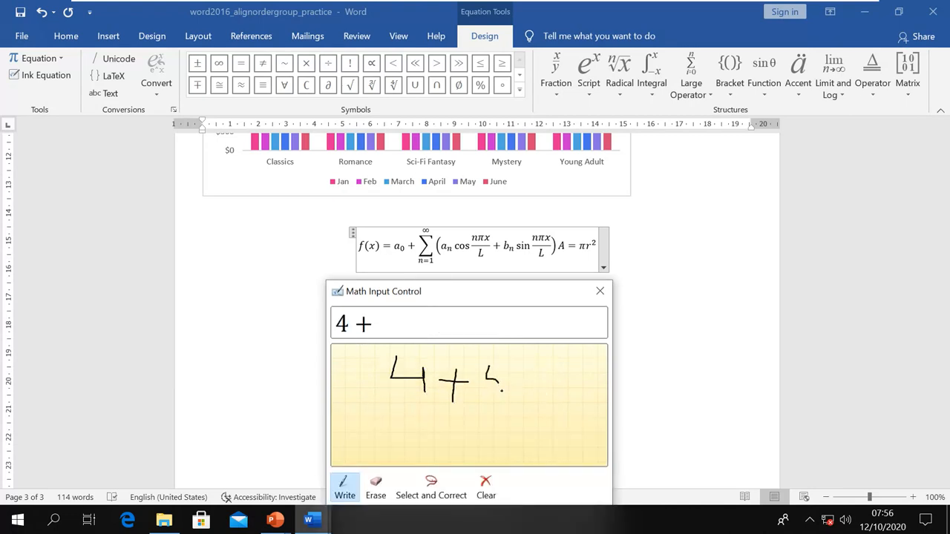
mouse_move(487, 366)
mouse_down()
mouse_move(545, 383)
mouse_move(544, 395)
mouse_move(563, 401)
mouse_move(590, 375)
mouse_up()
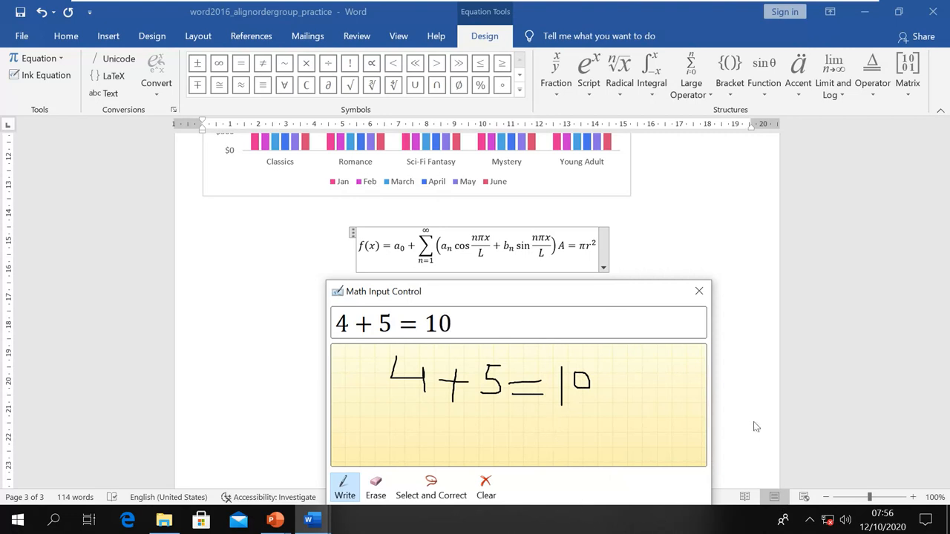
drag(520, 304, 521, 291)
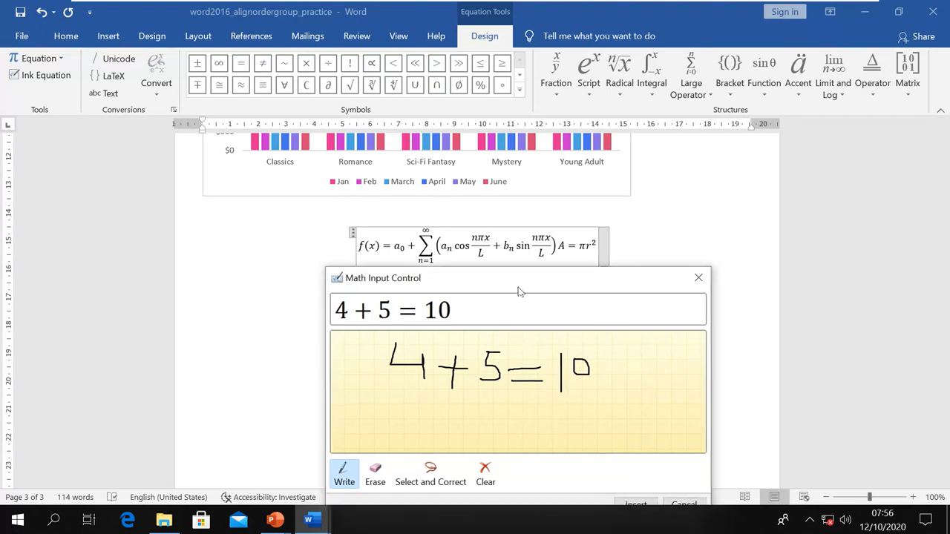
- Erase the handwritten 10 and write 9 after the equals sign instead
click(375, 473)
mouse_move(598, 365)
mouse_down()
mouse_move(569, 357)
mouse_move(563, 392)
mouse_up()
click(347, 475)
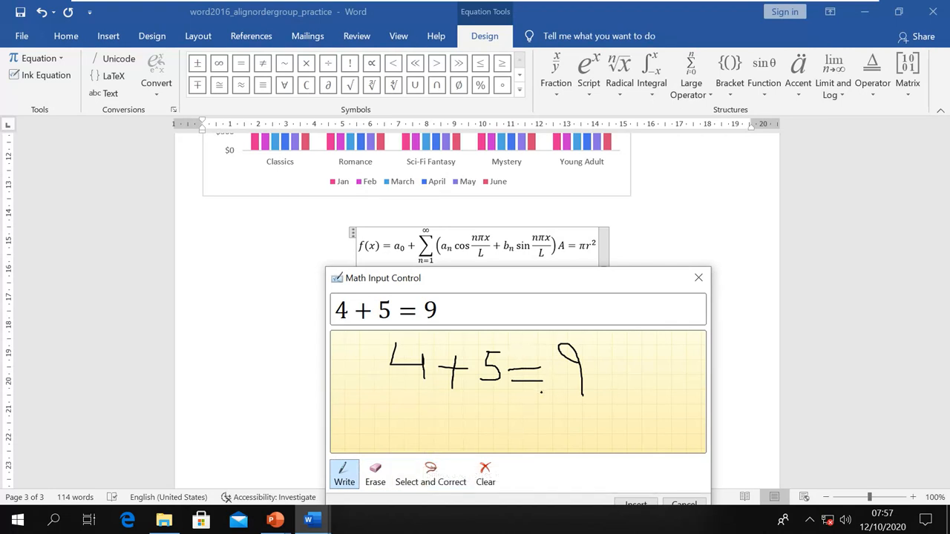
- Erase the handwritten 9 and equals sign, and write two short dashes after the 5
click(375, 476)
click(570, 344)
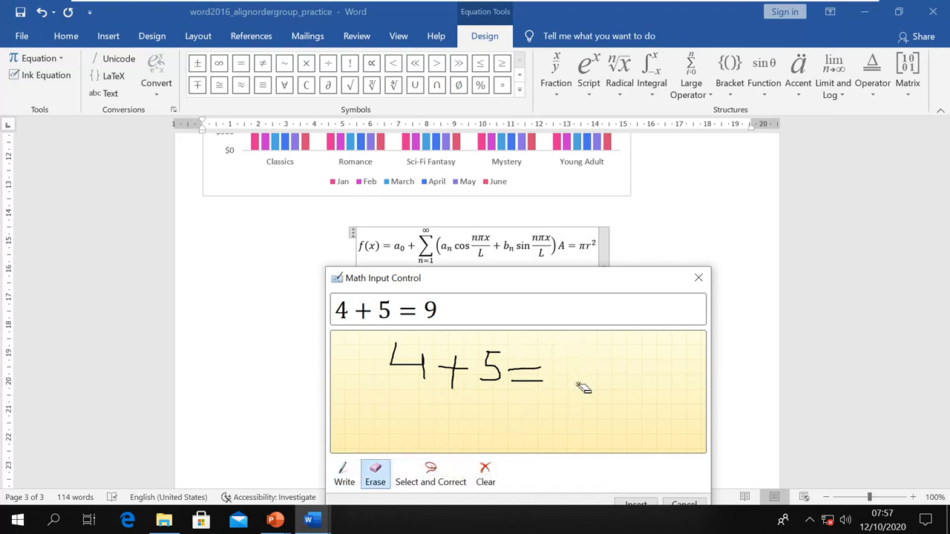
mouse_move(514, 376)
mouse_down()
mouse_move(530, 377)
mouse_move(524, 384)
mouse_up()
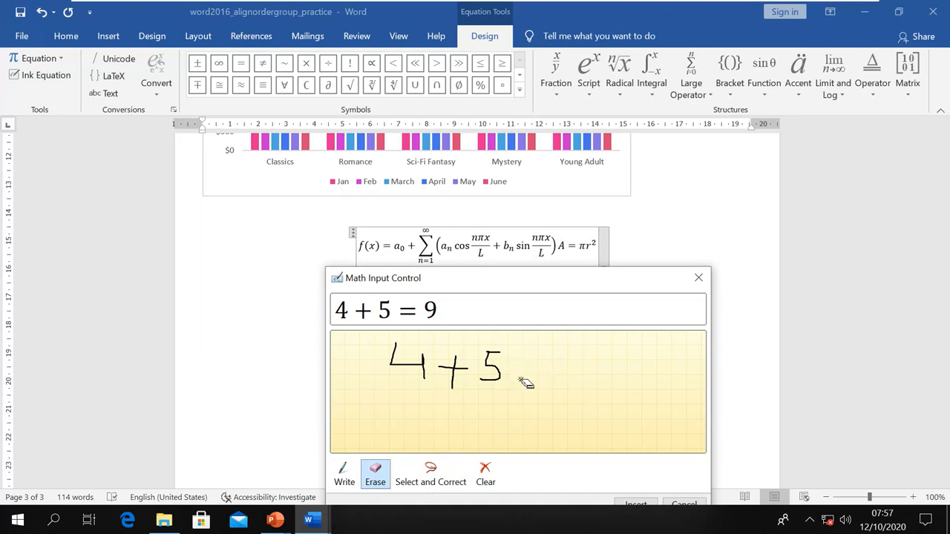
click(342, 475)
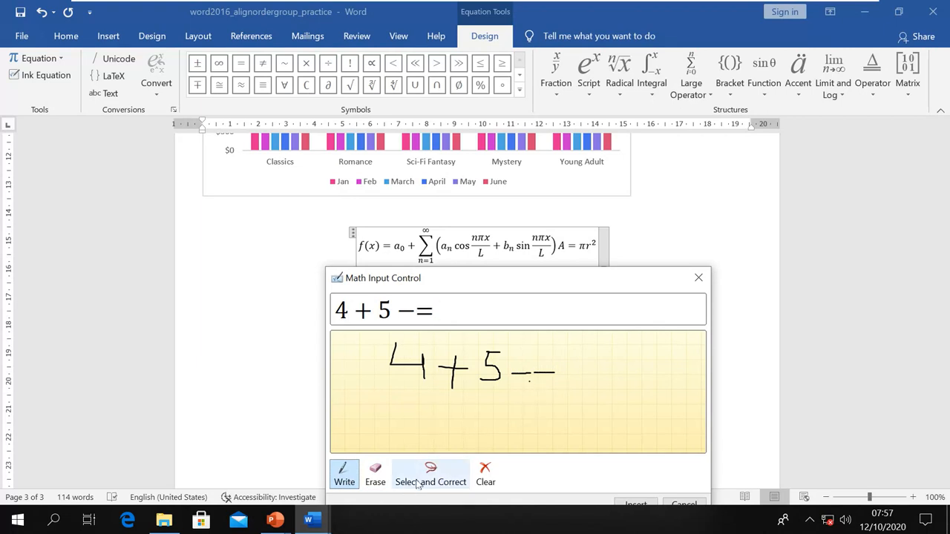
- Use Select and Correct on the first dash after the 5 to bring up its alternative symbols
click(430, 475)
click(530, 379)
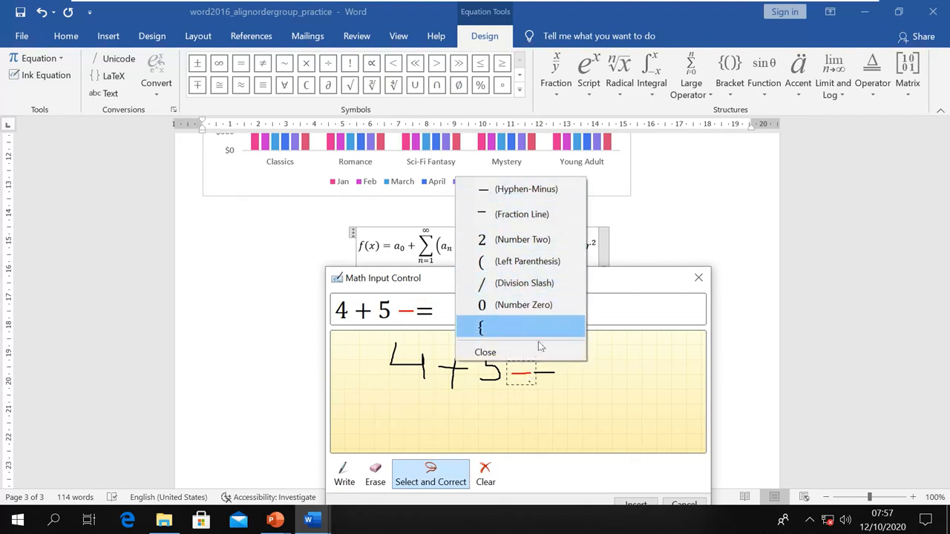
click(542, 380)
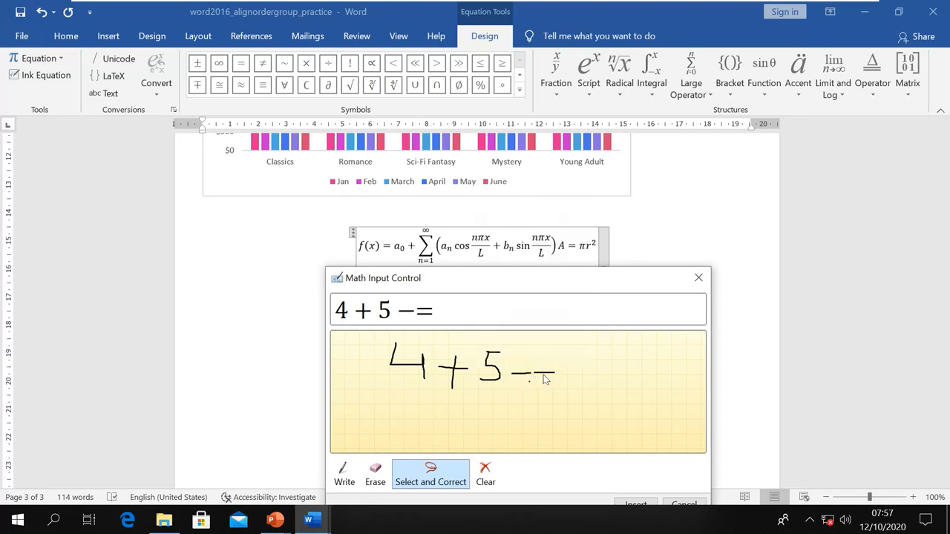
click(526, 377)
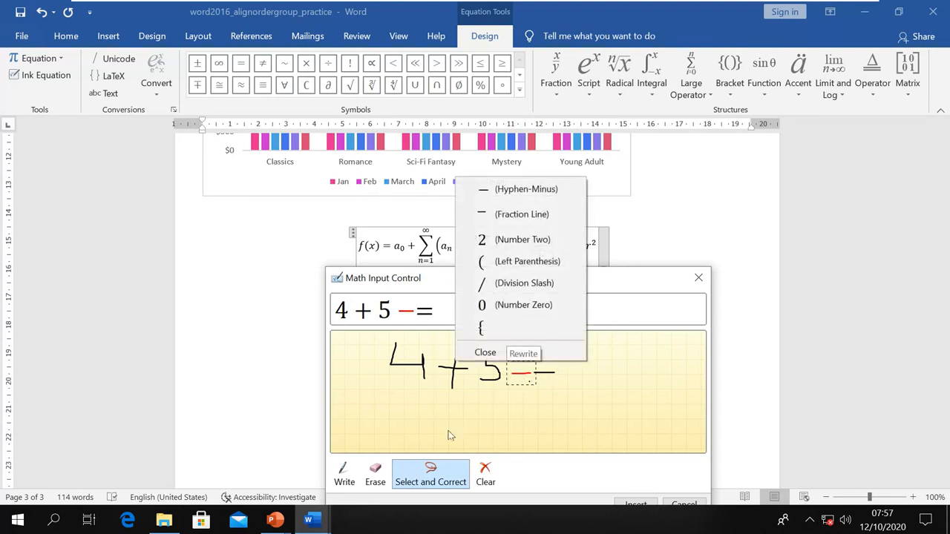
- Erase both dashes after the 5 and handwrite a 3 in their place
click(344, 474)
click(375, 474)
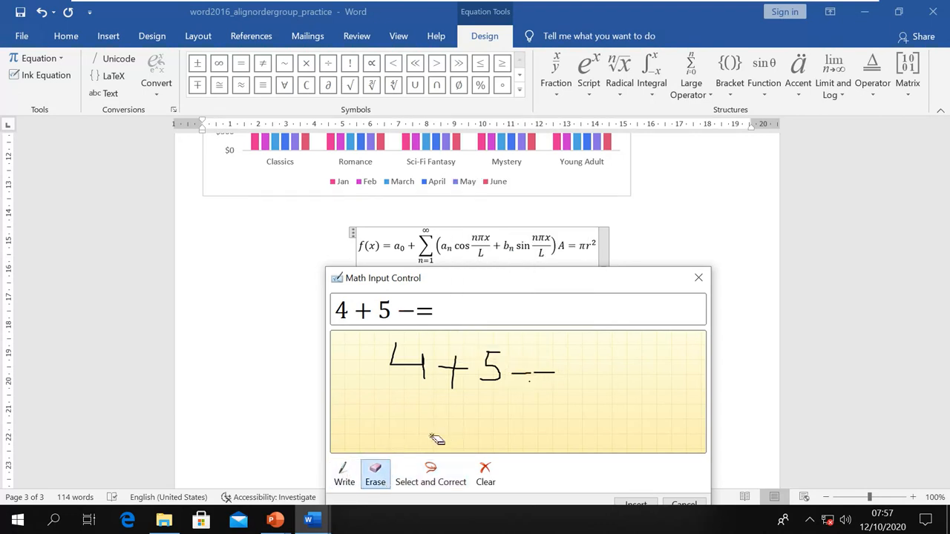
drag(558, 373, 516, 382)
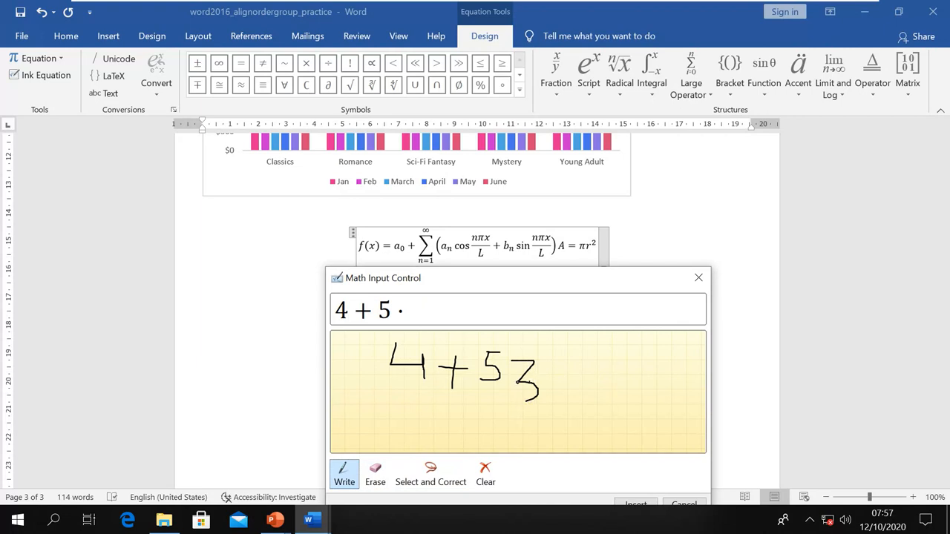
- Correct the recognition of the handwritten 3 to the symbol ξ
click(430, 474)
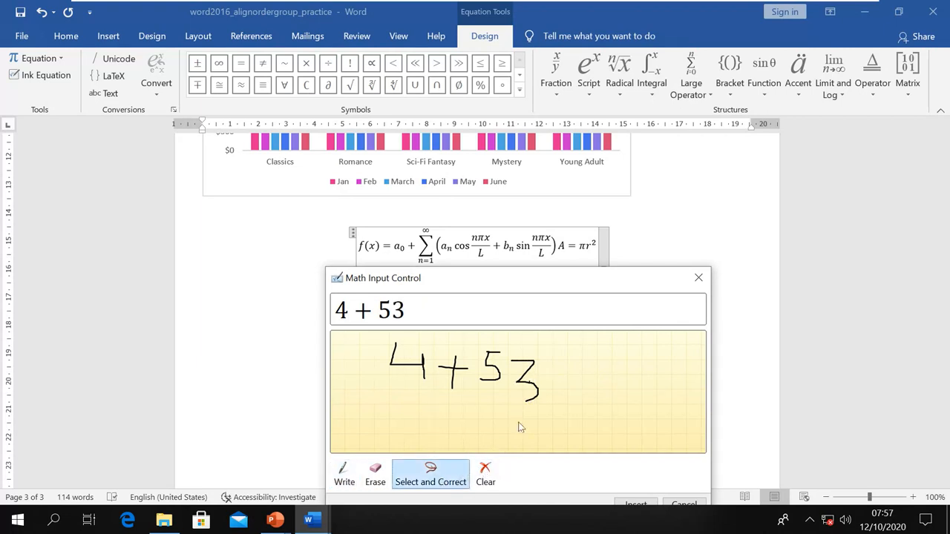
click(526, 380)
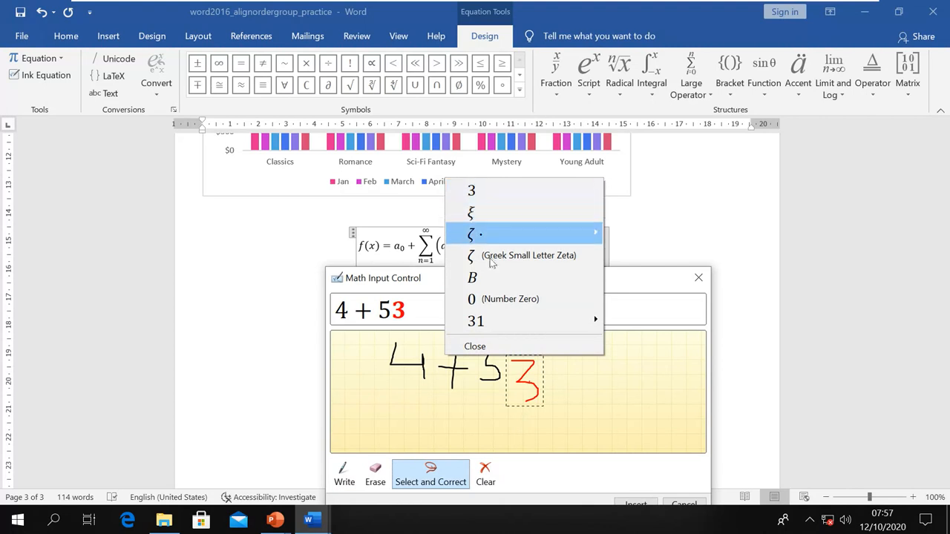
click(483, 218)
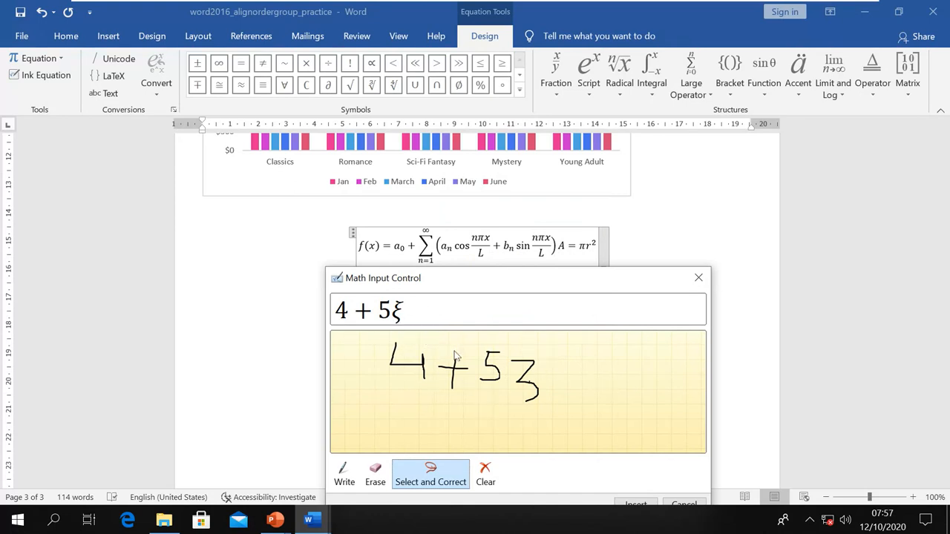
- Replace all the handwriting with 4 + 9 = 13 and insert it into the equation
click(488, 472)
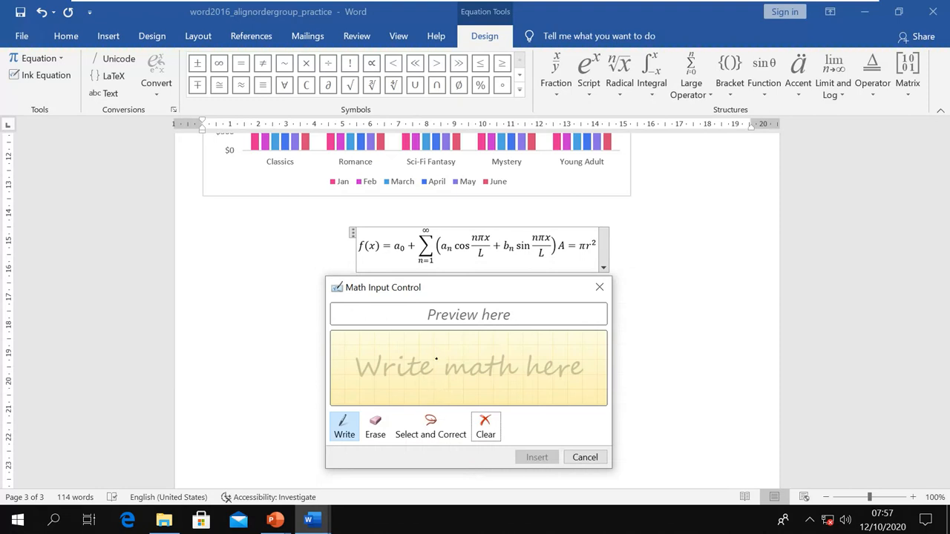
mouse_move(383, 350)
mouse_down()
mouse_move(393, 364)
mouse_move(455, 382)
mouse_up()
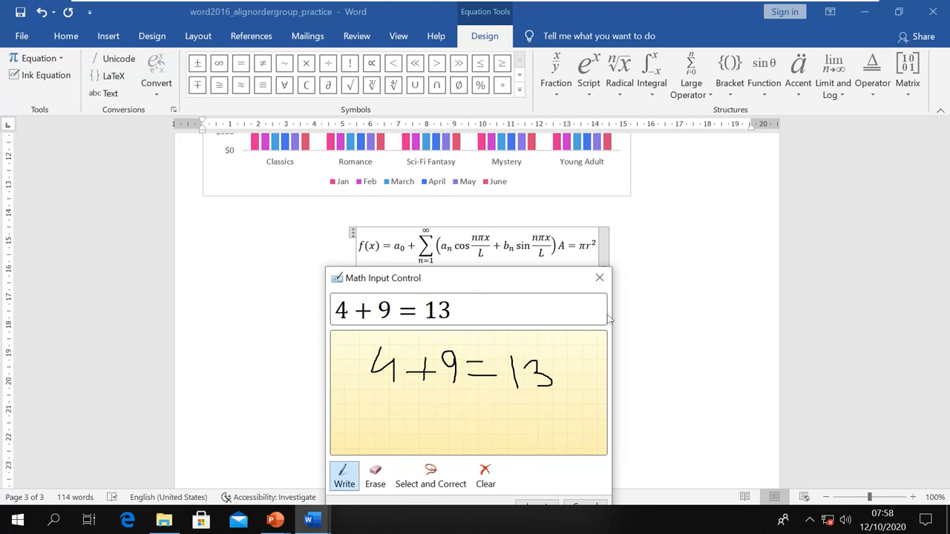
drag(530, 281, 584, 249)
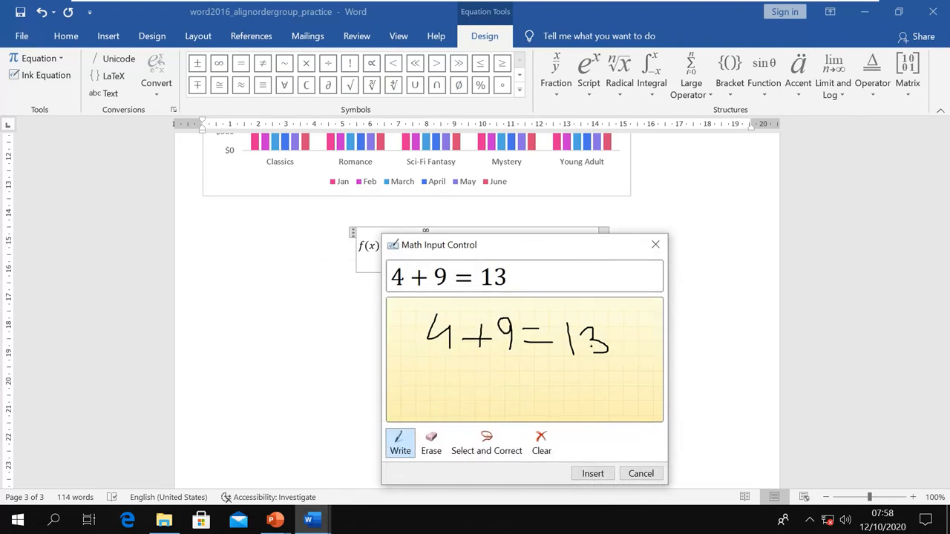
click(598, 478)
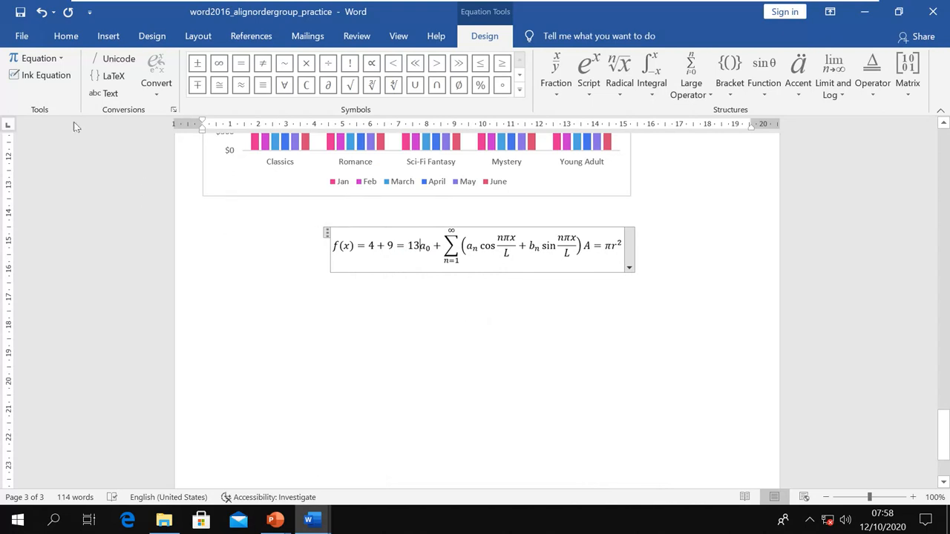
- Select the whole equation and convert its math formatting to normal text
click(109, 93)
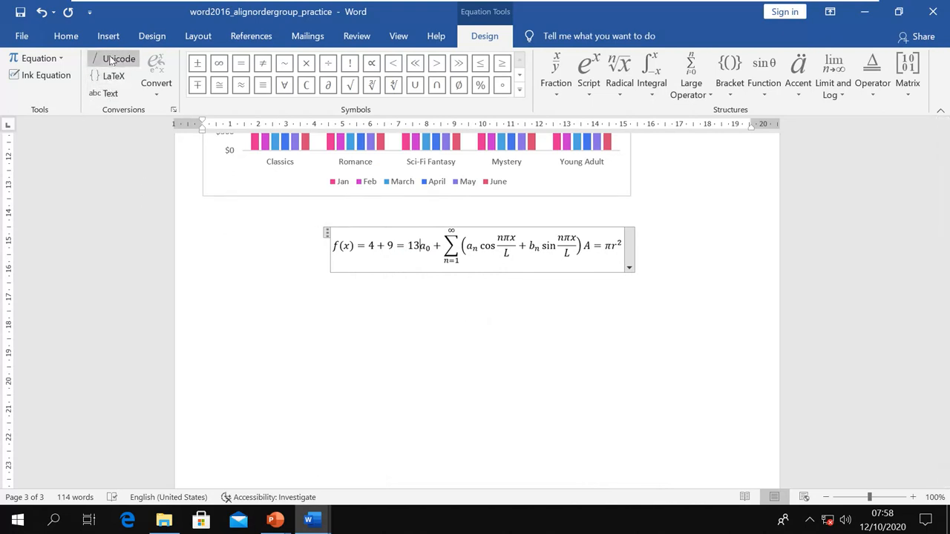
click(326, 233)
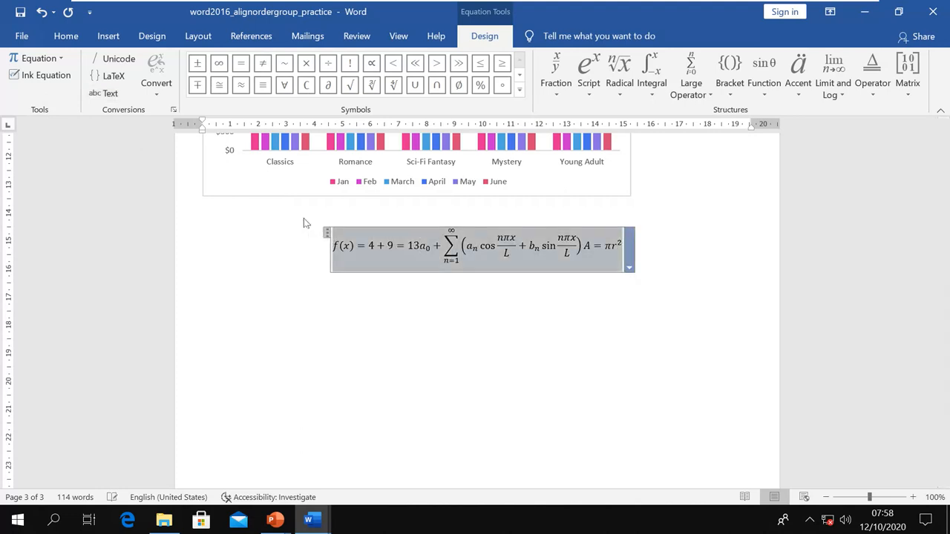
click(109, 94)
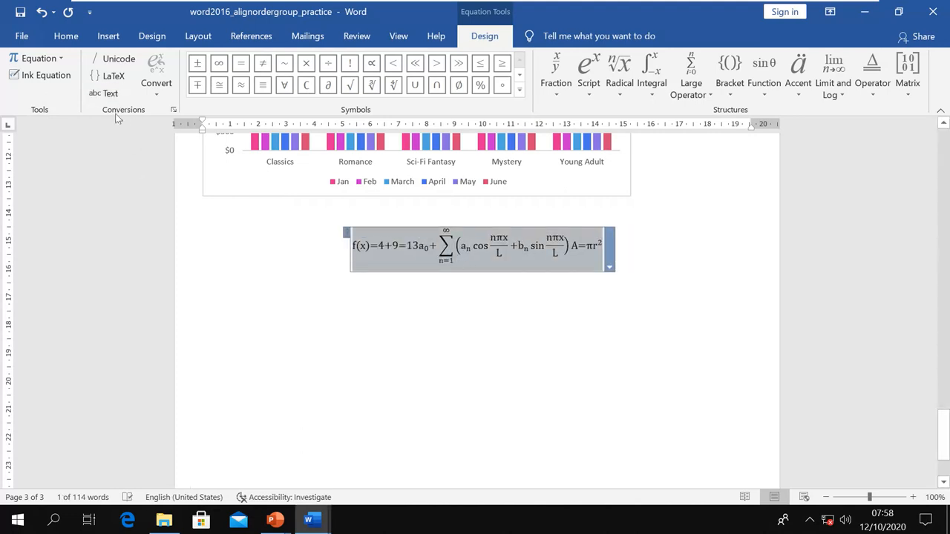
- Turn off the normal-text formatting on the selected equation and check the options for converting it
click(117, 59)
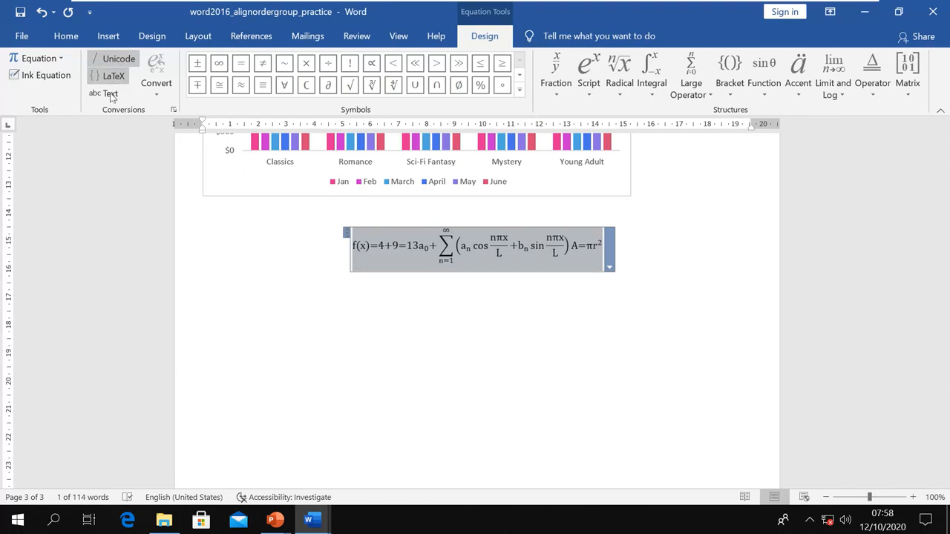
click(110, 94)
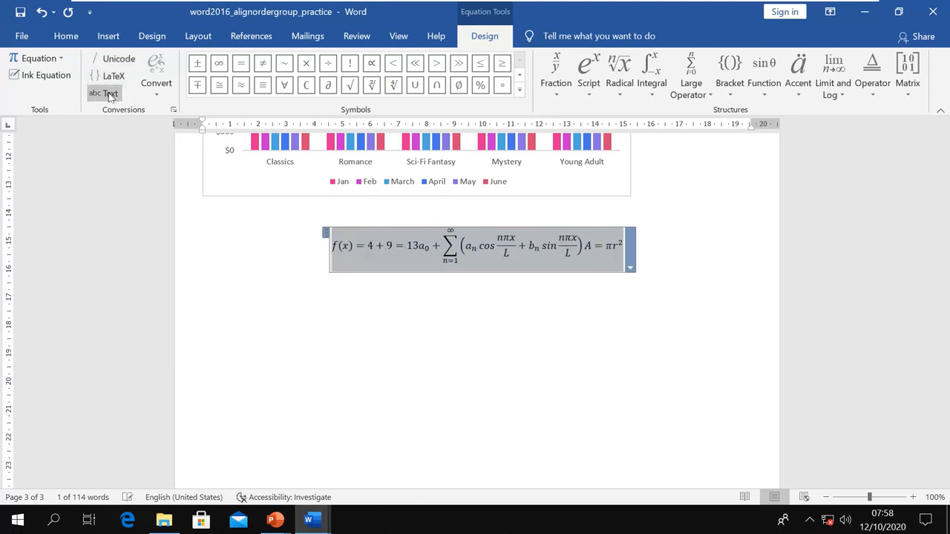
click(156, 86)
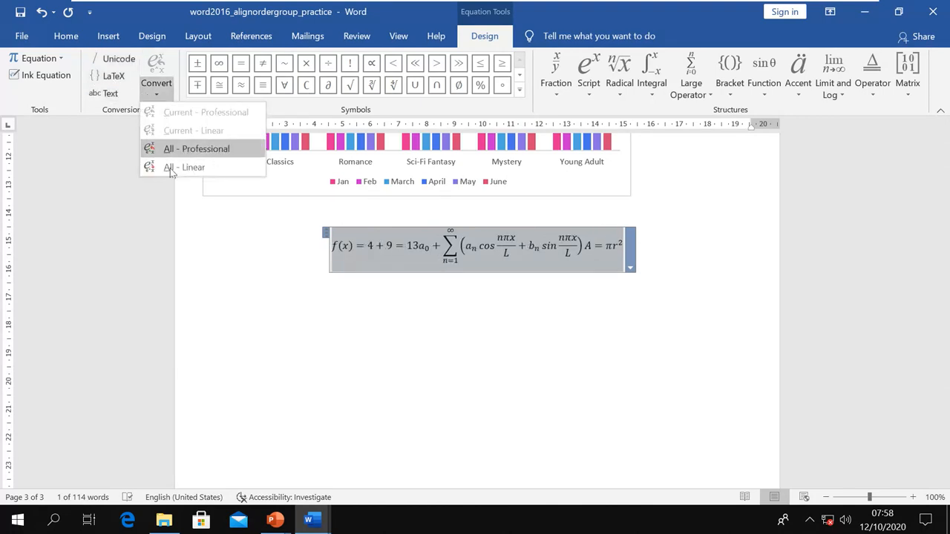
click(239, 244)
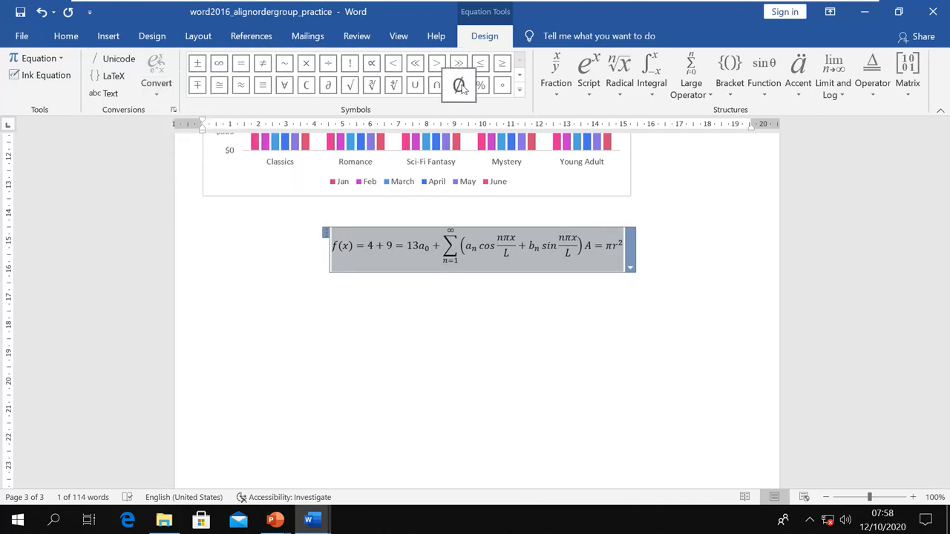
- Insert a stacked fraction with d over s directly before 13a₀ in the equation
click(378, 252)
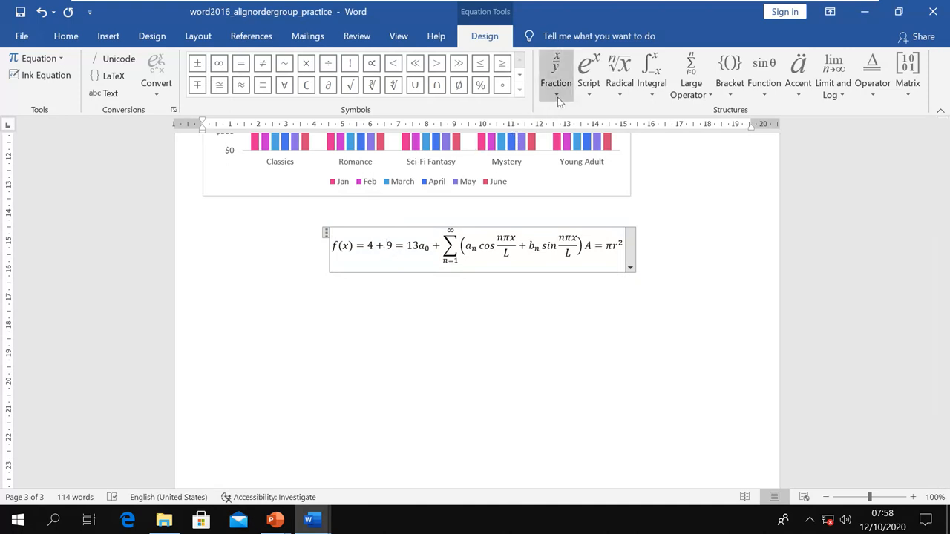
click(559, 96)
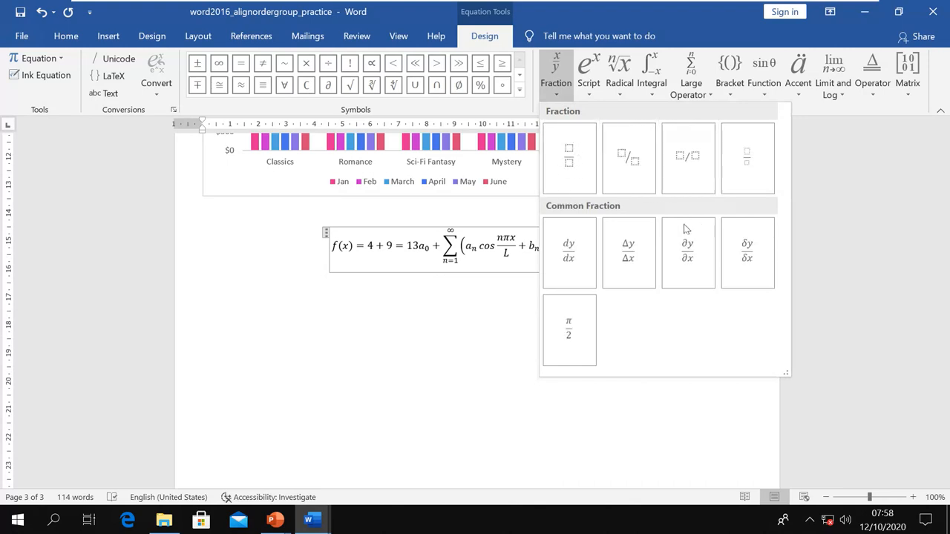
click(405, 245)
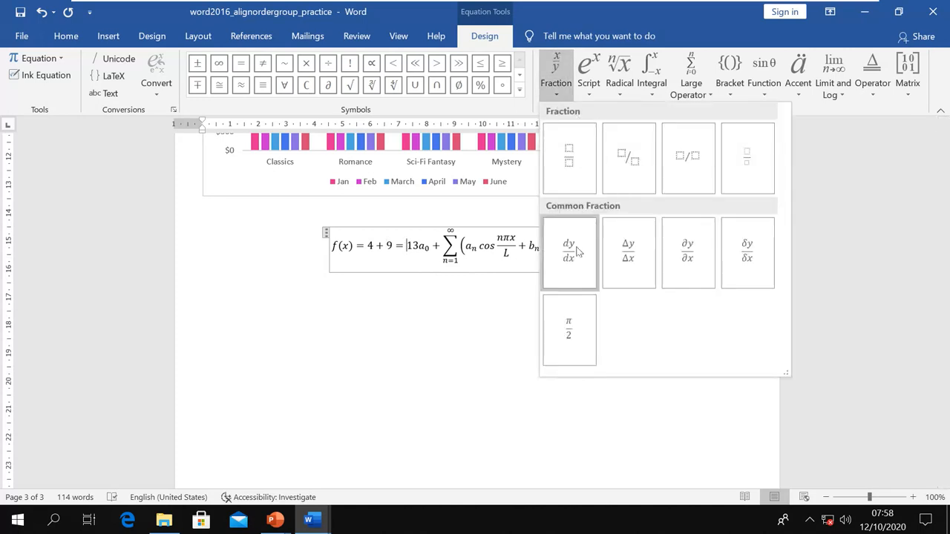
click(569, 157)
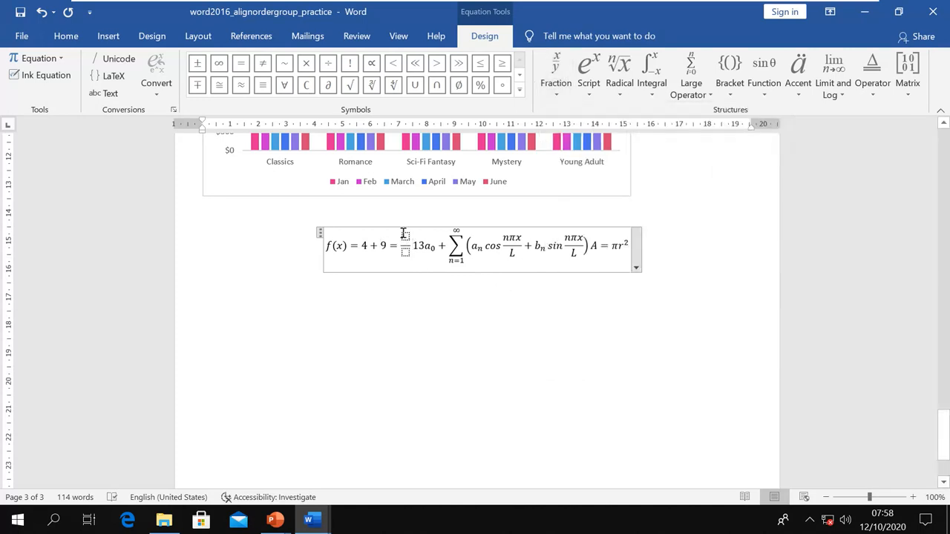
text(d)
key(Down)
text(s)
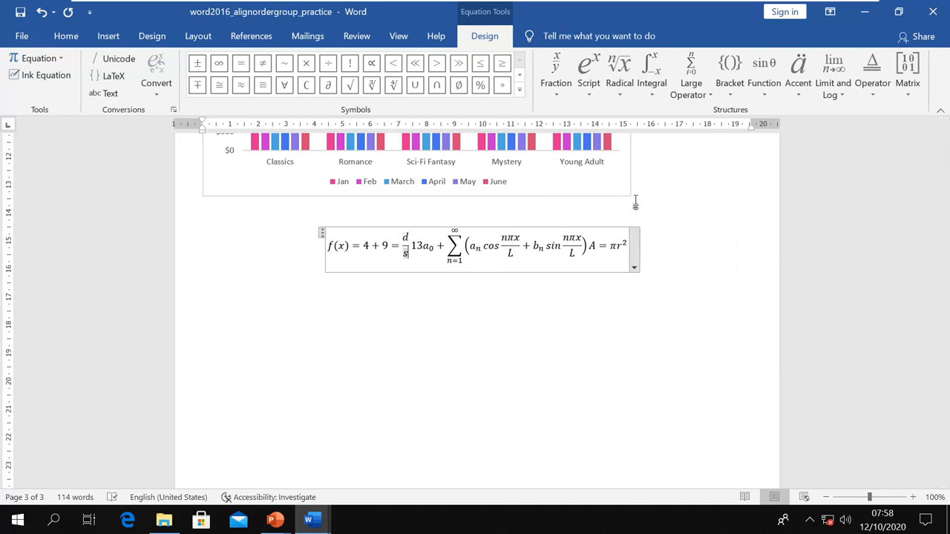
- Insert the common radical for the quadratic formula after the s in the fraction's denominator
click(620, 75)
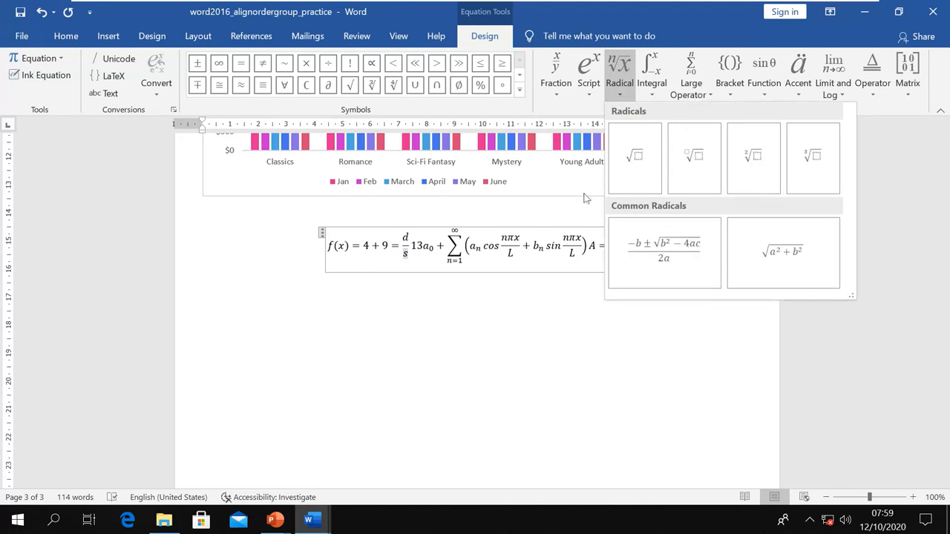
click(663, 254)
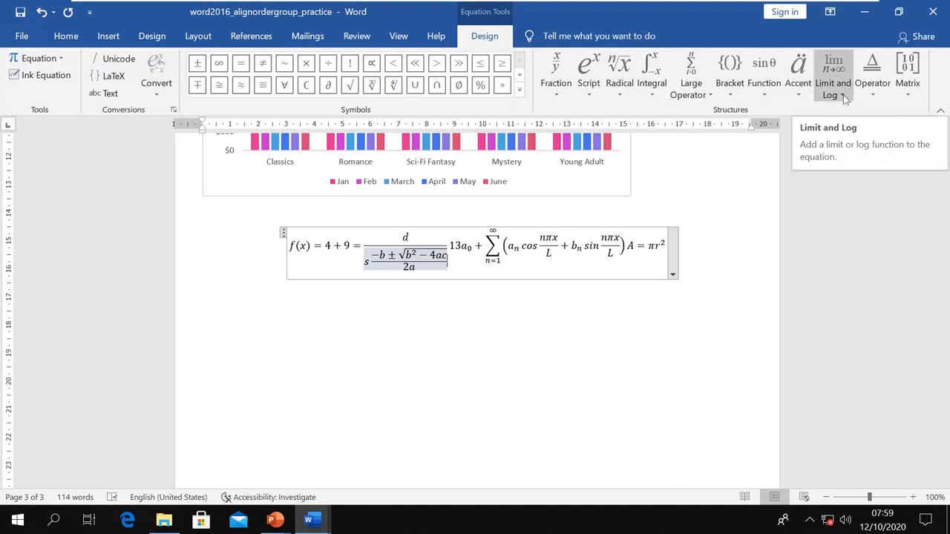
click(266, 315)
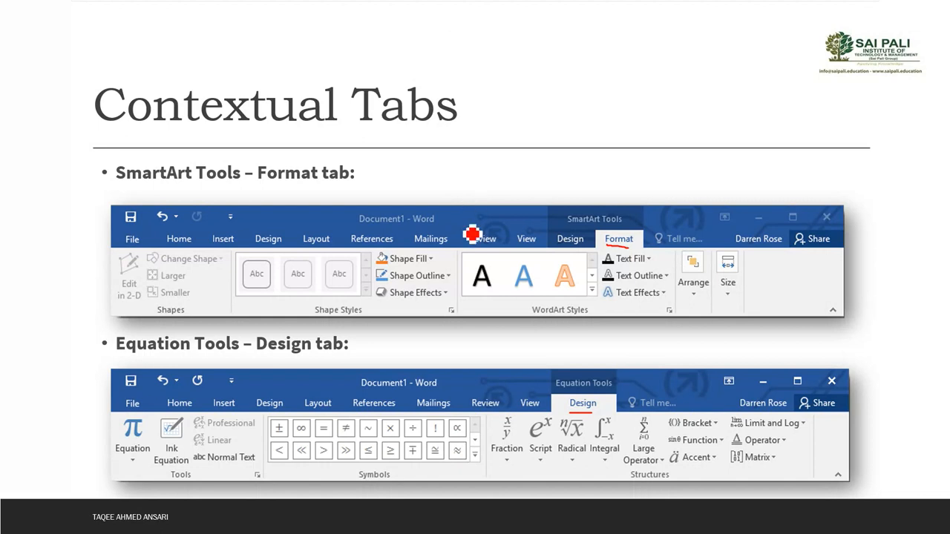
key(Right)
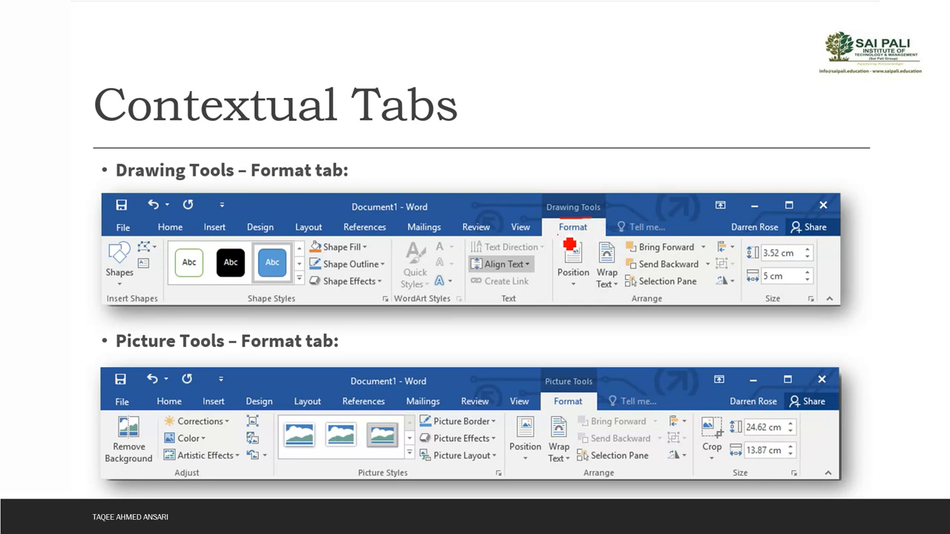
drag(567, 244, 597, 245)
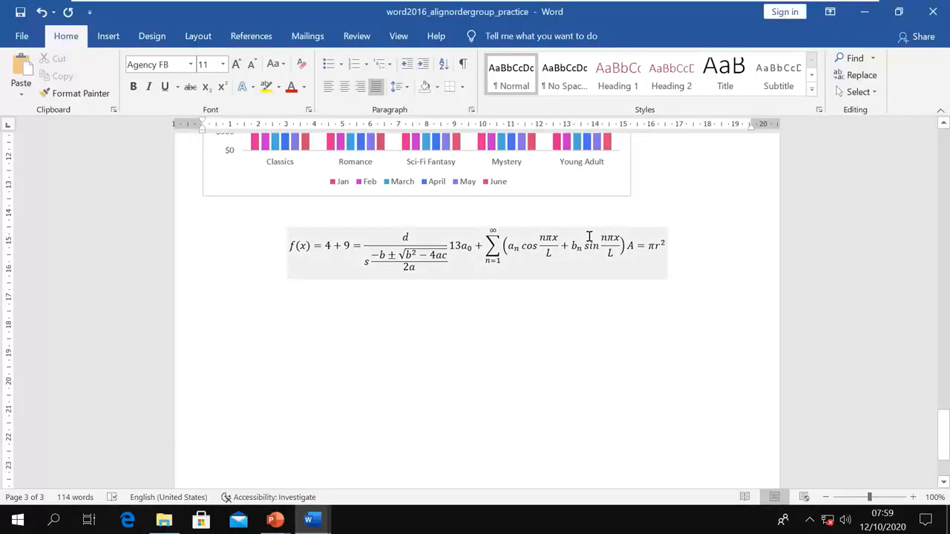
- Select the Cleaning box on page 1 and show its drawing format options
scroll(589, 238, up, 20)
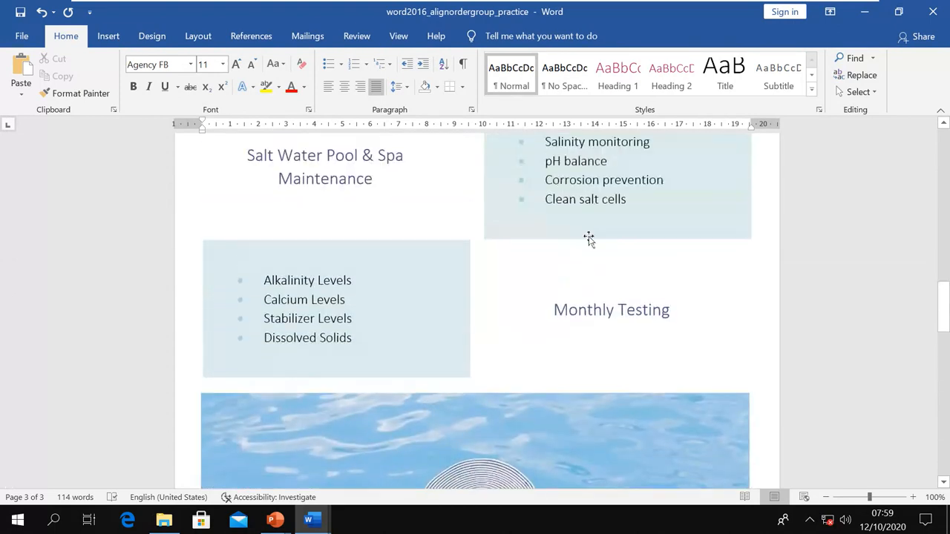
scroll(588, 237, up, 20)
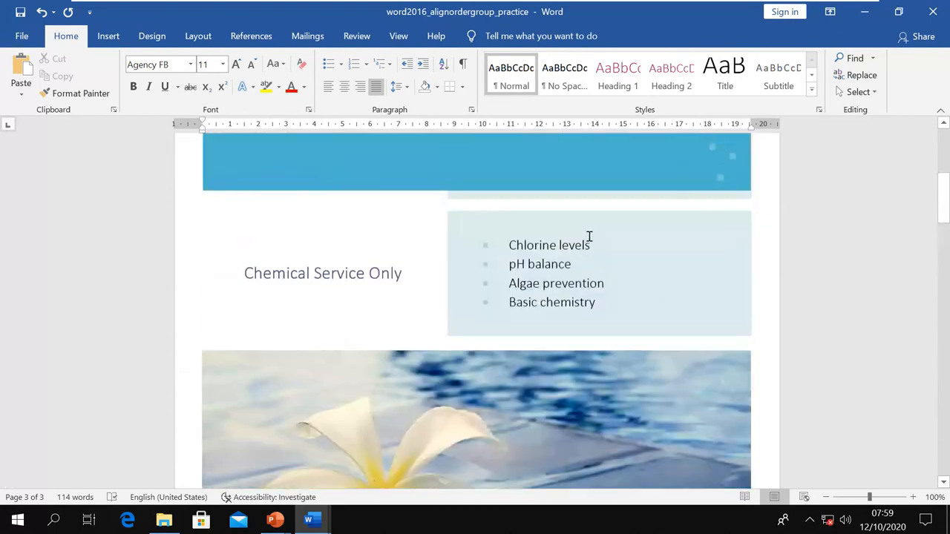
scroll(589, 238, up, 15)
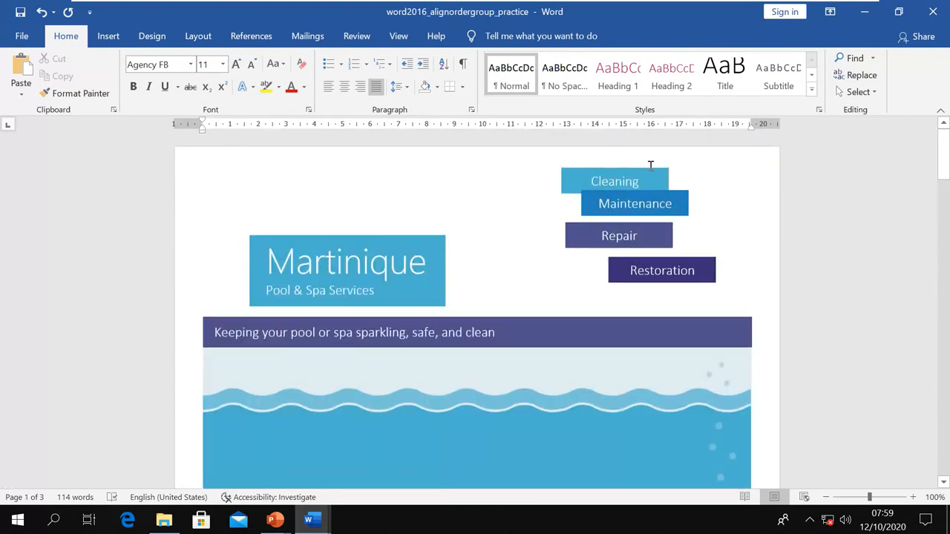
click(622, 181)
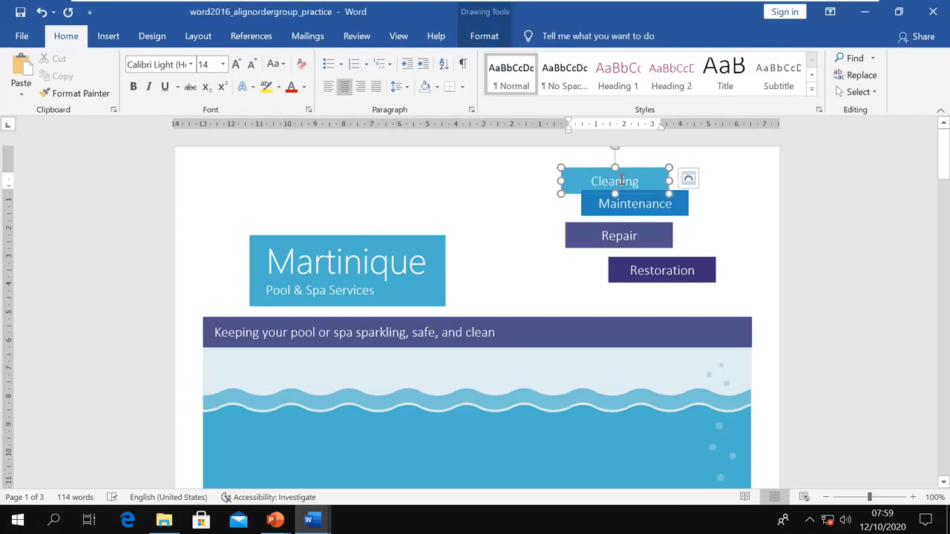
click(484, 39)
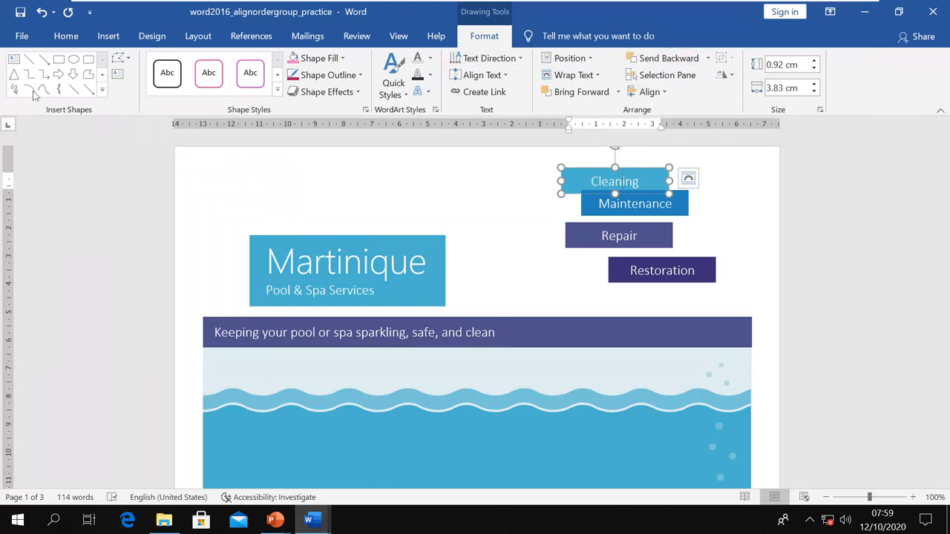
- Try changing the Cleaning box's shape to an oval and undo the change
click(128, 63)
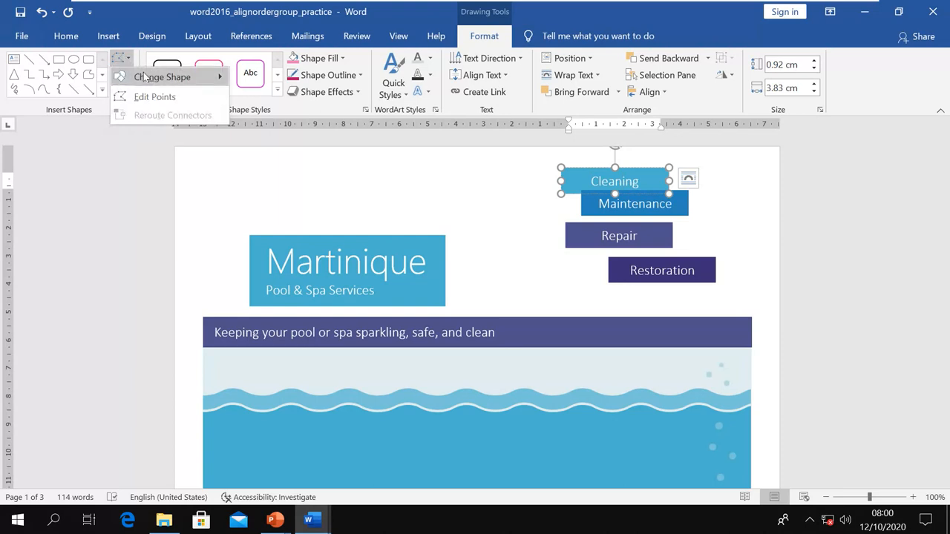
mouse_move(144, 77)
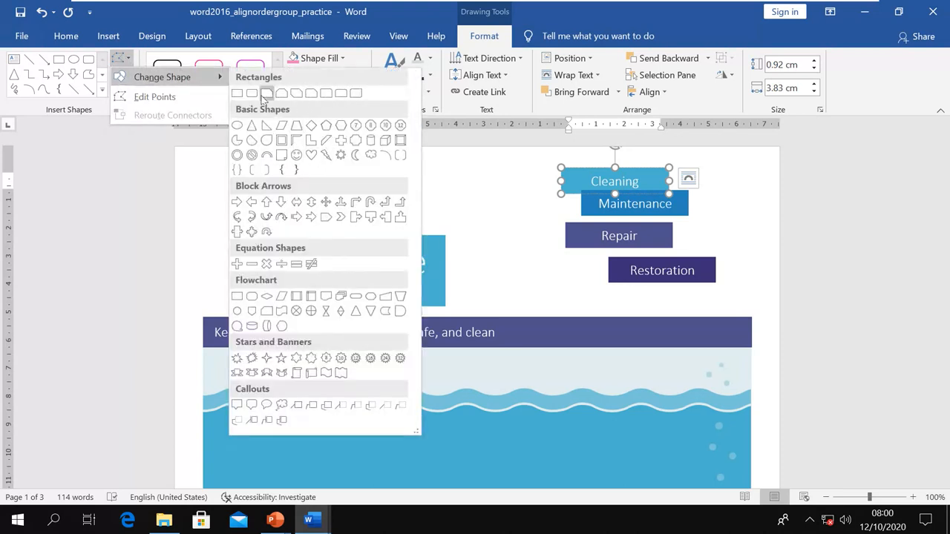
click(237, 125)
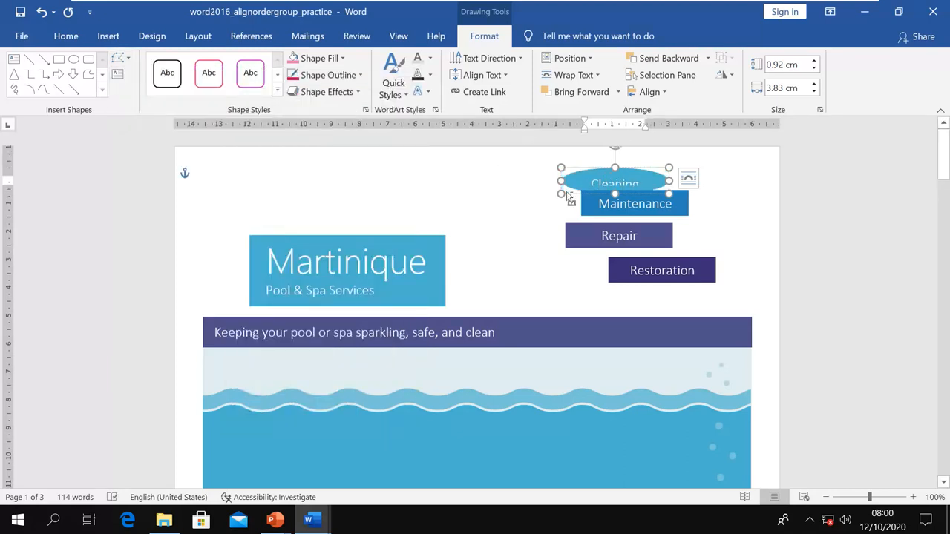
key(ctrl+z)
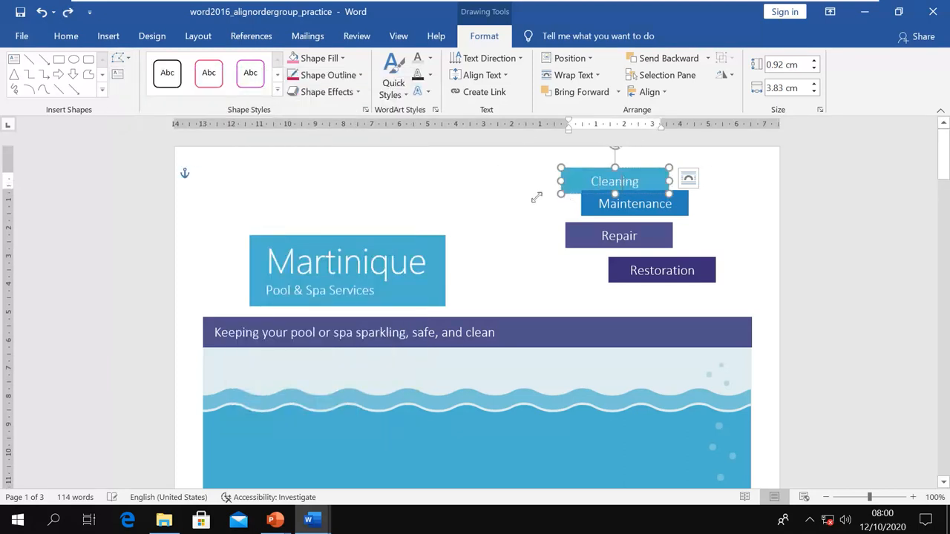
- Draw a text box about 3.07 cm high and 6.54 cm wide partly over the Martinique title, containing "Text Box" at font size 28
click(118, 76)
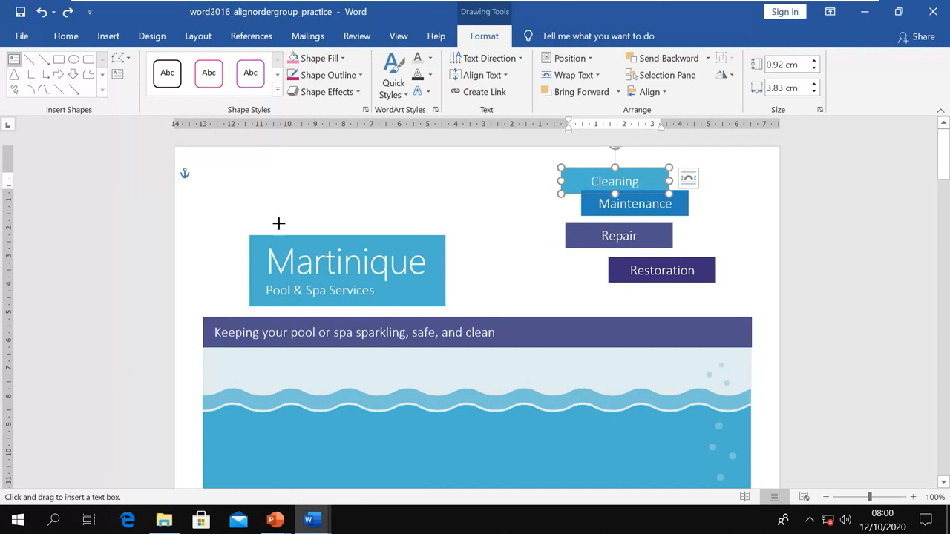
drag(257, 180, 441, 266)
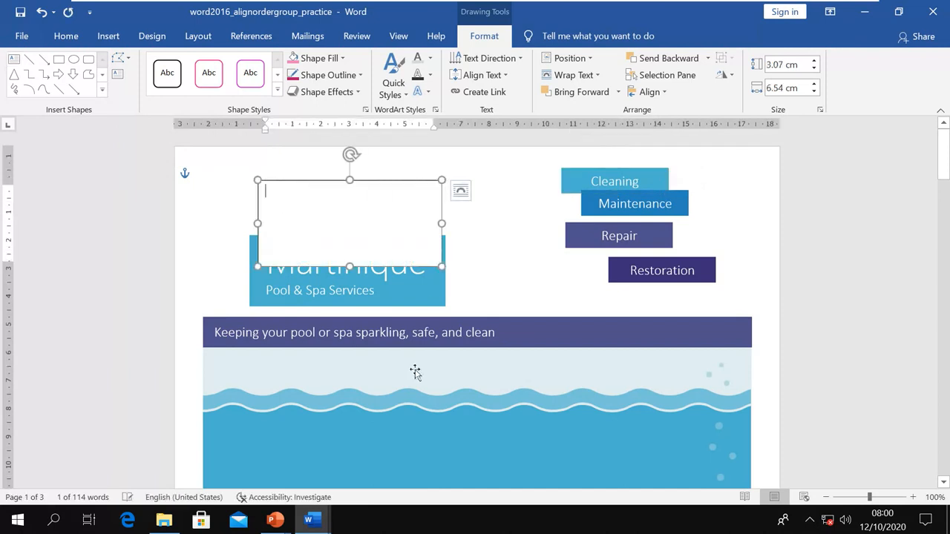
right_click(275, 199)
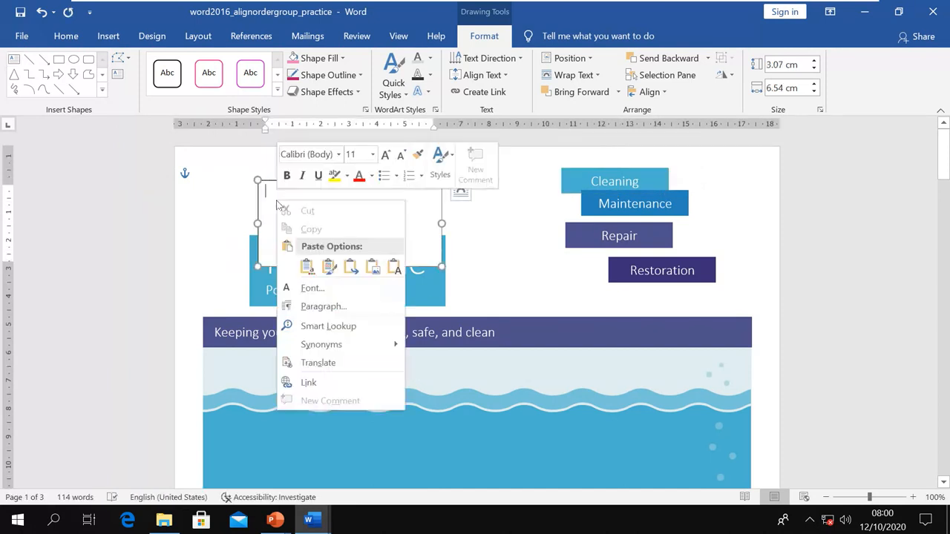
click(372, 155)
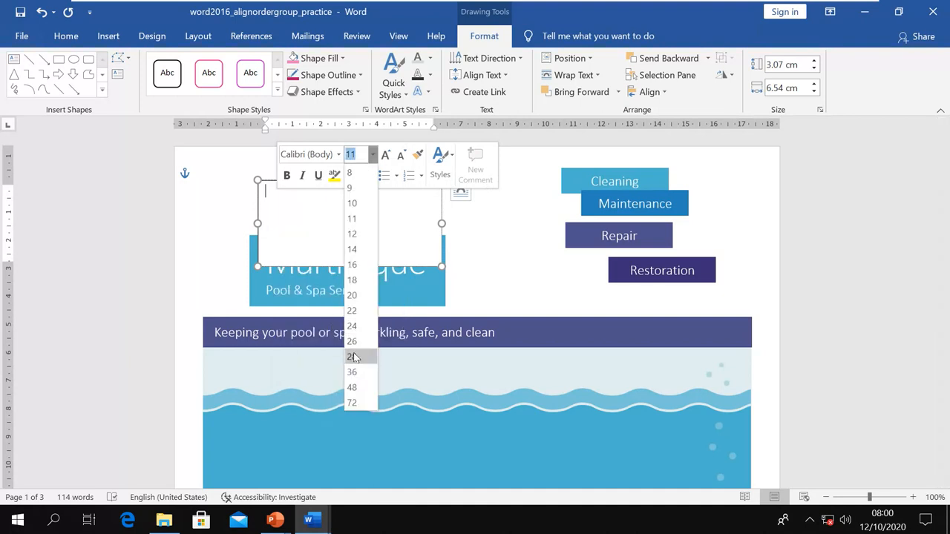
click(352, 357)
key(Left)
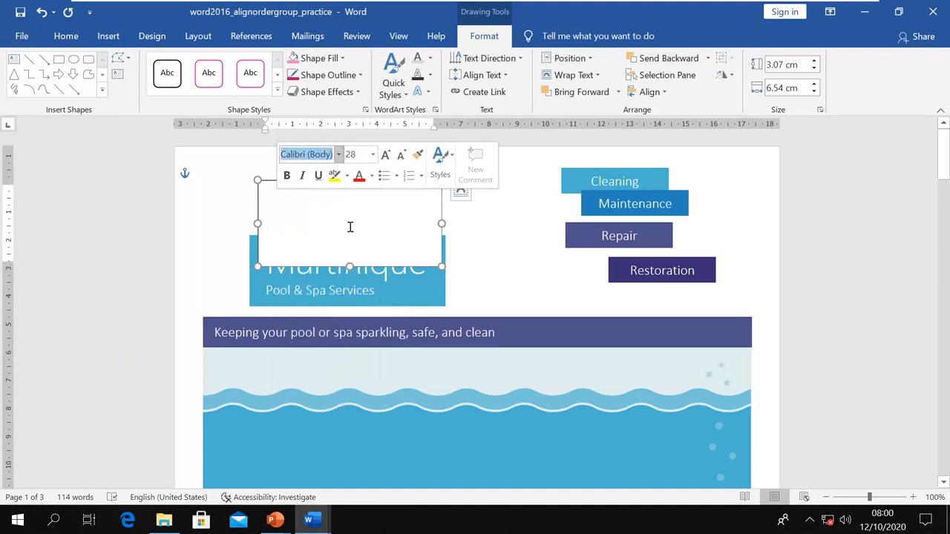
key(Escape)
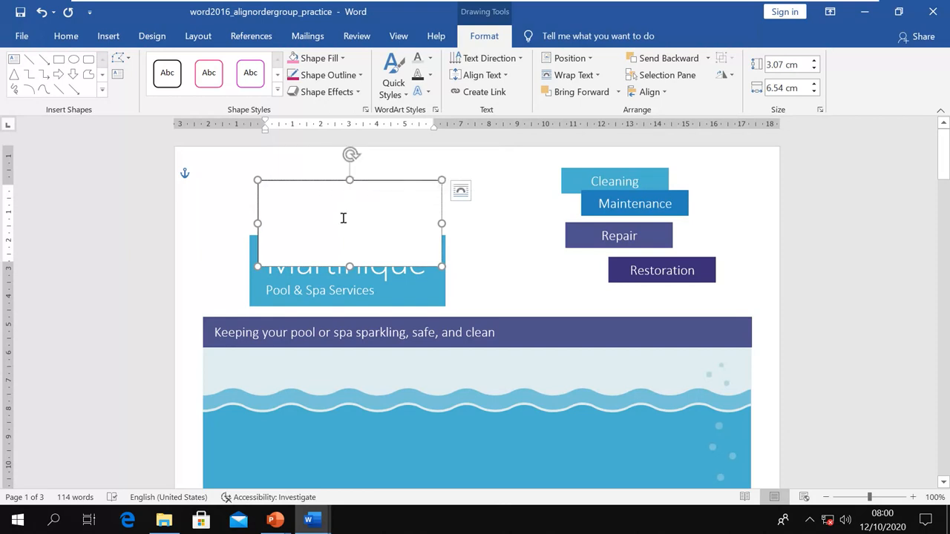
text(Text )
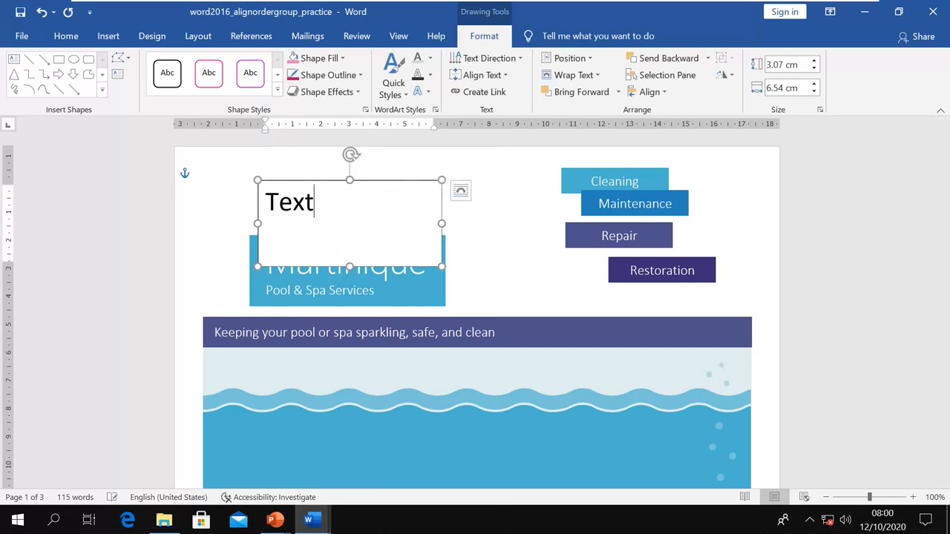
text(Box)
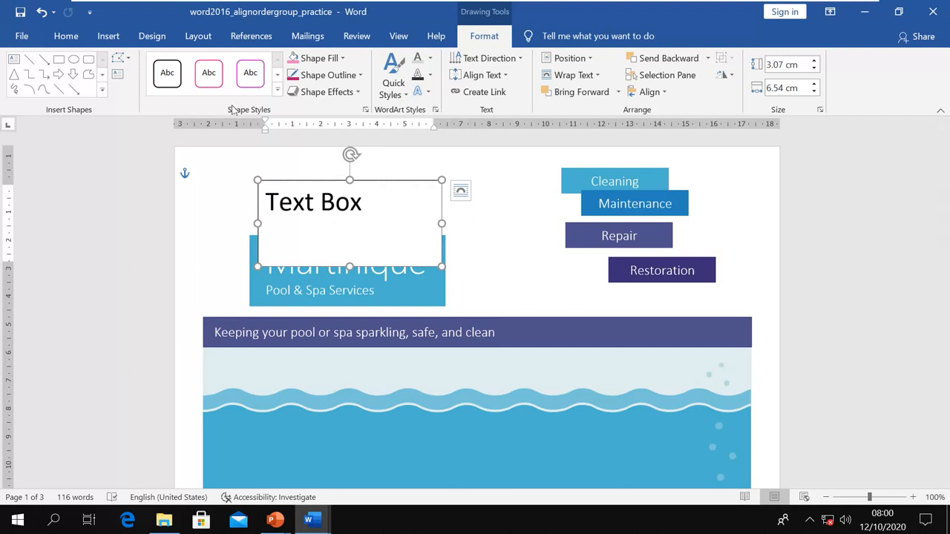
- Apply a red gradient shape style with white text to the Cleaning box
click(619, 181)
click(276, 90)
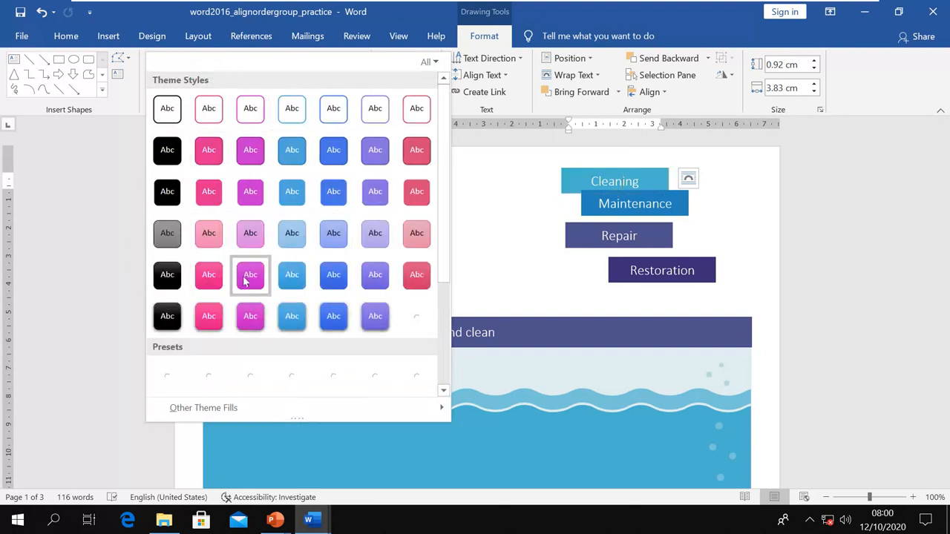
scroll(338, 377, down, 3)
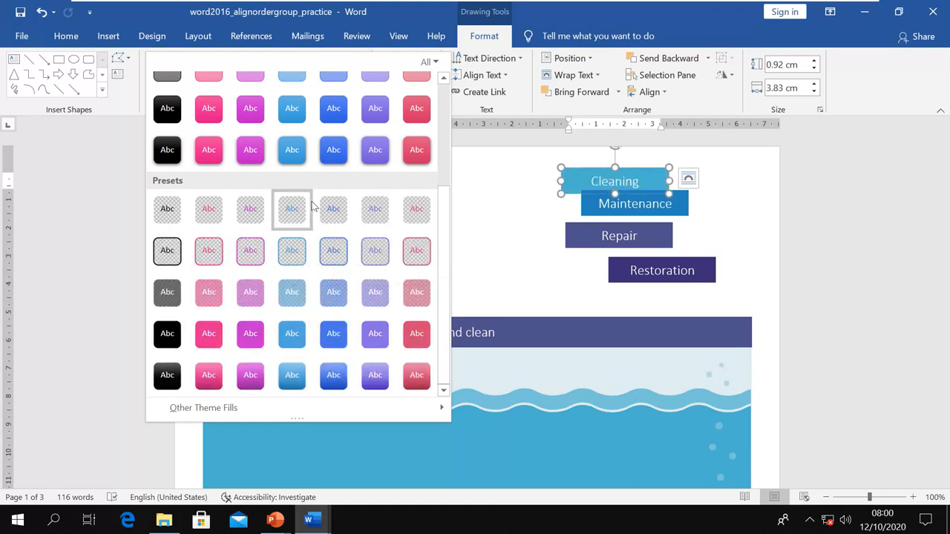
click(643, 381)
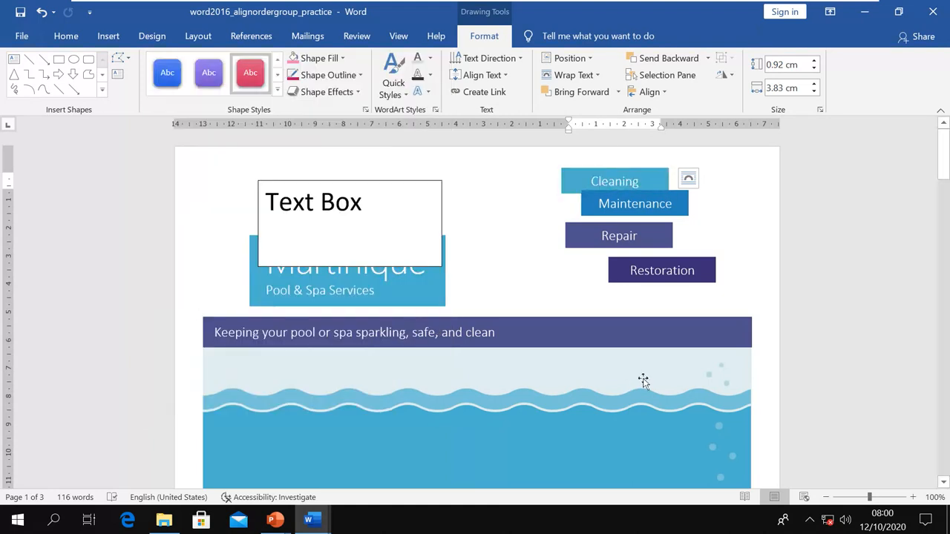
key(ctrl+z)
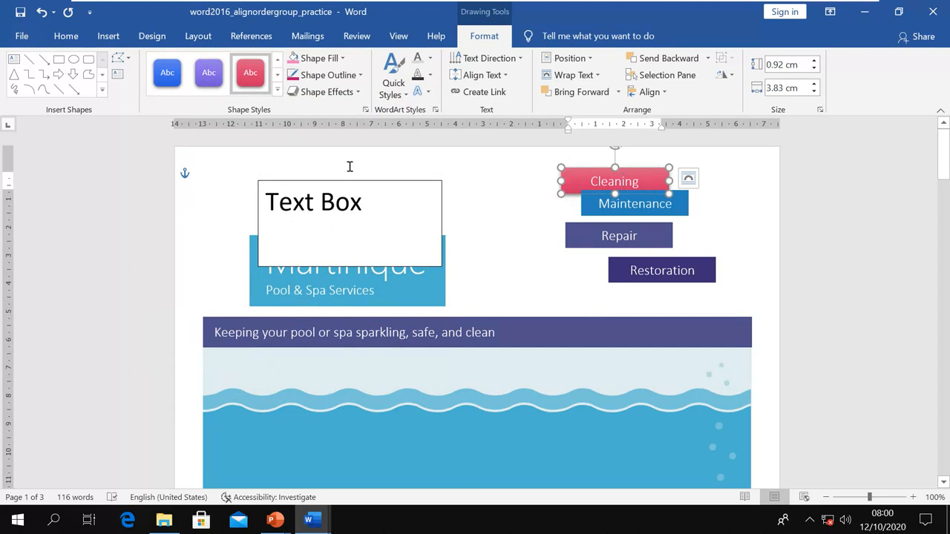
- Fill the Cleaning box with standard green and give it a dark blue outline
click(319, 58)
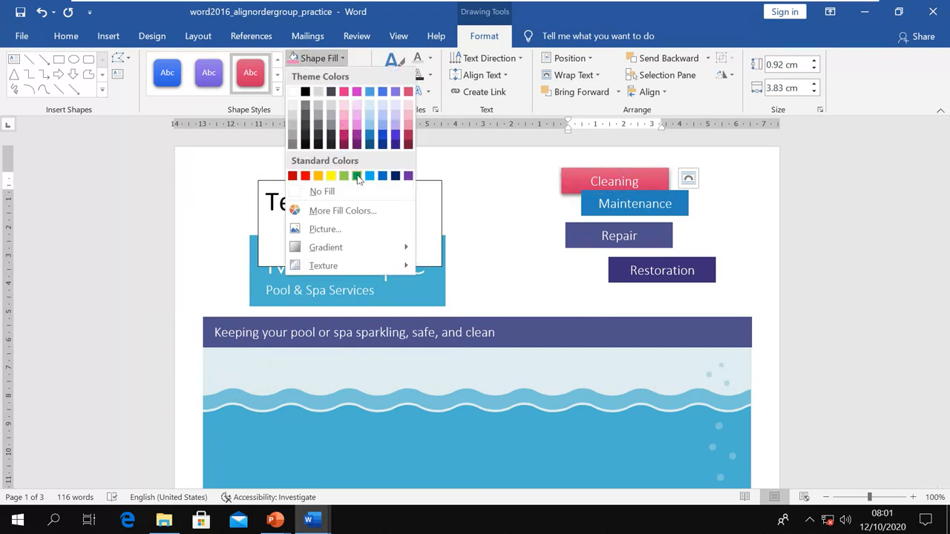
click(407, 180)
key(ctrl+y)
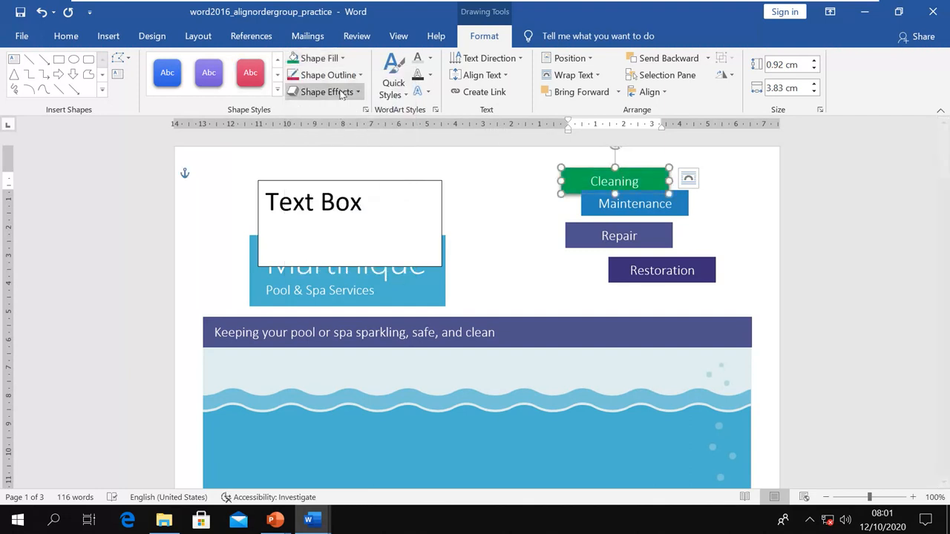
click(360, 75)
click(373, 159)
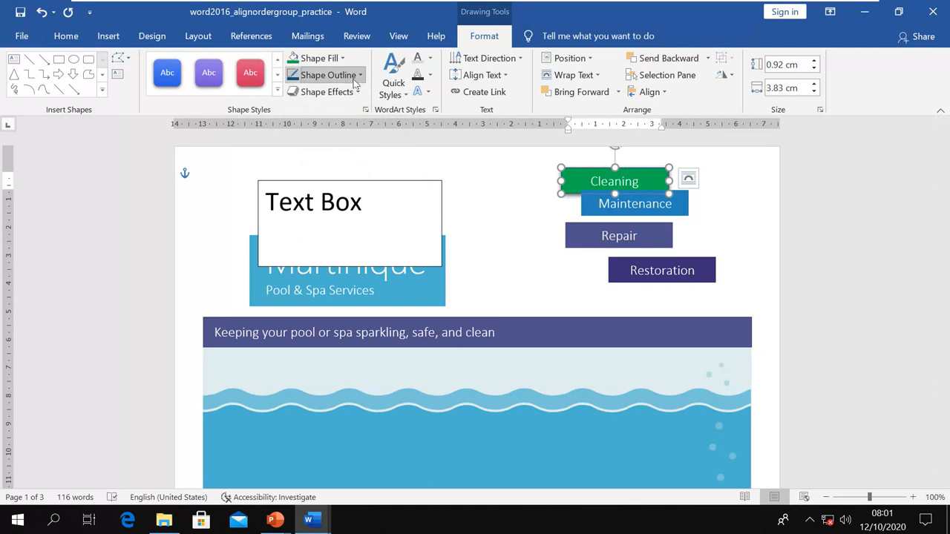
- Thicken the Cleaning box's outline and change it to a dashed line
click(326, 75)
mouse_move(343, 251)
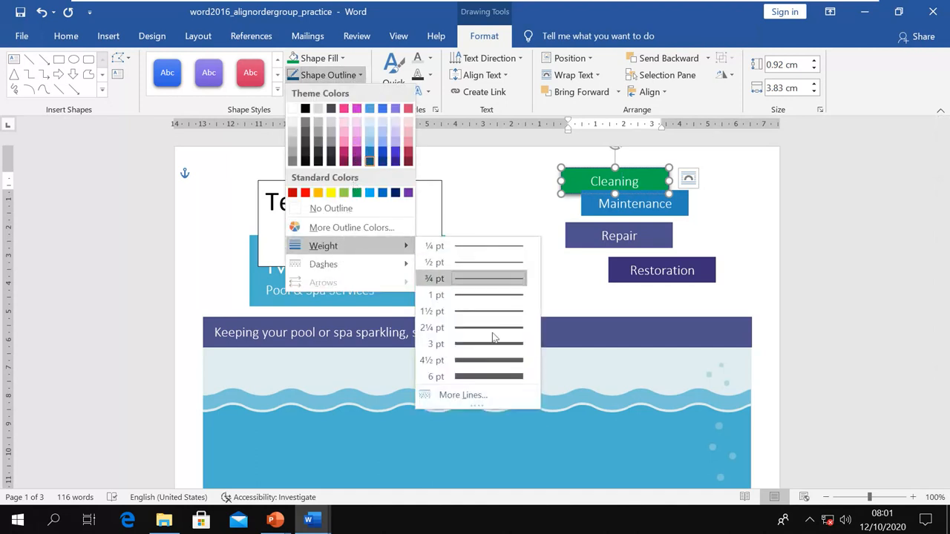
click(478, 300)
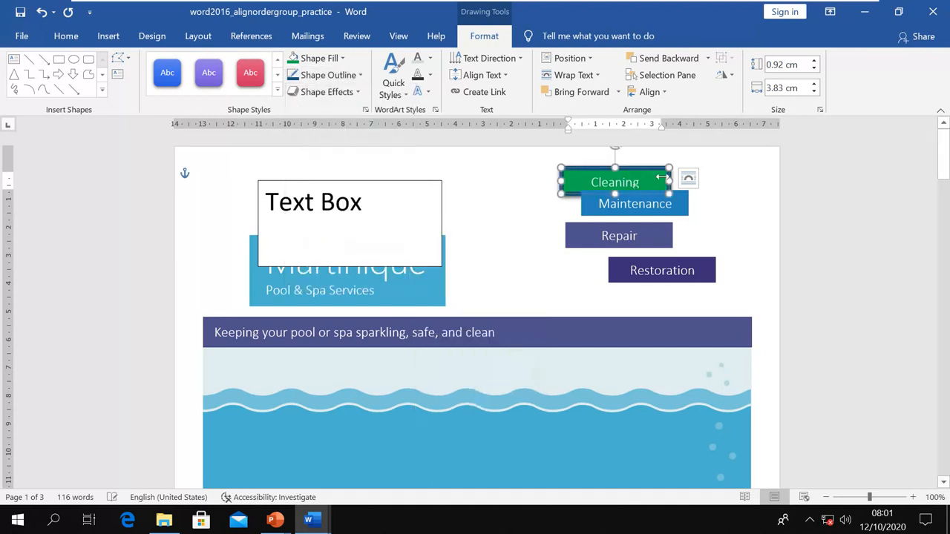
click(327, 75)
mouse_move(332, 266)
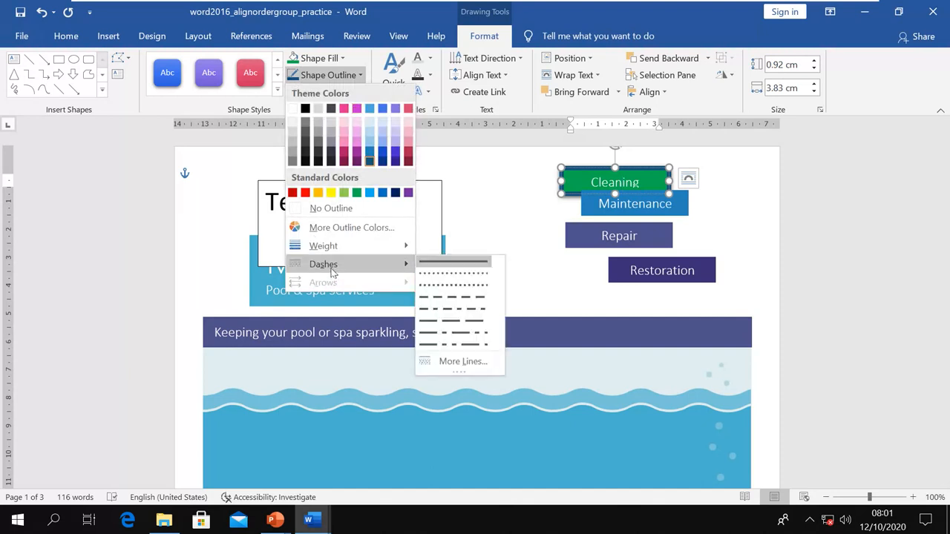
click(461, 297)
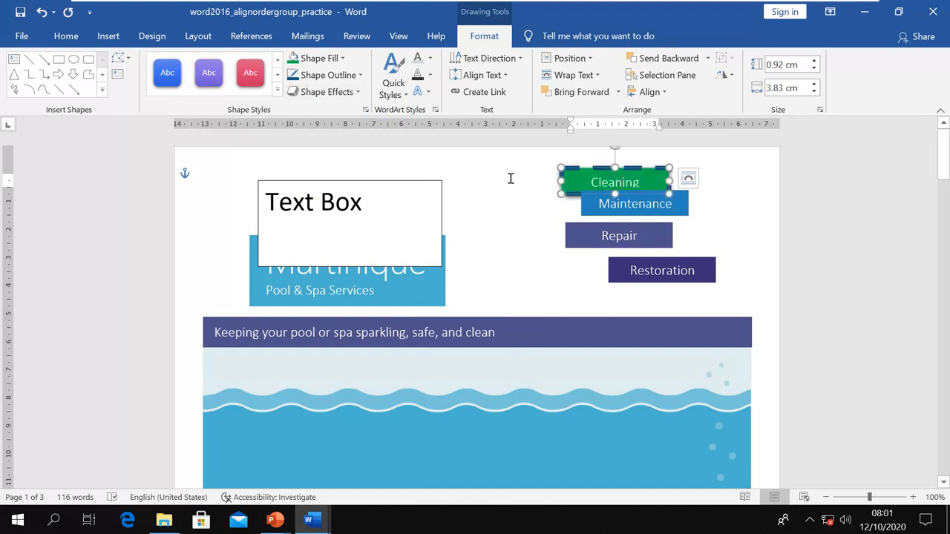
double_click(591, 235)
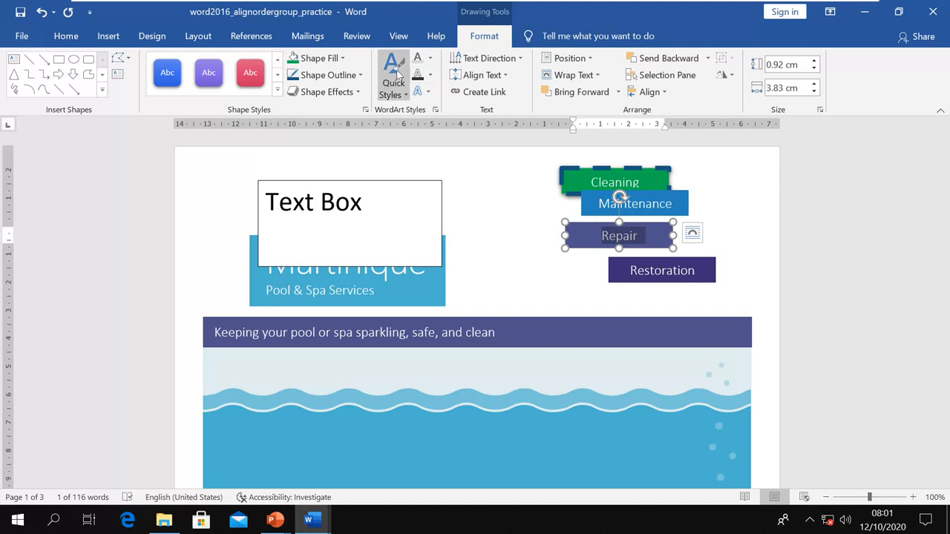
click(369, 209)
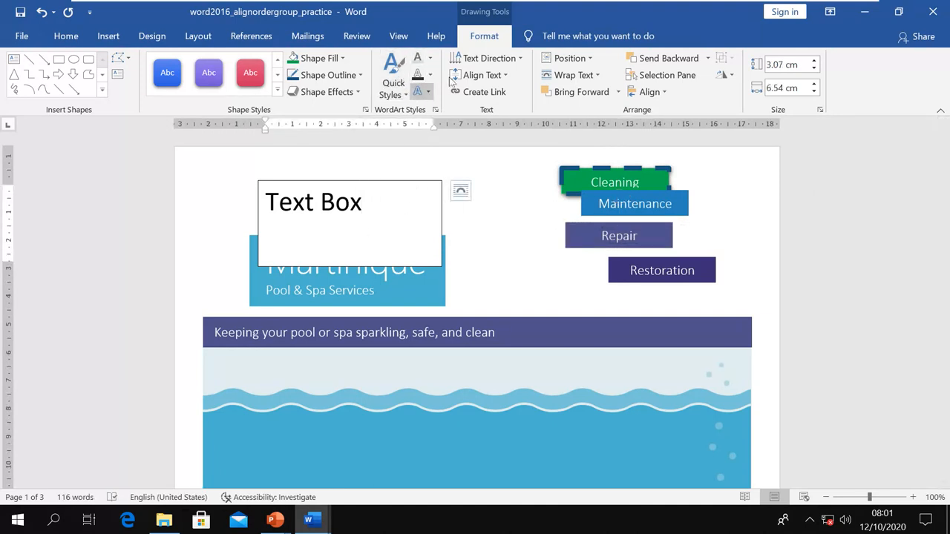
click(401, 99)
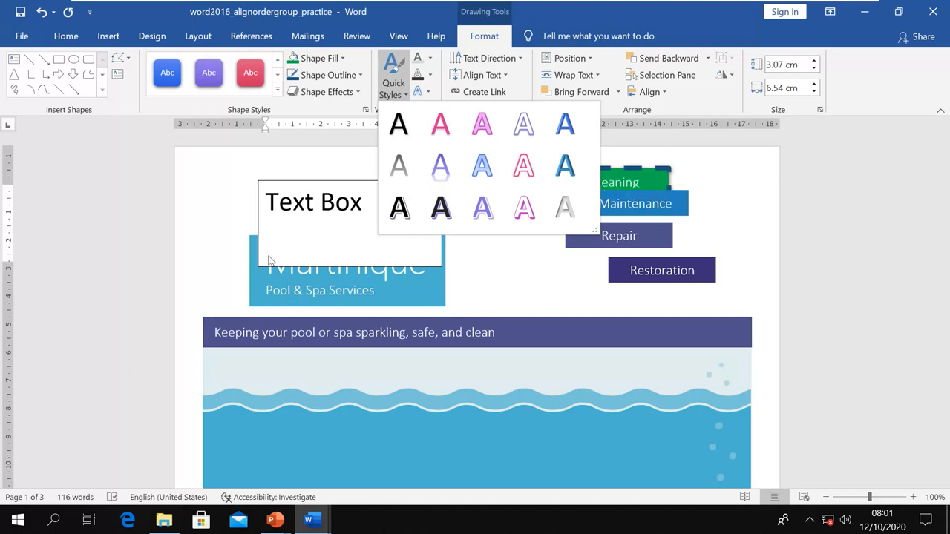
click(312, 232)
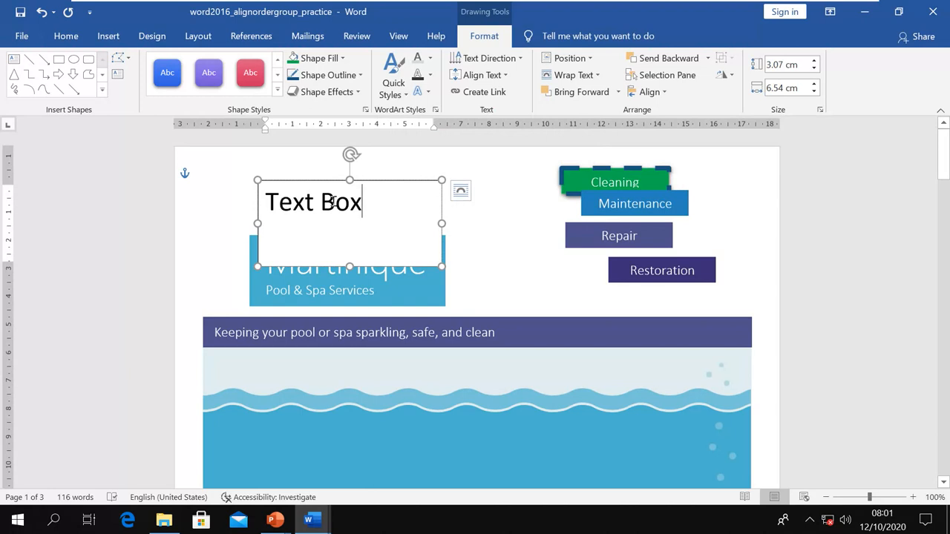
click(394, 85)
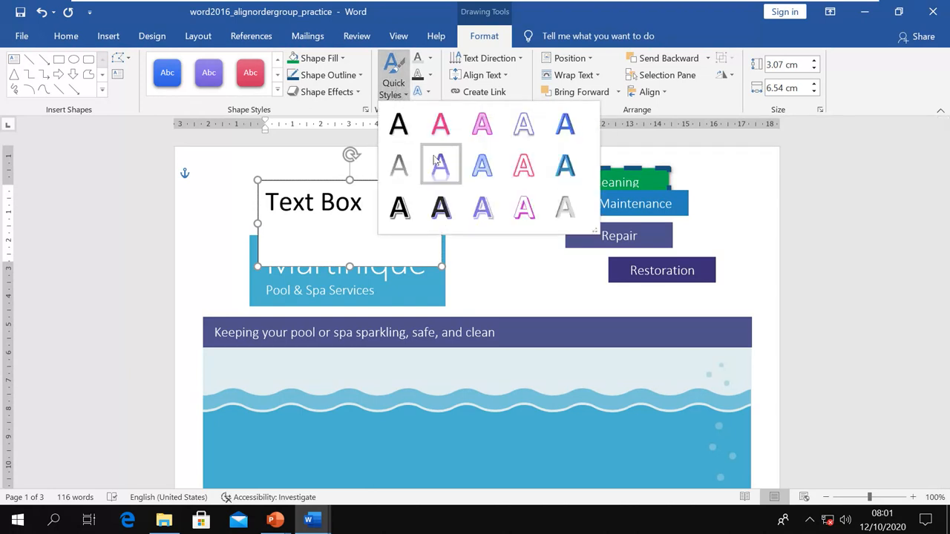
key(Escape)
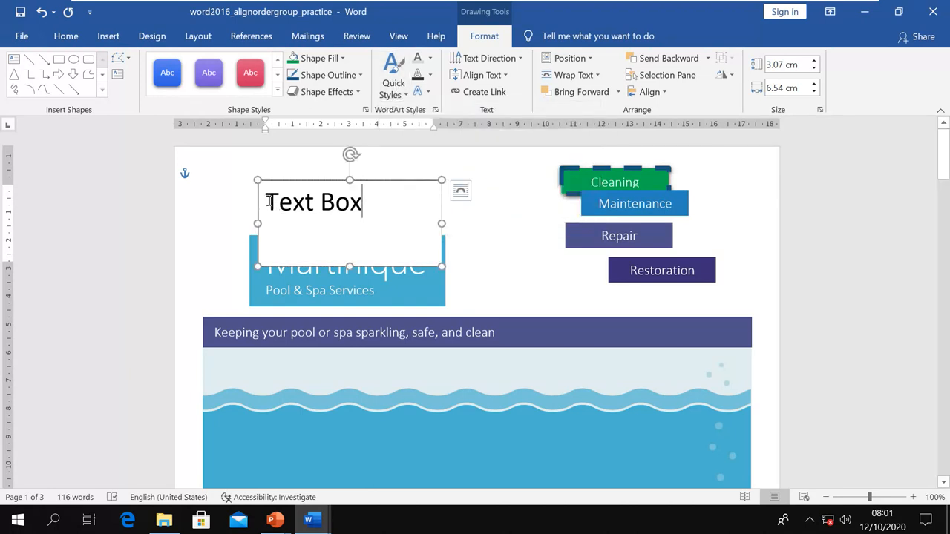
click(393, 83)
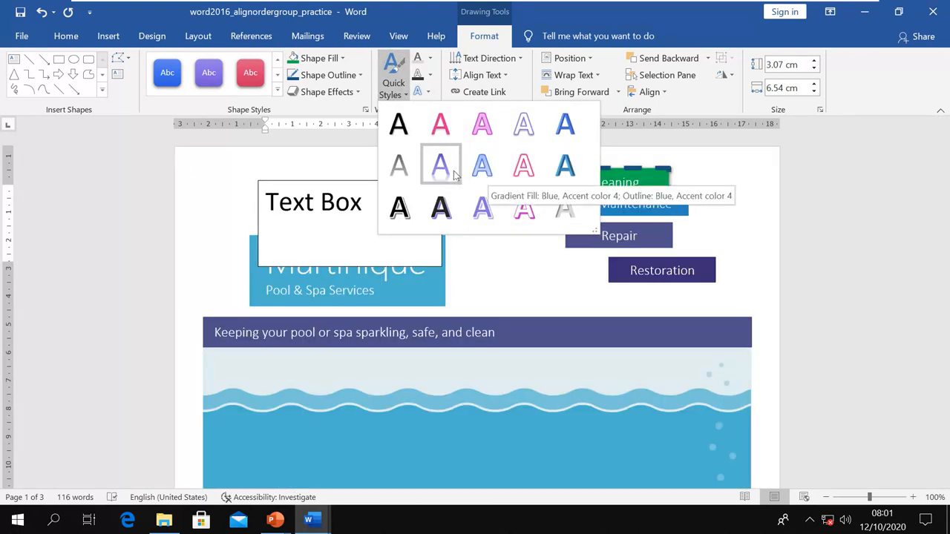
key(Escape)
key(Escape)
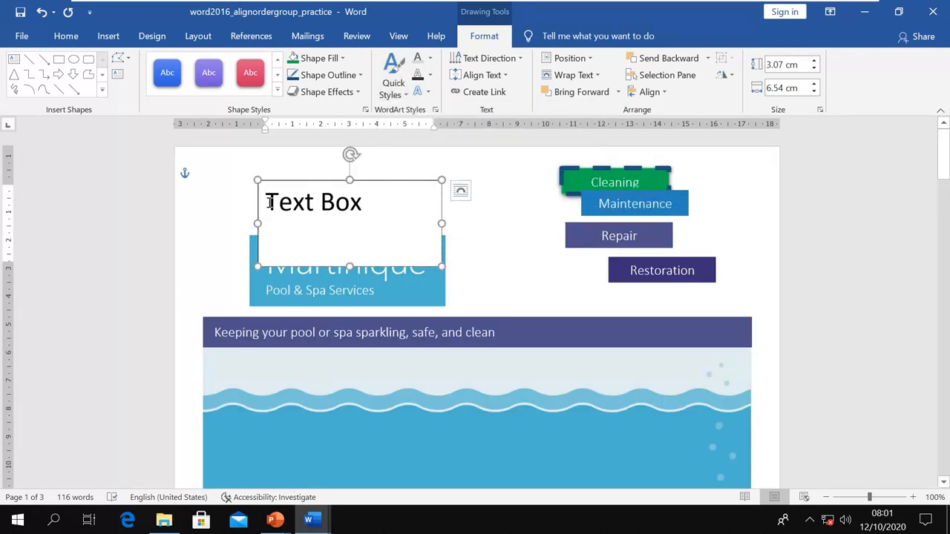
- Apply the purple WordArt style with a reflection to the words "Text Box"
drag(270, 201, 375, 258)
click(417, 92)
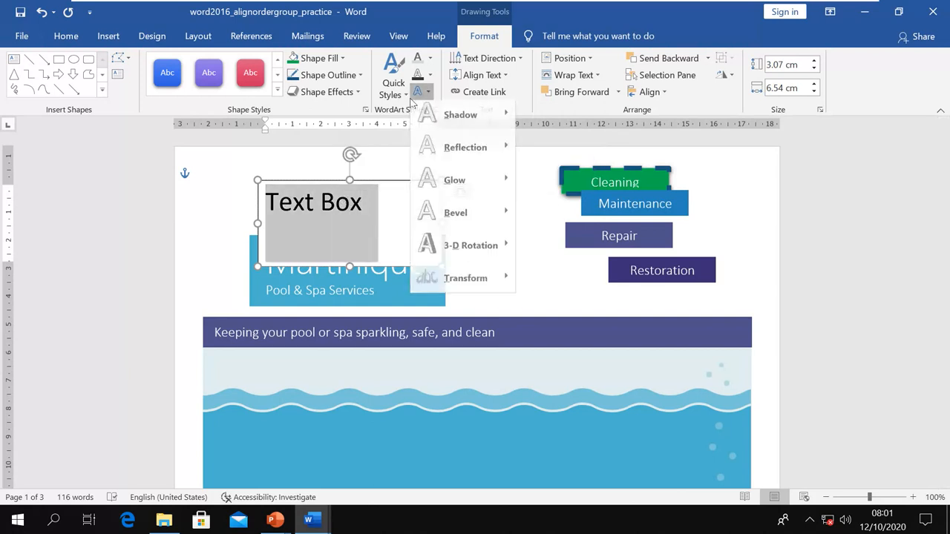
click(393, 81)
click(394, 82)
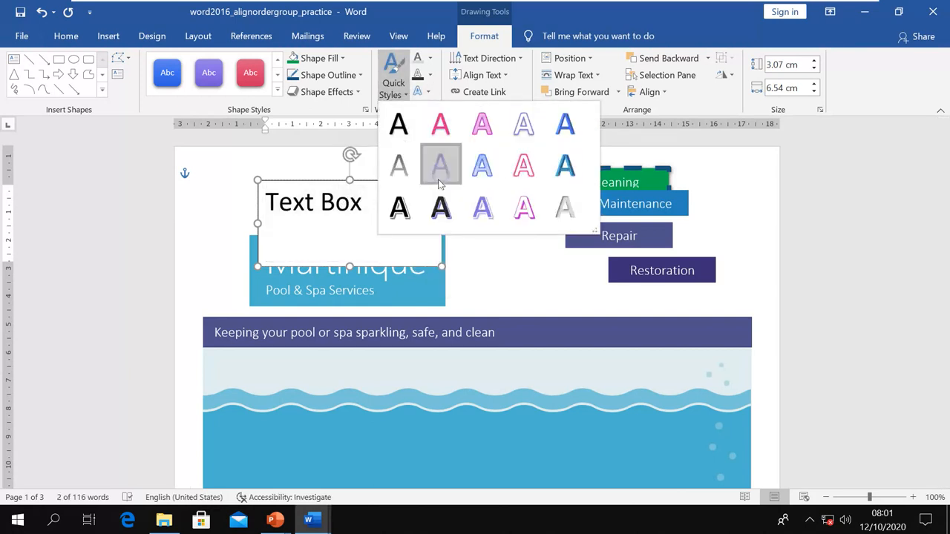
click(441, 164)
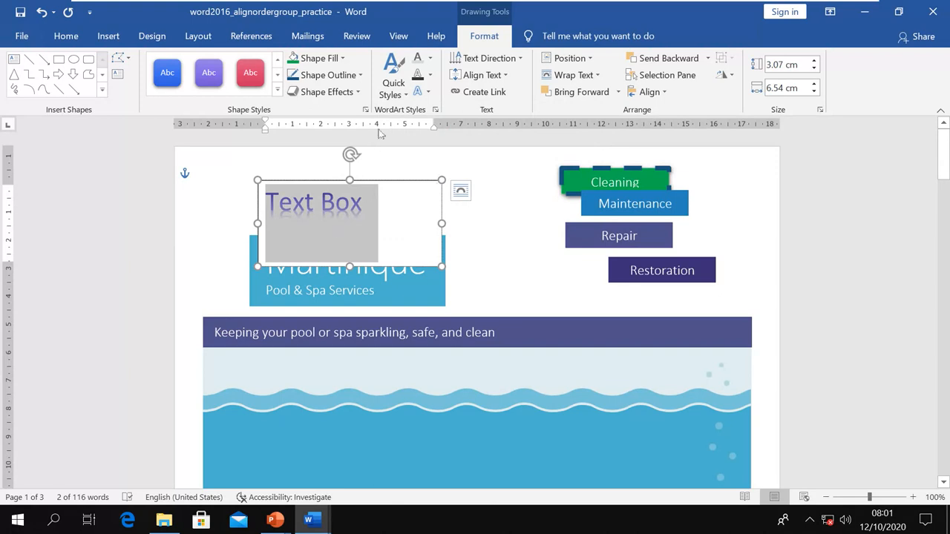
- Apply the pink-outlined WordArt style to the words "Text Box" and set their text fill to dark red
click(393, 82)
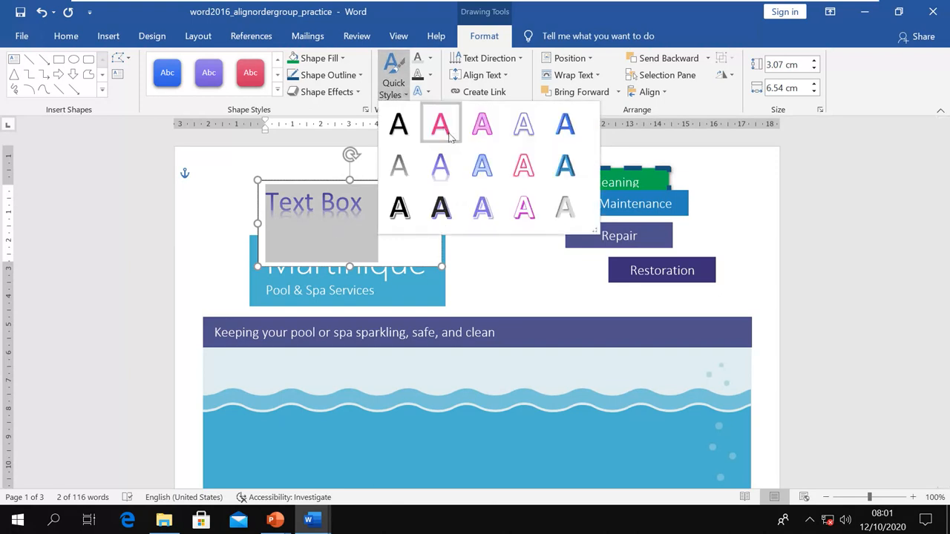
click(521, 167)
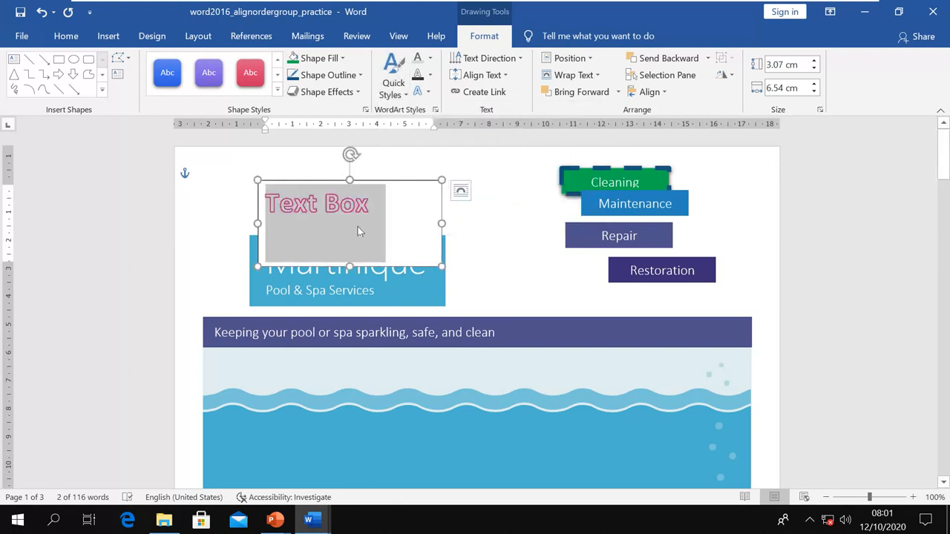
click(429, 58)
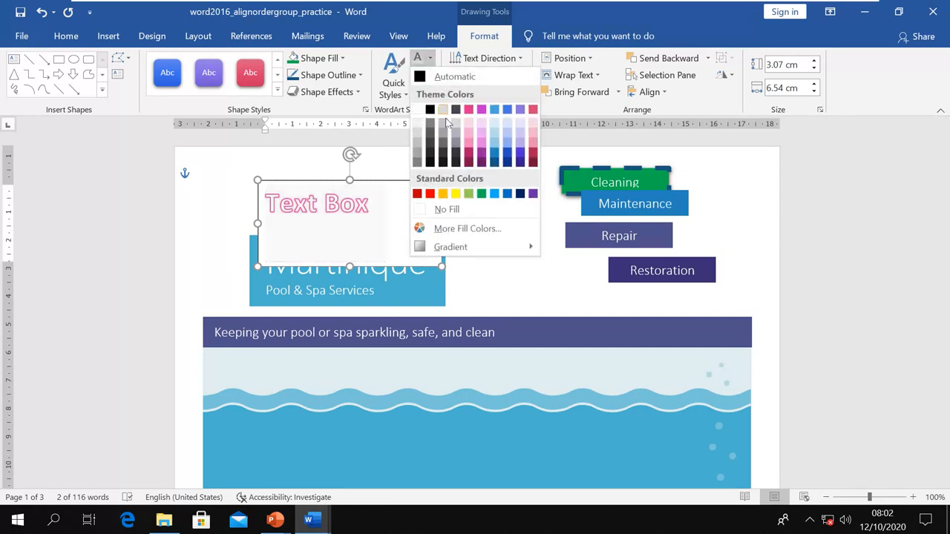
click(532, 164)
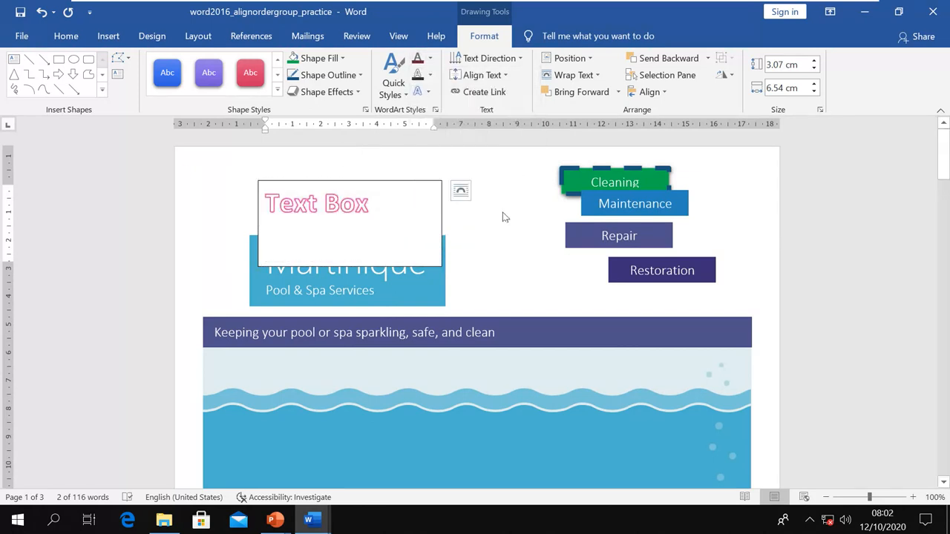
- Give the "Text Box" lettering a light green outline and look through the outline's weight and dash options
click(430, 75)
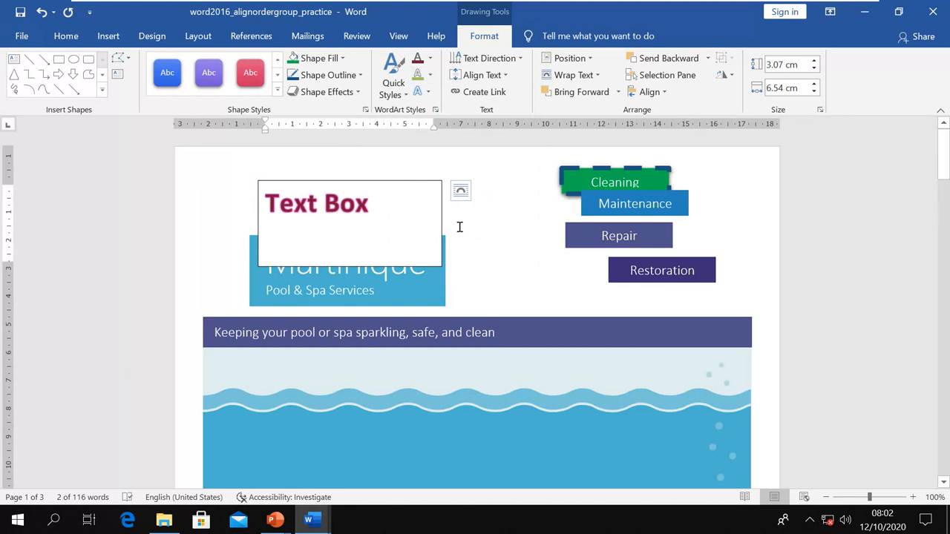
key(ctrl+a)
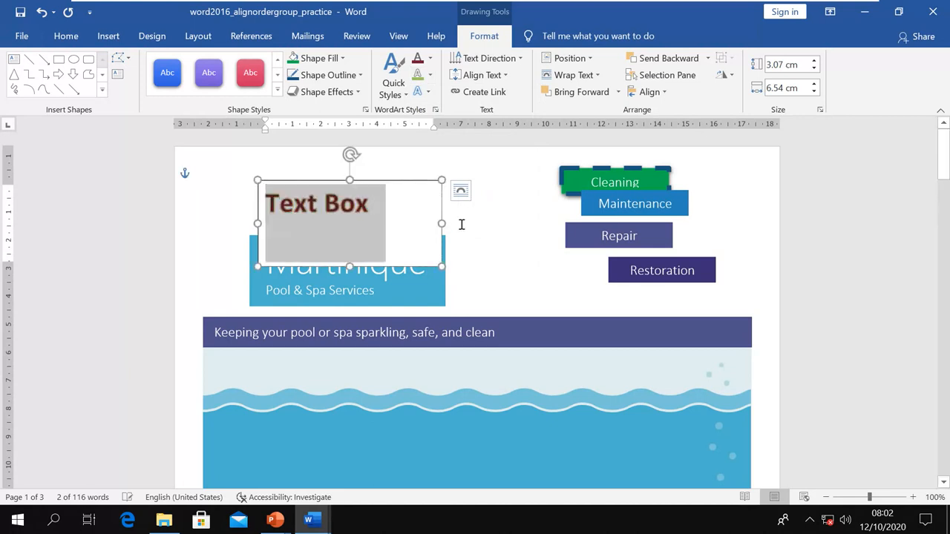
click(430, 75)
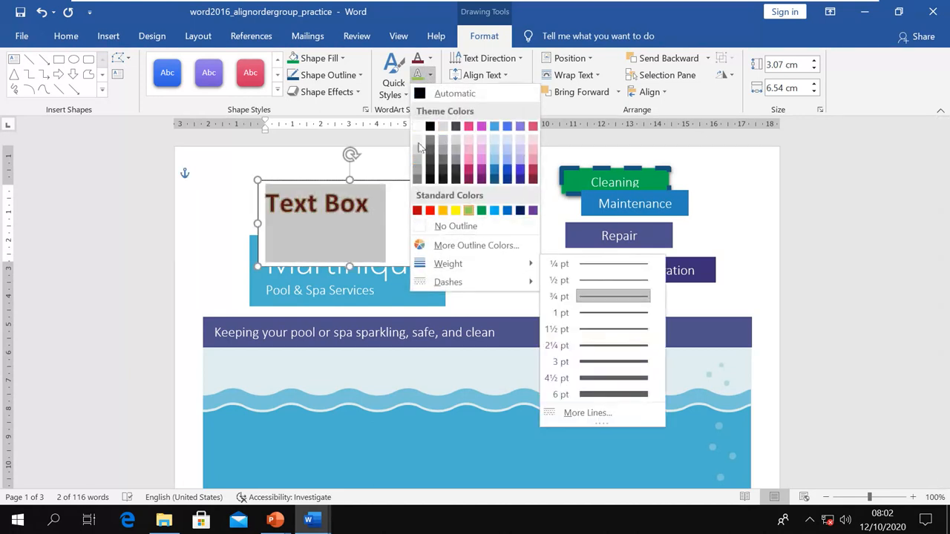
mouse_move(503, 286)
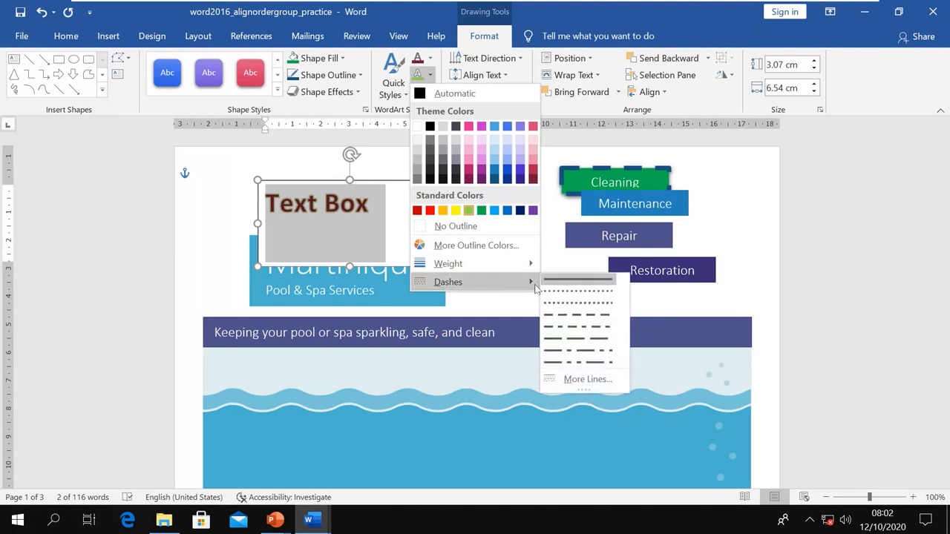
click(508, 305)
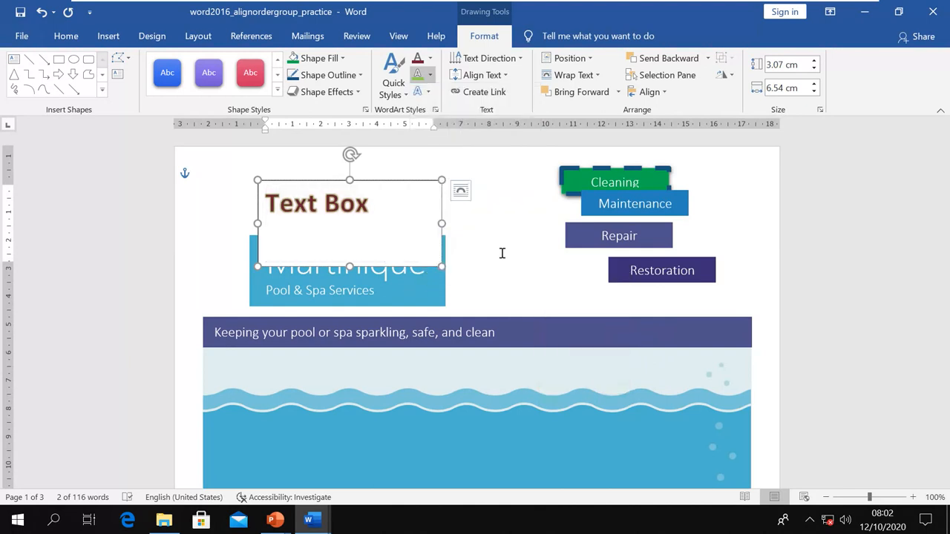
- Look through the text effects and apply the largest pink glow variation to the words "Text Box"
click(421, 91)
mouse_move(456, 121)
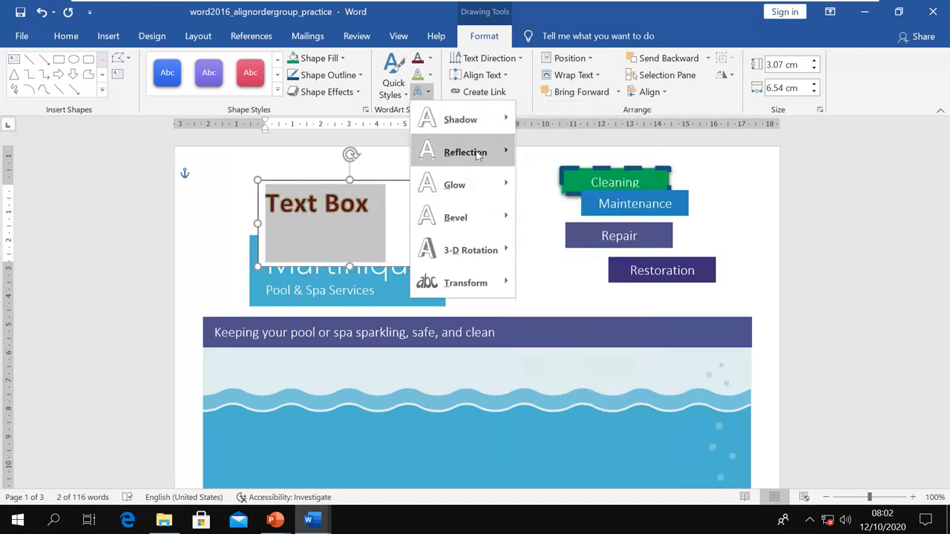
mouse_move(475, 152)
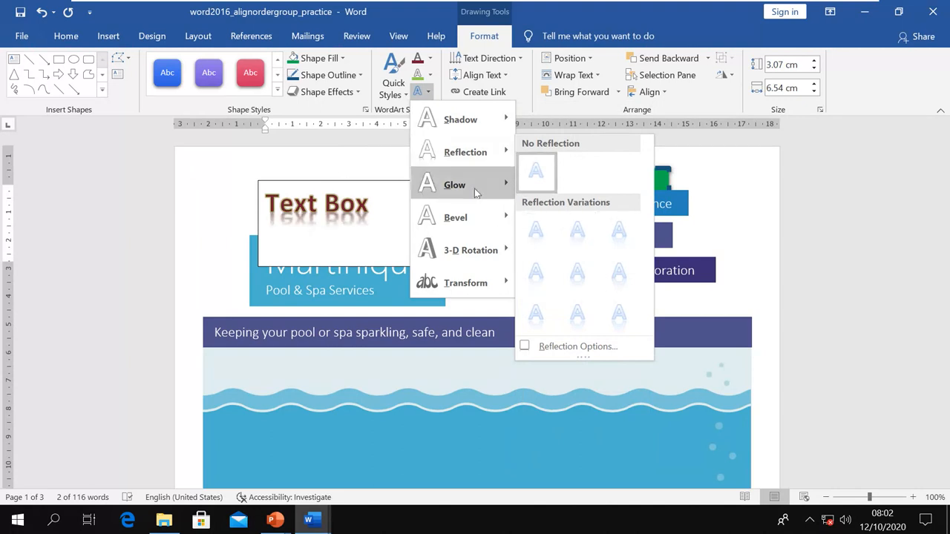
mouse_move(475, 187)
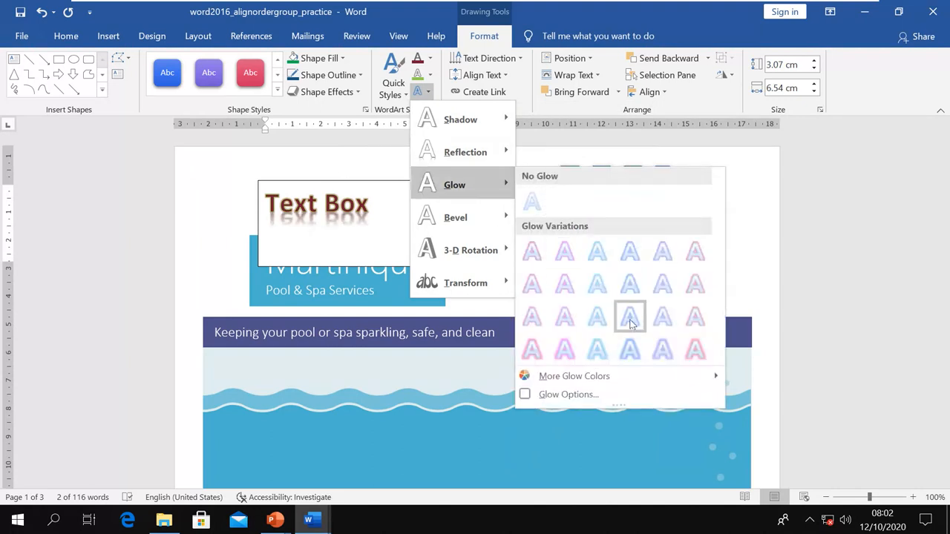
click(540, 349)
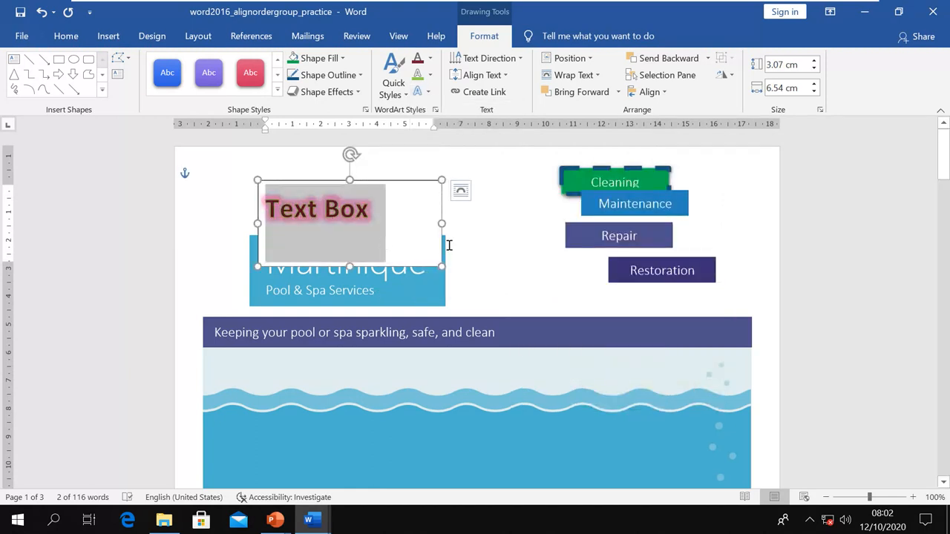
click(389, 242)
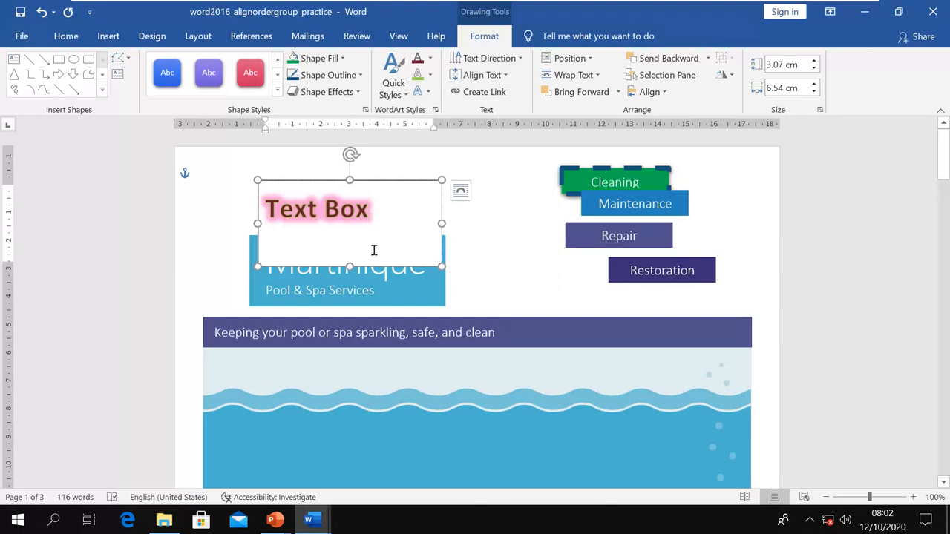
- Rotate all text in the "Text Box" text box by 90° and switch it to the 270° rotation
click(518, 59)
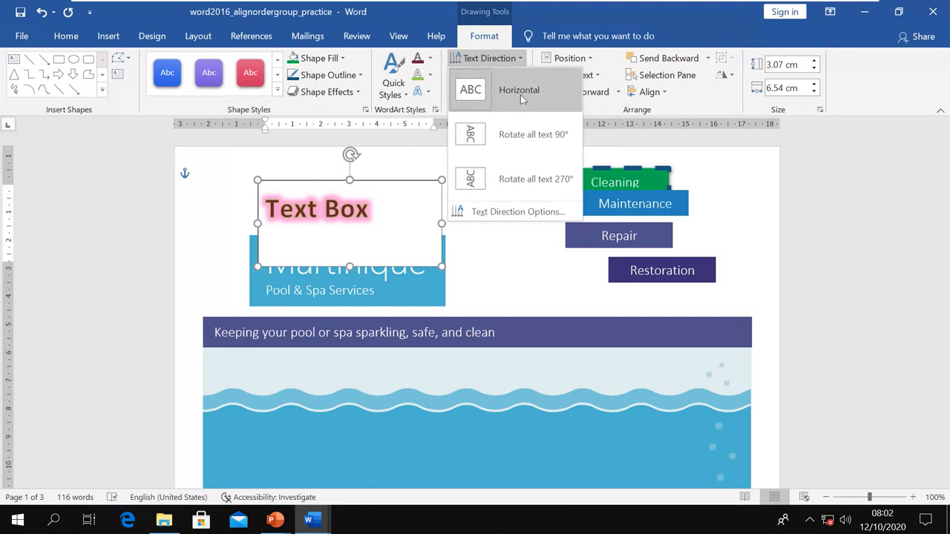
click(510, 138)
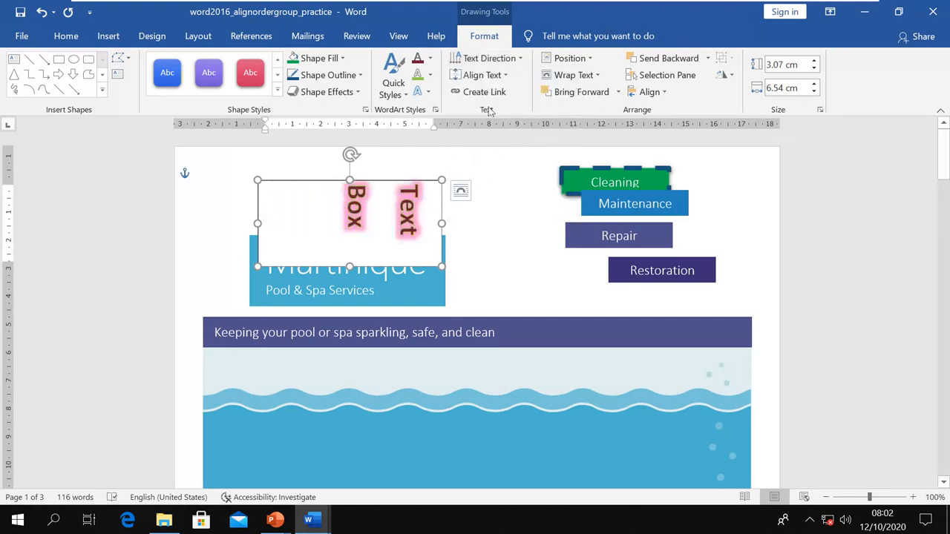
click(481, 75)
click(488, 58)
click(488, 58)
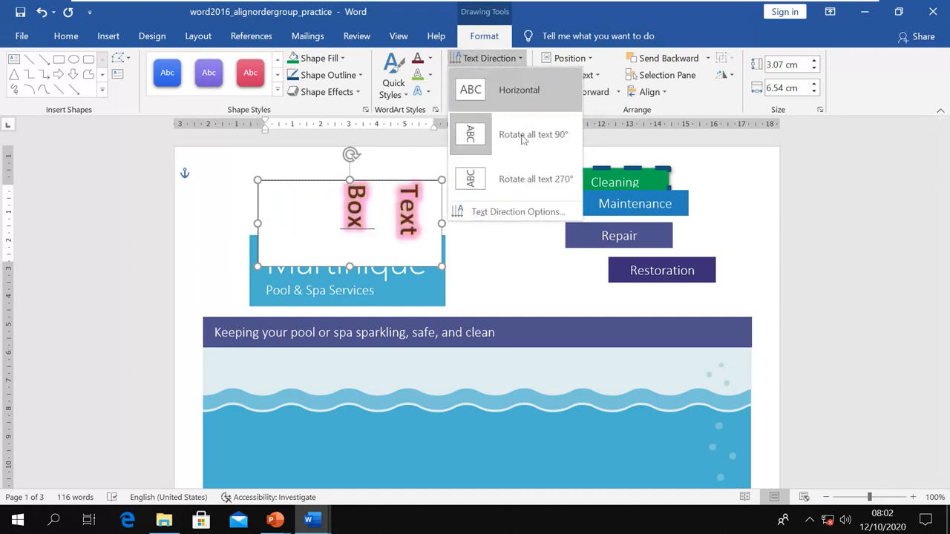
click(494, 179)
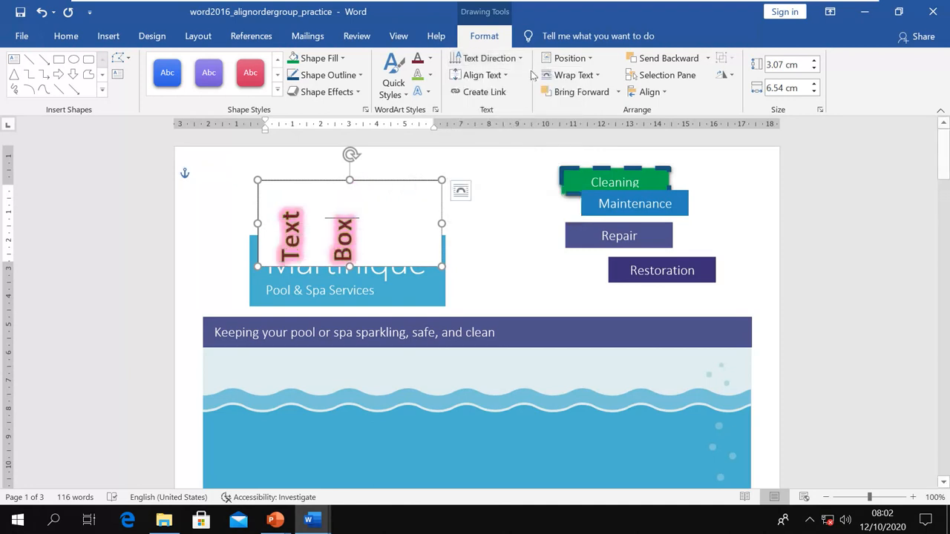
- Set the "Text Box" text direction back to horizontal and look at the vertical text alignment options
click(487, 57)
click(517, 95)
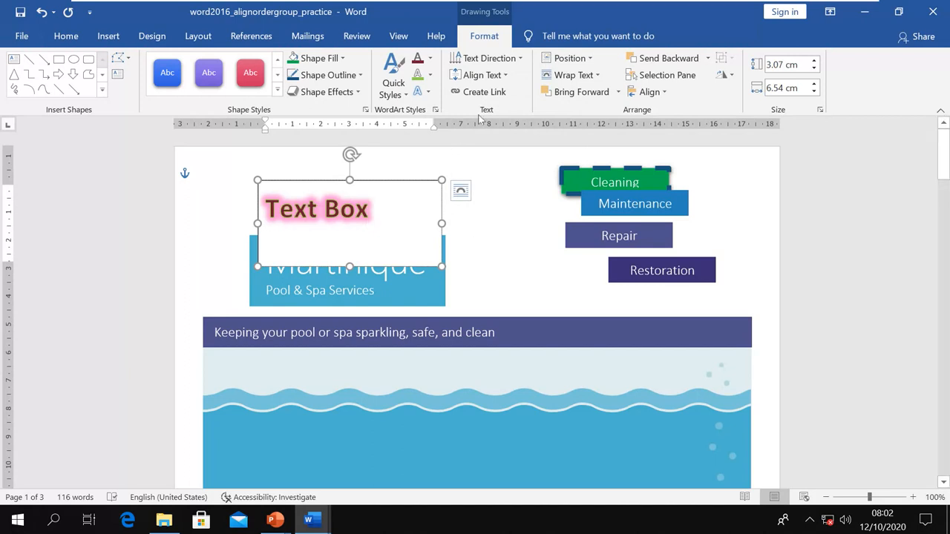
click(508, 76)
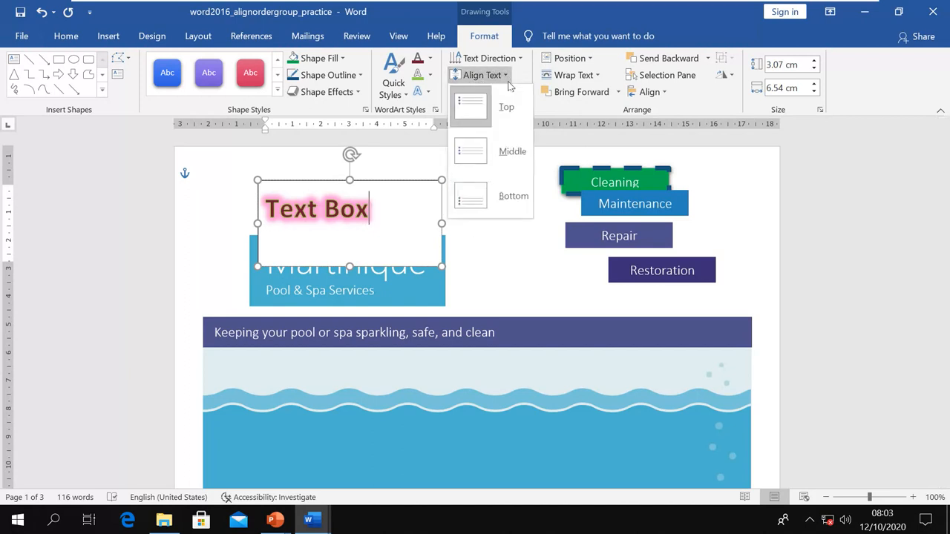
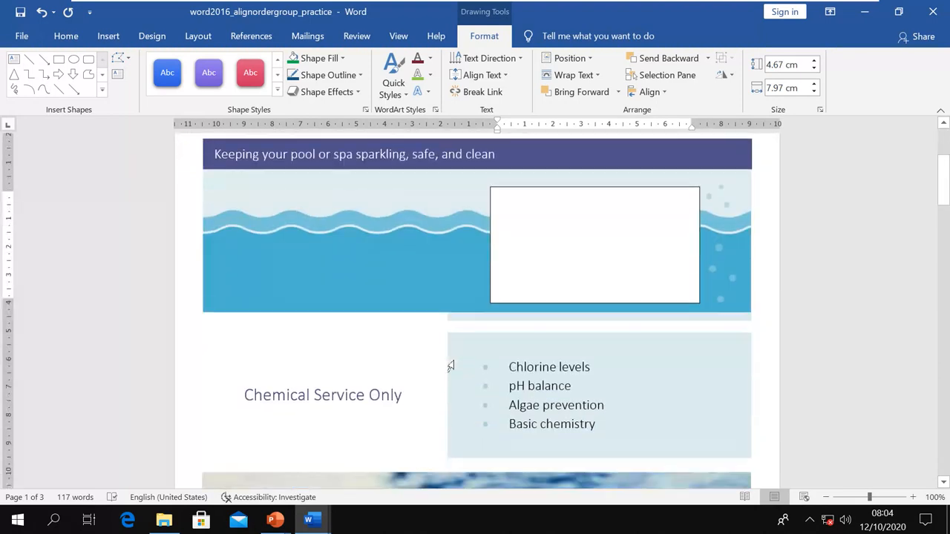
- Switch to the word2016_picturestextwrapping_practice document and select the white cloud beside the Memorial Day Barbecue text
scroll(456, 362, down, 4)
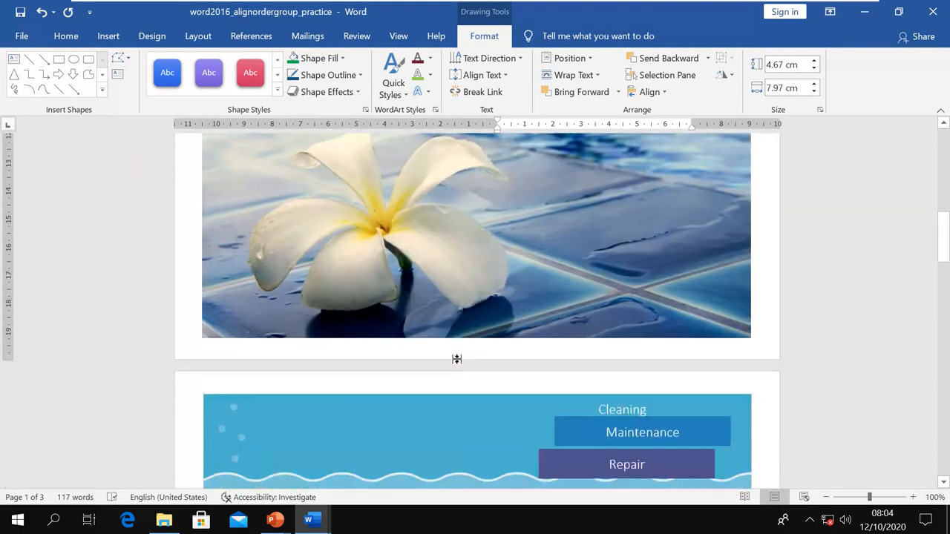
key(alt+Tab)
key(alt+Tab)
key(alt+Tab)
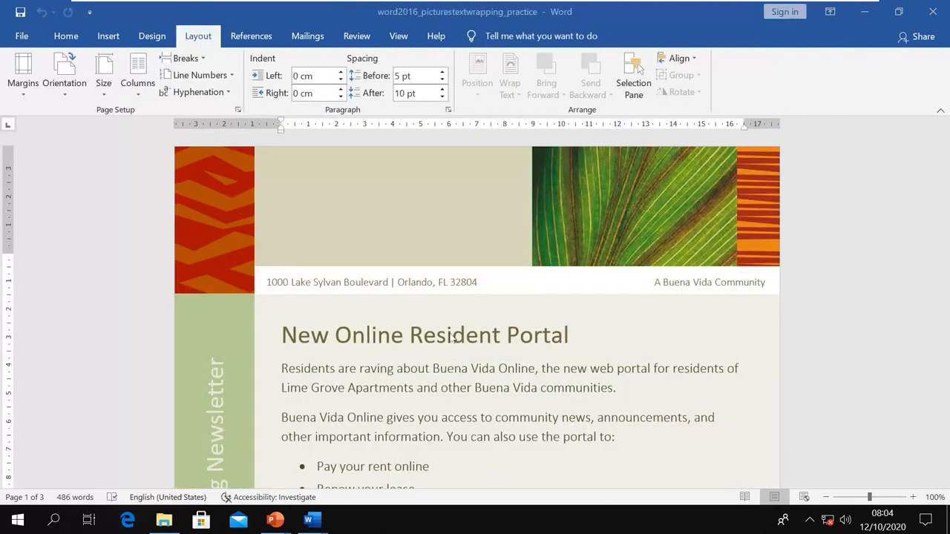
scroll(456, 327, down, 20)
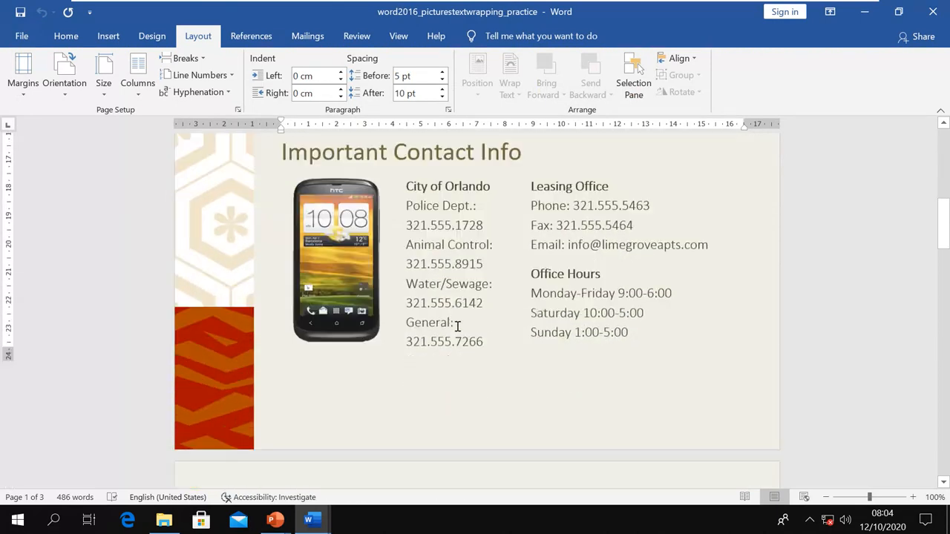
scroll(458, 332, down, 10)
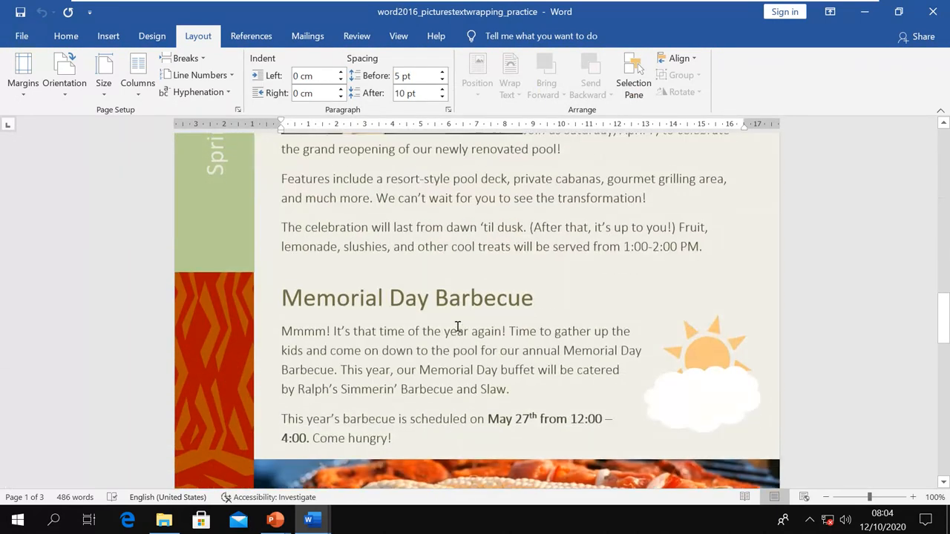
click(702, 378)
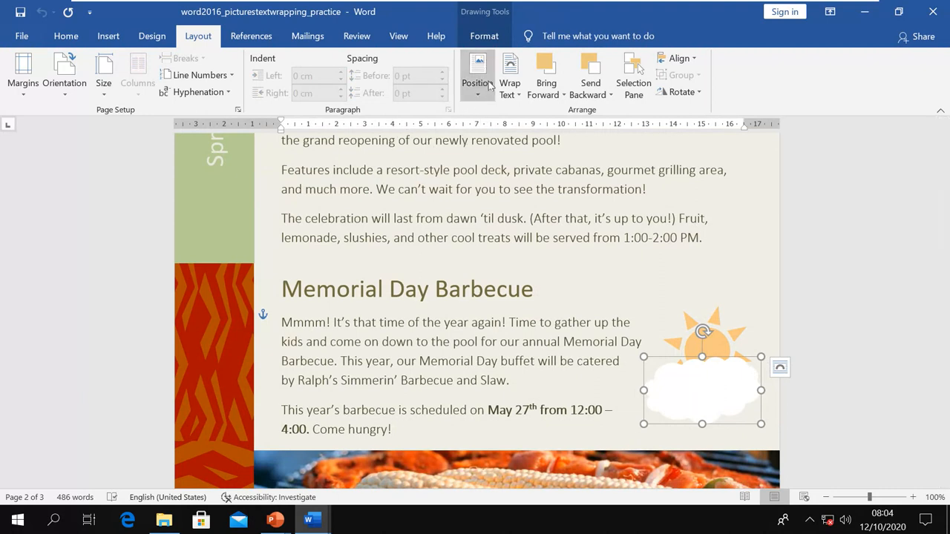
- Look through the cloud's text wrapping options and move the cloud into the middle of the Memorial Day Barbecue paragraph
click(519, 95)
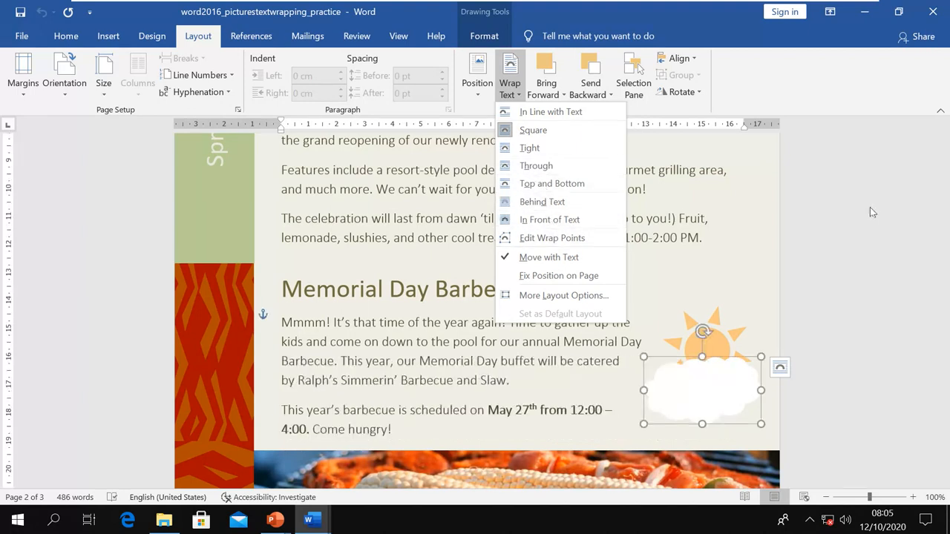
click(710, 380)
drag(700, 384, 521, 348)
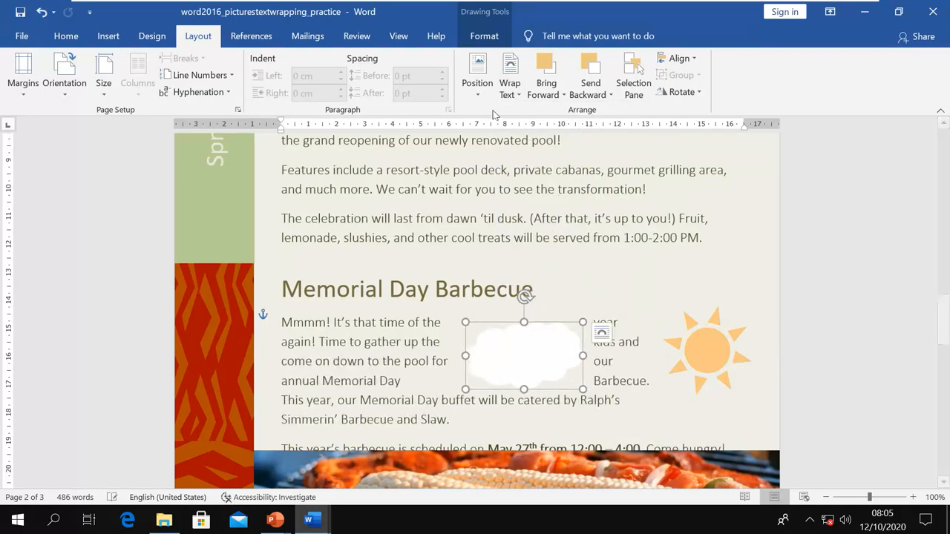
- Try Square and In Line with Text wrapping on the cloud, returning it to Square wrapping
click(510, 83)
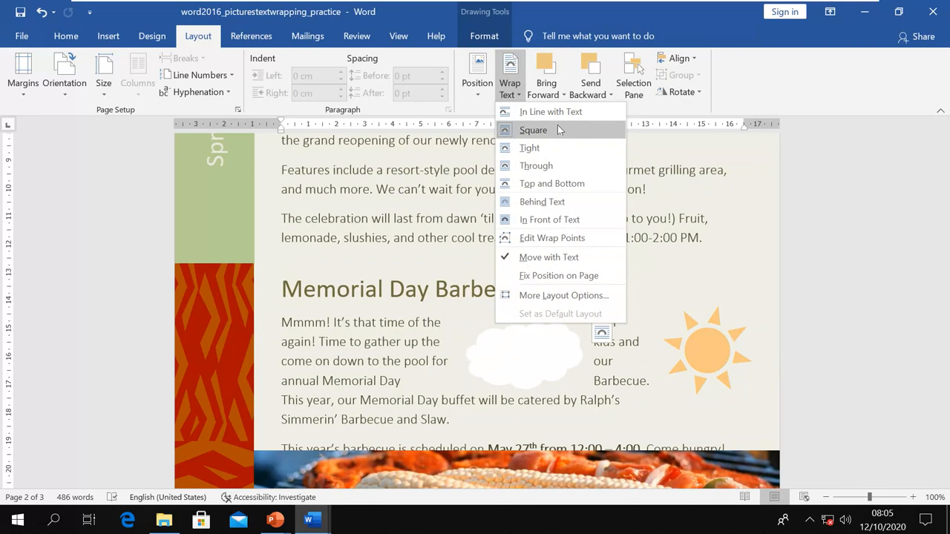
click(557, 129)
click(516, 101)
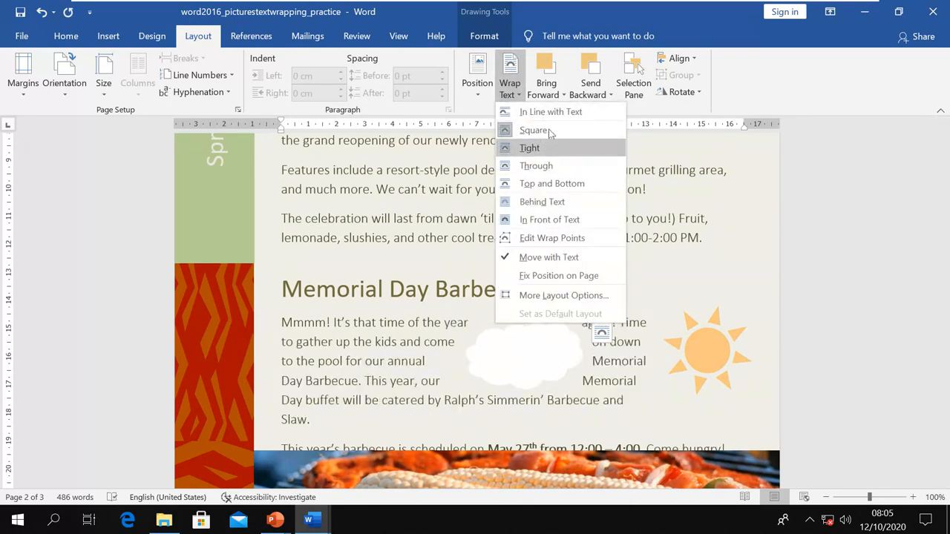
click(551, 112)
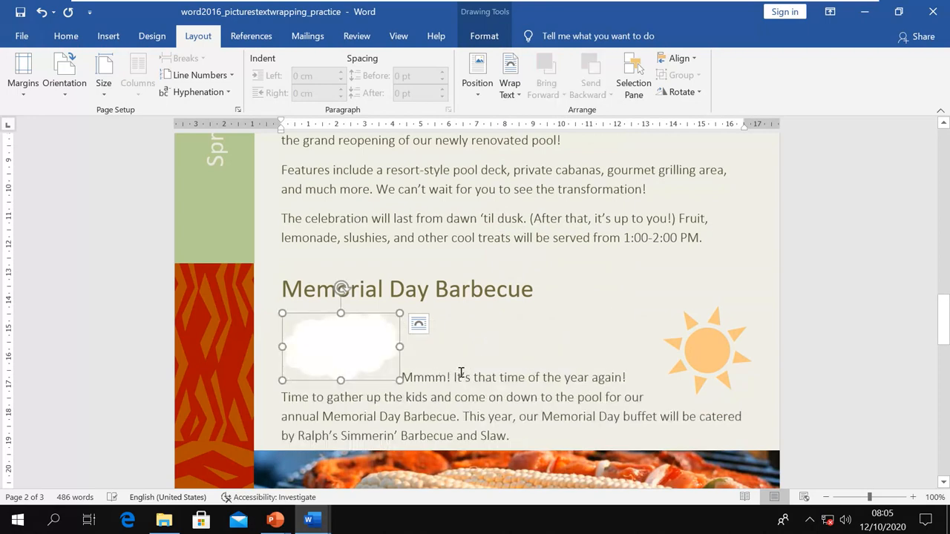
click(521, 102)
click(545, 131)
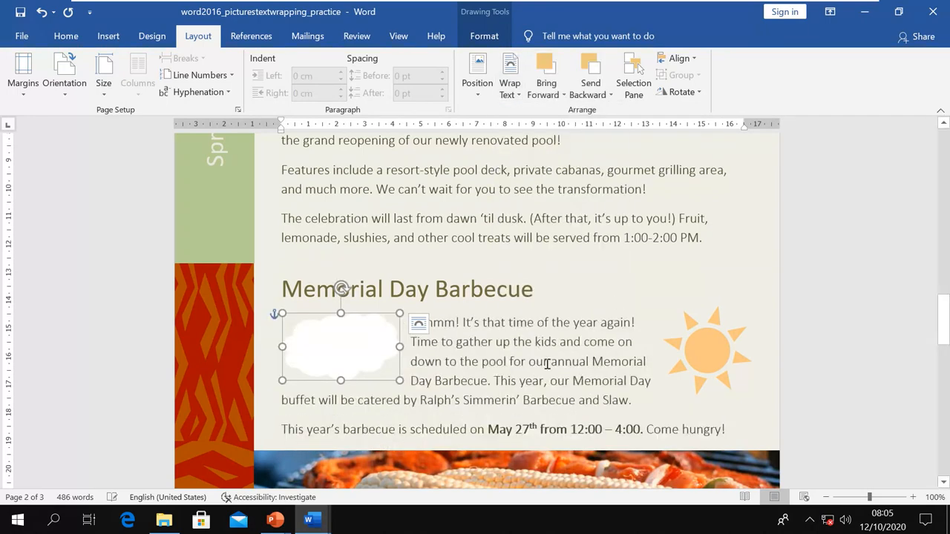
- Place the cloud behind the text and switch its wrapping to In Front of Text
click(510, 88)
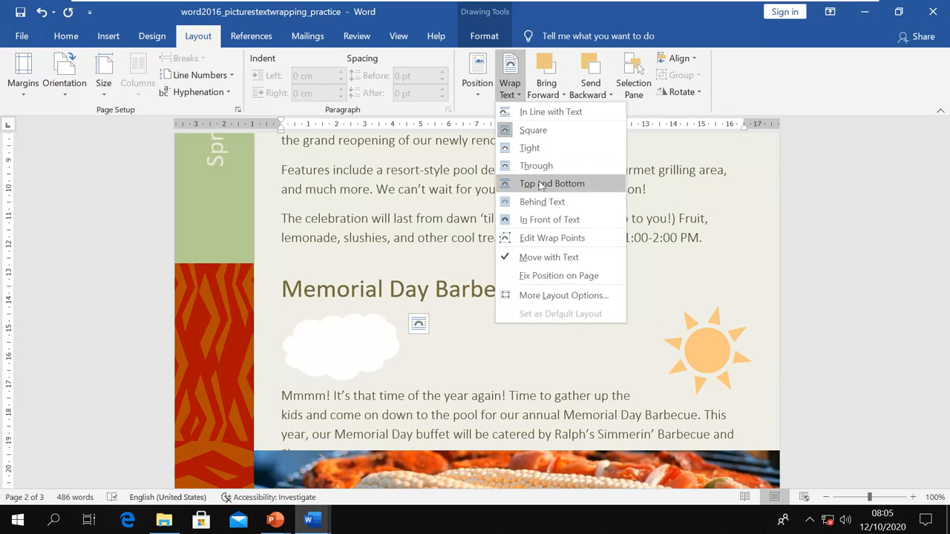
click(542, 201)
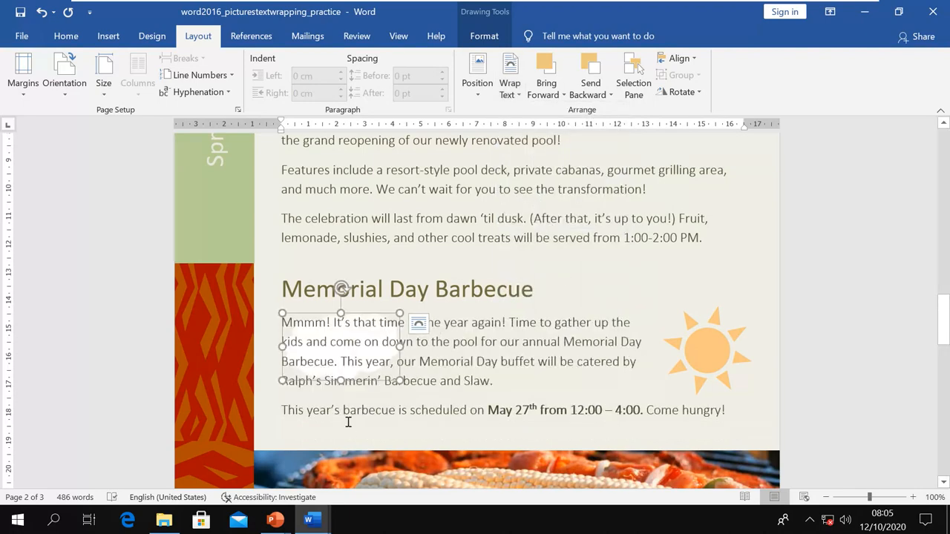
click(509, 82)
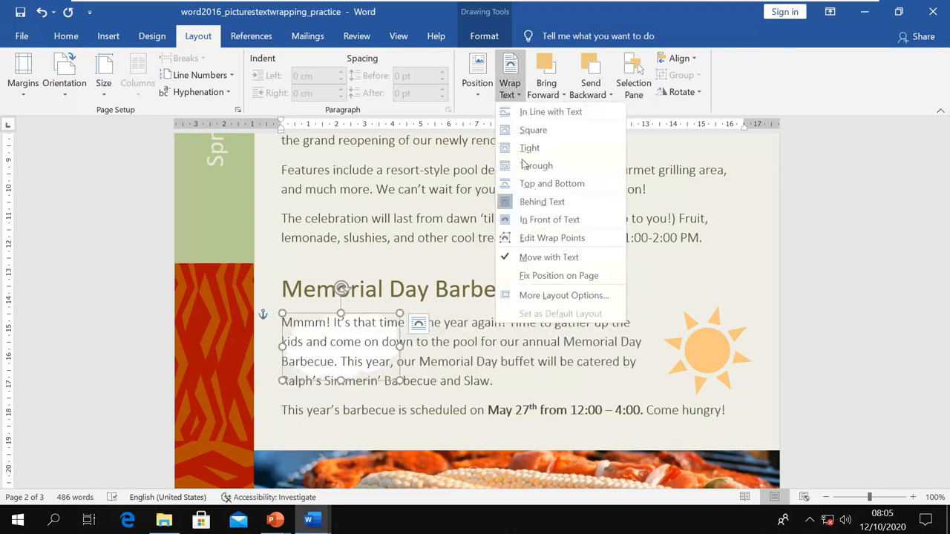
click(541, 220)
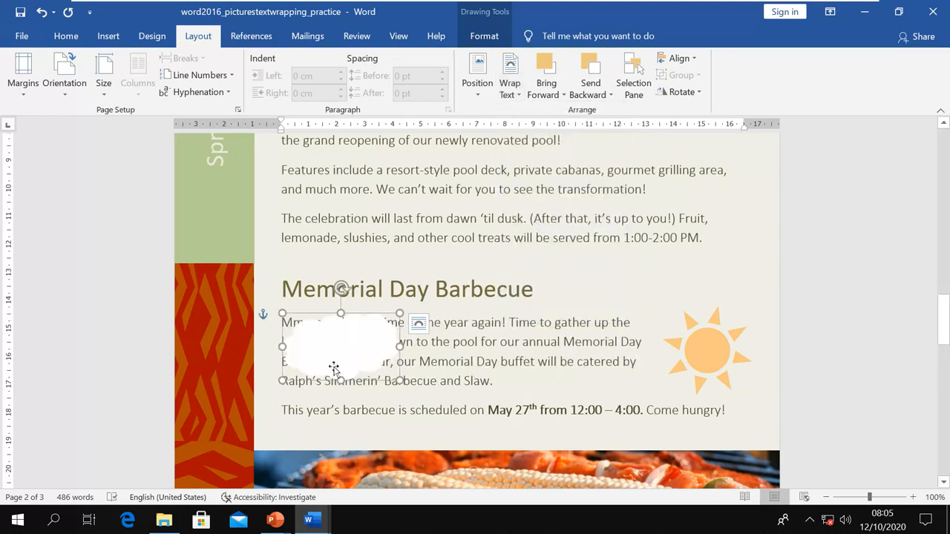
- Move the cloud back over the lower part of the sun and set its text wrapping to Square
drag(371, 356, 706, 376)
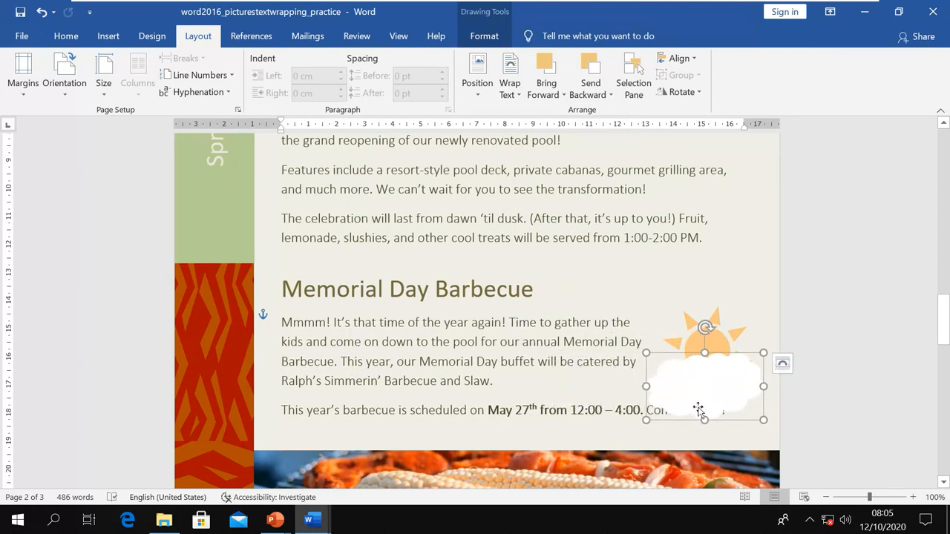
click(512, 93)
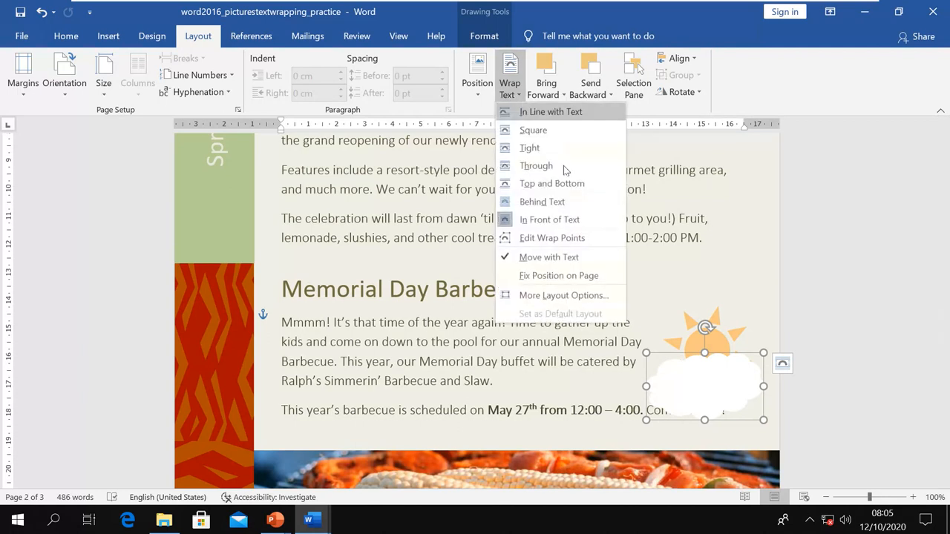
click(547, 135)
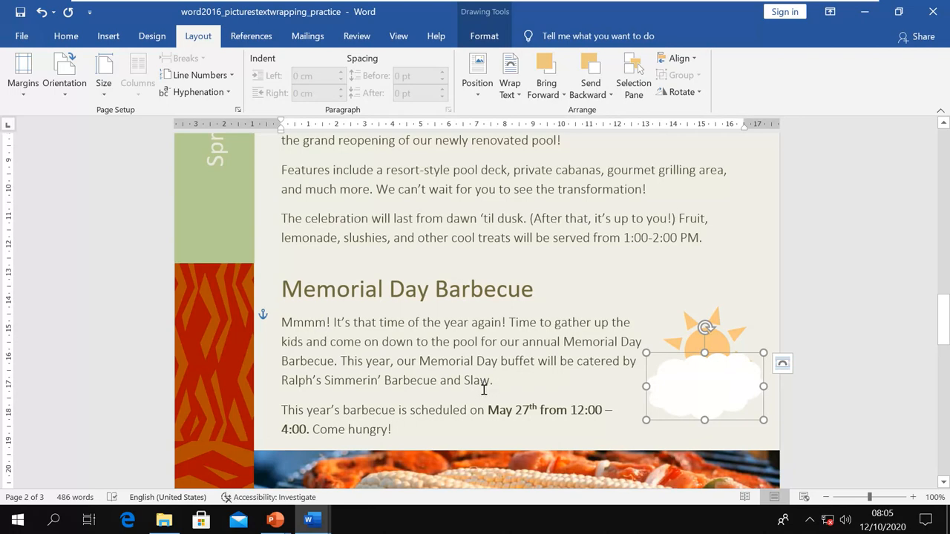
- Switch back to the word2016_alignordergroup_practice document and go to the top of its first page
key(alt+Tab)
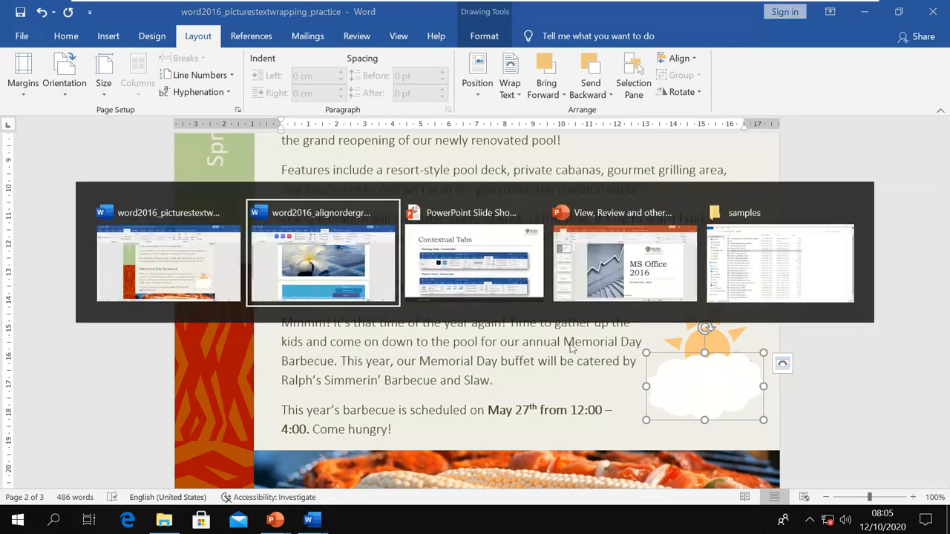
key(alt+Tab)
key(alt+Tab)
key(alt+Tab)
key(alt+Tab)
key(alt+Tab)
key(alt+Tab)
key(alt+Tab)
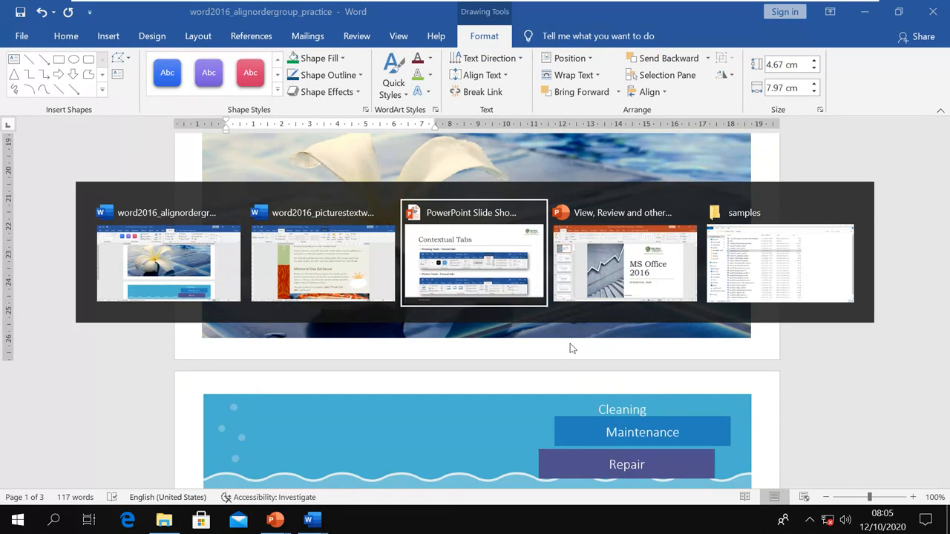
key(alt+Tab)
key(alt+Tab)
key(alt+Tab)
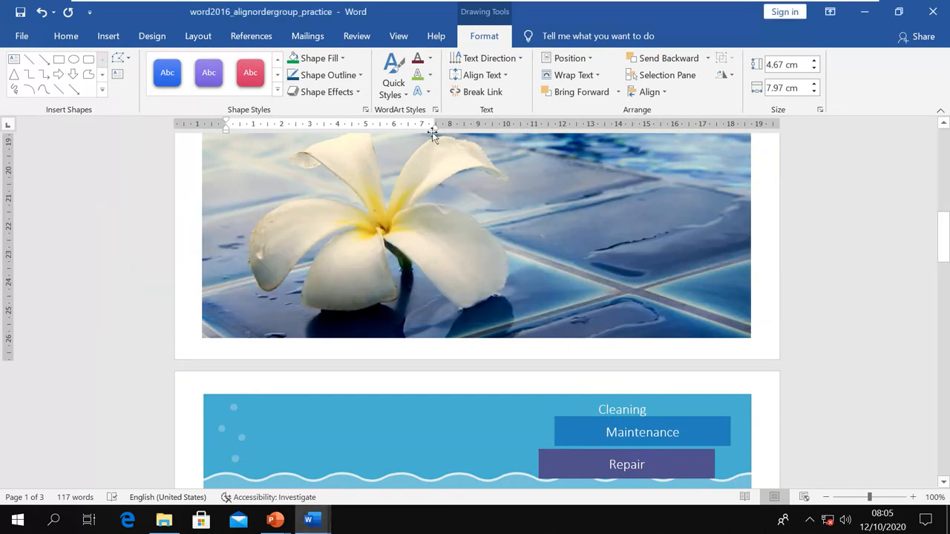
scroll(598, 297, up, 3)
scroll(597, 297, up, 12)
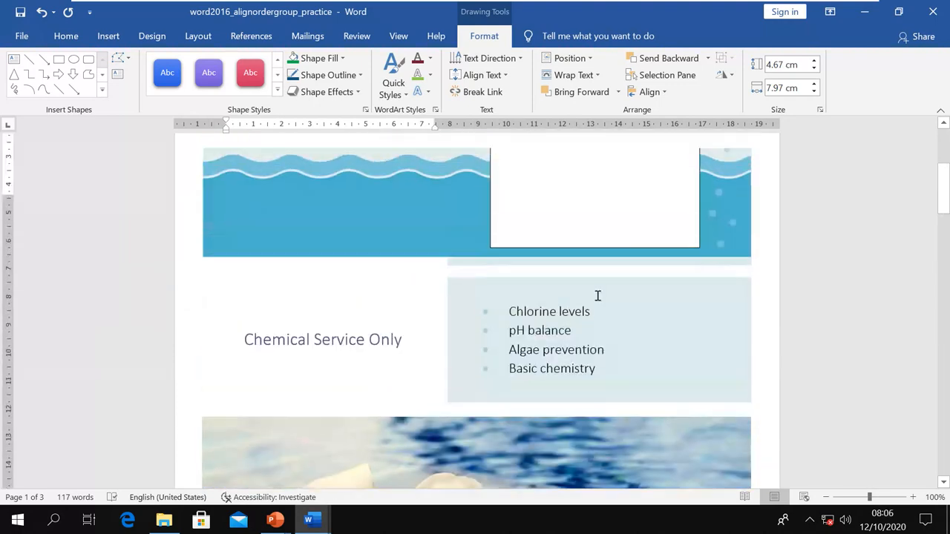
- Move the "Text Box" text box to the right so it uncovers the left part of the blue Martinique box
click(602, 238)
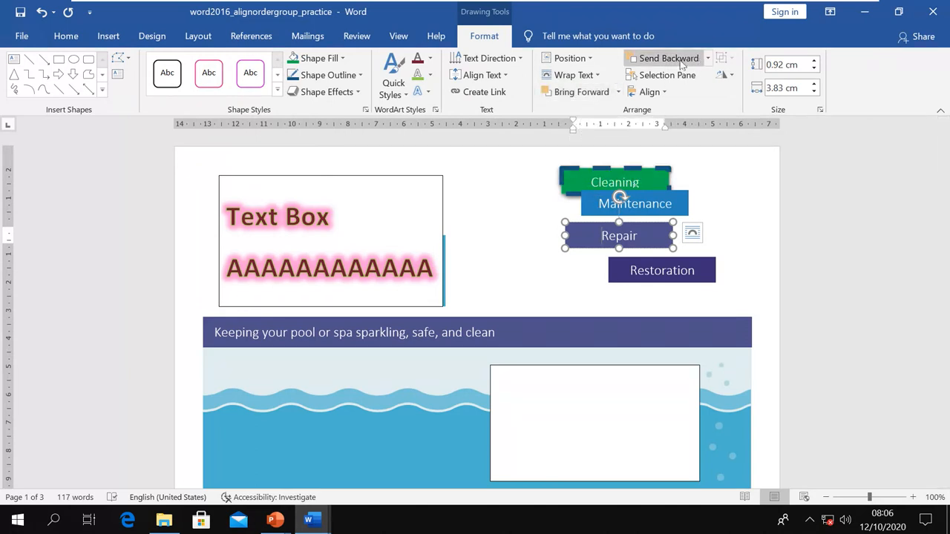
click(317, 176)
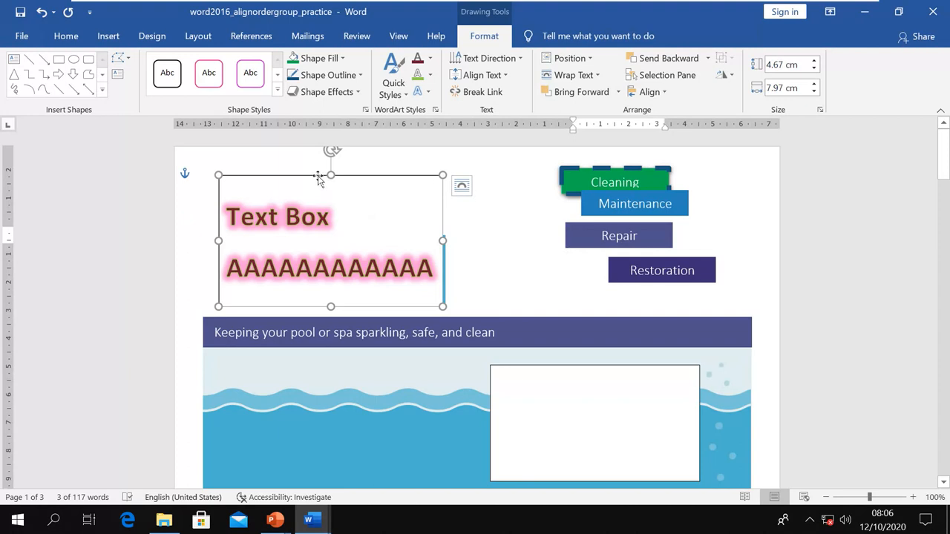
drag(317, 176, 388, 181)
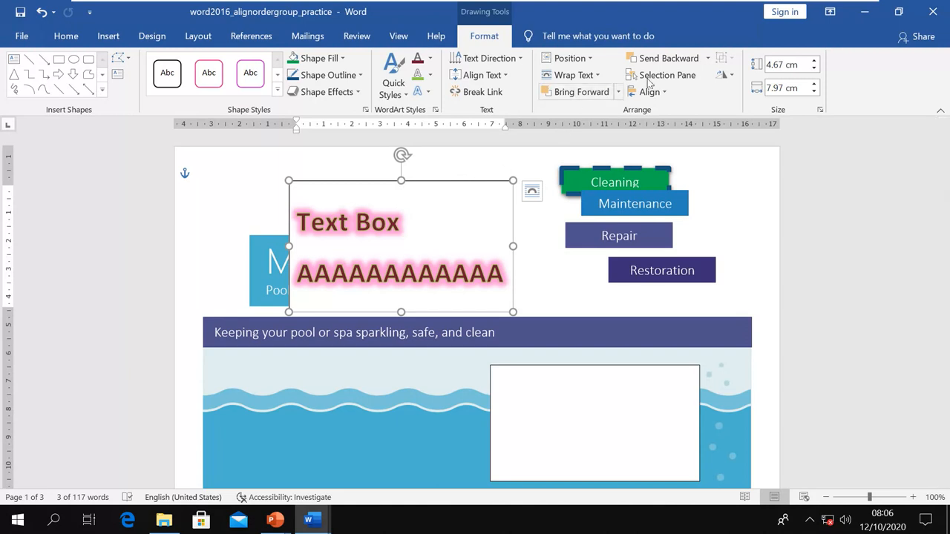
- Send the "Text Box" text box backward behind the Martinique box, moving it one level forward and backward once more
click(669, 58)
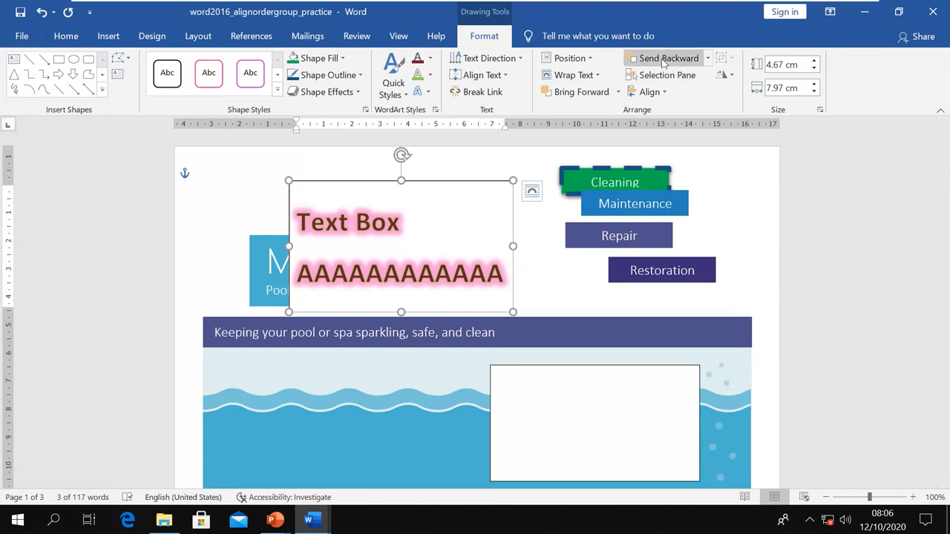
click(664, 59)
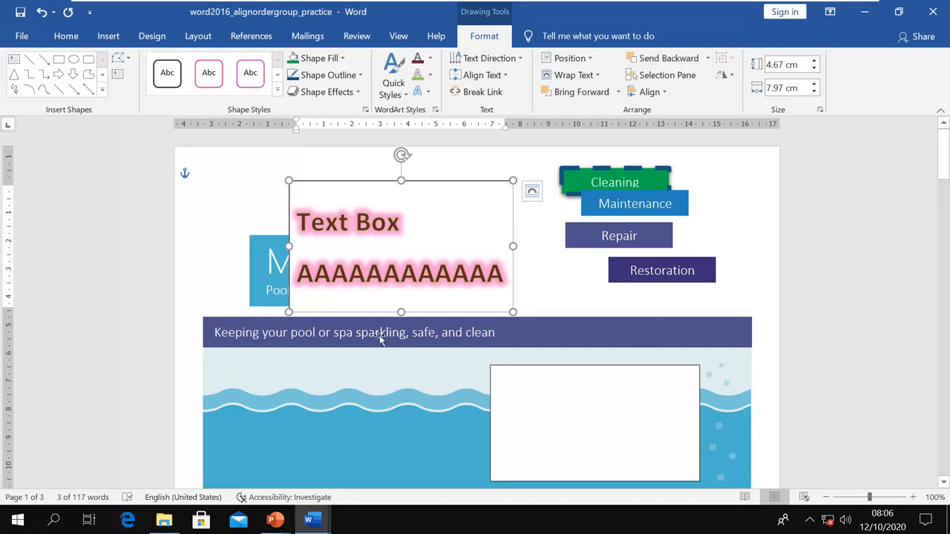
click(668, 61)
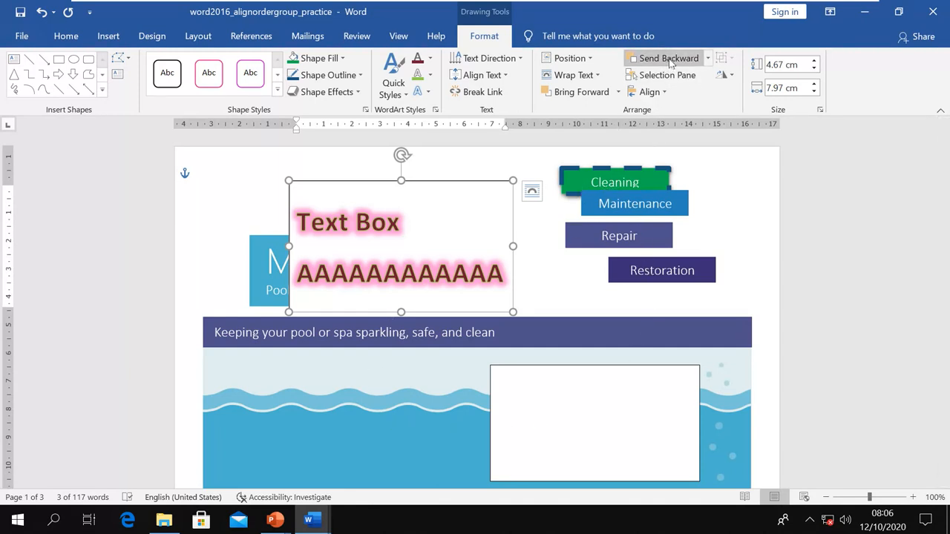
click(669, 62)
click(669, 63)
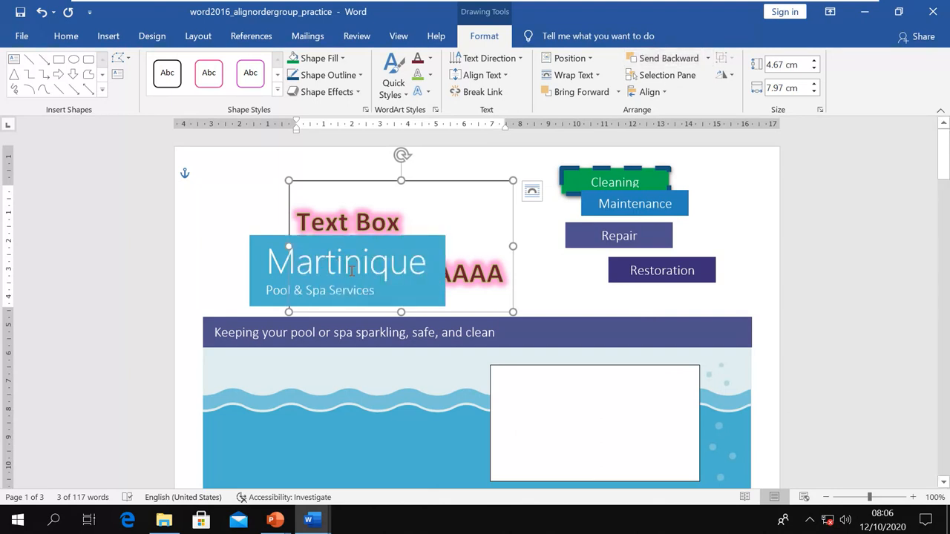
click(581, 92)
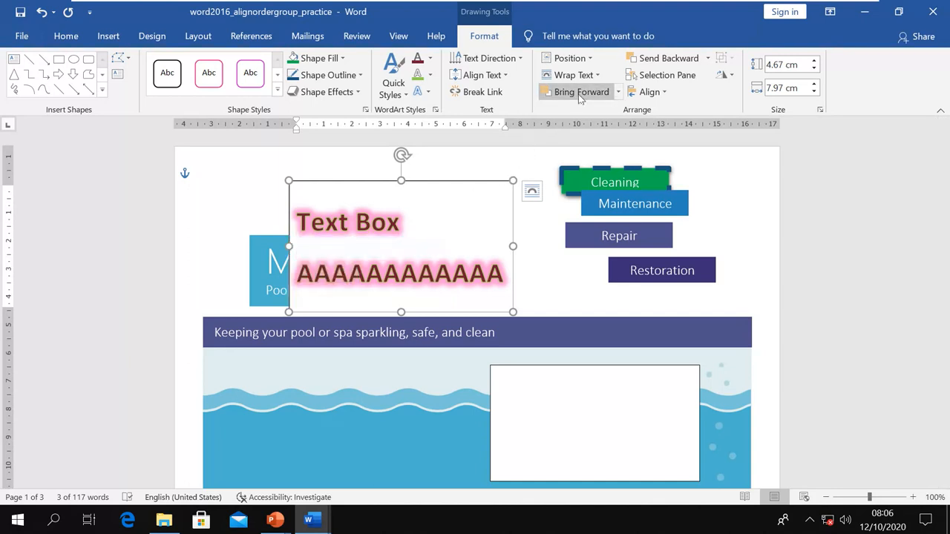
click(672, 59)
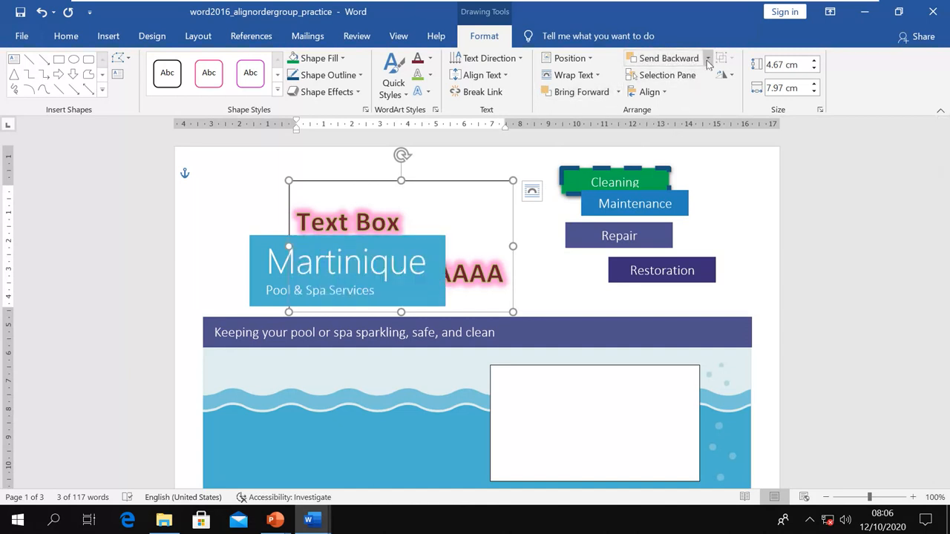
- Bring the "Text Box" text box to the front of all objects and send it to the back again
click(616, 94)
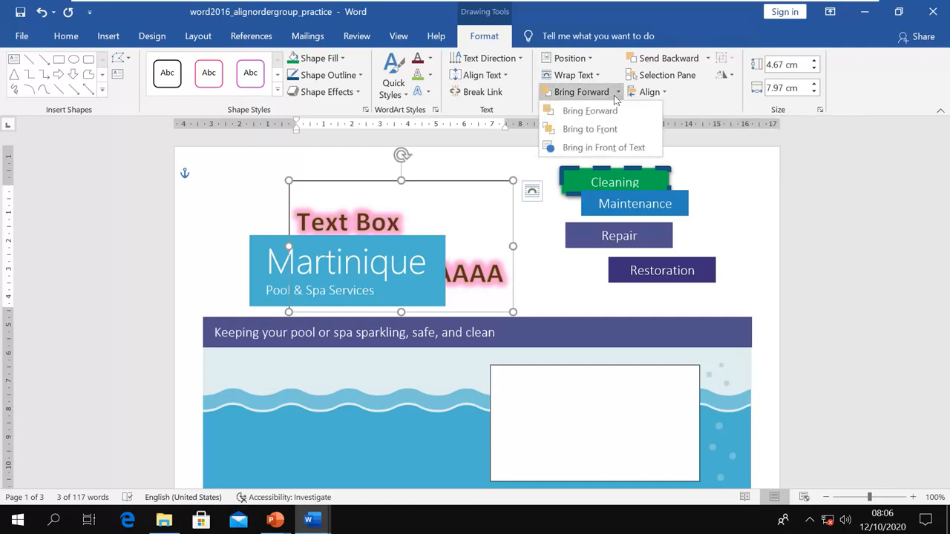
click(583, 129)
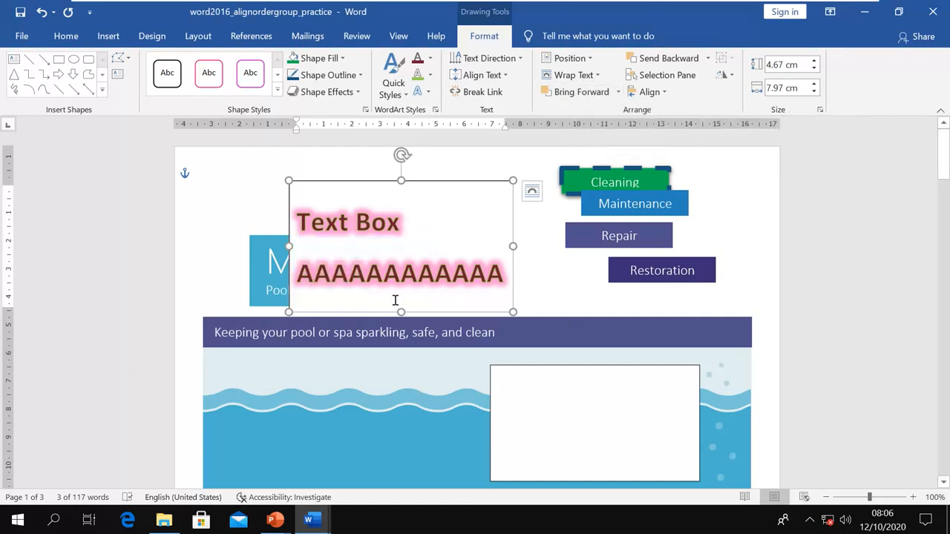
click(708, 59)
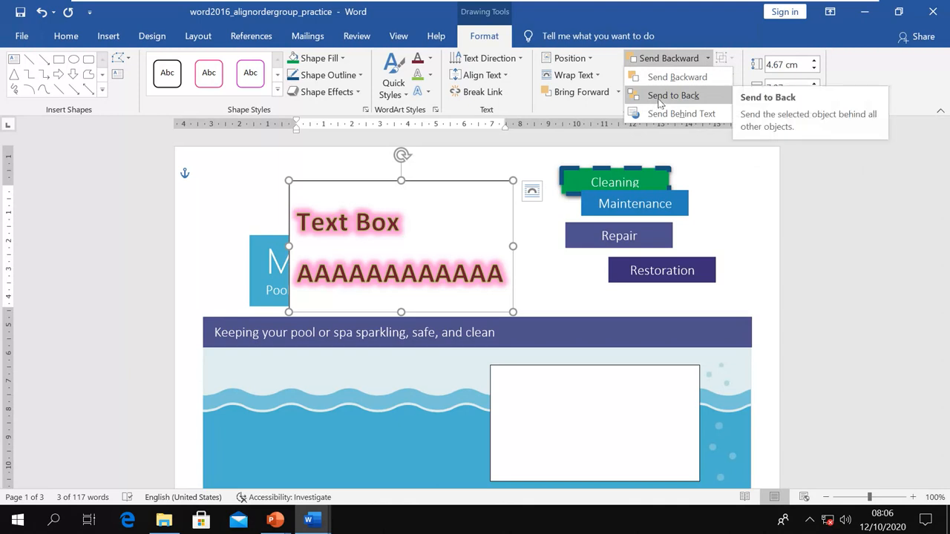
click(660, 99)
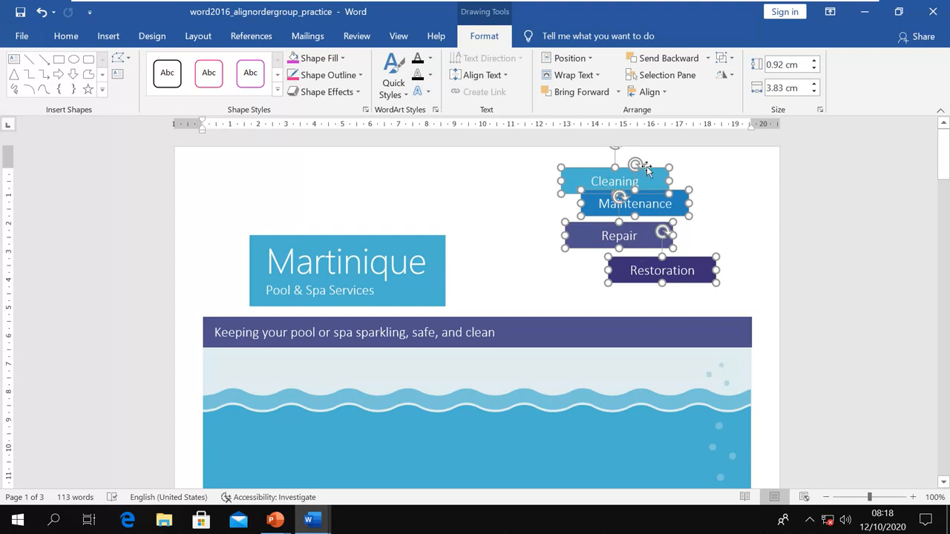
- Open the Selection Pane and hide and show the Restoration box, Rectangle 60
click(660, 77)
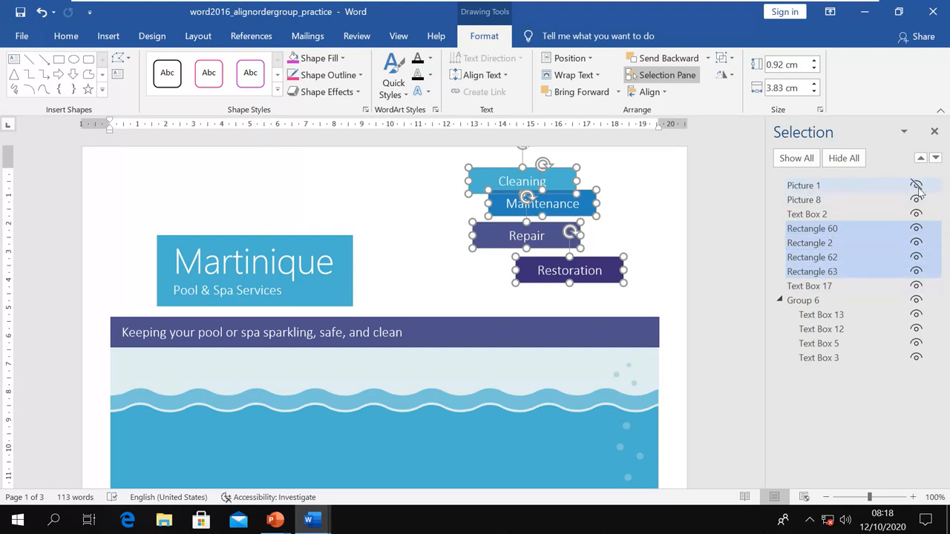
click(917, 228)
click(917, 229)
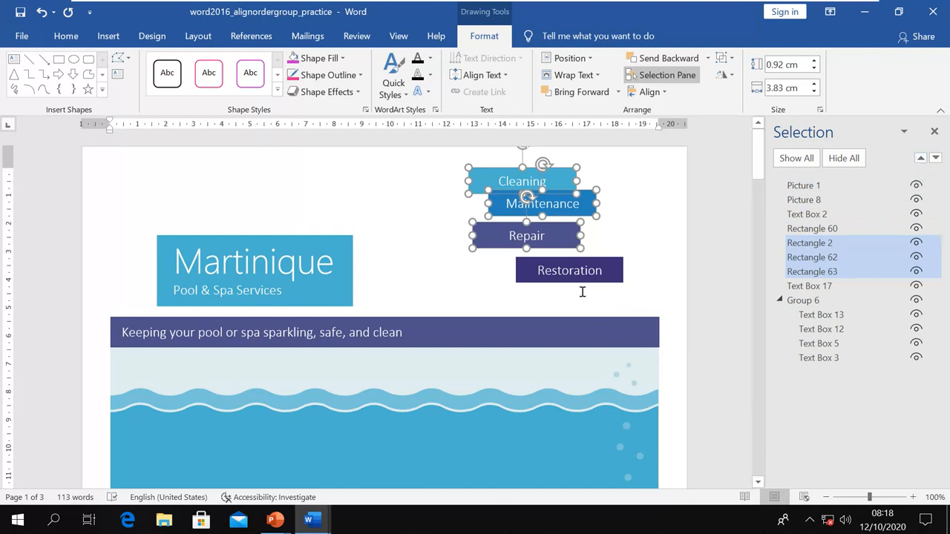
- Reselect the Restoration, Repair, Maintenance and Cleaning boxes together and close the Selection Pane
click(549, 265)
shift+click(540, 239)
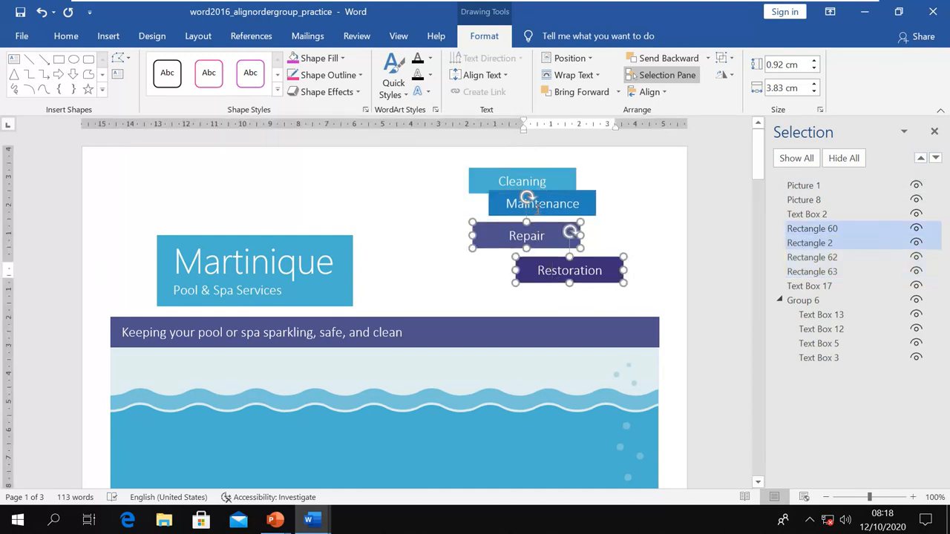
shift+click(542, 208)
shift+click(551, 180)
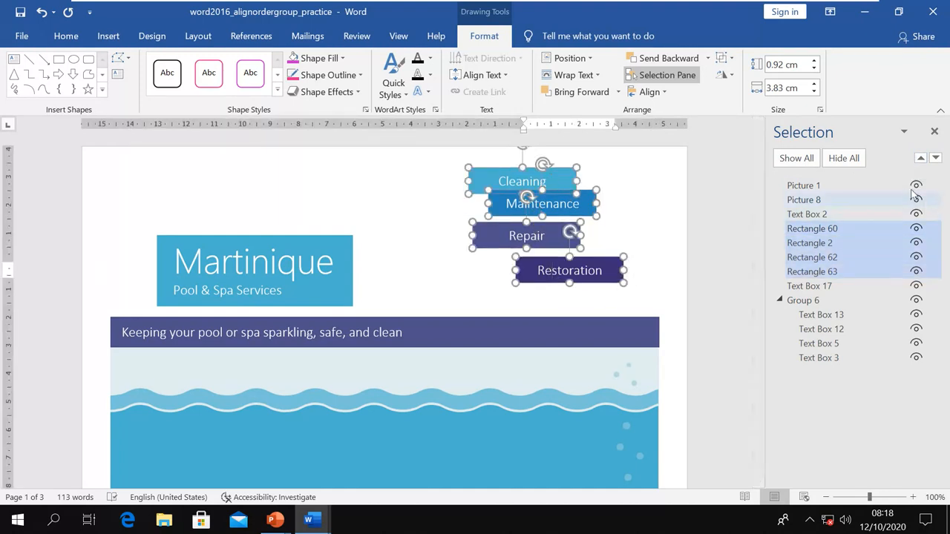
click(934, 133)
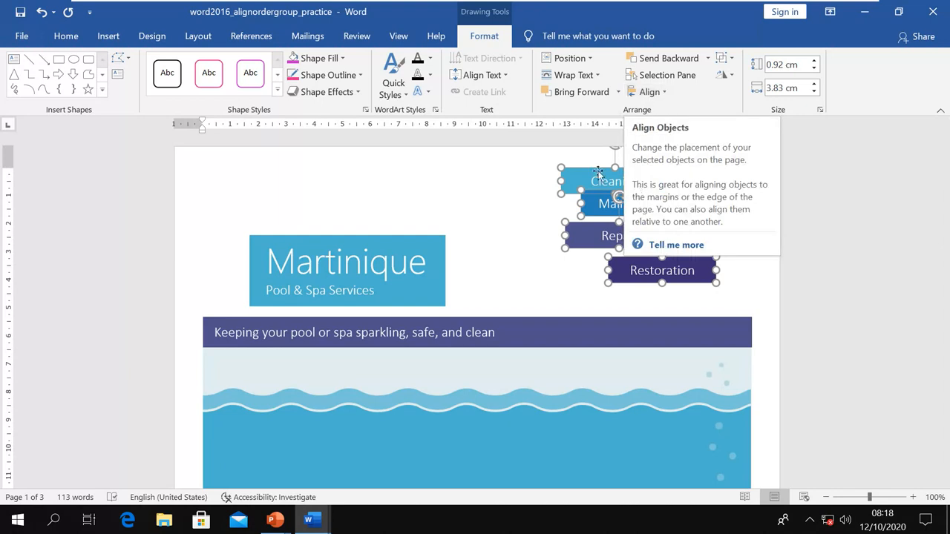
- Align the four selected service boxes by their left edges, apply Align Right as well, and deselect them
click(665, 94)
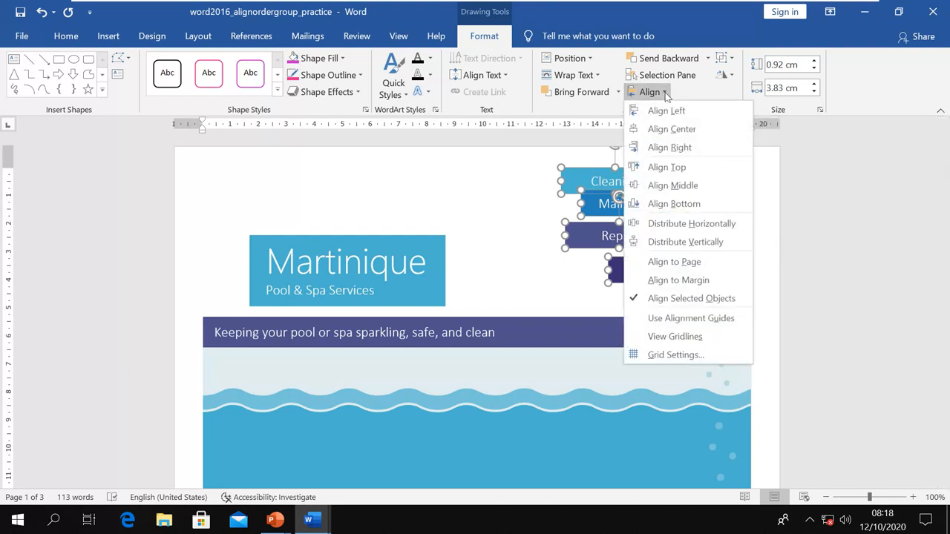
click(717, 98)
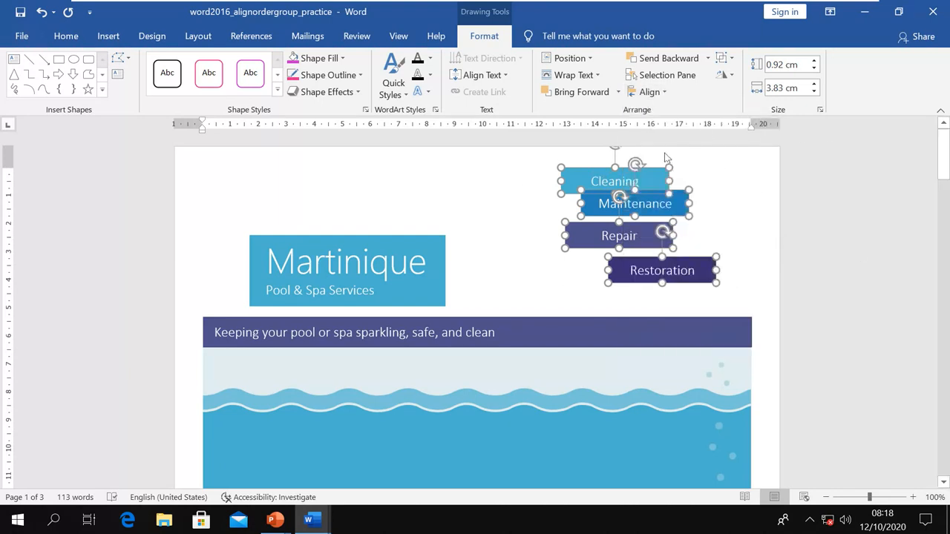
click(649, 92)
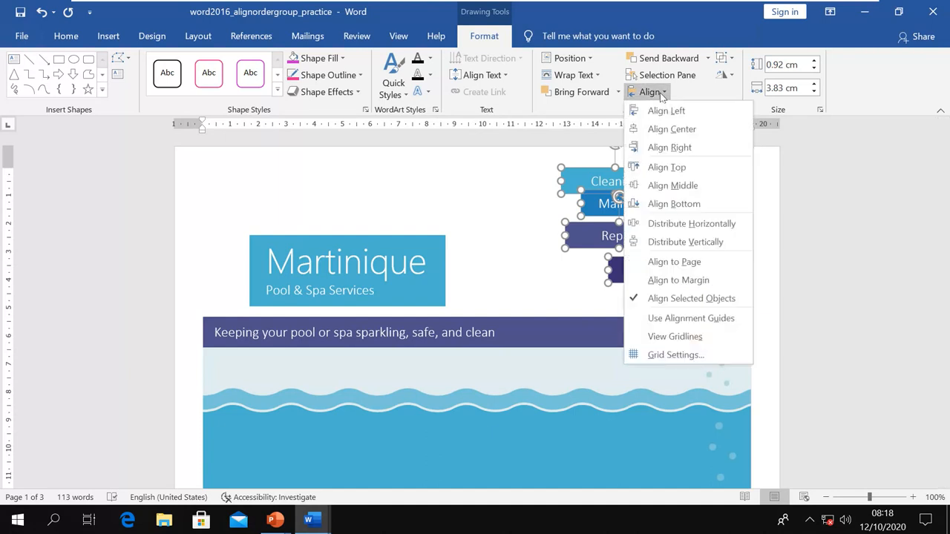
click(668, 147)
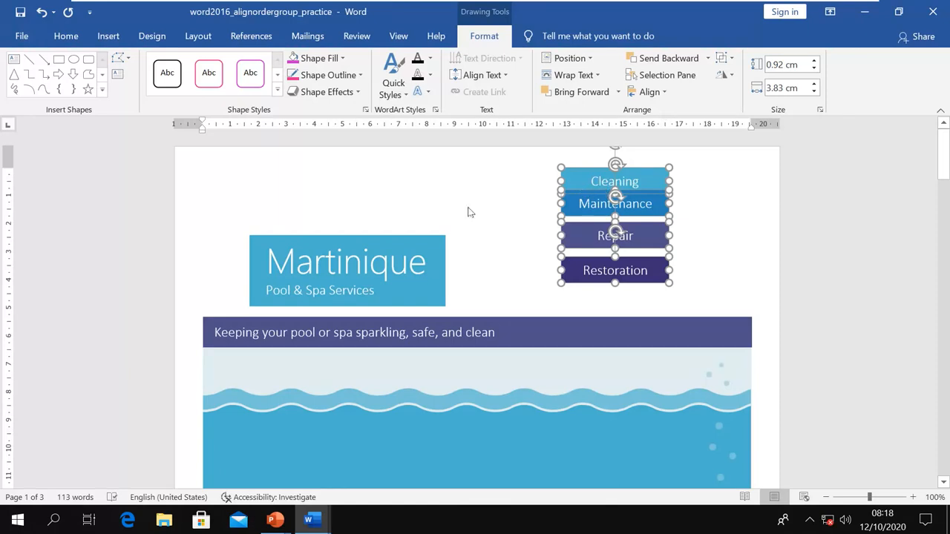
click(652, 92)
click(683, 148)
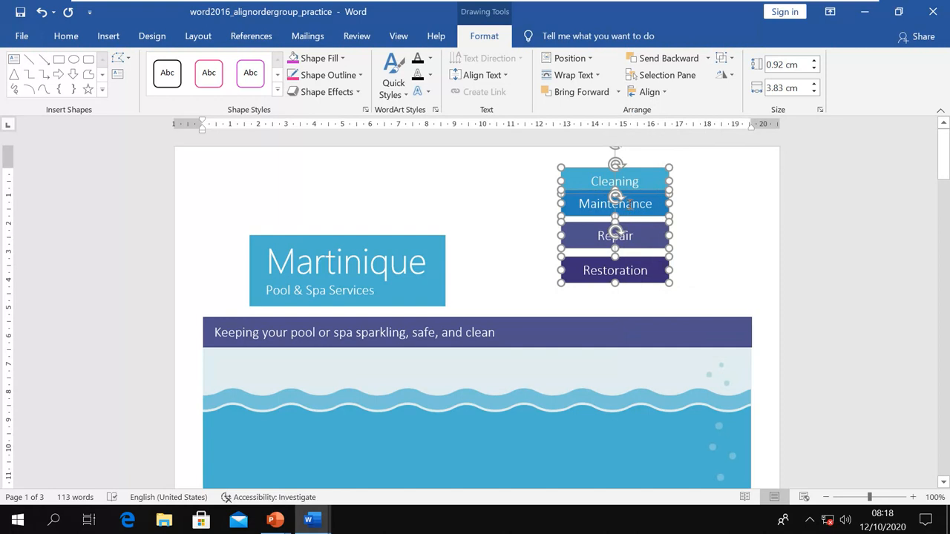
click(535, 199)
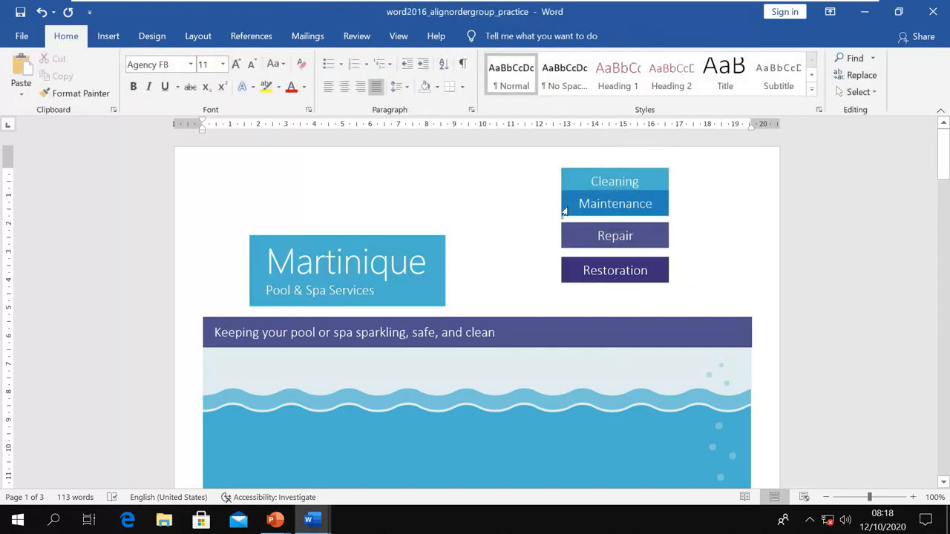
- Widen the Cleaning, Maintenance and Repair boxes toward the left to different widths, with Maintenance about 4.4 cm and Repair the widest
click(594, 181)
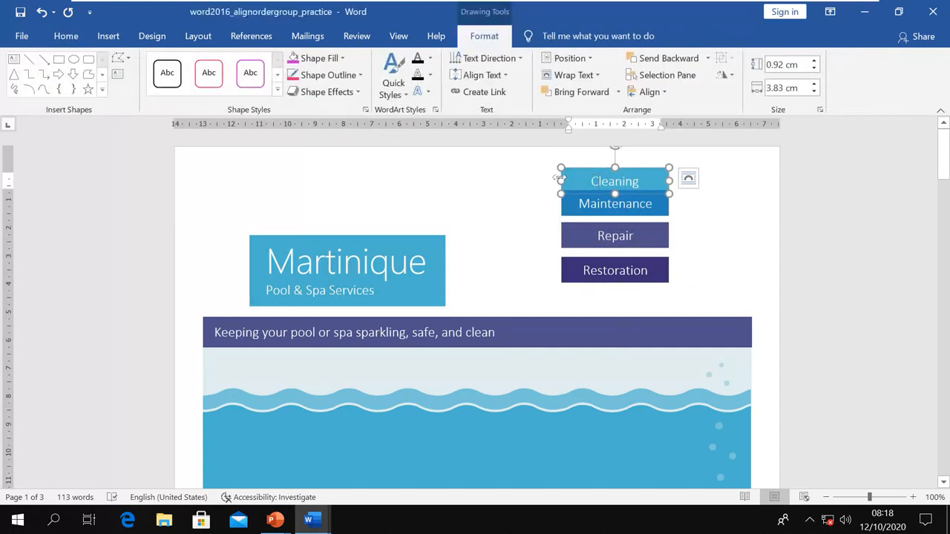
drag(558, 180, 519, 180)
double_click(568, 208)
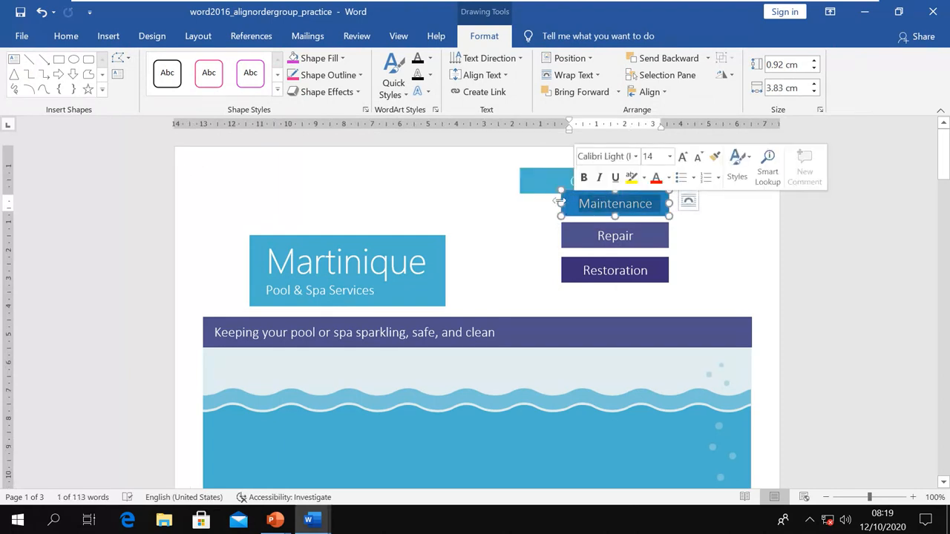
drag(561, 202, 546, 202)
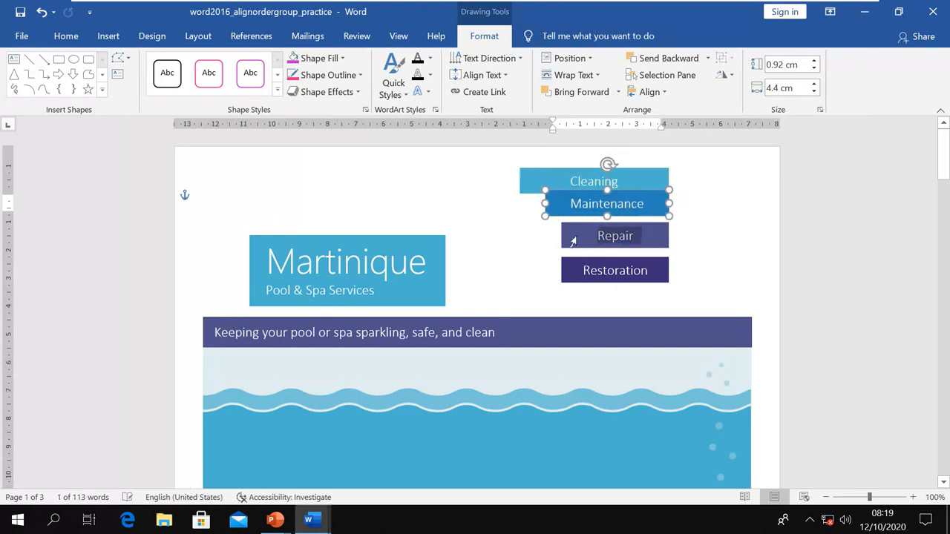
click(572, 241)
drag(561, 236, 478, 238)
- Select the Restoration, Repair, Maintenance and Cleaning boxes together and align their left edges
click(589, 270)
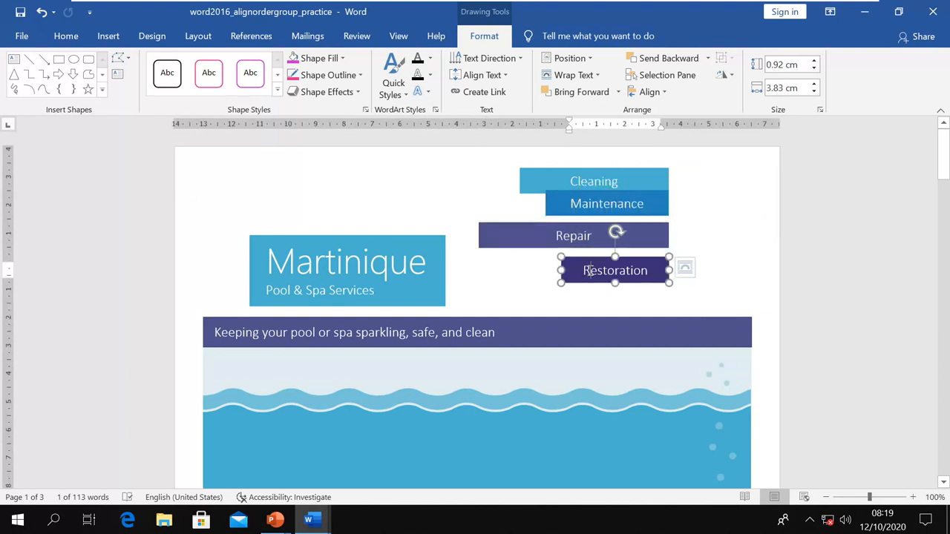
shift+click(583, 239)
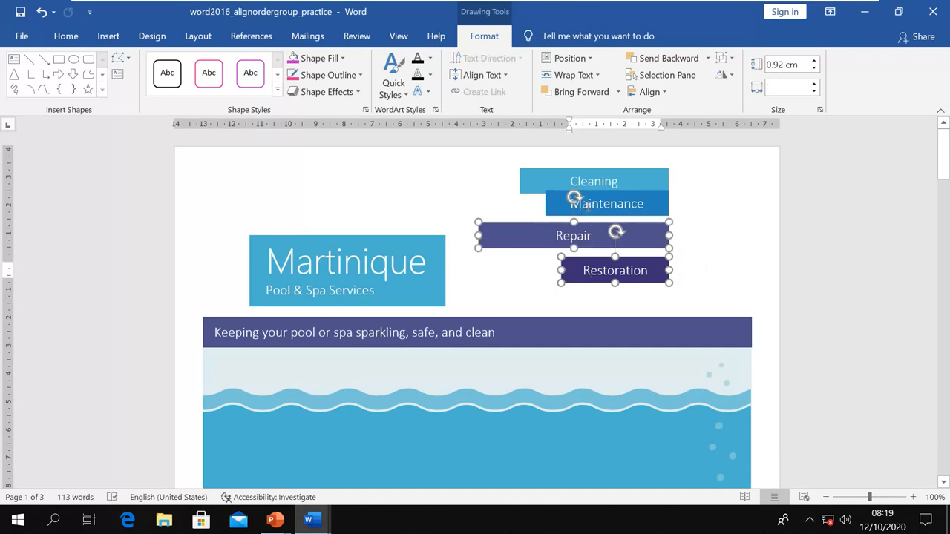
shift+click(588, 195)
shift+click(588, 180)
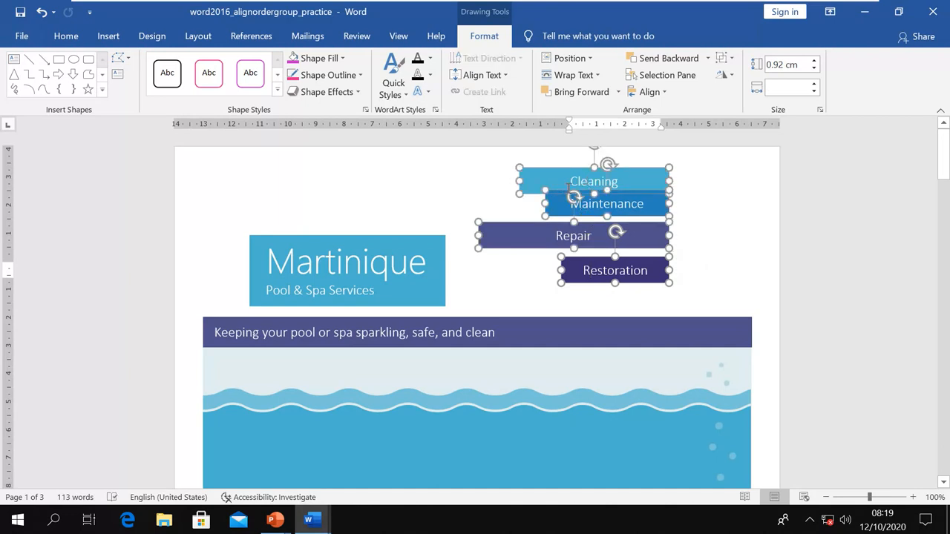
click(652, 91)
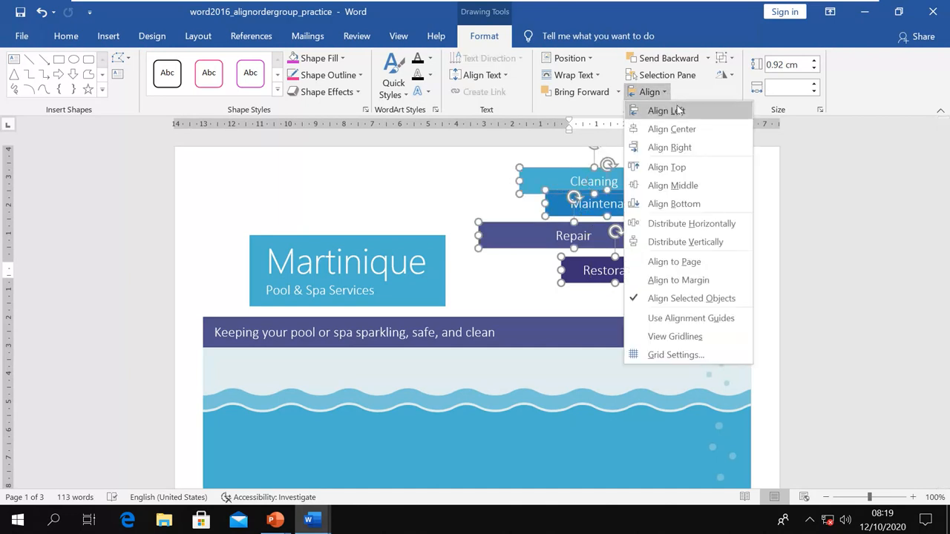
click(676, 110)
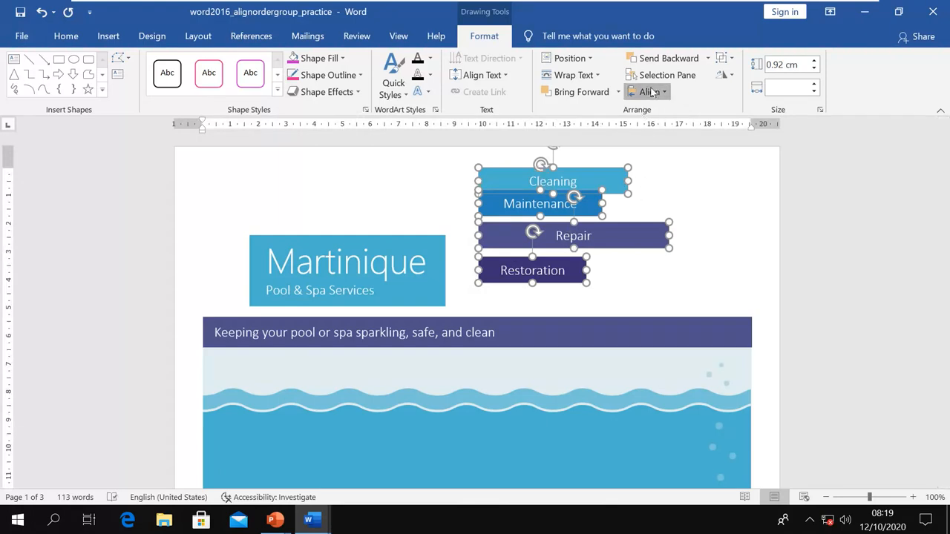
- Align the four selected service boxes by their right edges, and center them on one another
click(652, 92)
click(668, 145)
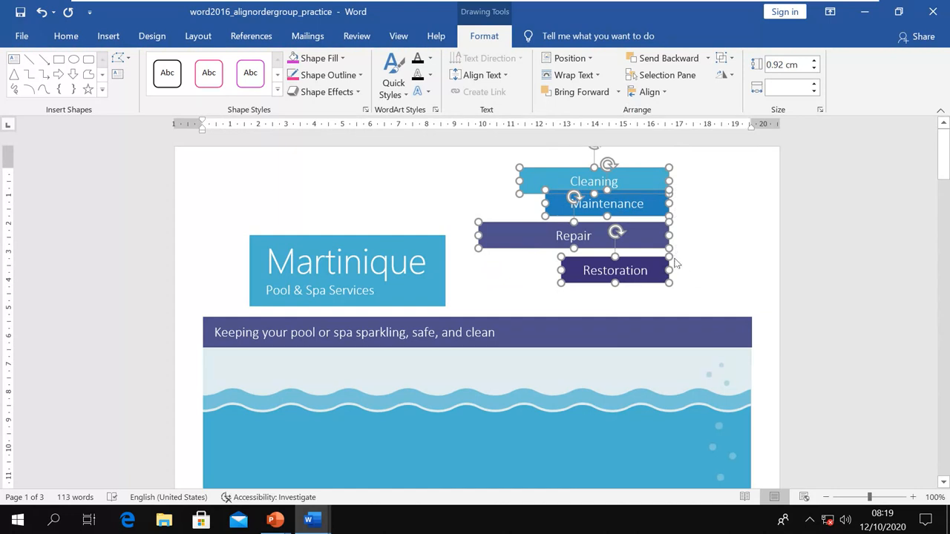
click(650, 91)
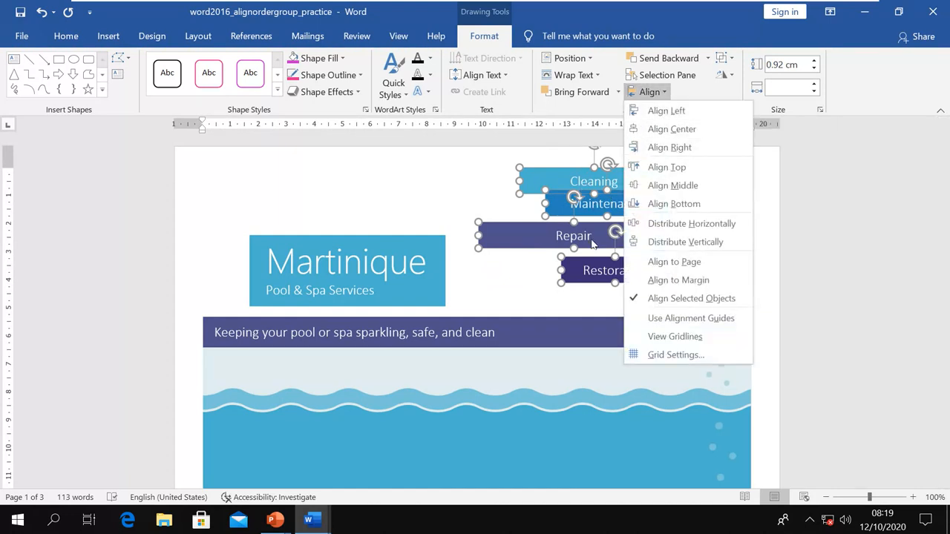
click(667, 133)
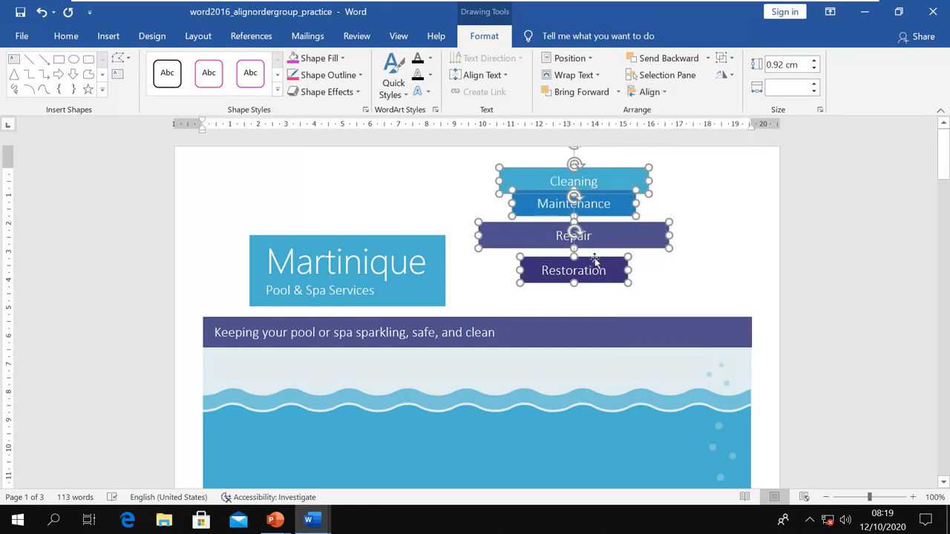
- Align the four selected service boxes by their right edges, distribute them vertically with equal spacing, and deselect them
click(662, 94)
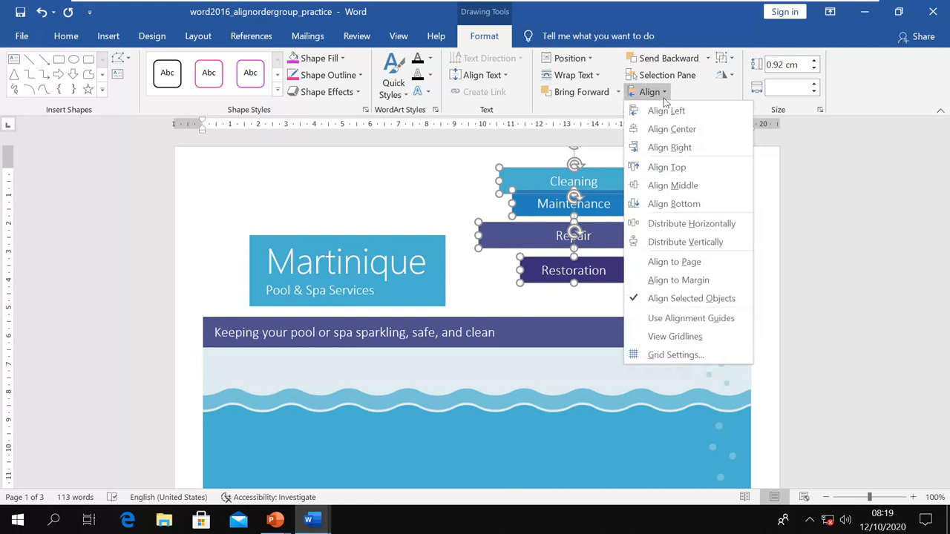
click(683, 153)
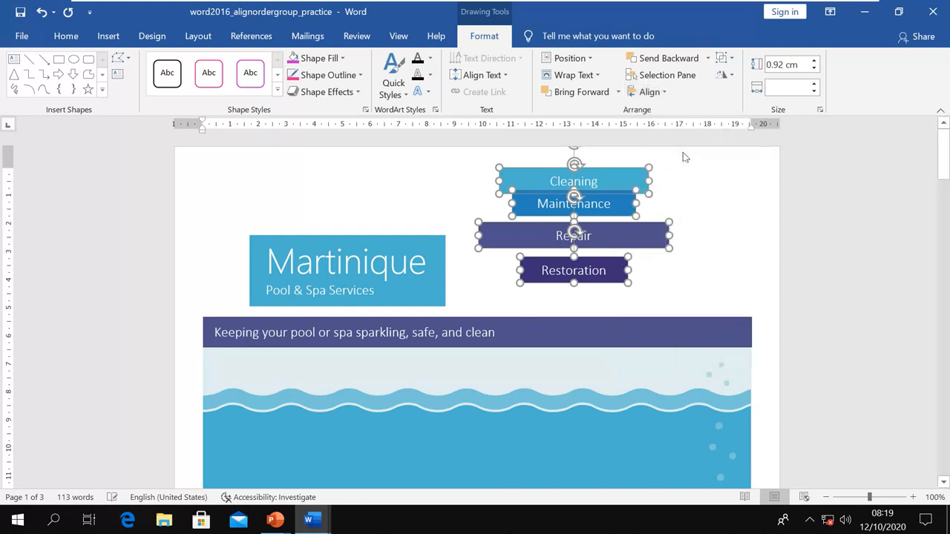
click(663, 93)
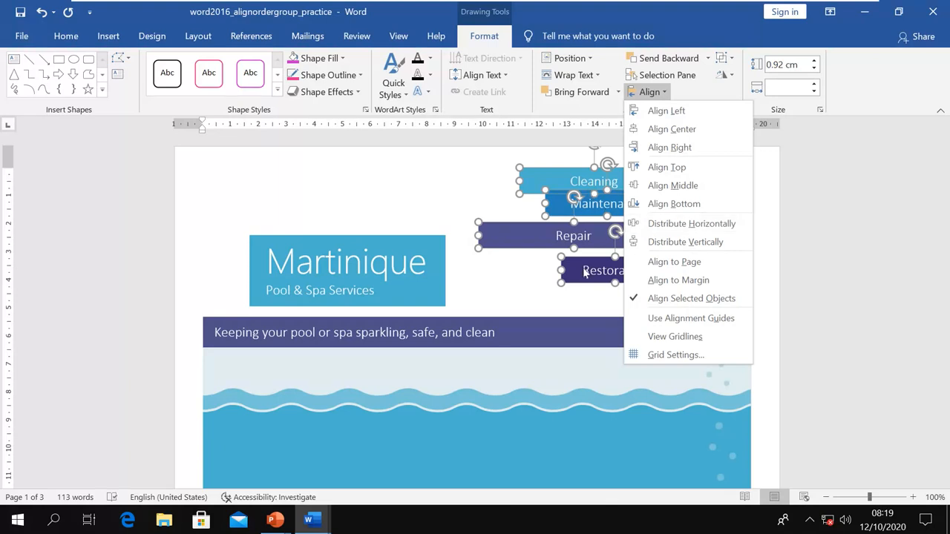
click(699, 245)
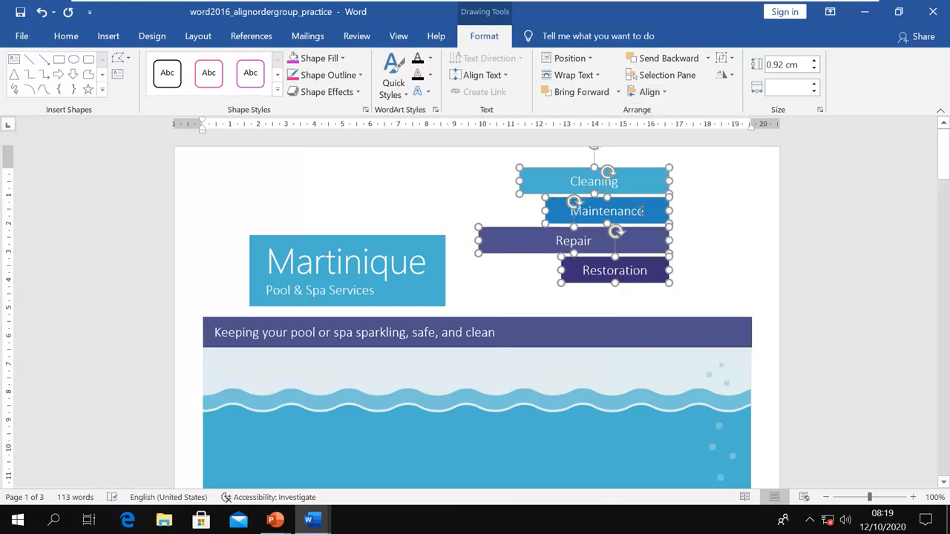
click(704, 214)
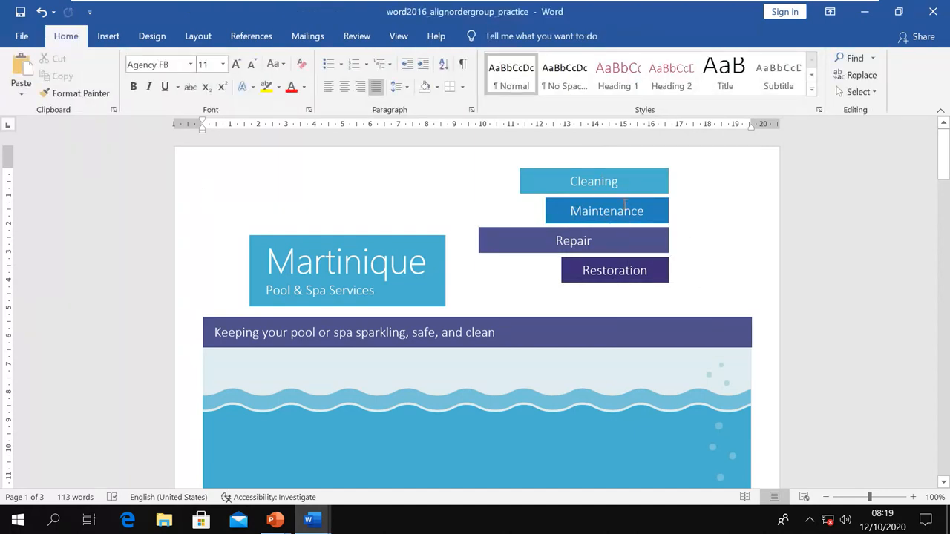
- Select the Cleaning, Maintenance, Repair and Restoration boxes together and group them into one object
click(628, 183)
shift+click(627, 211)
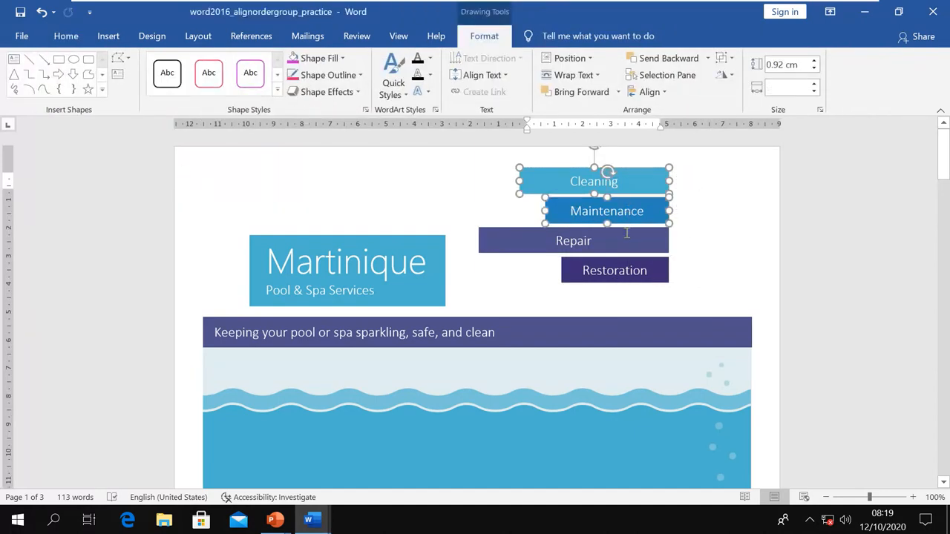
shift+click(627, 236)
shift+click(627, 266)
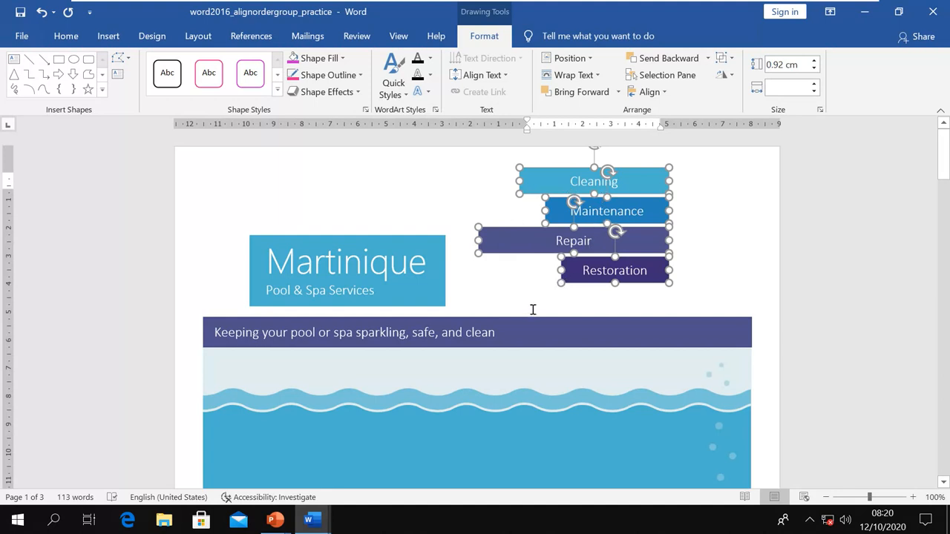
click(726, 58)
click(747, 78)
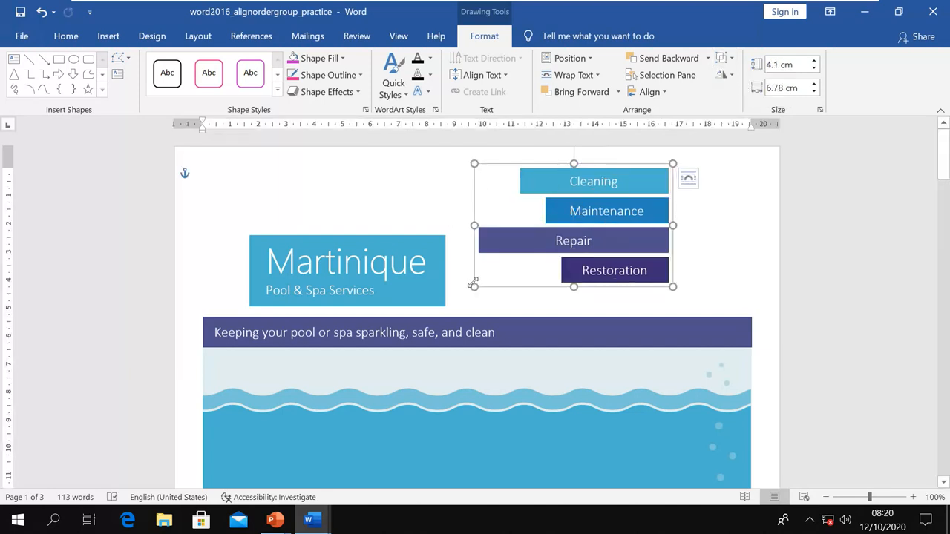
- Enlarge the service-box group to about 4.39 cm high by 6.88 cm wide, shift it slightly right, and ungroup it
mouse_move(473, 285)
mouse_down()
mouse_move(389, 318)
mouse_move(474, 290)
mouse_up()
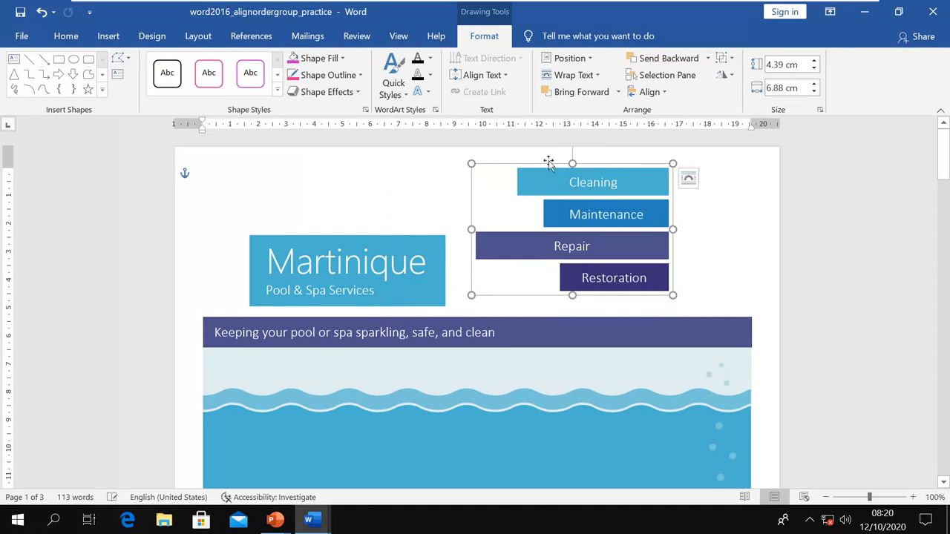
drag(549, 162, 577, 166)
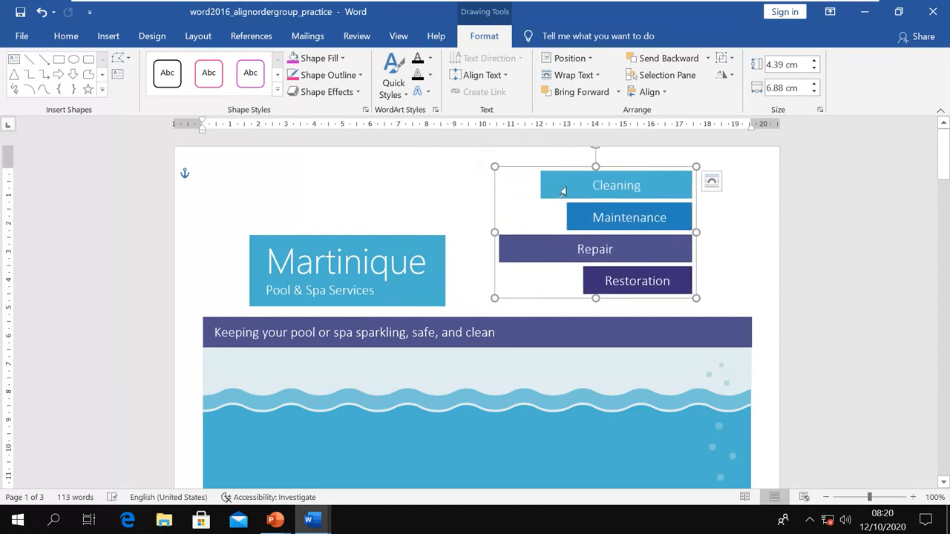
click(729, 64)
click(746, 94)
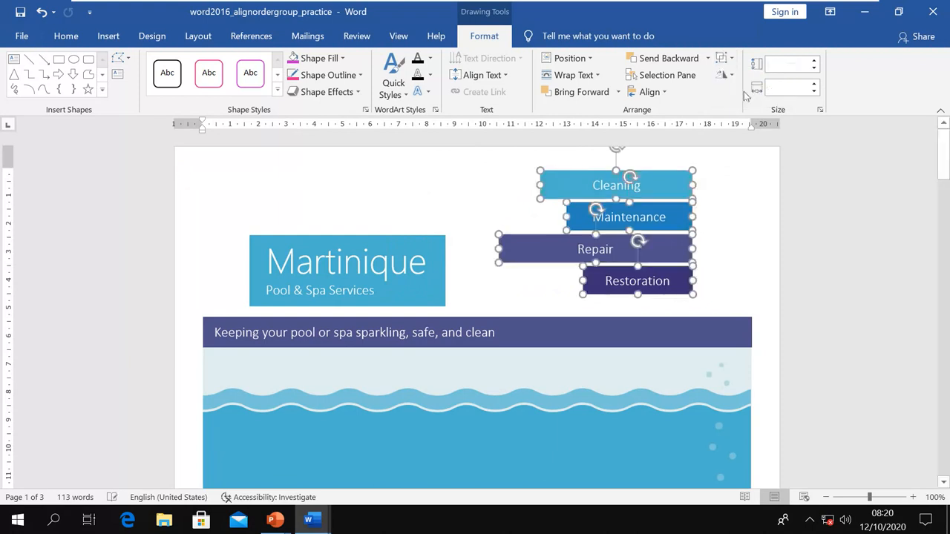
- Select the Martinique title box and try the 90° right and 90° left rotations, leaving it turned sideways
click(325, 276)
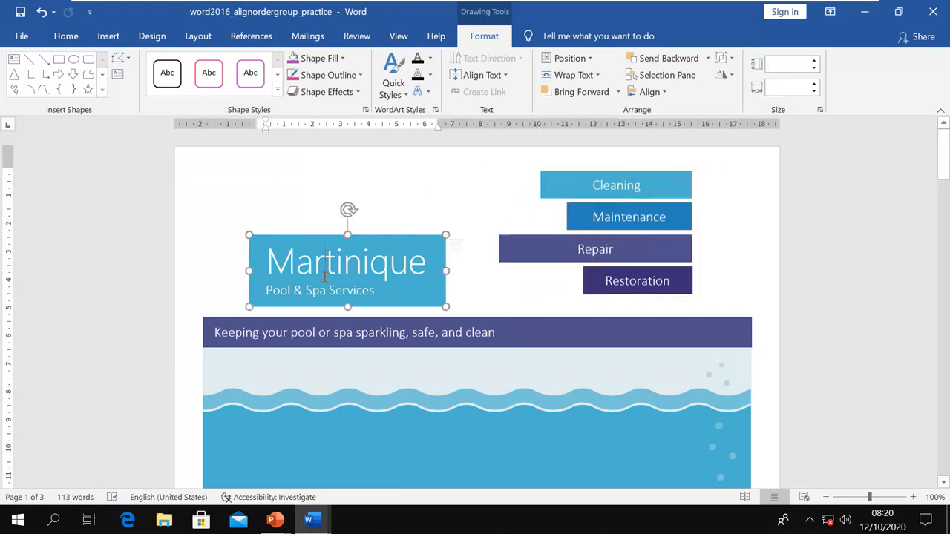
click(733, 76)
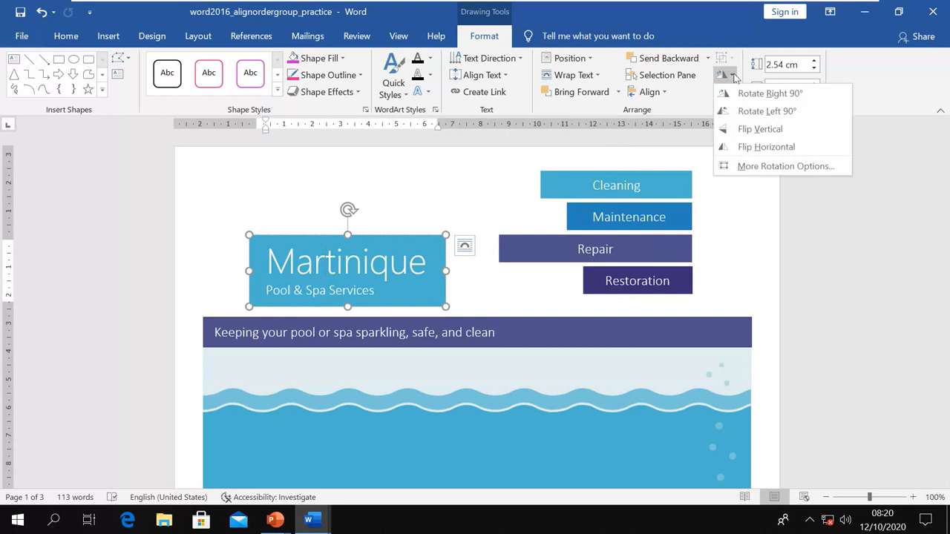
key(Escape)
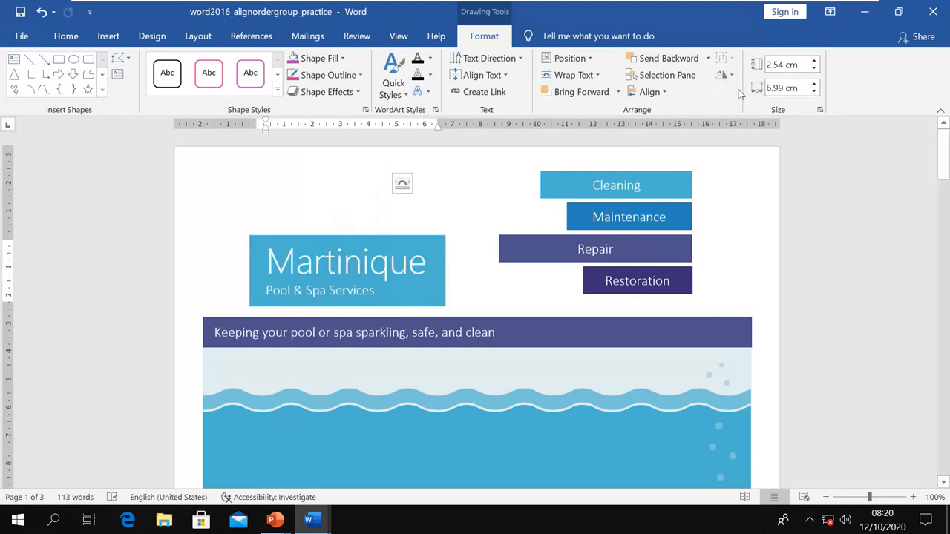
click(724, 75)
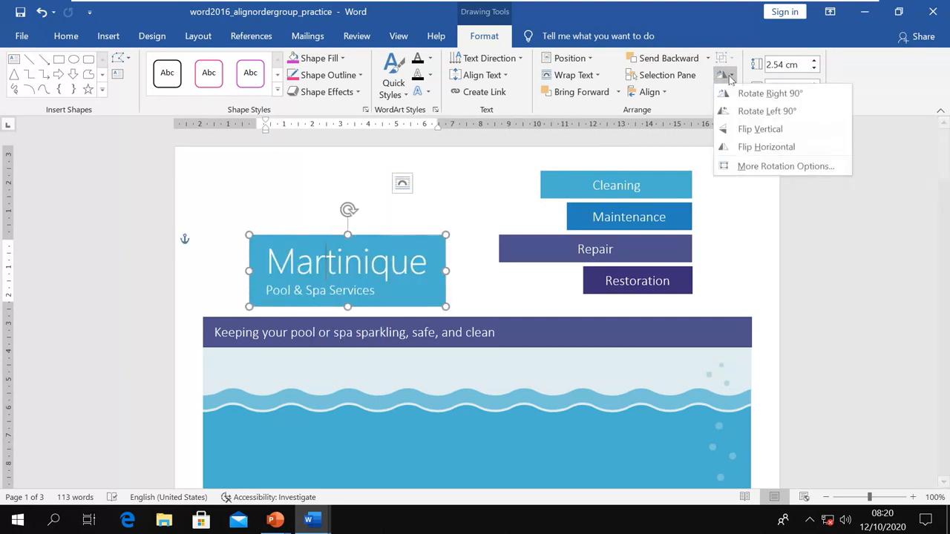
key(Escape)
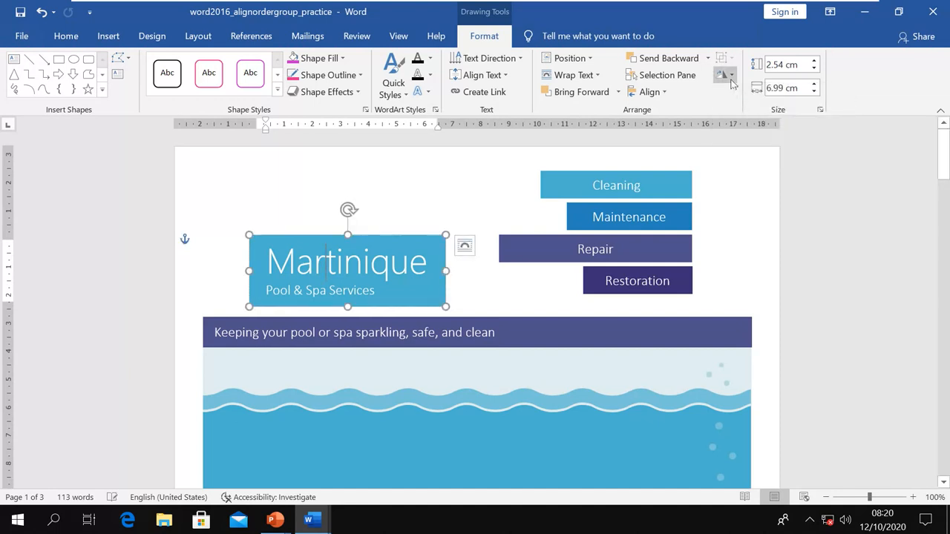
click(724, 75)
key(Escape)
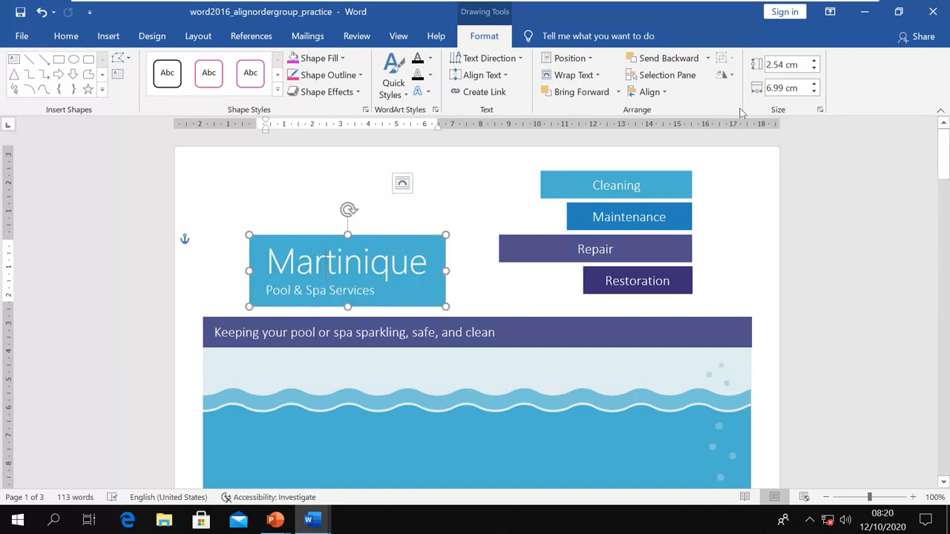
- Flip the Martinique title box vertically and then horizontally
click(724, 75)
key(Escape)
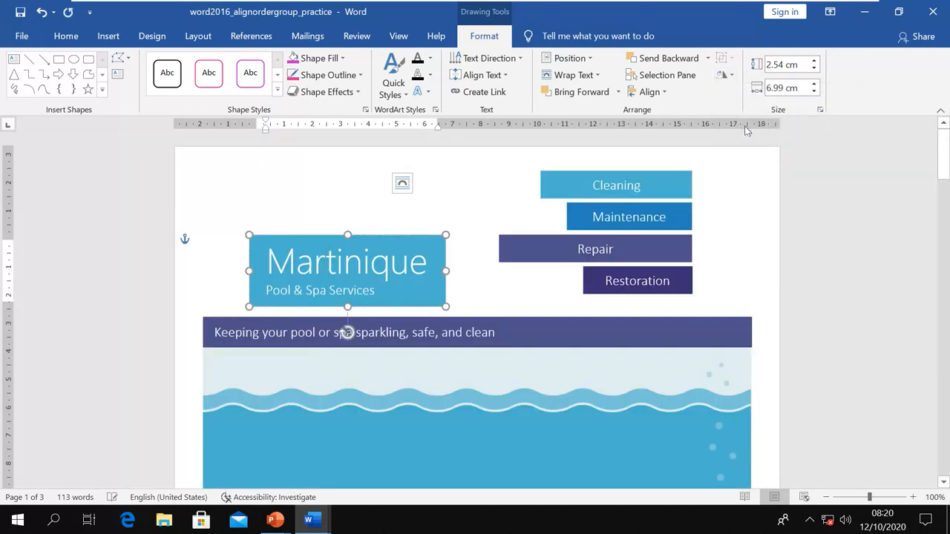
click(724, 75)
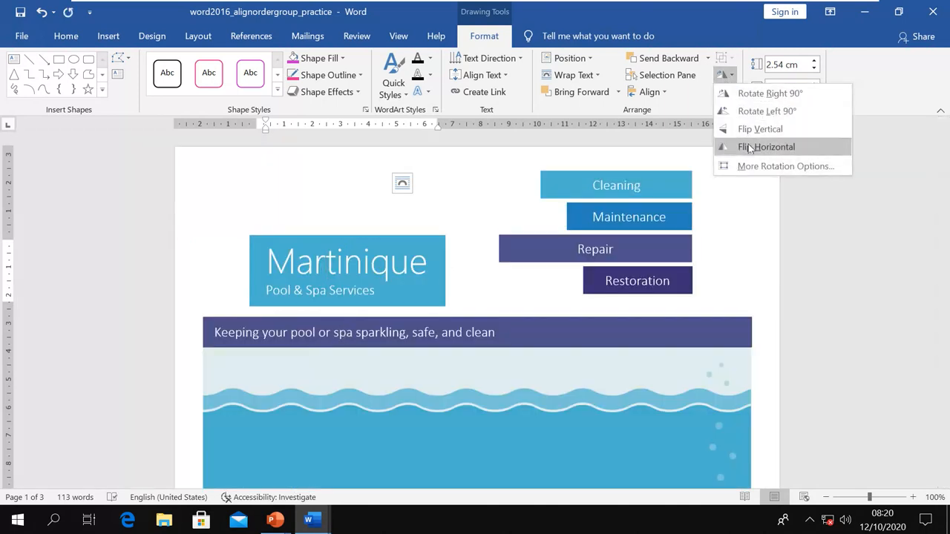
click(750, 147)
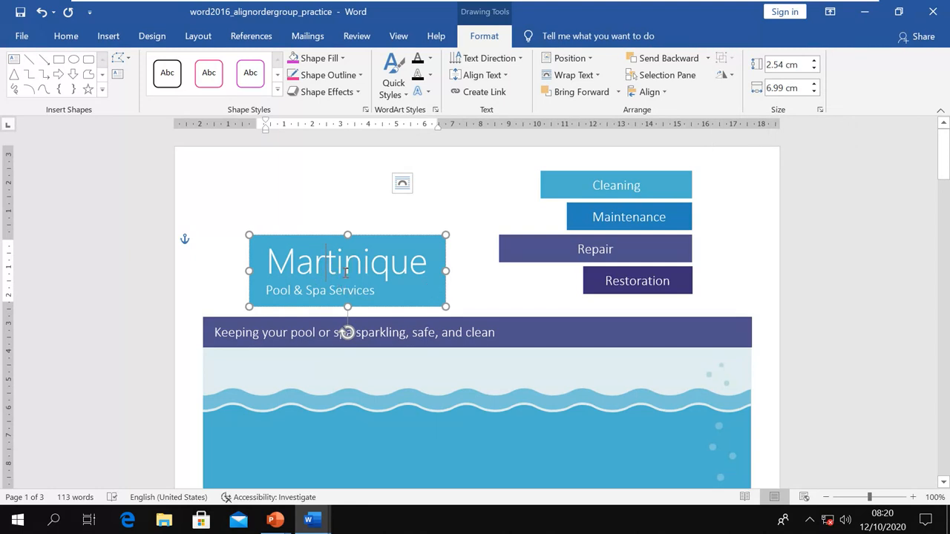
- Examine how the Martinique box appears on the page when deselected and when selected, switching between it and the wave picture
scroll(566, 295, down, 2)
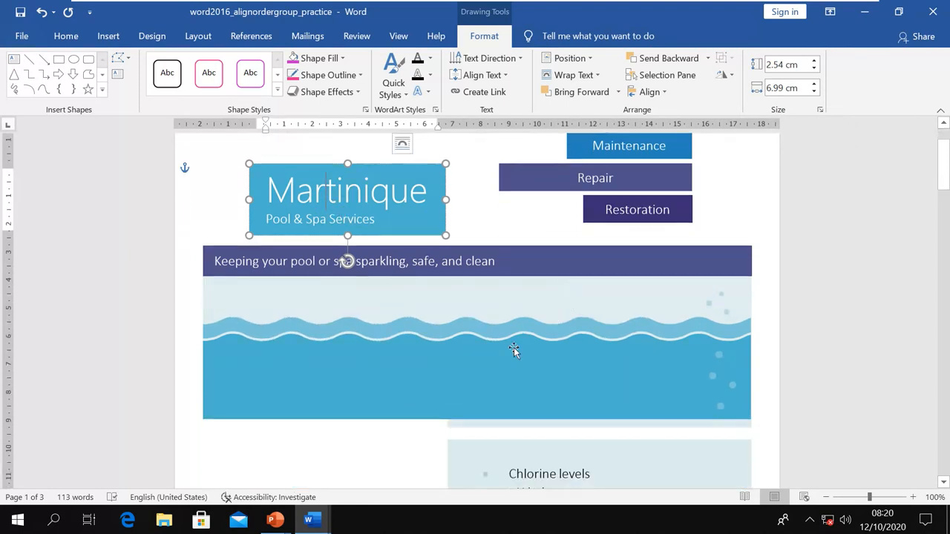
click(465, 344)
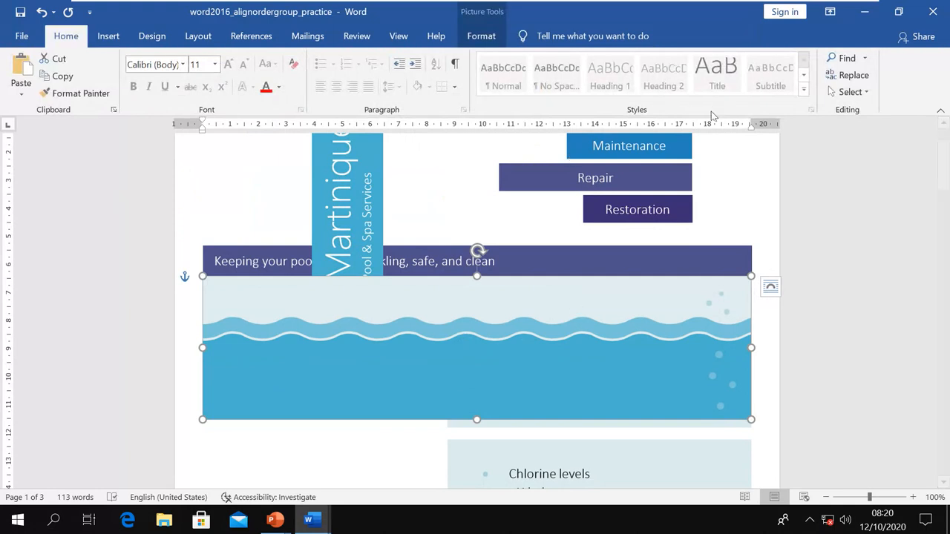
click(430, 339)
scroll(429, 337, up, 2)
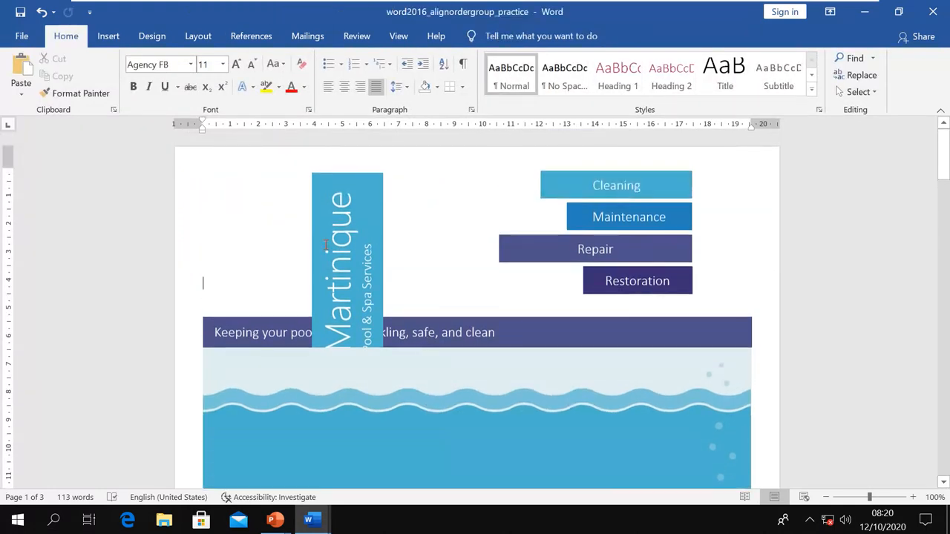
click(346, 338)
click(476, 239)
click(364, 244)
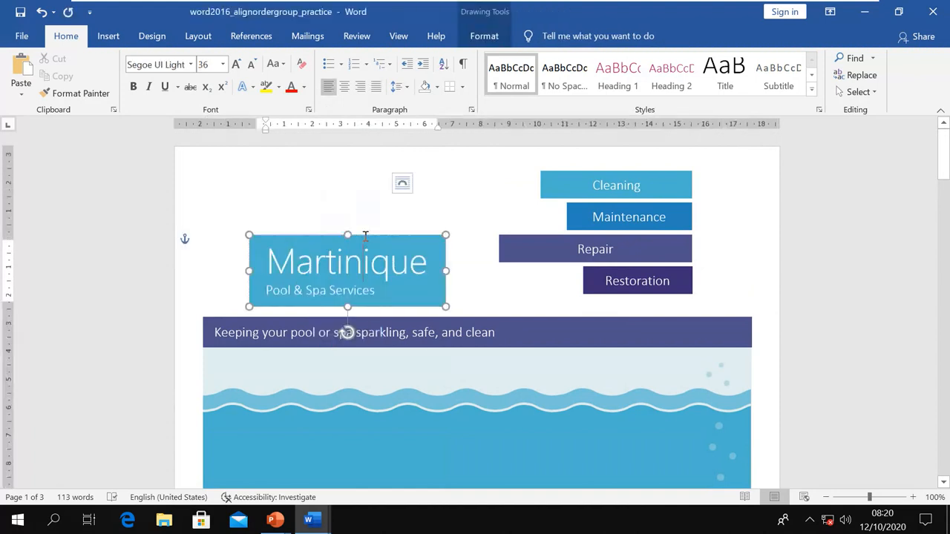
click(487, 37)
click(515, 387)
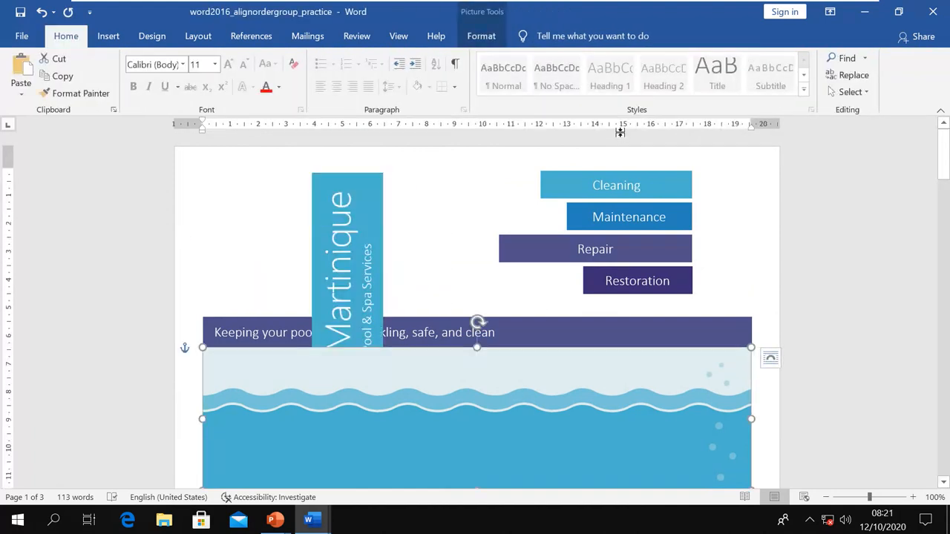
click(482, 39)
click(365, 221)
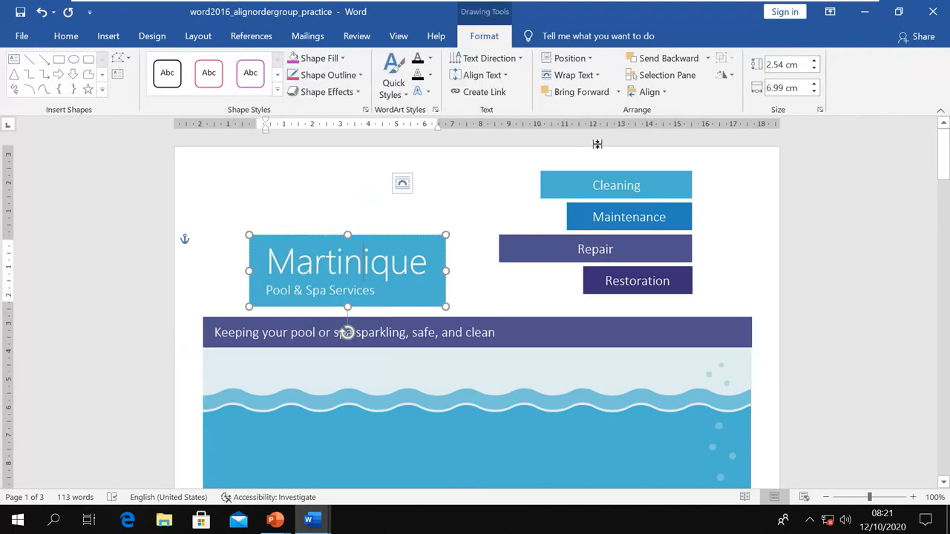
- Rotate the Martinique title box by 90° back to a horizontal orientation and deselect it
click(724, 75)
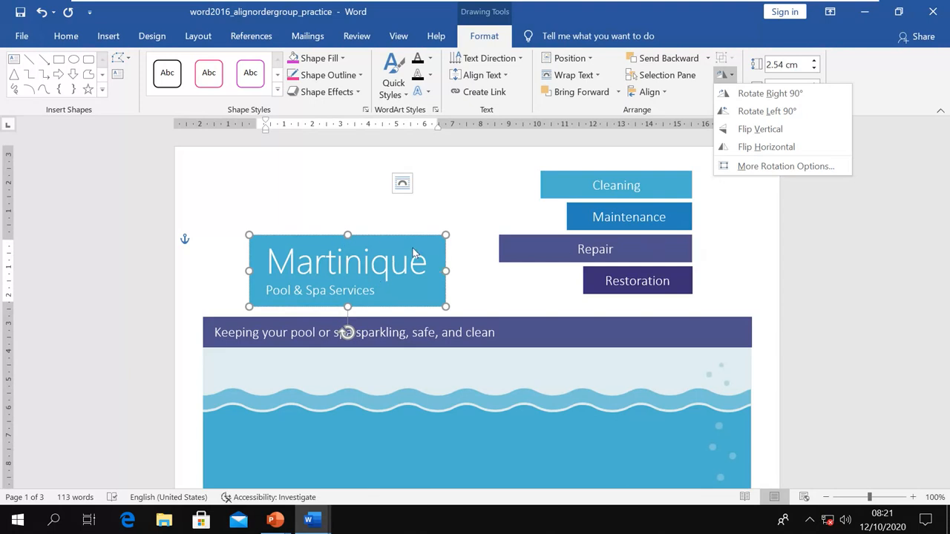
click(483, 273)
key(ctrl+y)
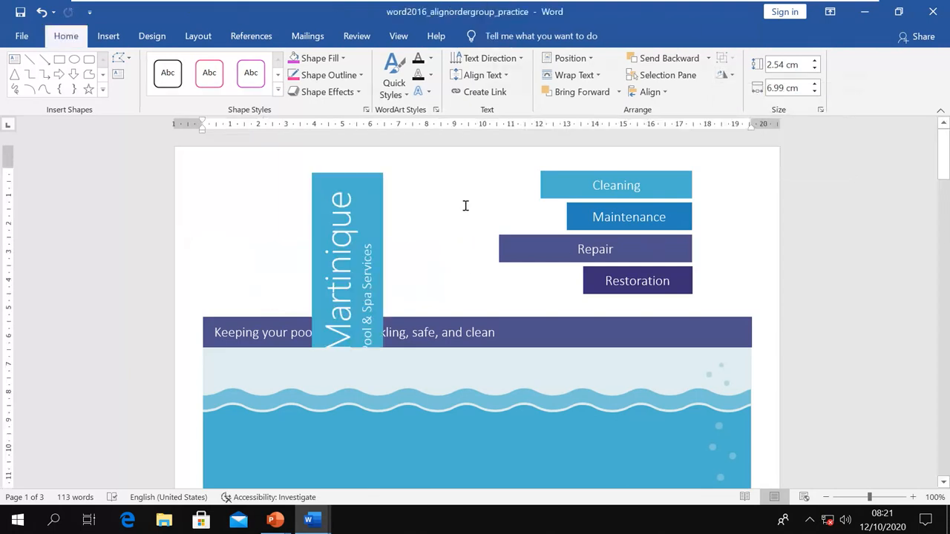
key(ctrl+z)
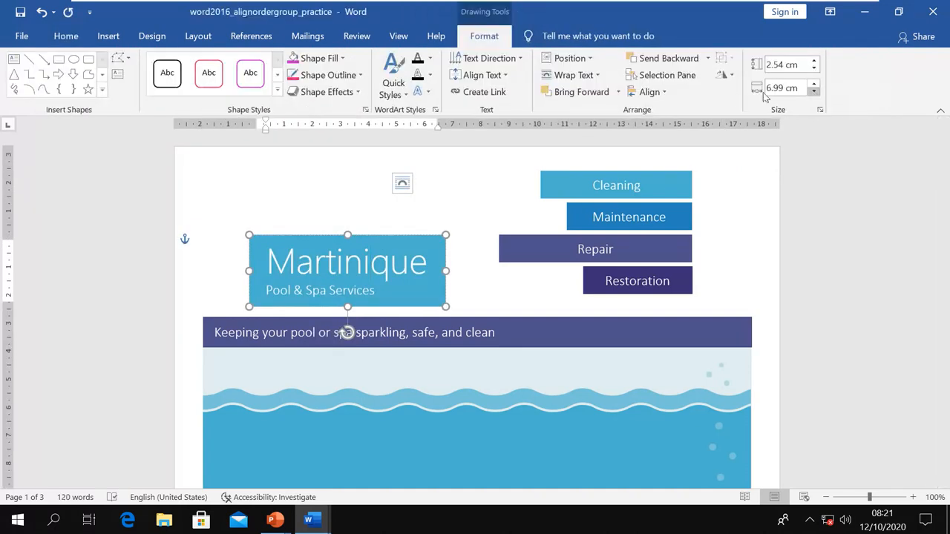
click(725, 75)
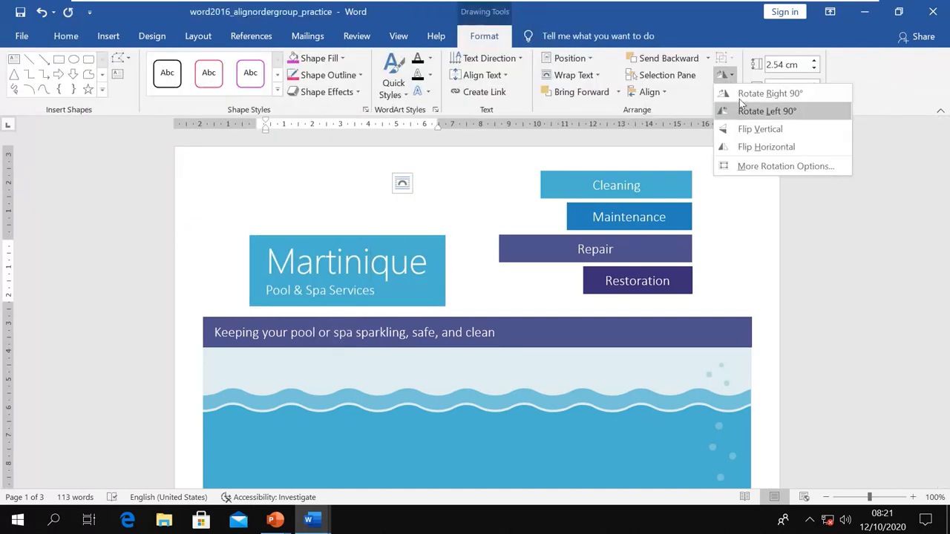
click(742, 111)
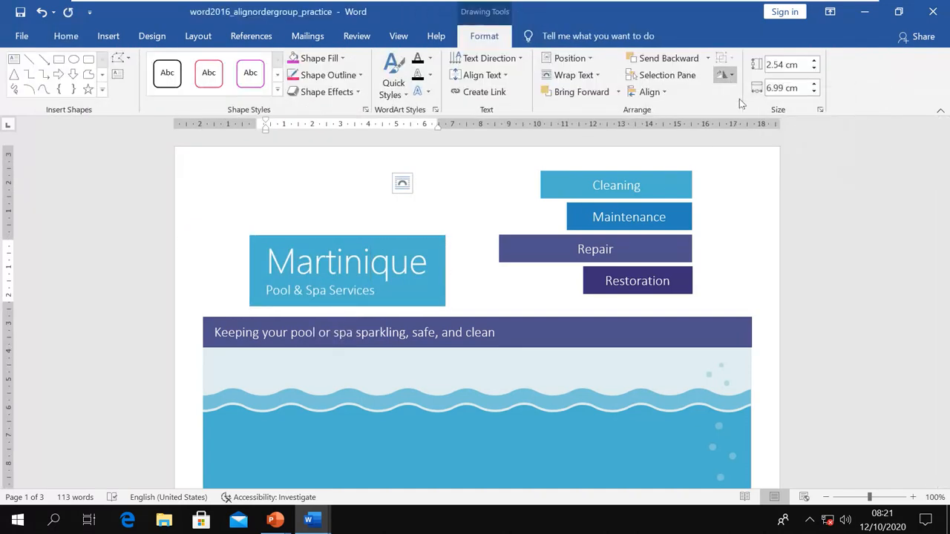
click(471, 287)
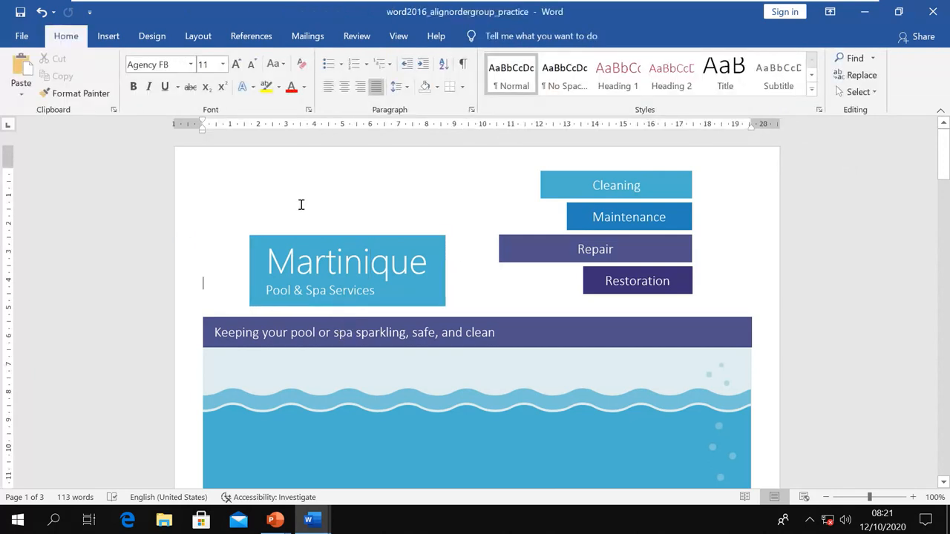
- Select the Repair box and reduce its width to 5.5 cm
click(347, 246)
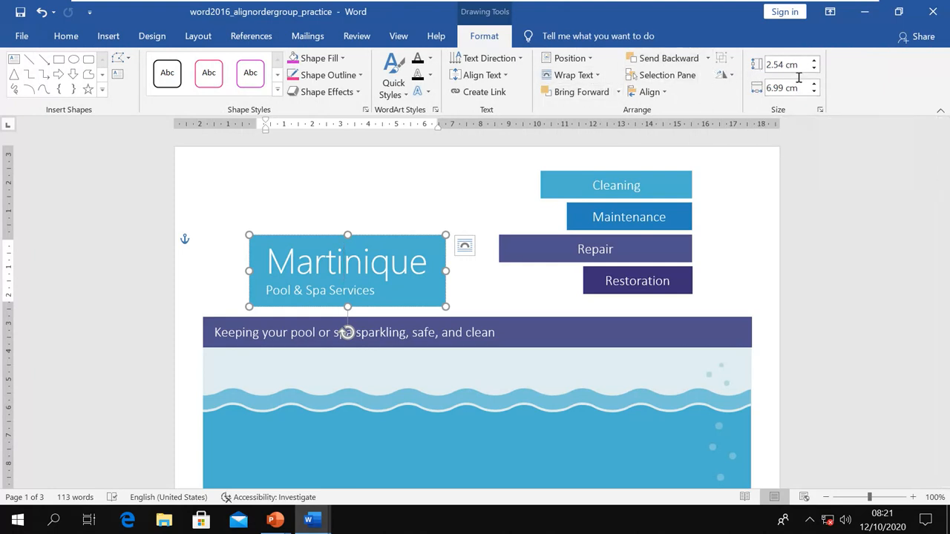
click(616, 219)
click(603, 256)
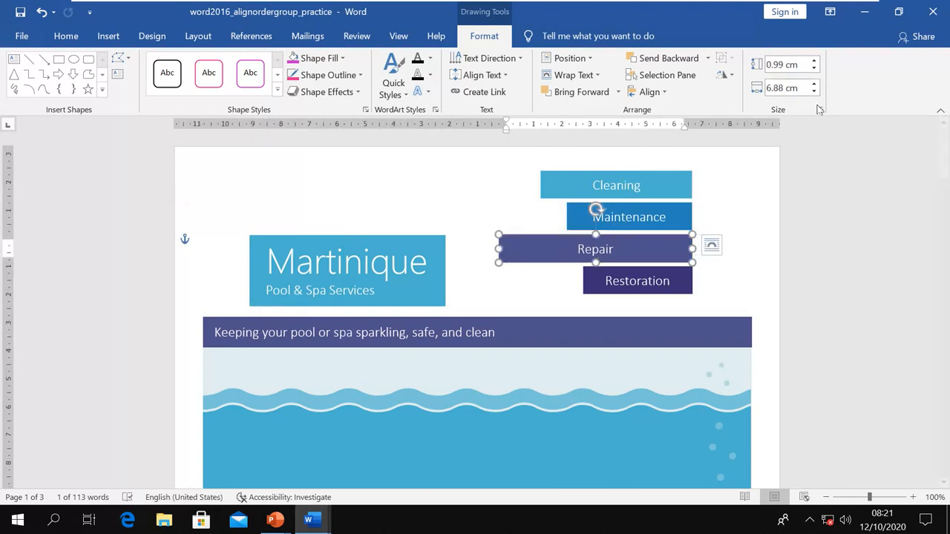
drag(815, 93, 814, 93)
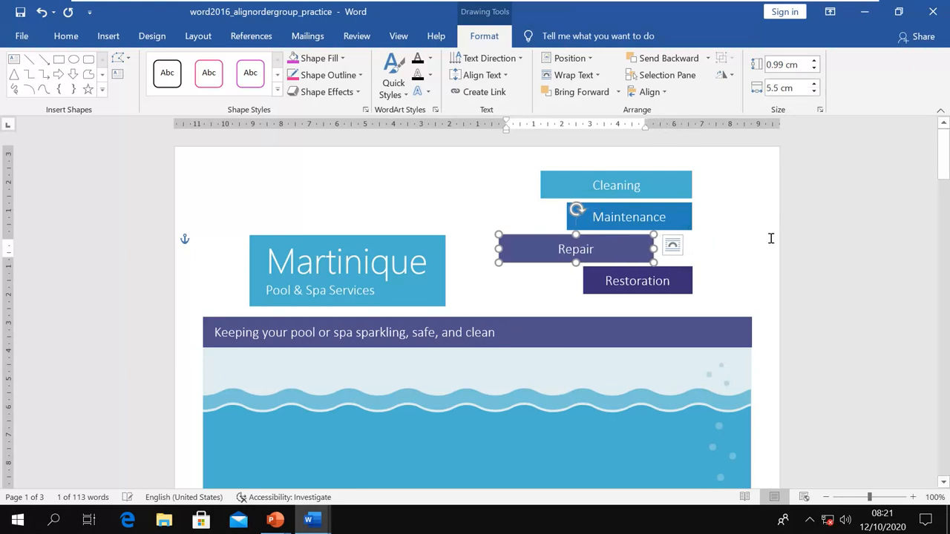
- Set the Repair box's height to 1 cm
click(814, 62)
click(814, 61)
click(814, 69)
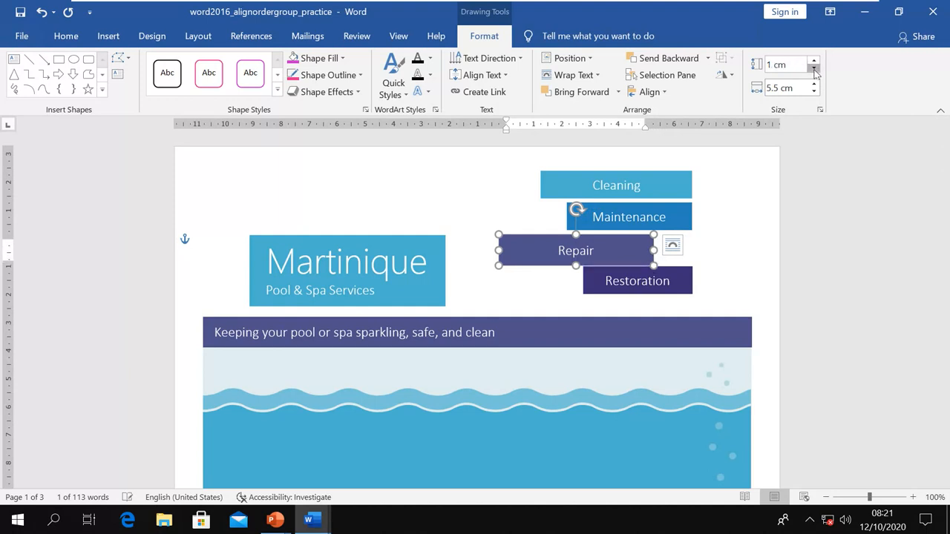
click(815, 69)
click(815, 69)
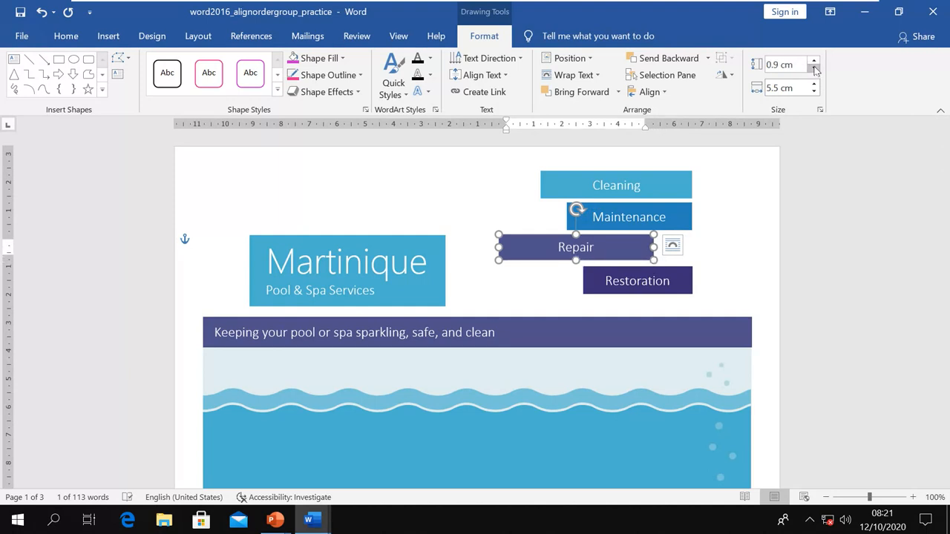
click(814, 61)
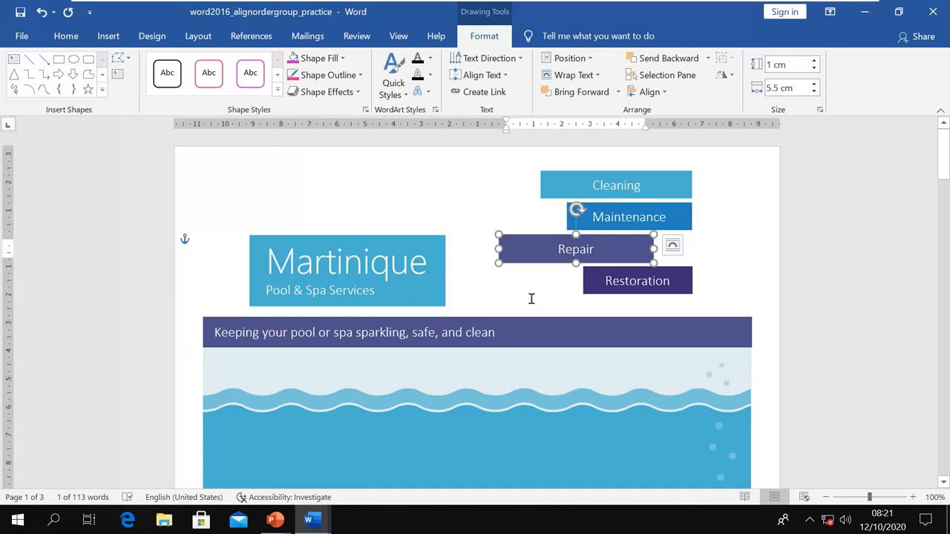
- Switch to the PowerPoint slide show and underline the Picture Tools heading and its Format tab on the Contextual Tabs slide
key(alt+Tab)
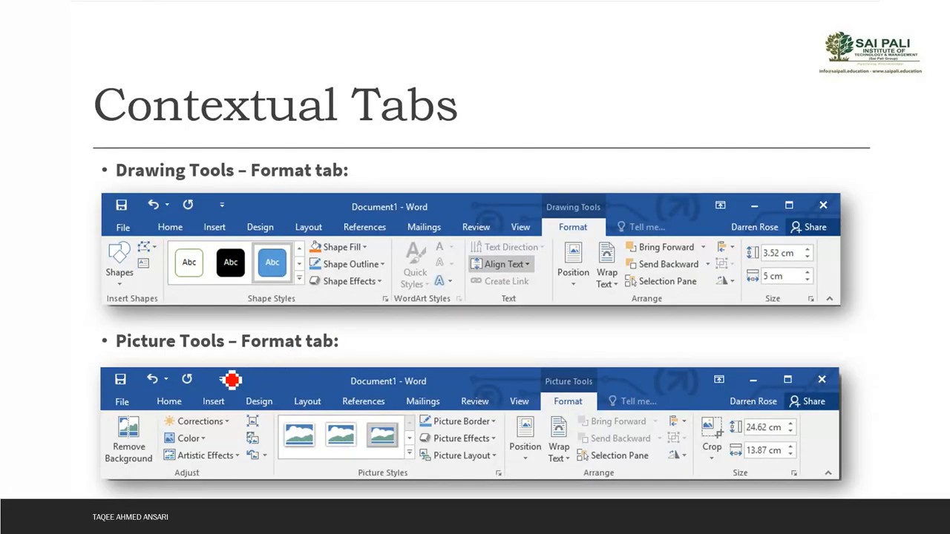
drag(149, 363, 236, 367)
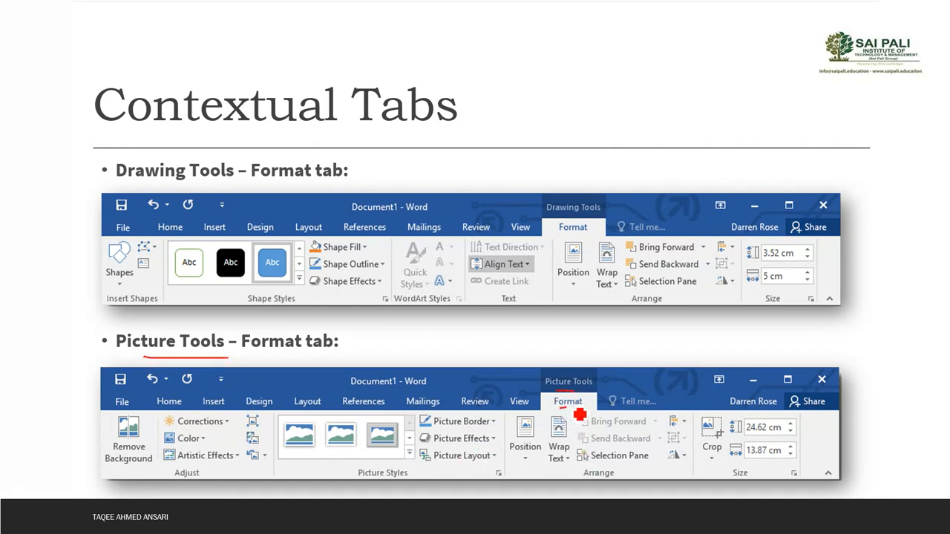
drag(554, 407, 581, 409)
- Switch to the Word document word2016_picturestextwrapping_practice with the pool picture
key(alt+Tab)
key(Tab)
key(Tab)
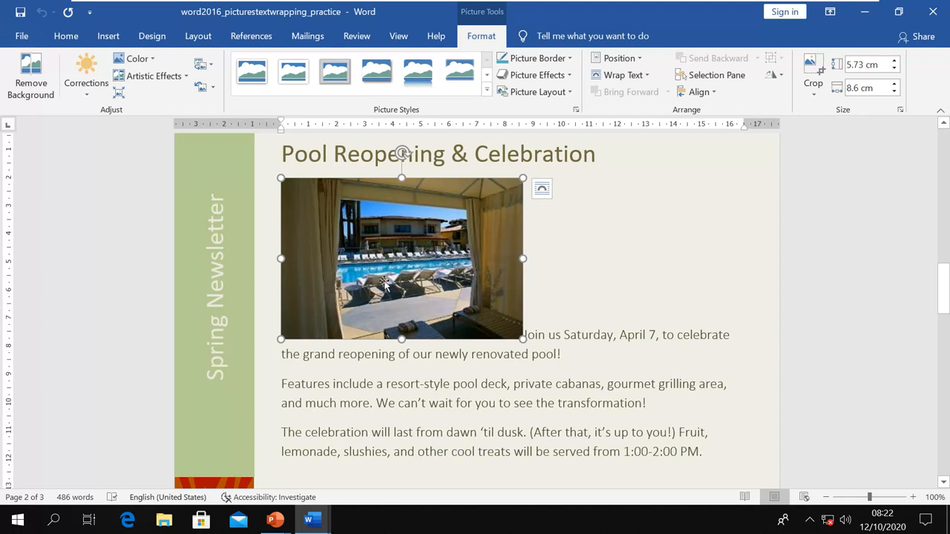
- Remove the pool picture's background, marking the curtain areas on both sides for removal, and keep the changes
click(29, 88)
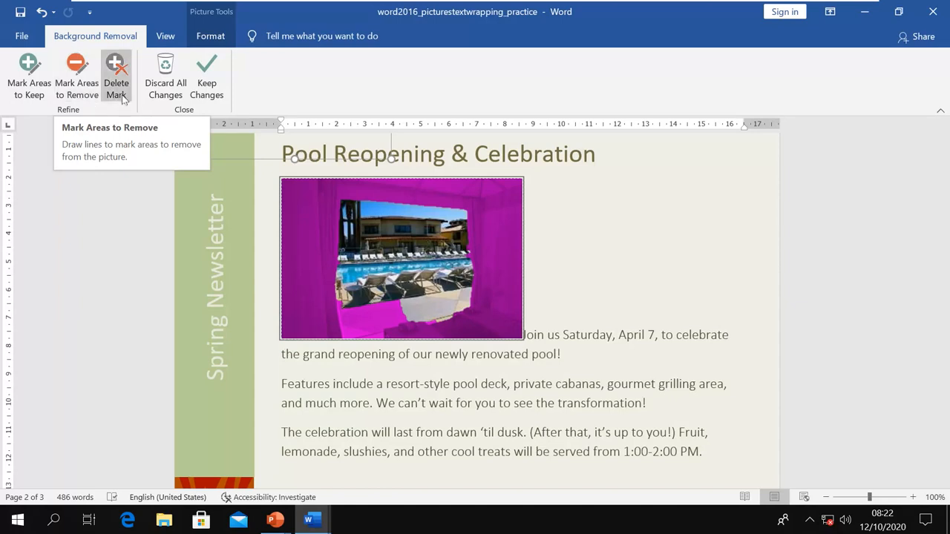
click(73, 92)
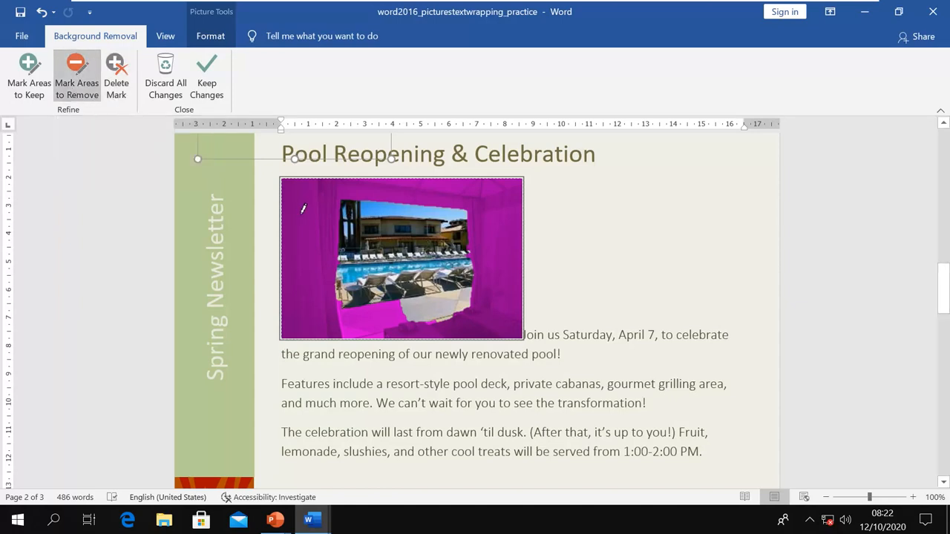
drag(303, 251, 304, 256)
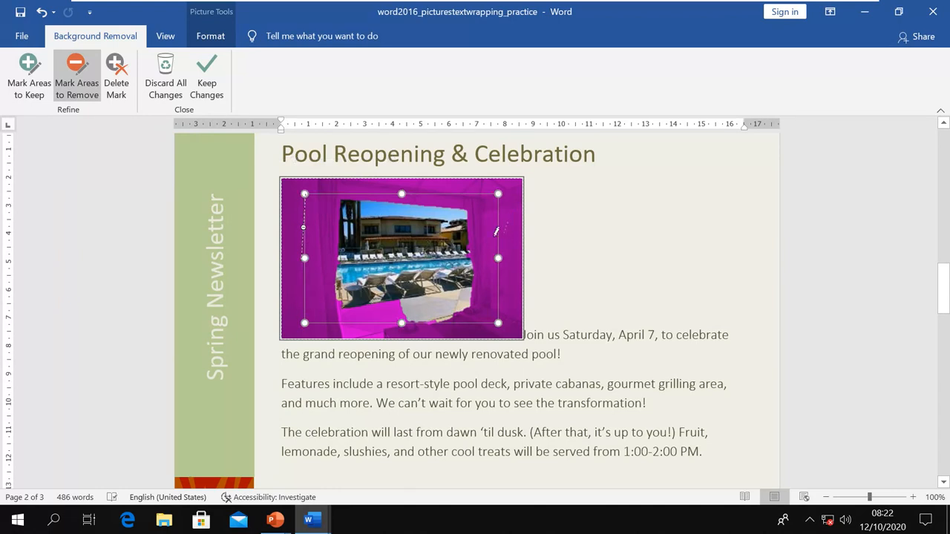
drag(496, 231, 481, 251)
drag(316, 241, 316, 276)
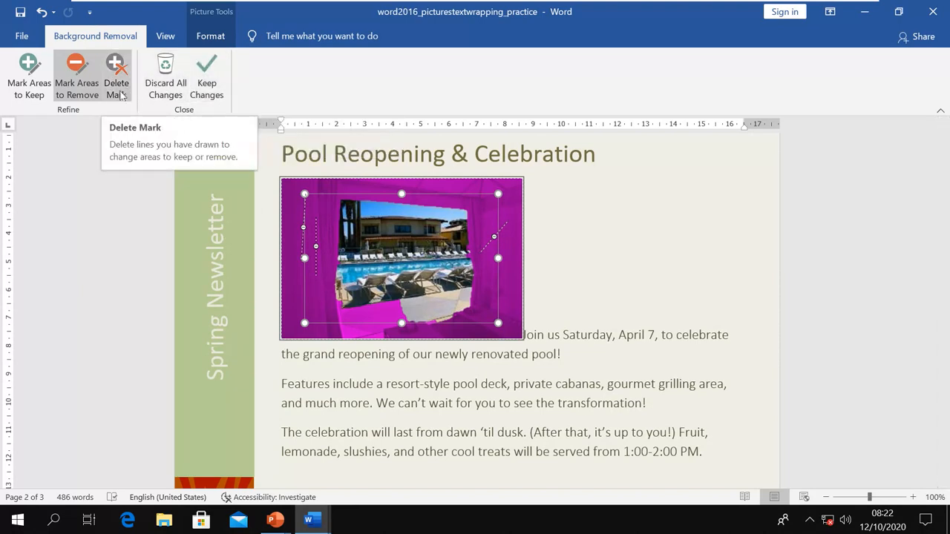
click(202, 95)
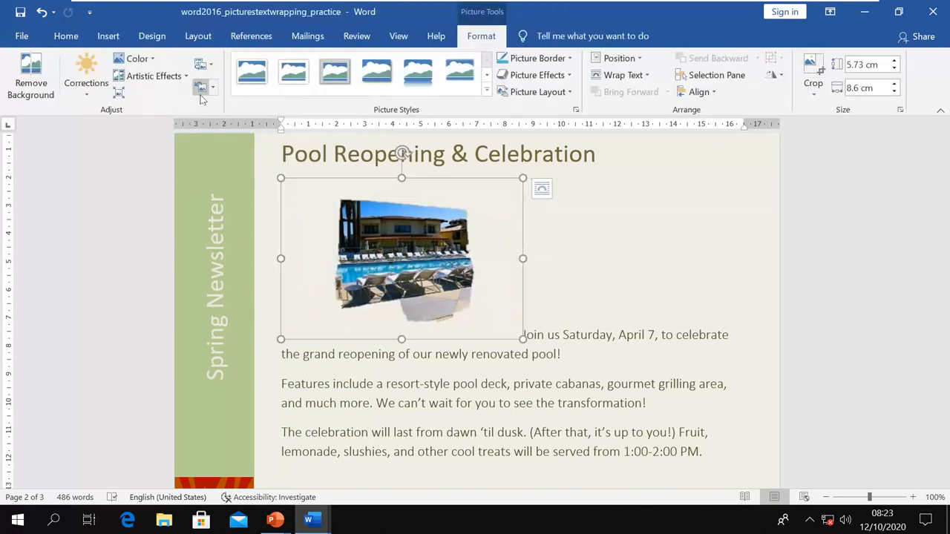
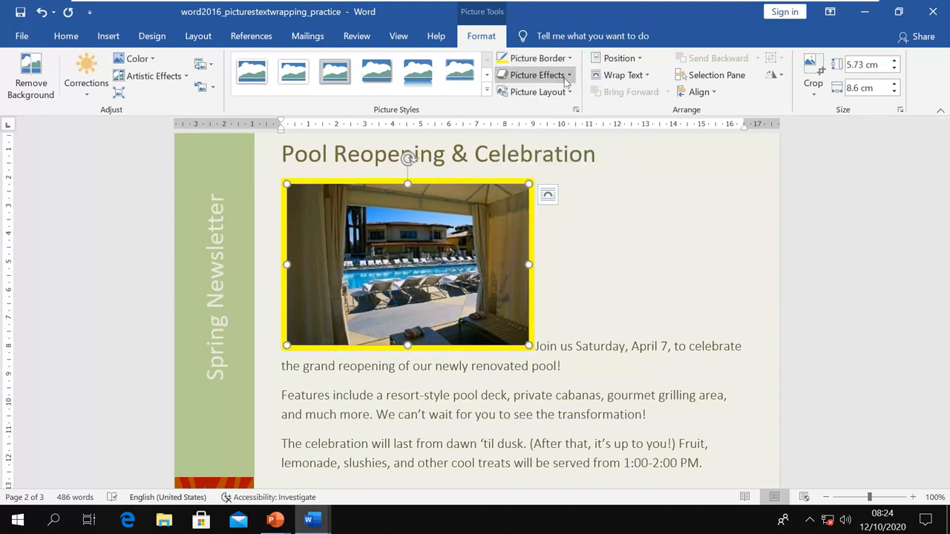
- Apply a preset picture effect with a soft shadow along the left and lower edges to the pool picture
click(542, 75)
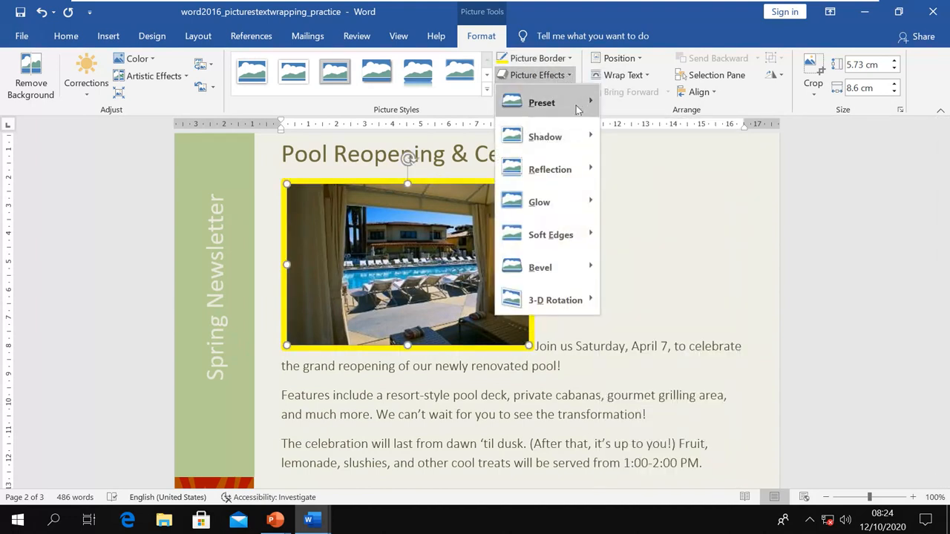
mouse_move(579, 110)
click(626, 225)
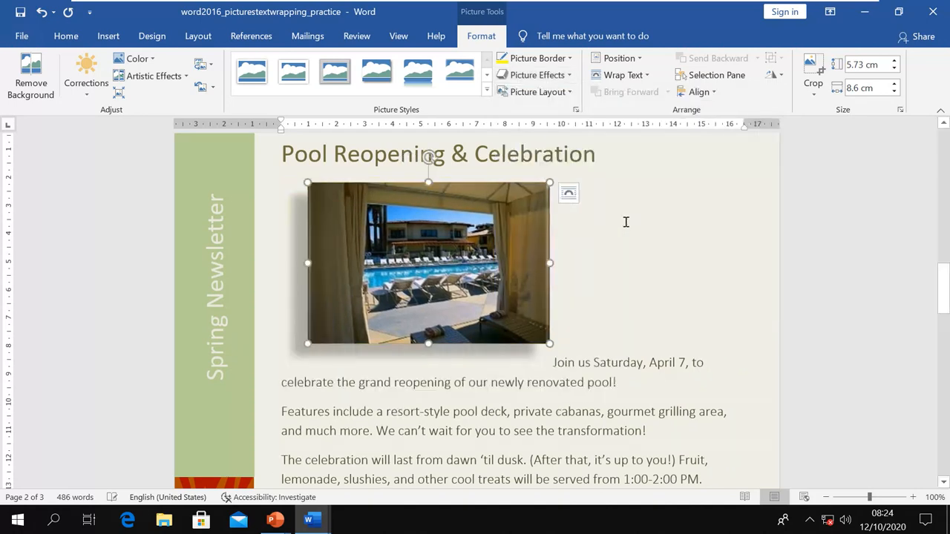
click(537, 75)
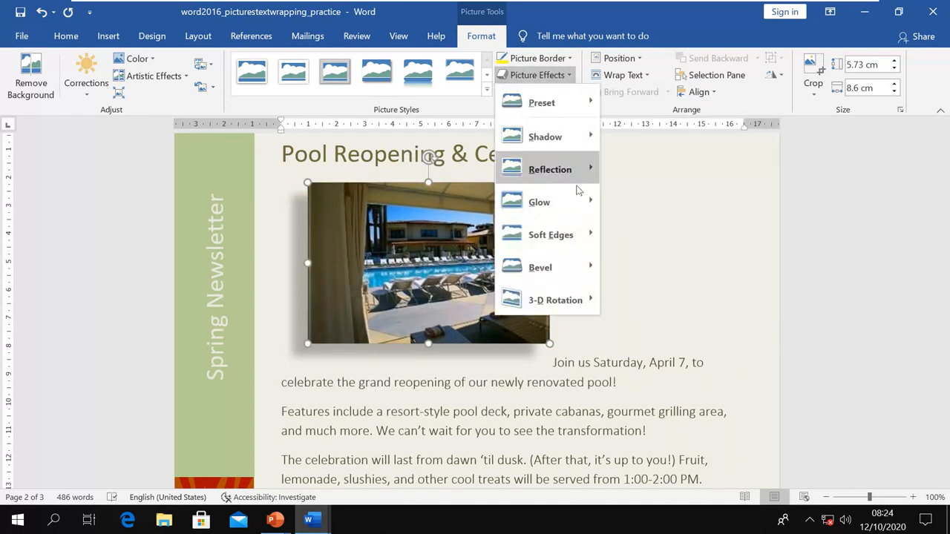
click(681, 231)
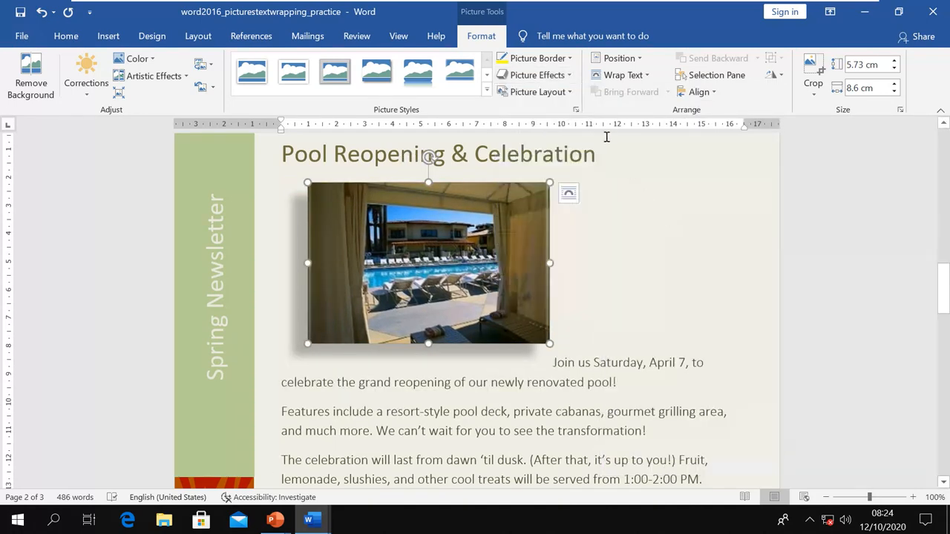
click(569, 92)
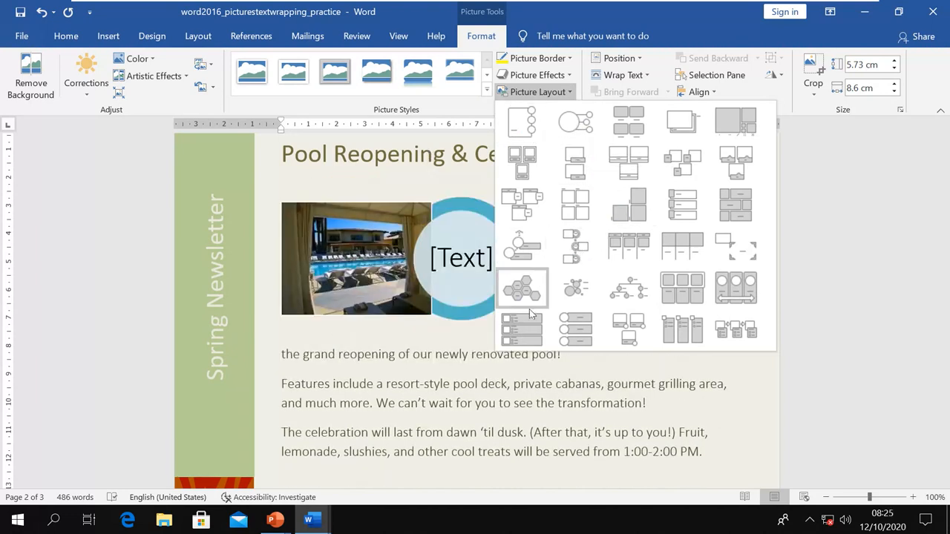
click(274, 183)
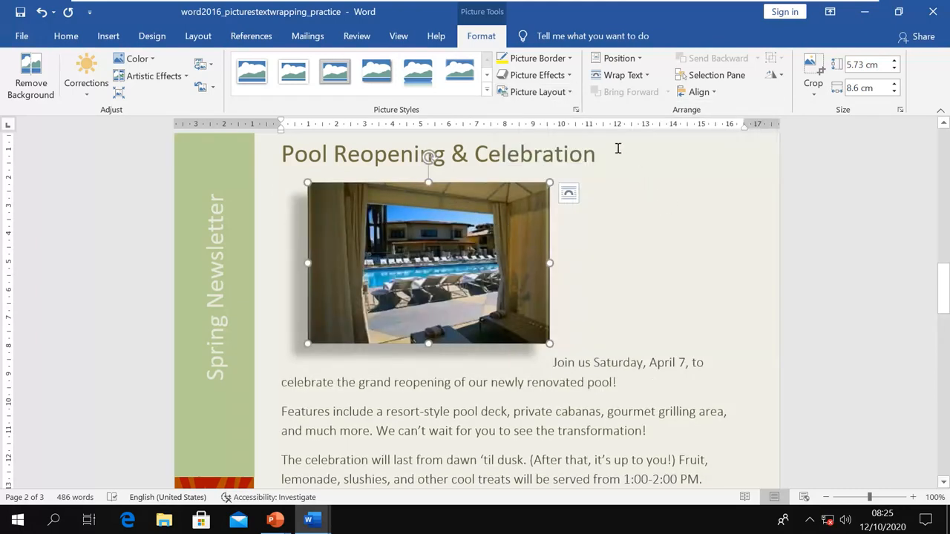
click(637, 60)
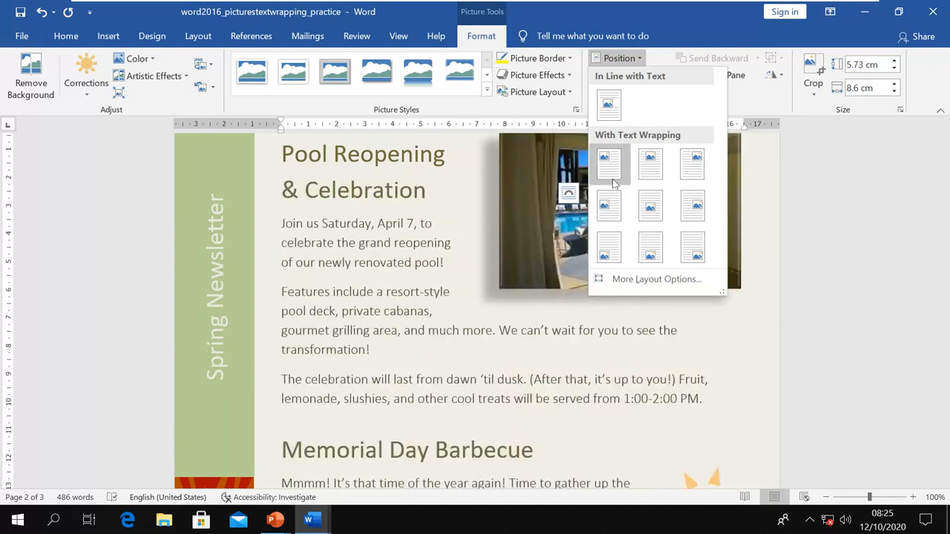
key(Escape)
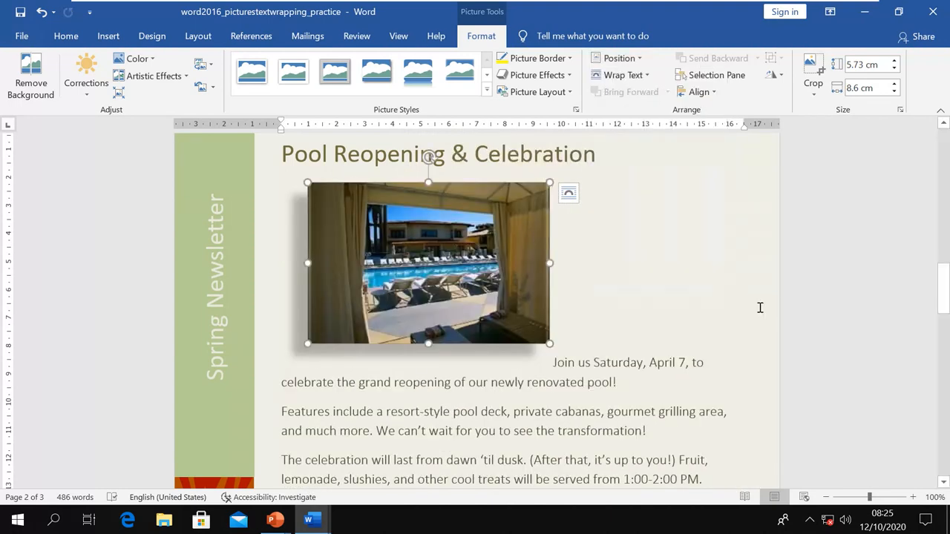
- Try Square, Behind Text and In Front of Text wrapping on the pool picture
click(648, 77)
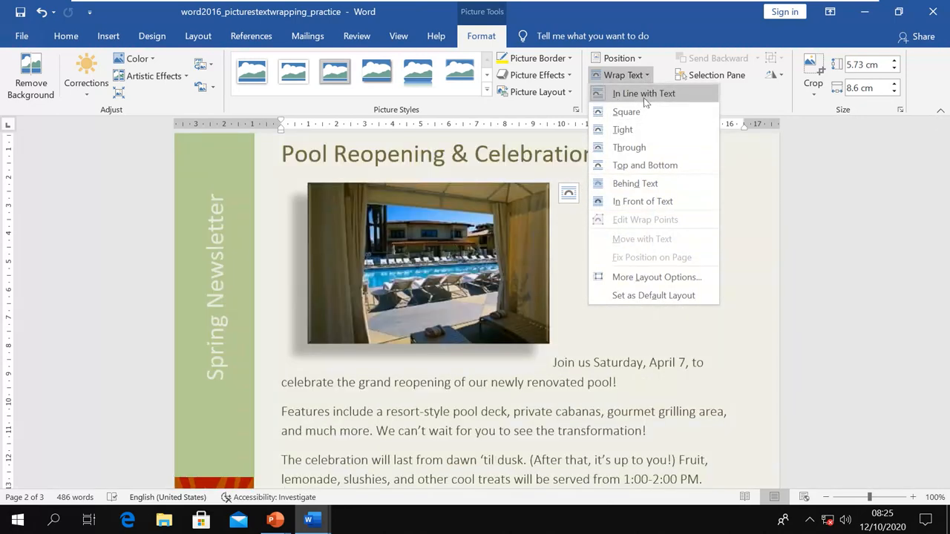
click(644, 114)
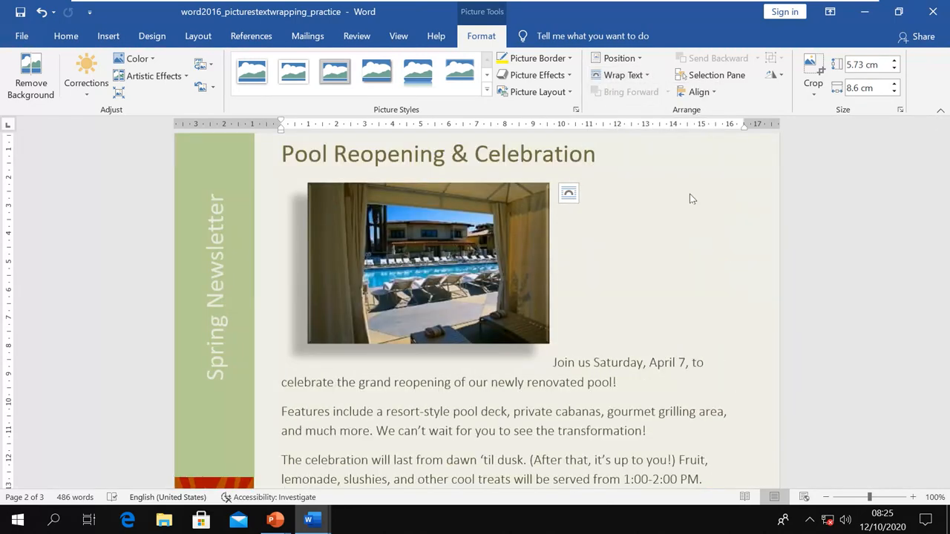
click(649, 75)
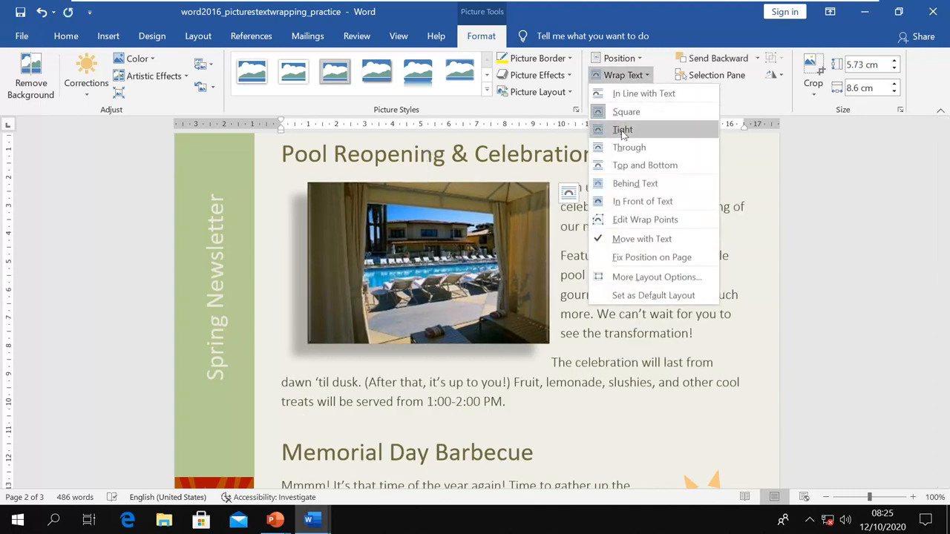
click(634, 183)
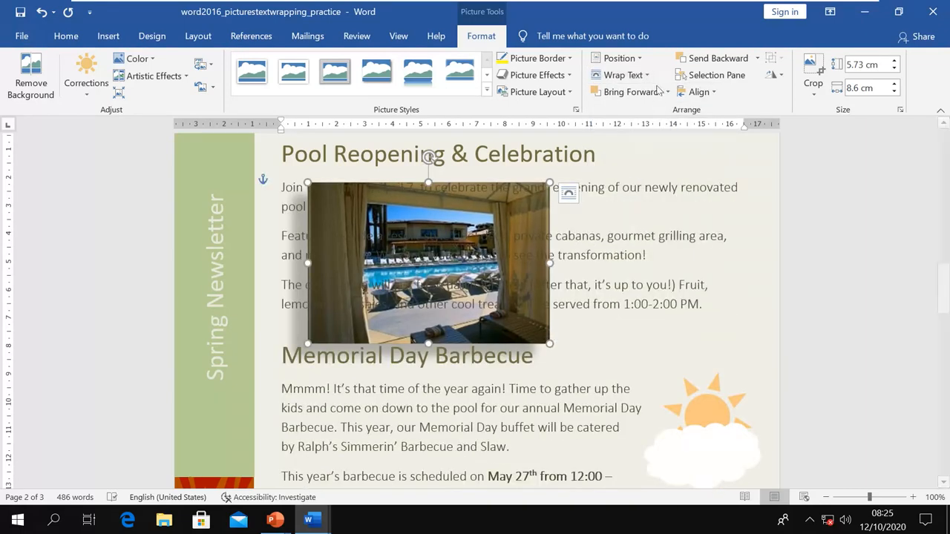
click(648, 76)
click(627, 201)
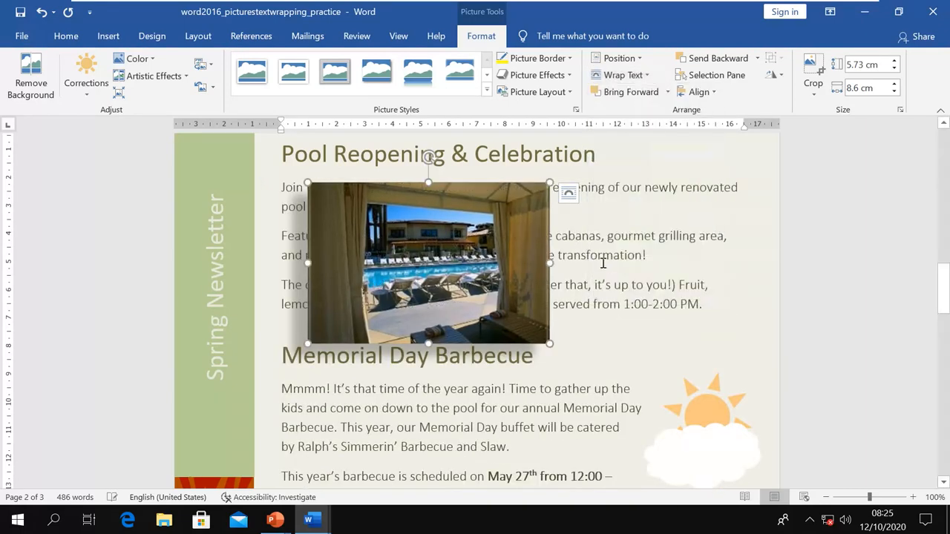
- Set the pool picture's text wrapping to Square and then back to In Line with Text
click(624, 75)
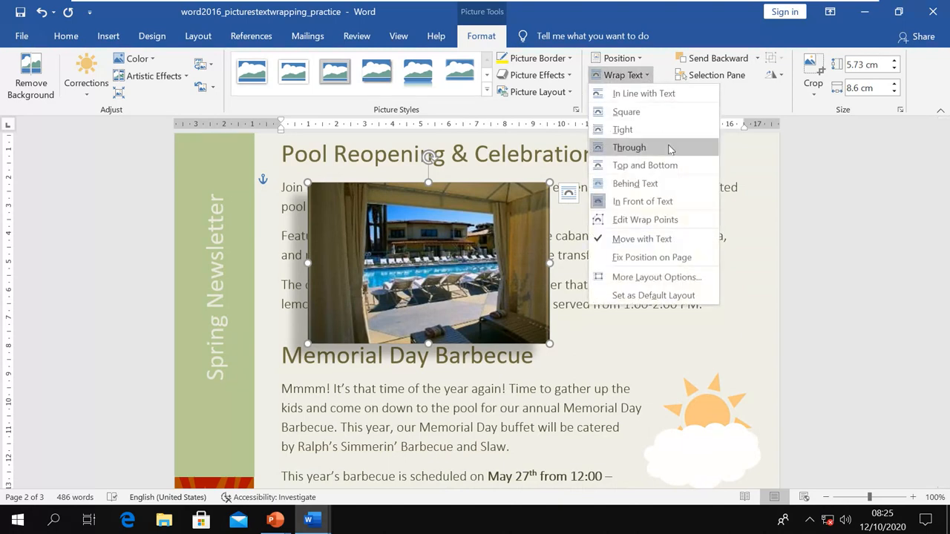
click(635, 113)
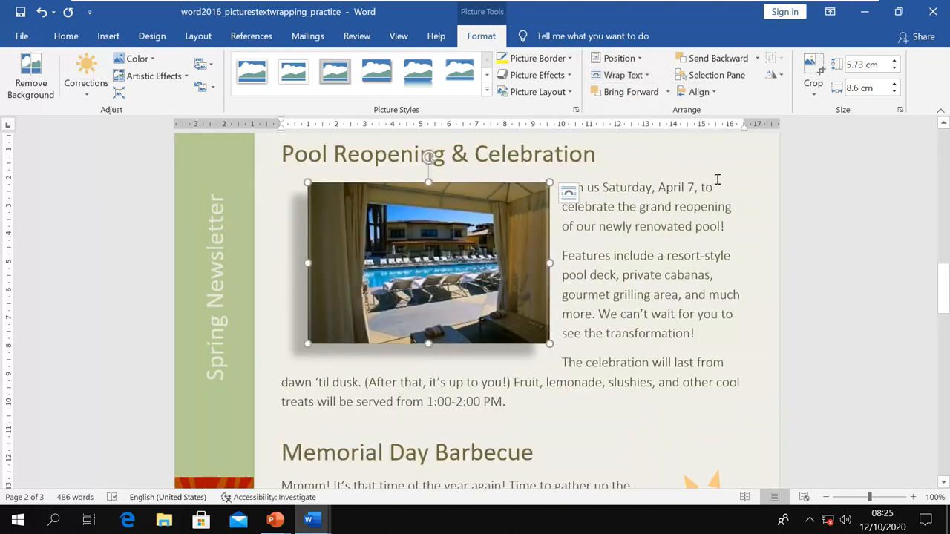
click(646, 75)
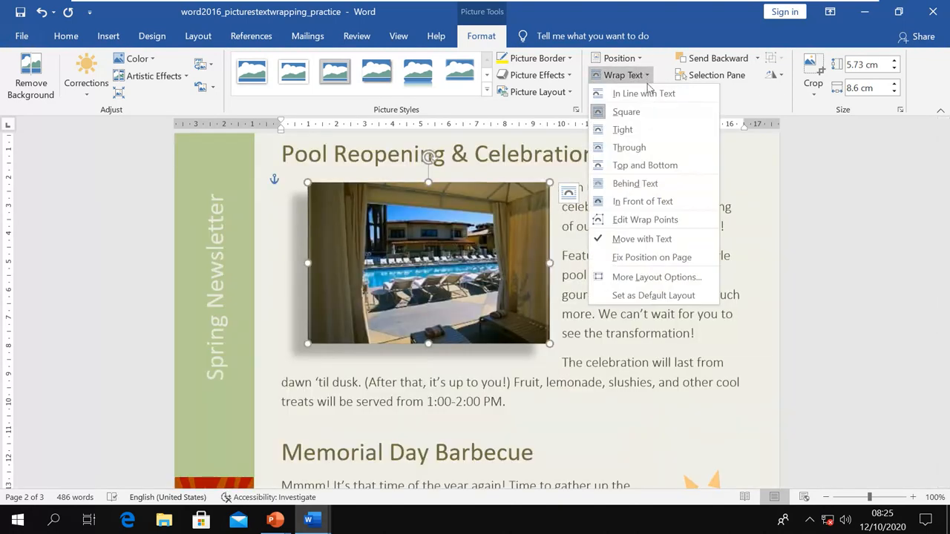
click(633, 93)
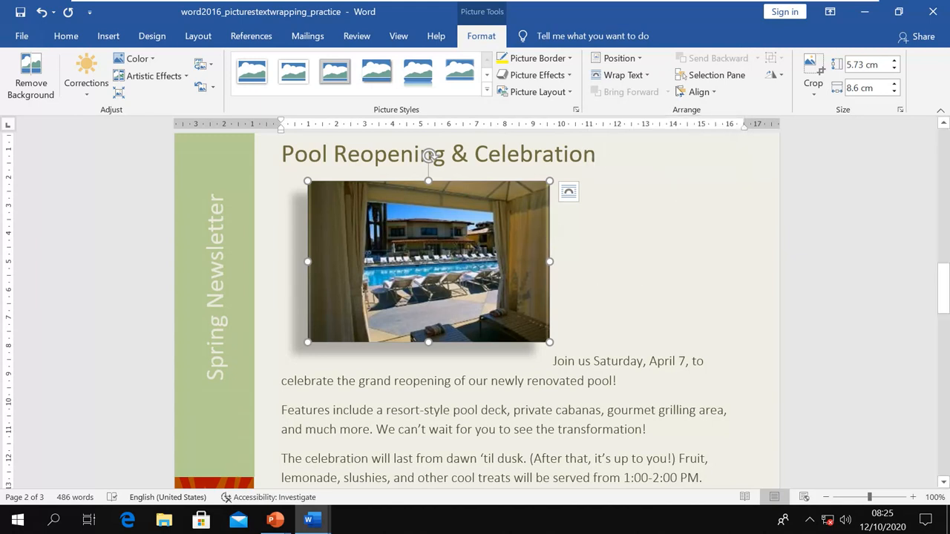
- Show and hide the Selection pane, and review the alignment and rotation options for the pool picture
click(731, 77)
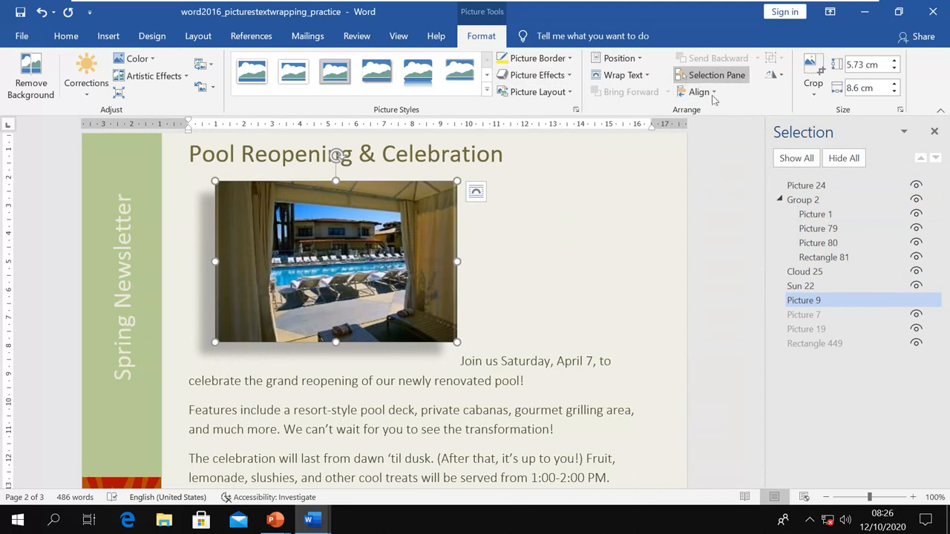
click(724, 75)
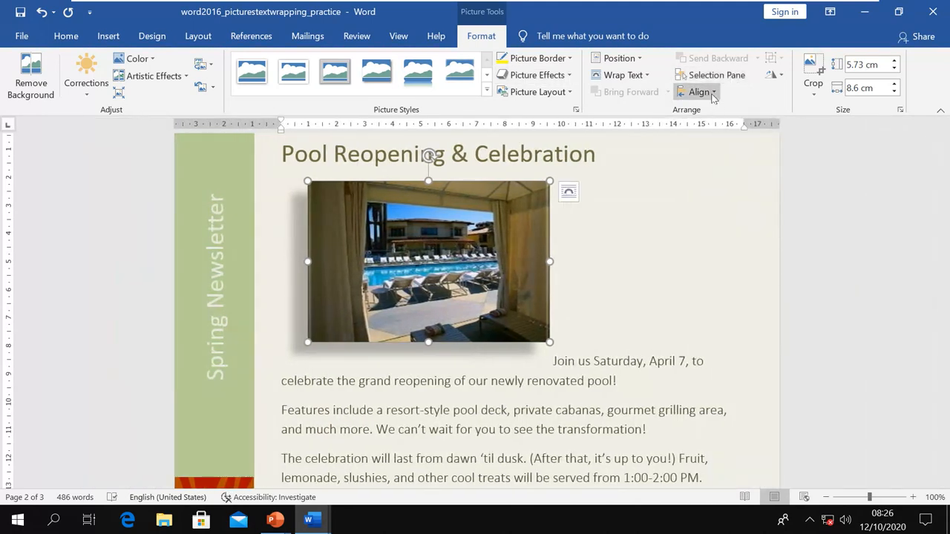
click(711, 93)
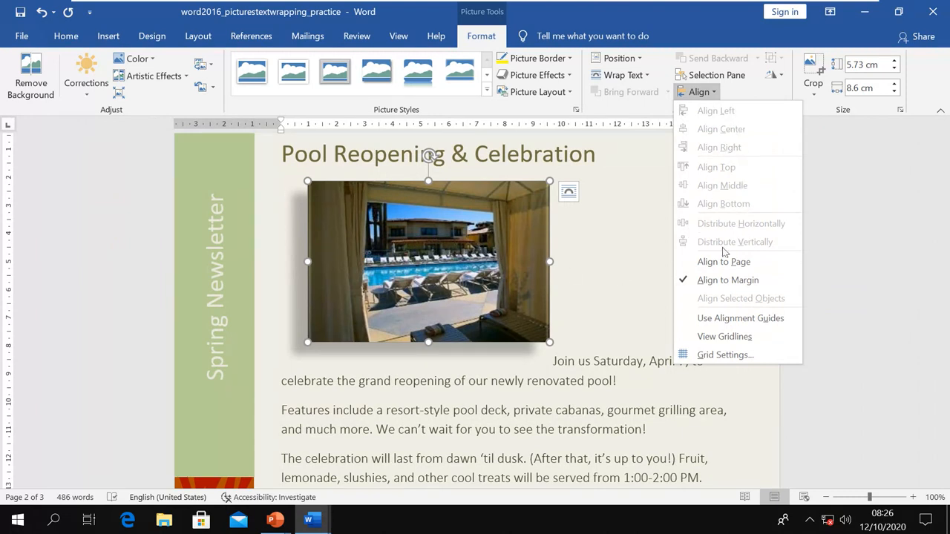
click(479, 263)
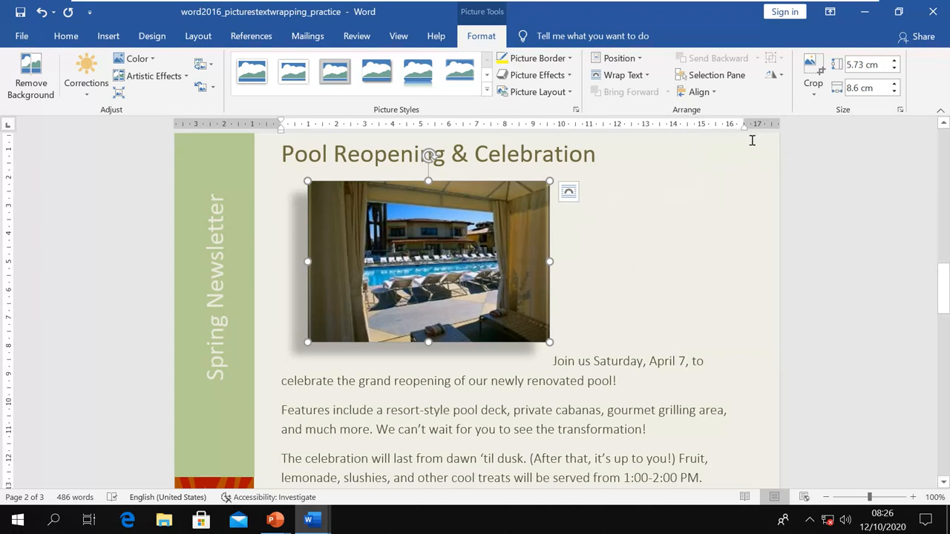
click(777, 74)
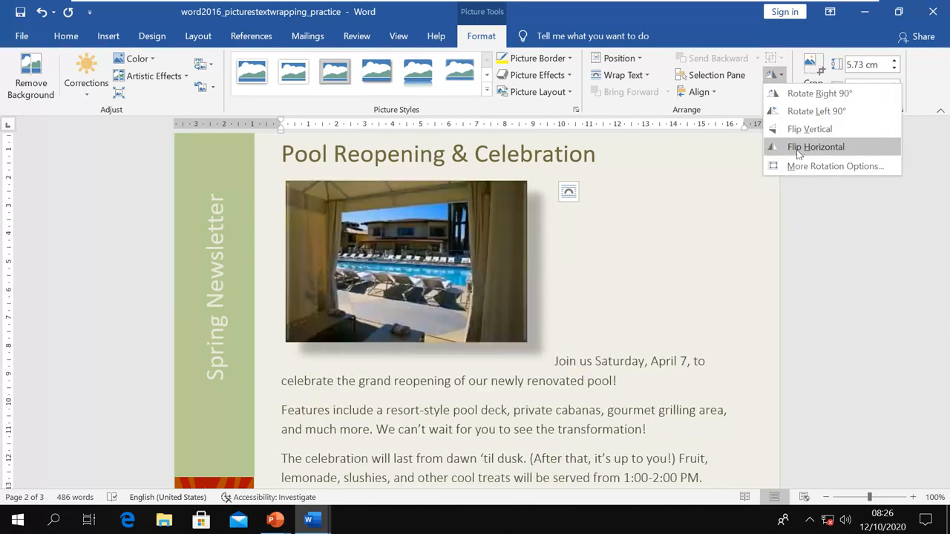
key(Escape)
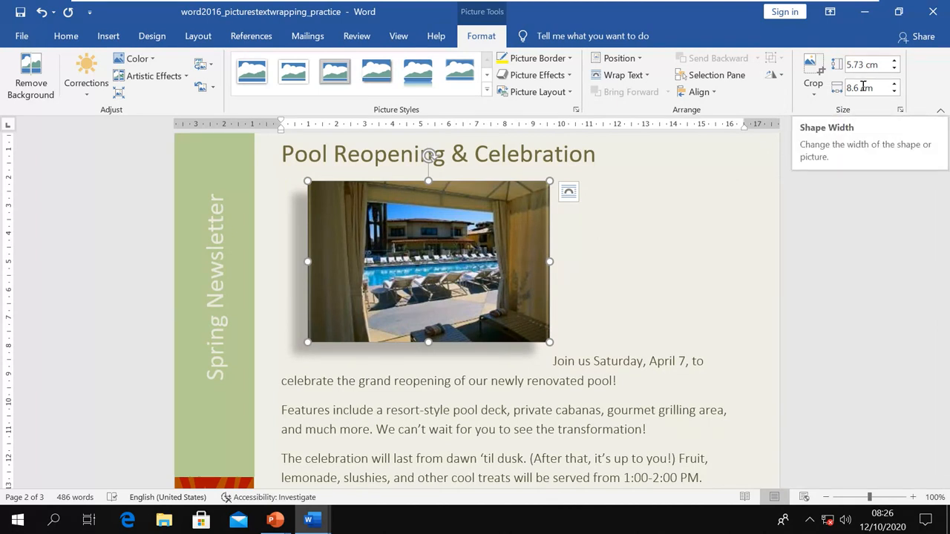
- Crop a strip off the pool picture's upper edge, reducing its height to about 5.34 cm
click(811, 65)
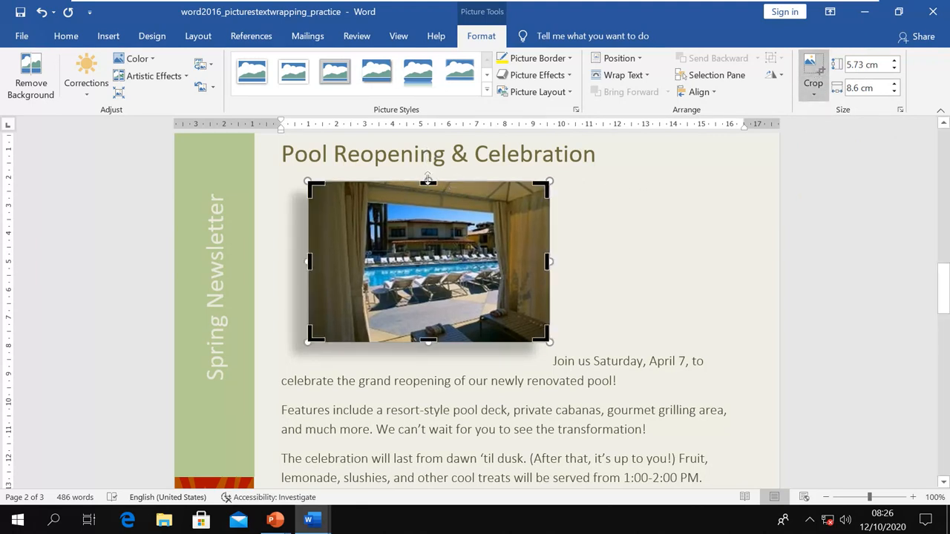
drag(428, 184, 428, 196)
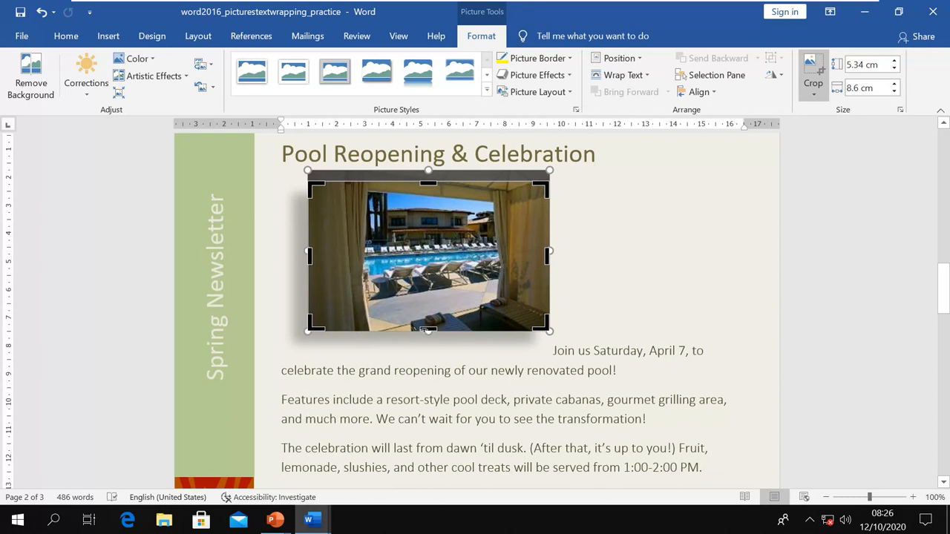
- Crop the pool picture inward from the bottom and both sides to about 4.89 cm high and 7.8 cm wide
drag(427, 330, 427, 317)
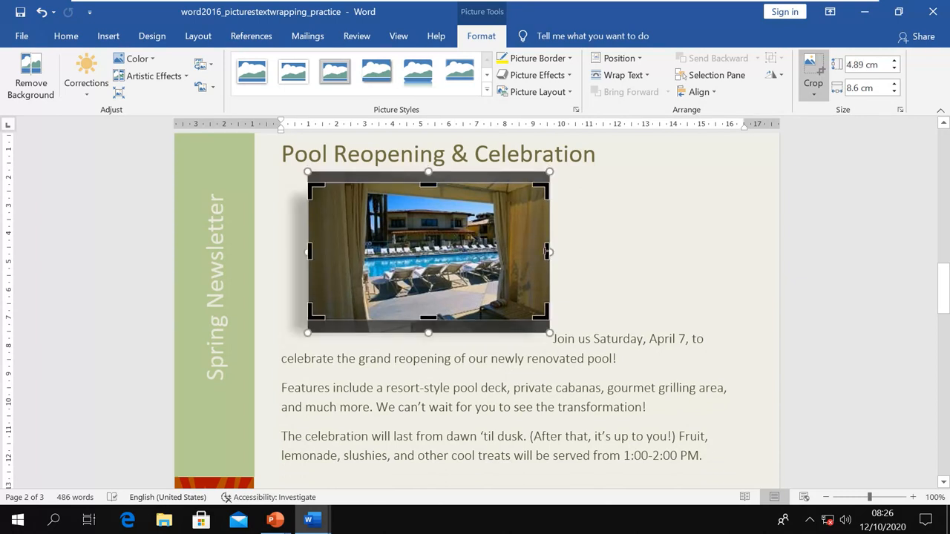
drag(541, 252, 536, 252)
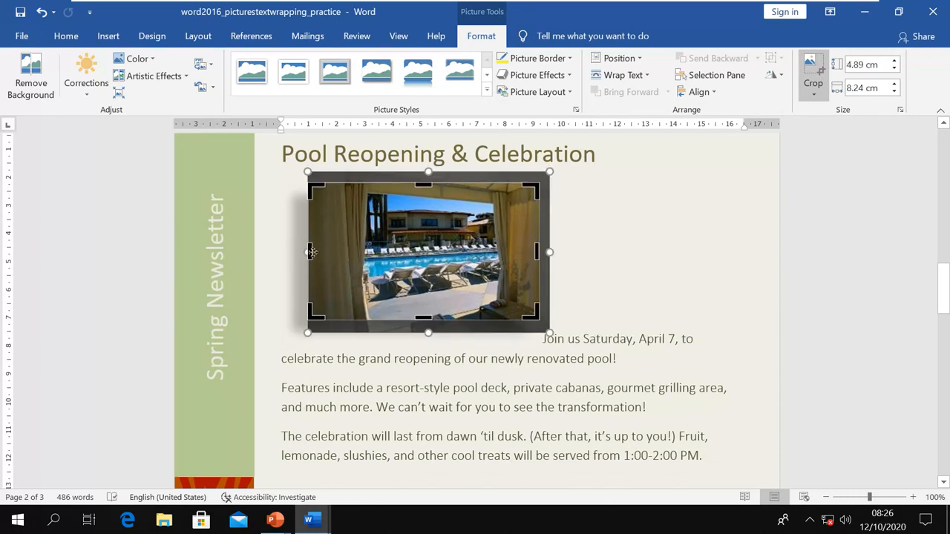
drag(309, 252, 321, 252)
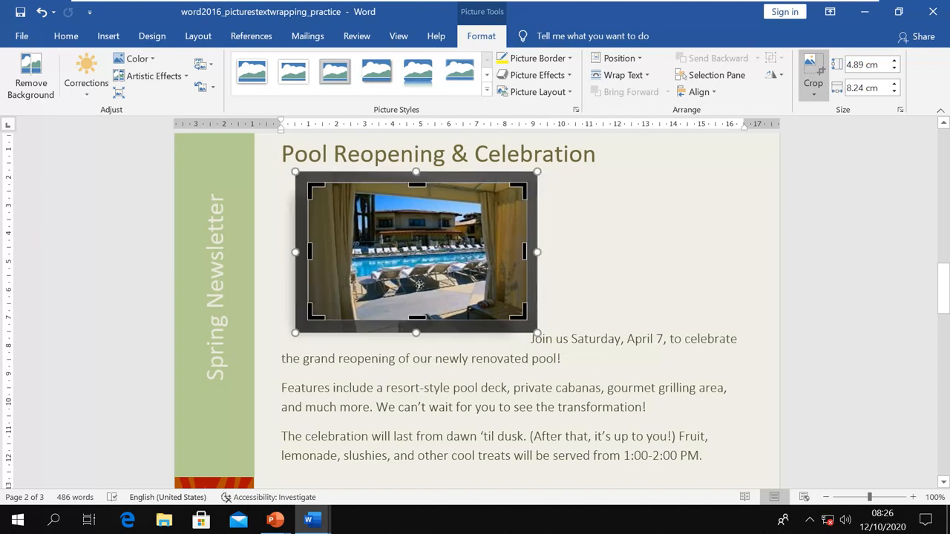
click(810, 66)
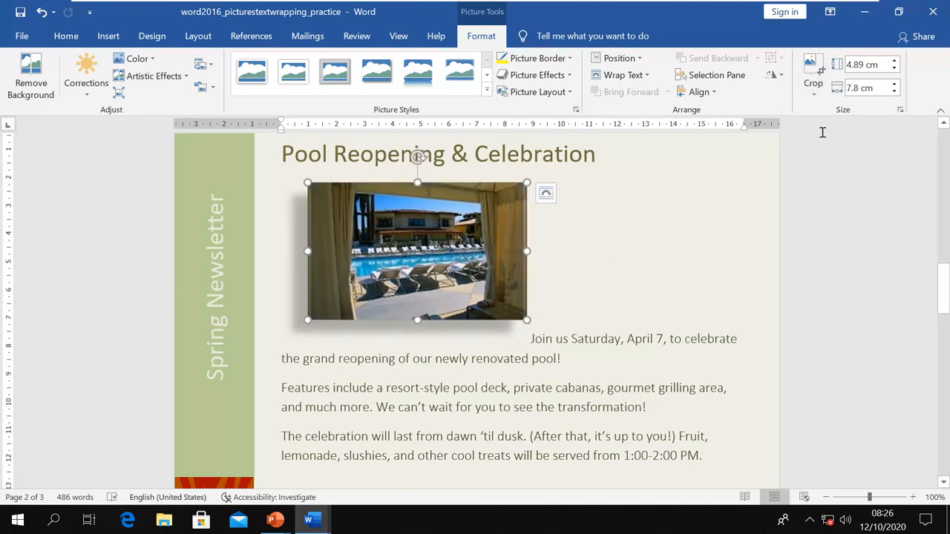
- Crop the pool picture to an oval shape and leave the picture selected
click(815, 95)
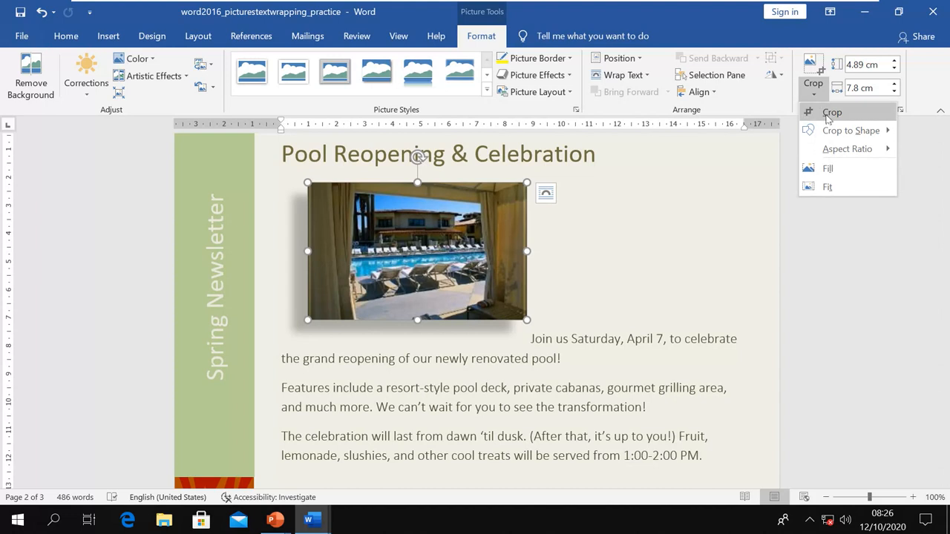
mouse_move(837, 132)
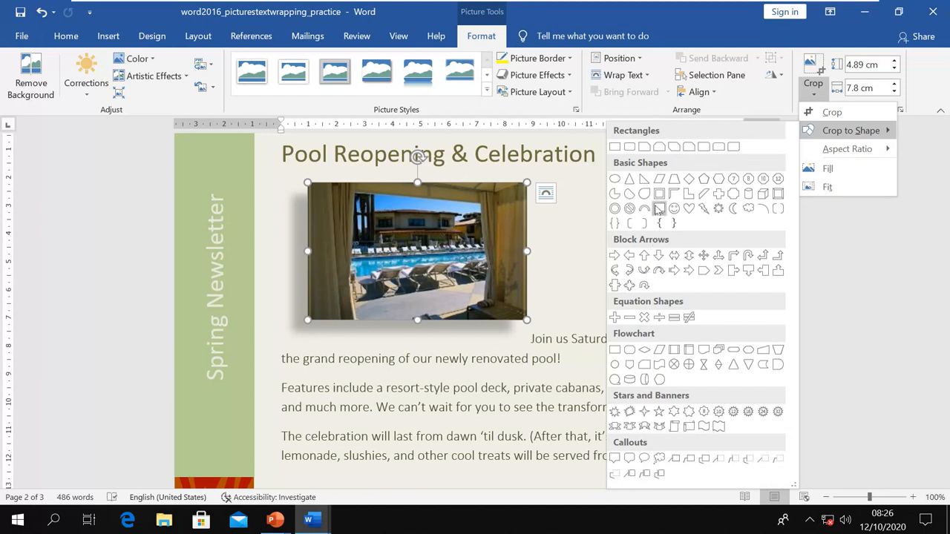
click(615, 179)
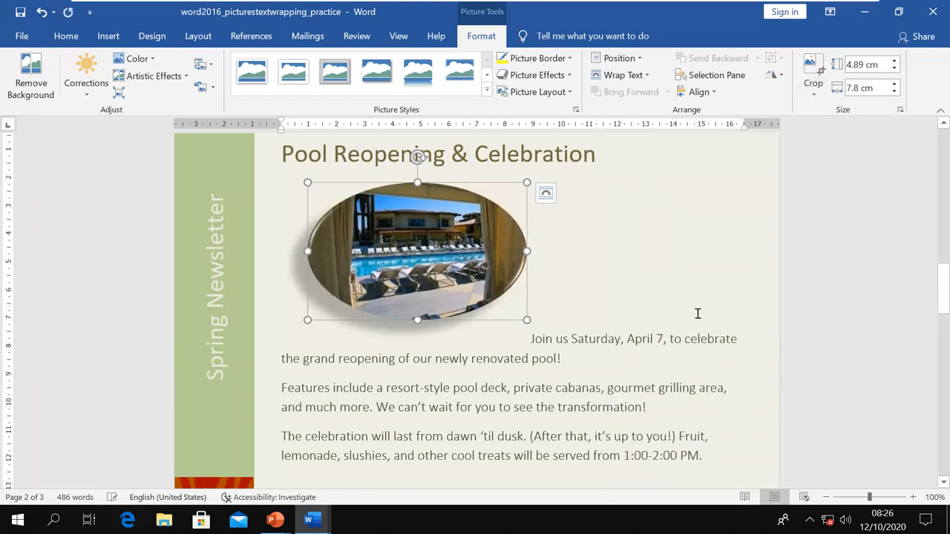
click(586, 267)
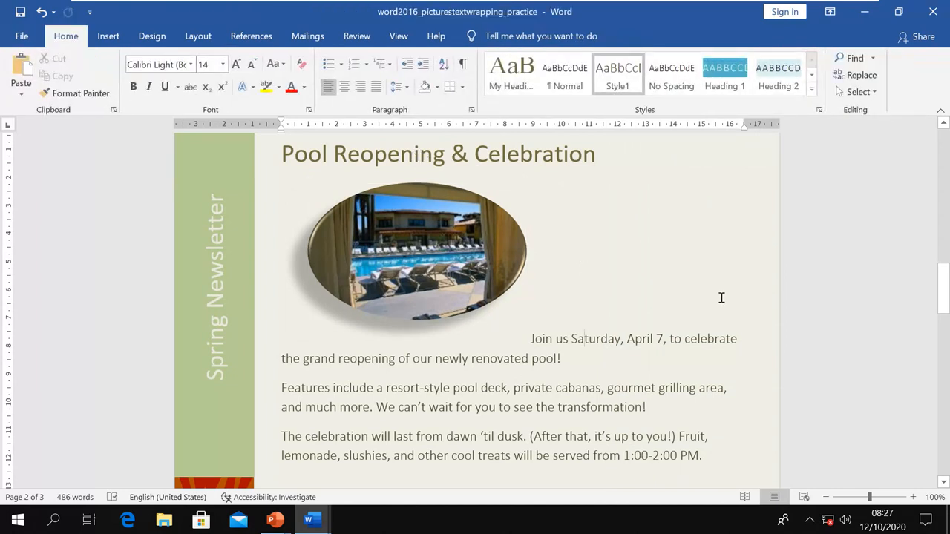
click(432, 272)
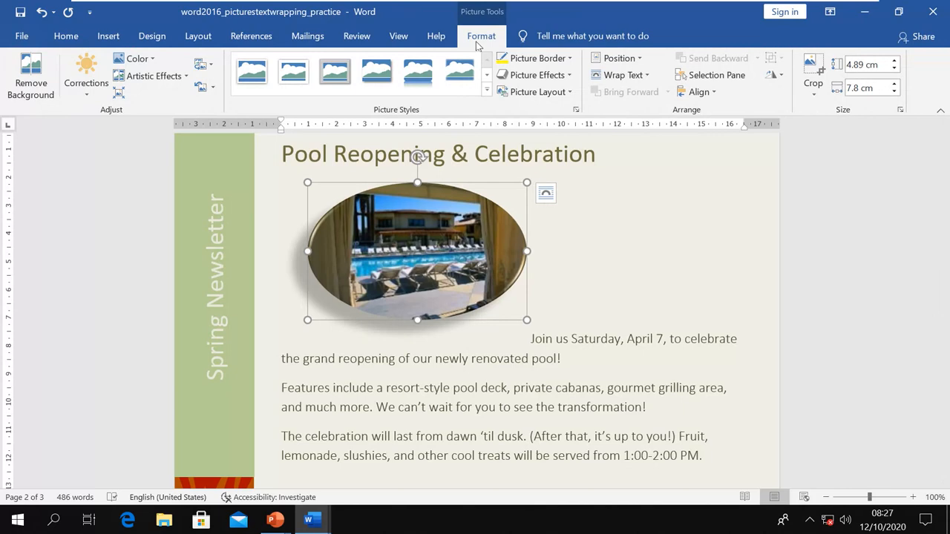
- Switch to the running PowerPoint slide show about contextual tabs
key(alt+Tab)
key(alt+Tab)
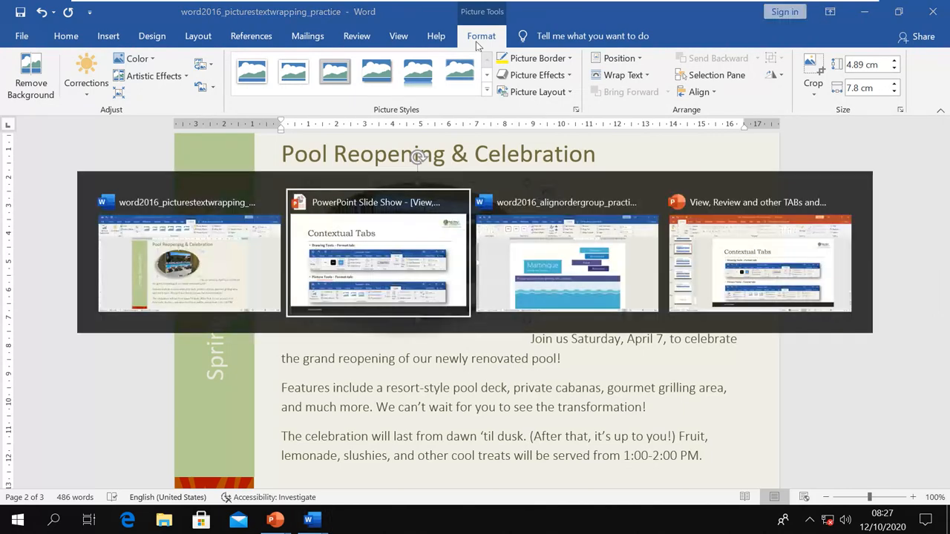
key(alt+Tab)
key(alt+Tab)
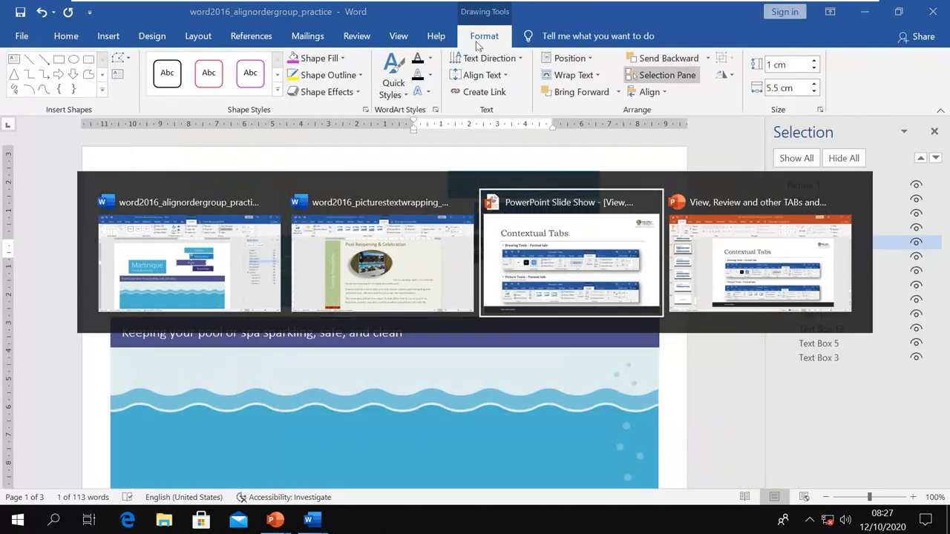
key(alt+Tab)
key(alt+Tab)
key(alt+Tab)
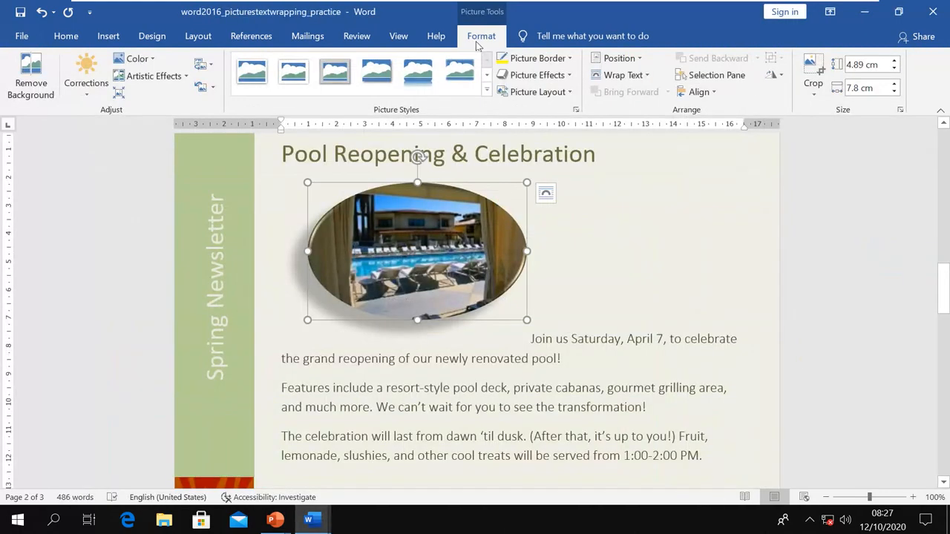
key(alt+Tab)
key(alt+Tab)
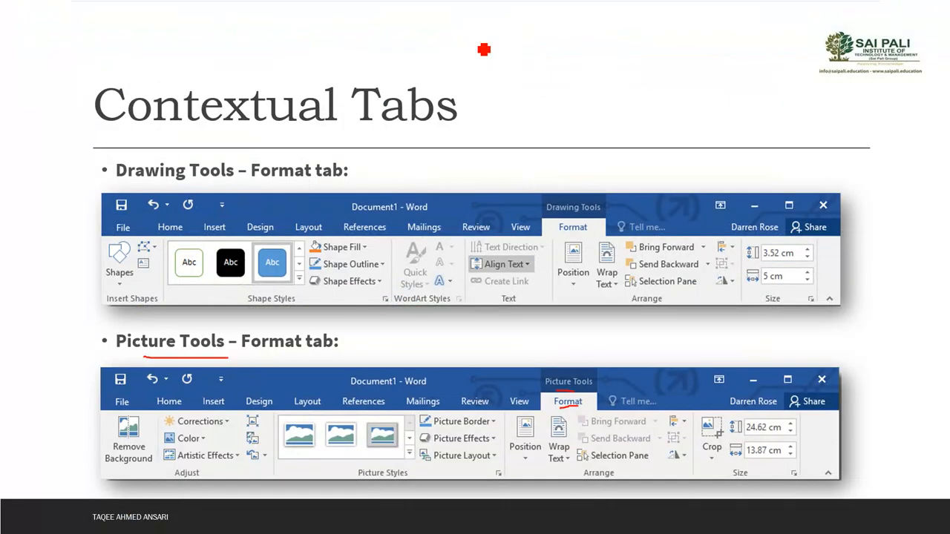
- Advance to the Table Tools slide and underline Table Tools in the heading and in the upper ribbon image
key(Right)
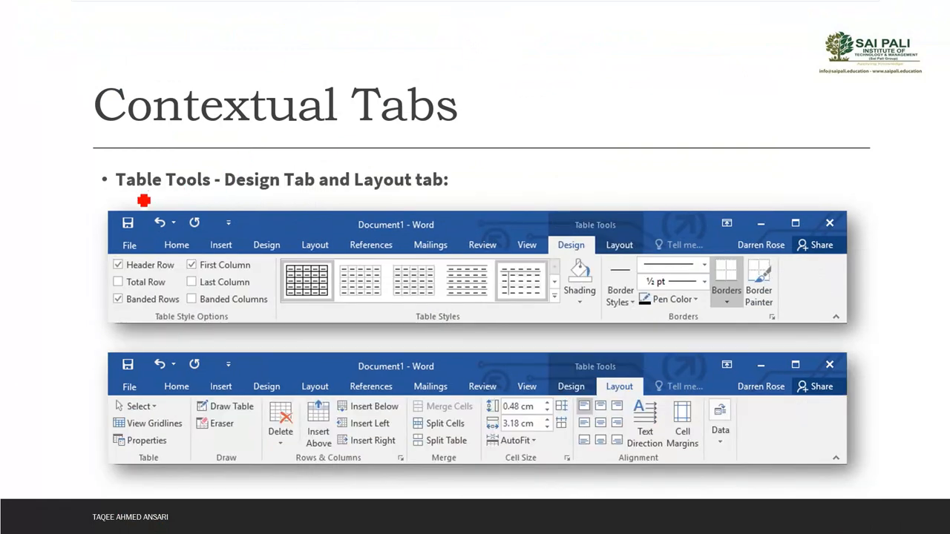
drag(135, 195, 205, 199)
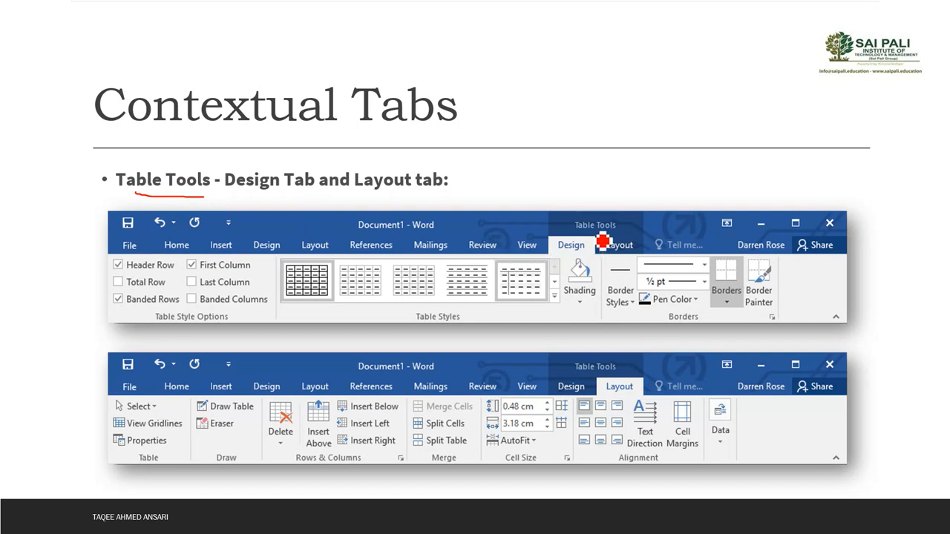
drag(594, 230, 615, 230)
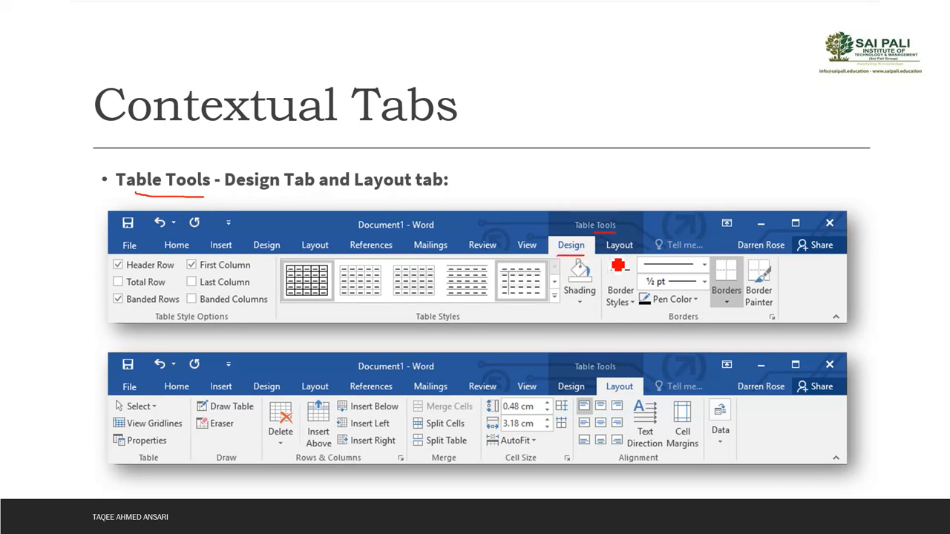
- Switch to the Word document word2016_alignordergroup_practice and close the Selection pane
key(alt+Tab)
key(alt+Tab)
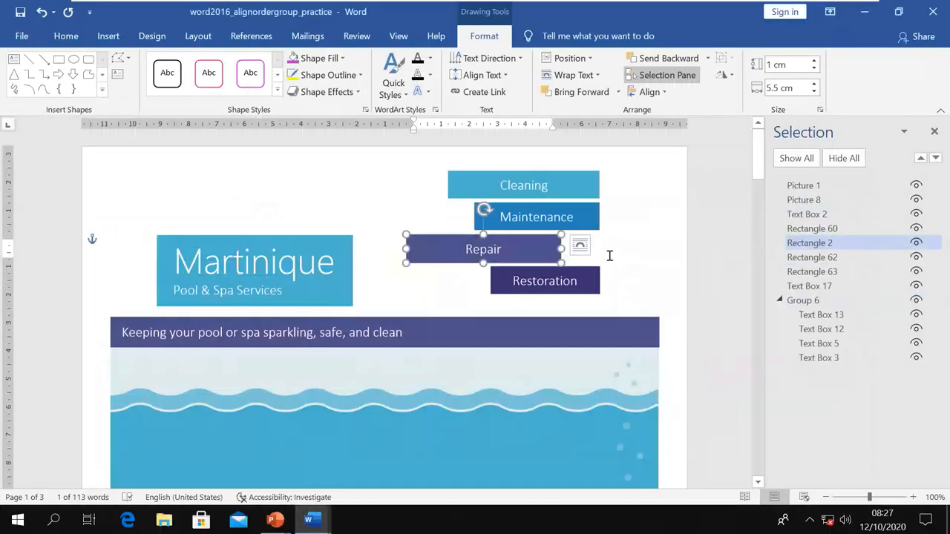
scroll(609, 257, down, 4)
click(935, 132)
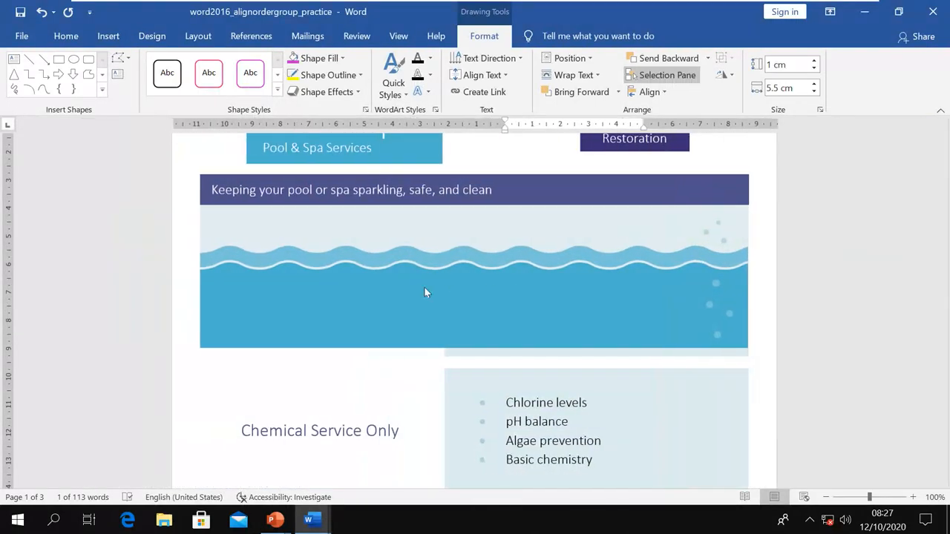
- Apply the pink dark grid table style with a solid header row and first column to the chores table on page 3
scroll(424, 287, down, 5)
scroll(424, 287, down, 15)
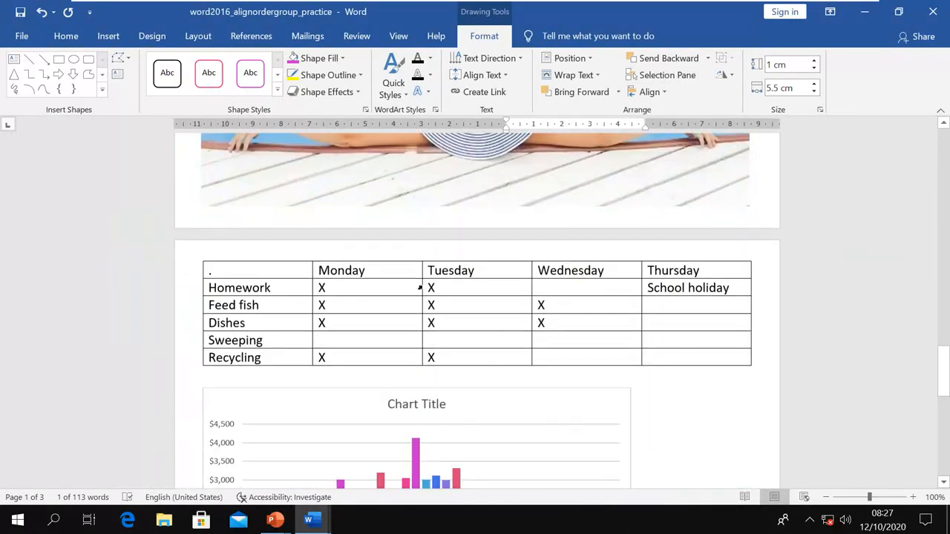
click(371, 290)
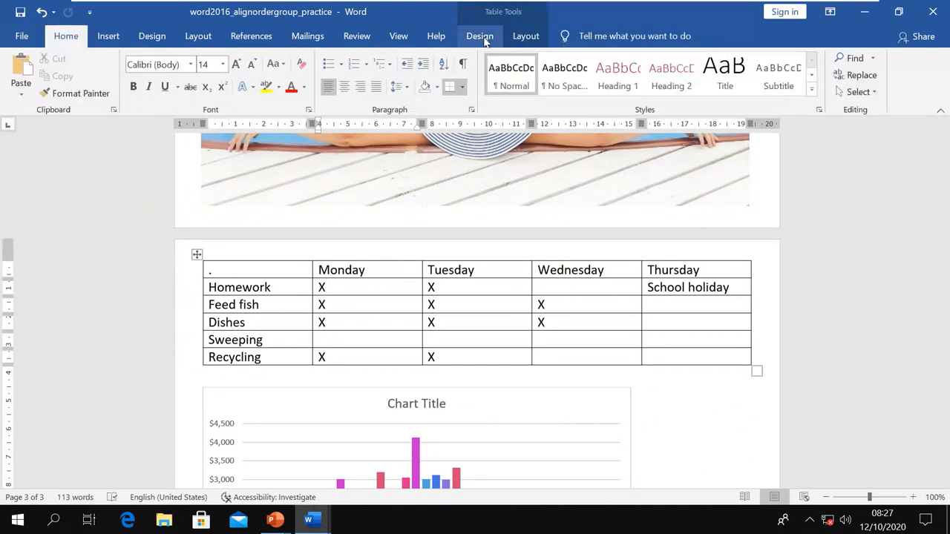
click(481, 36)
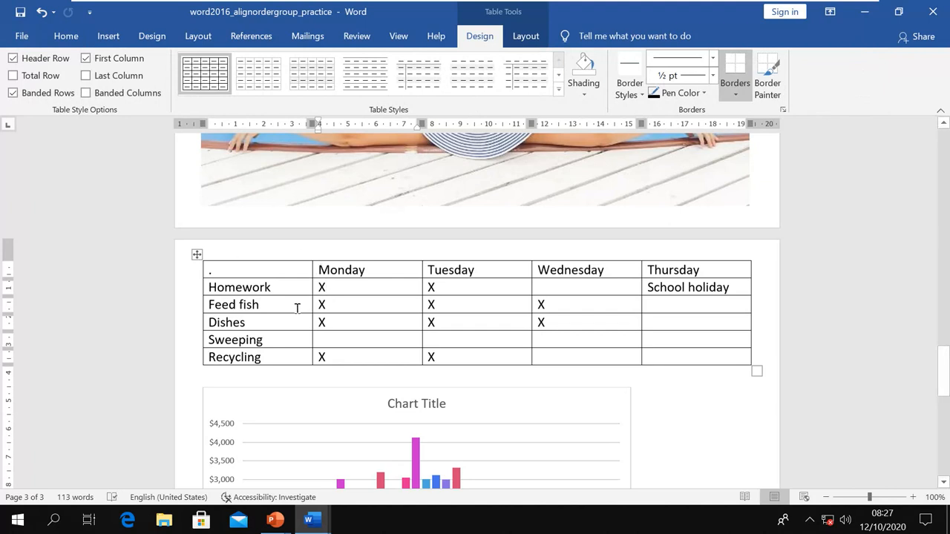
click(12, 59)
click(559, 88)
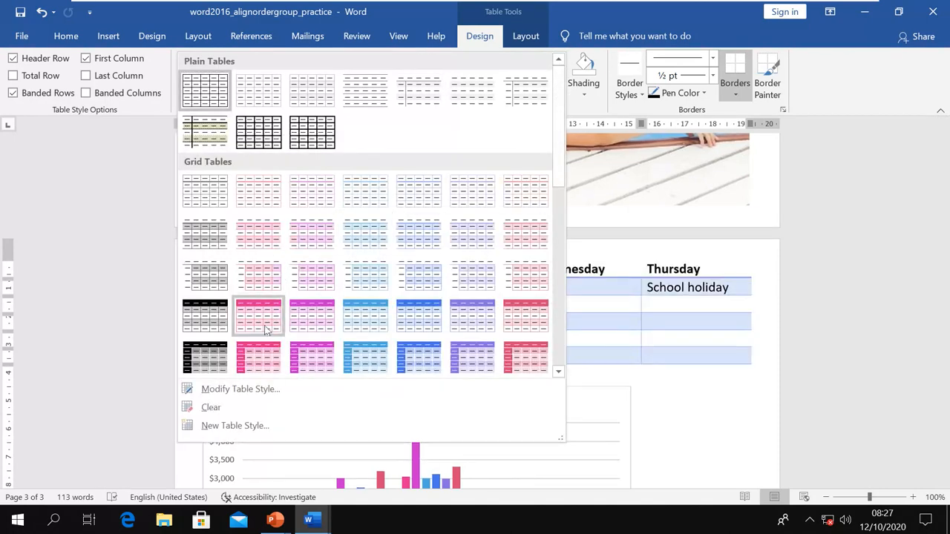
click(248, 359)
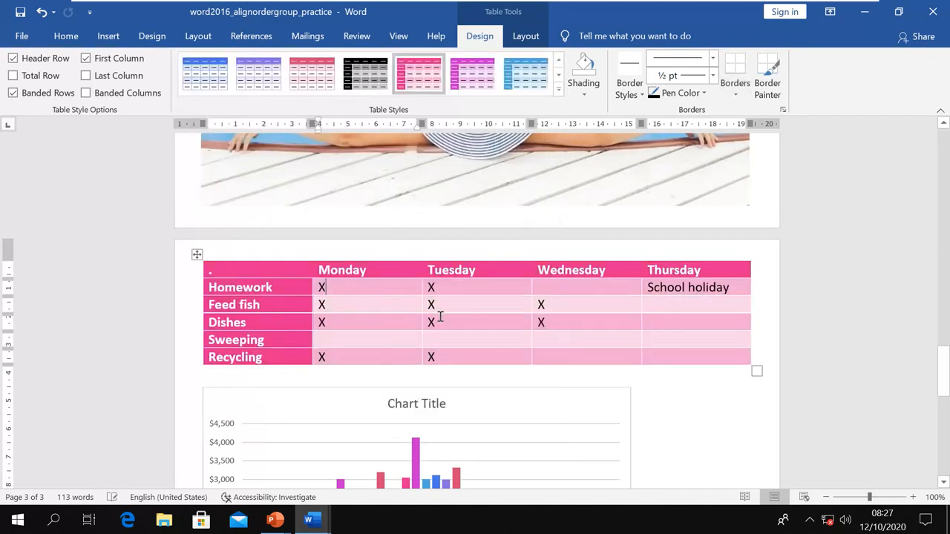
- Try toggling the table's Header Row, First Column, Total Row, Banded Rows, Last Column and Banded Columns options, restoring each one
click(12, 60)
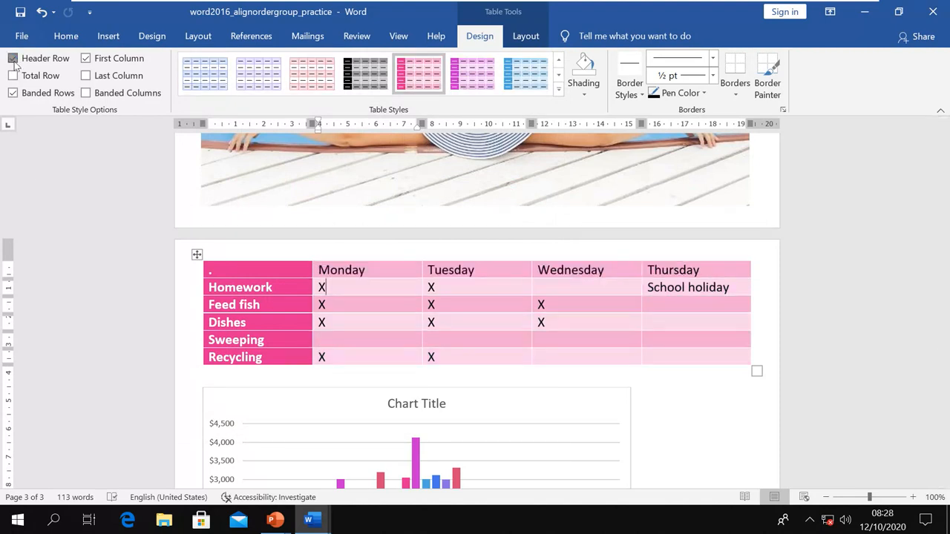
click(13, 60)
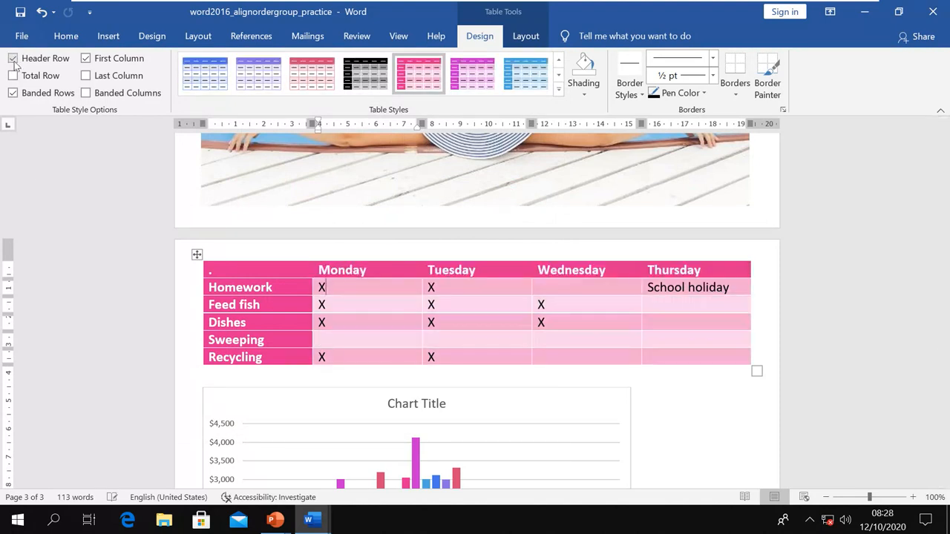
click(86, 59)
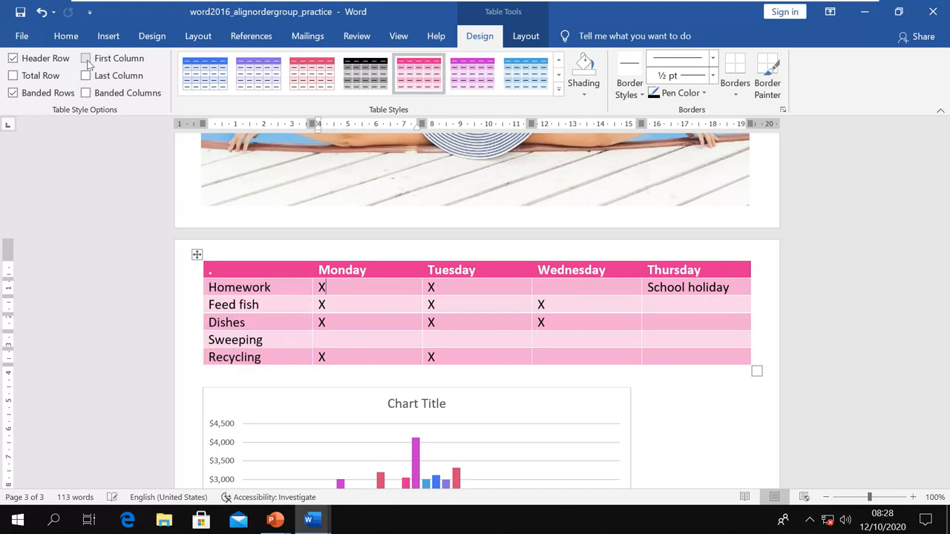
click(13, 75)
click(13, 76)
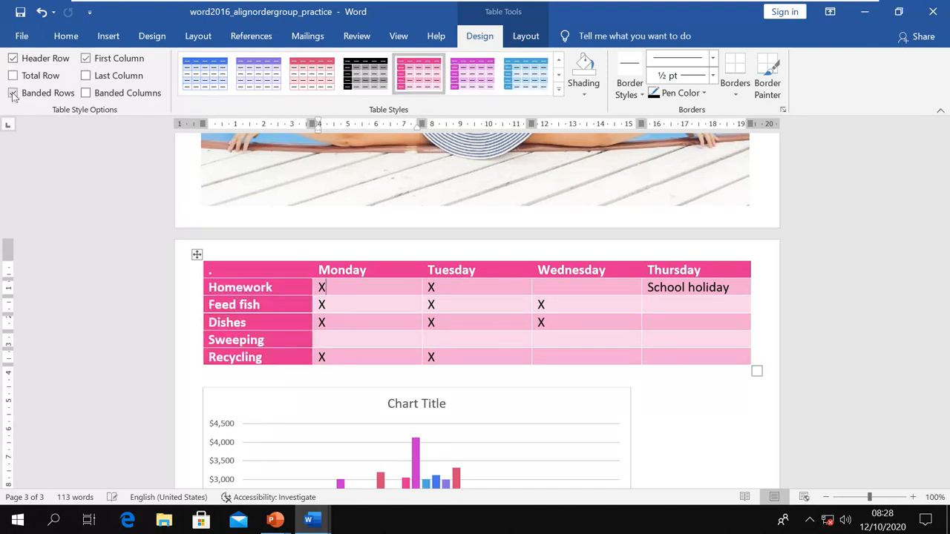
click(13, 94)
click(12, 94)
click(86, 77)
click(86, 76)
click(87, 93)
click(86, 93)
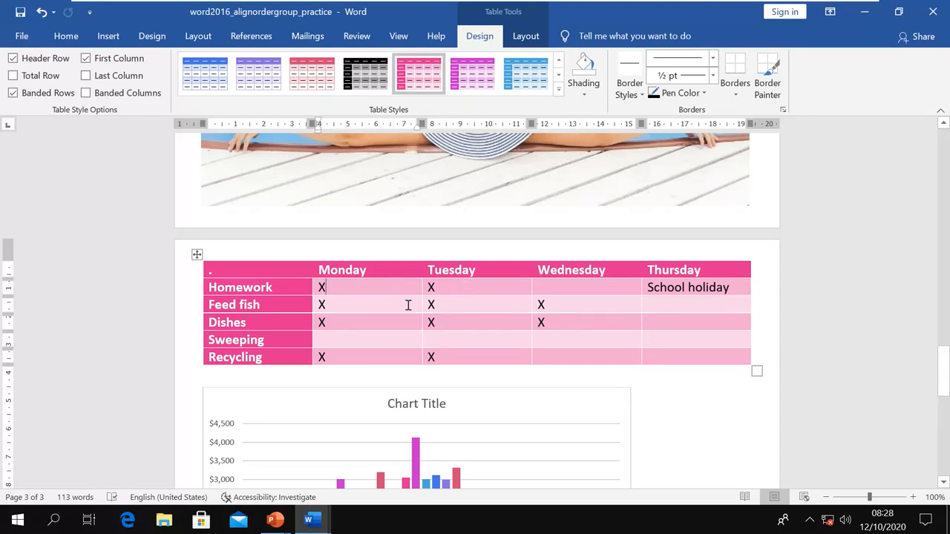
- Shade the Thursday cell of the Sweeping row dark gray
click(682, 325)
click(583, 93)
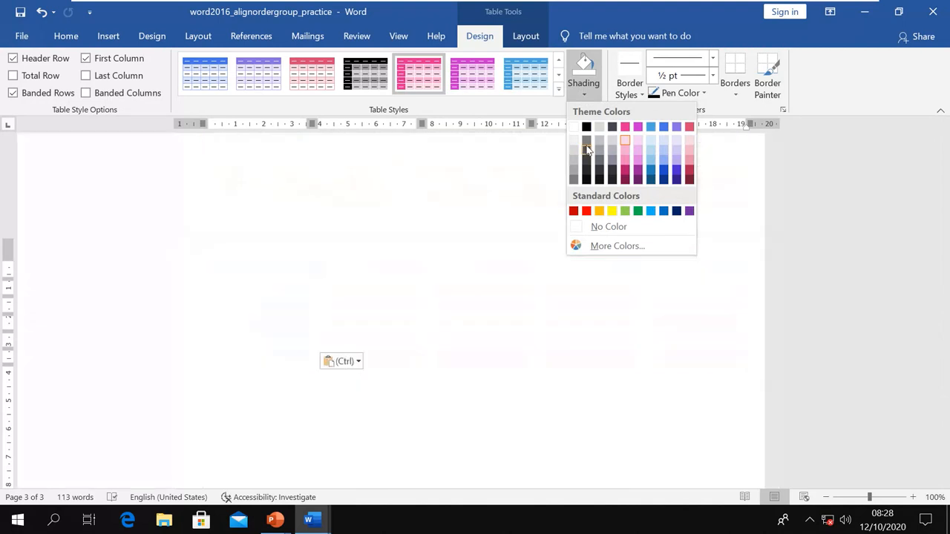
click(586, 150)
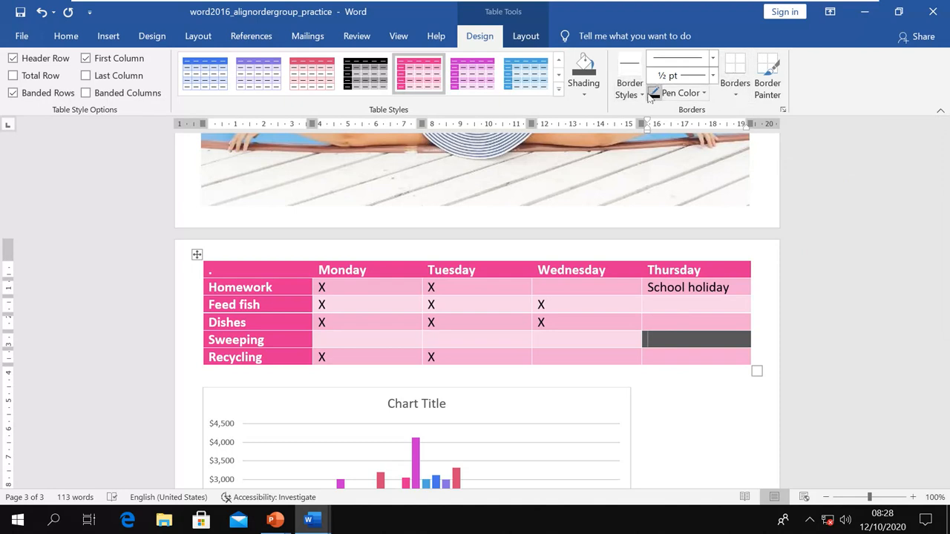
- Set the border pen to a yellow triple line with a ½ pt width
click(635, 89)
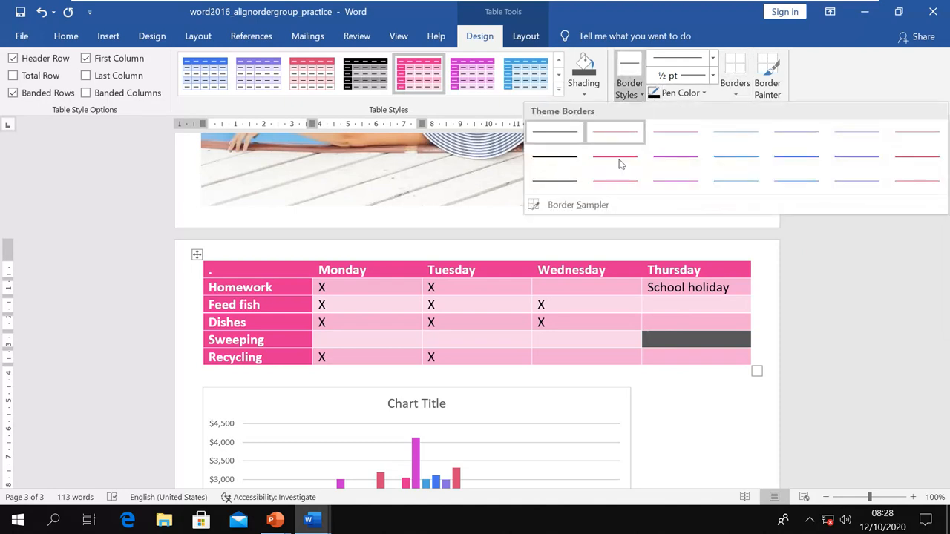
click(564, 181)
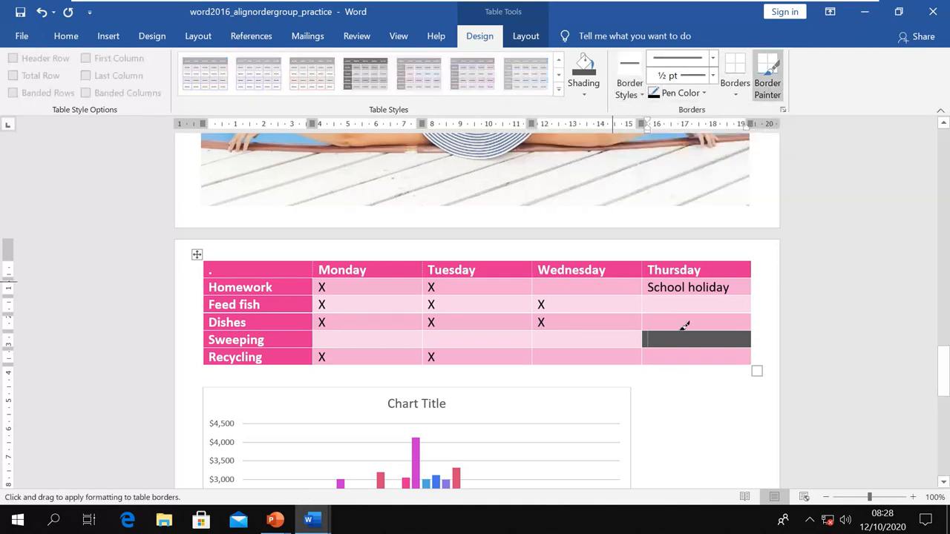
click(714, 65)
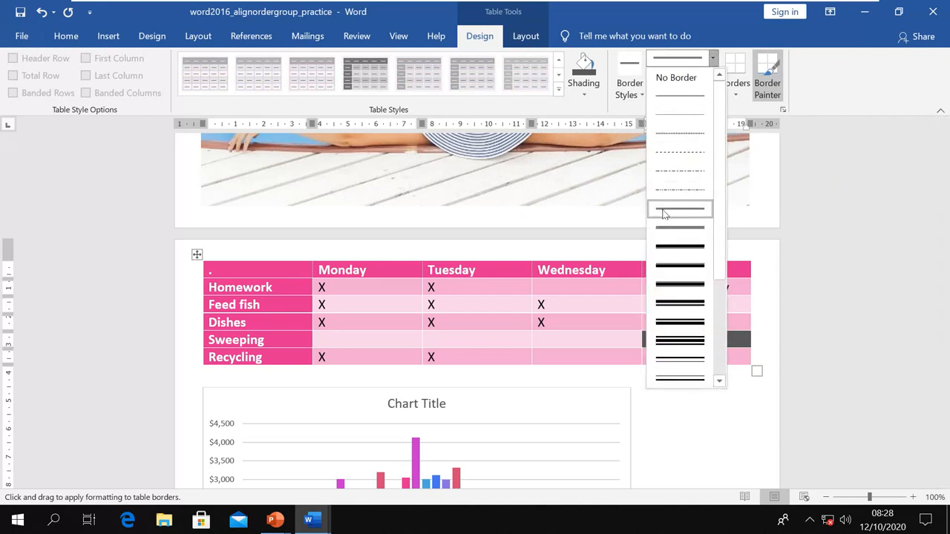
click(673, 170)
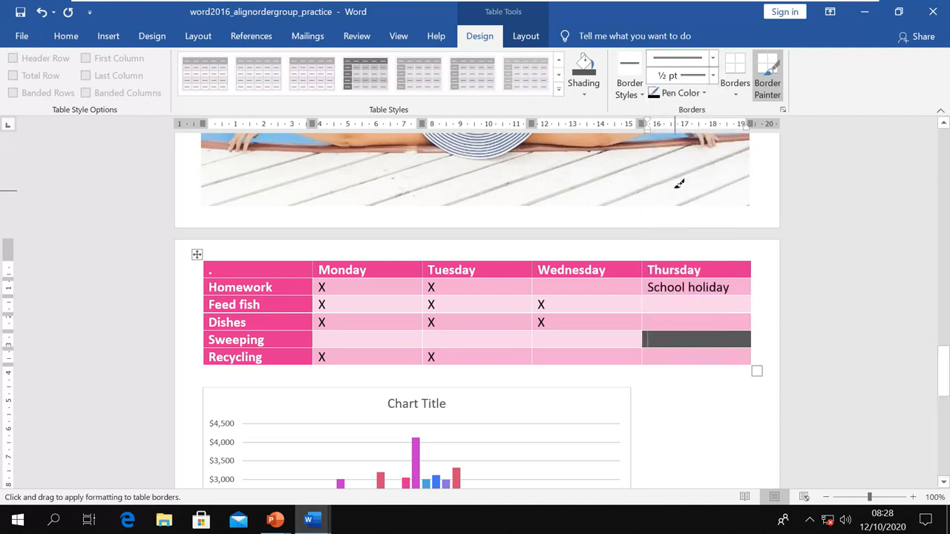
click(714, 63)
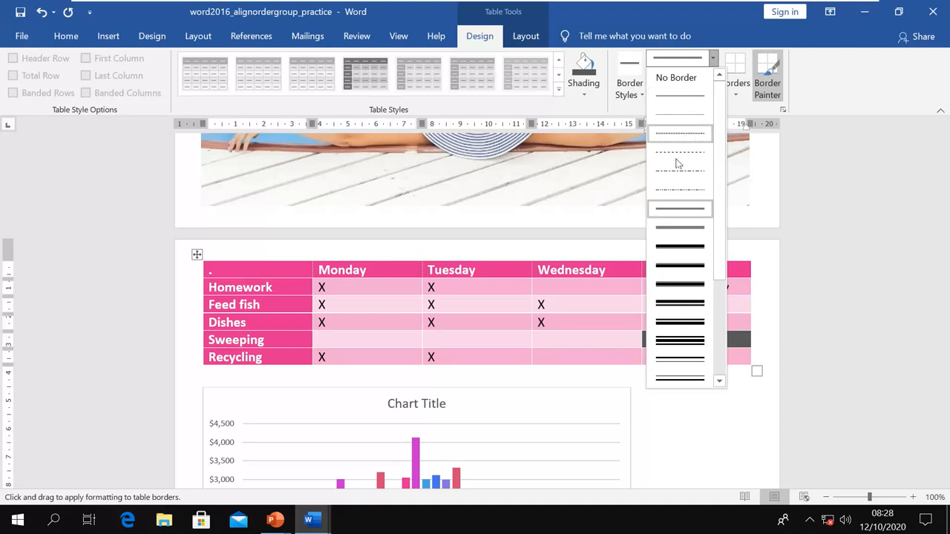
click(671, 229)
click(711, 75)
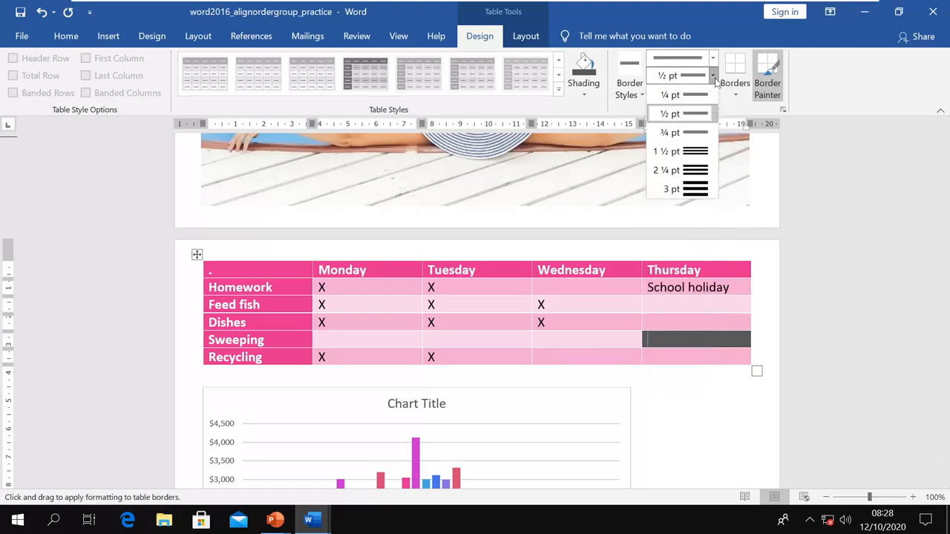
click(690, 113)
click(695, 93)
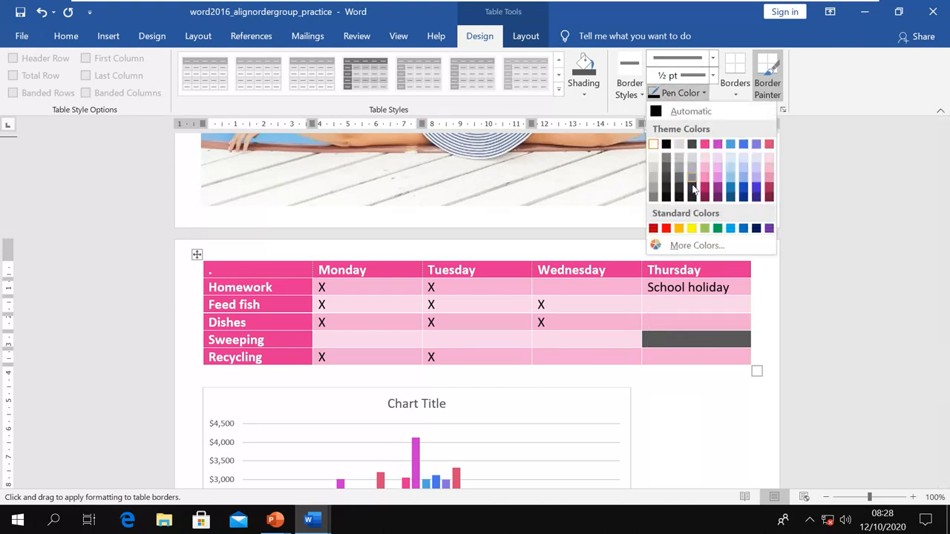
click(691, 228)
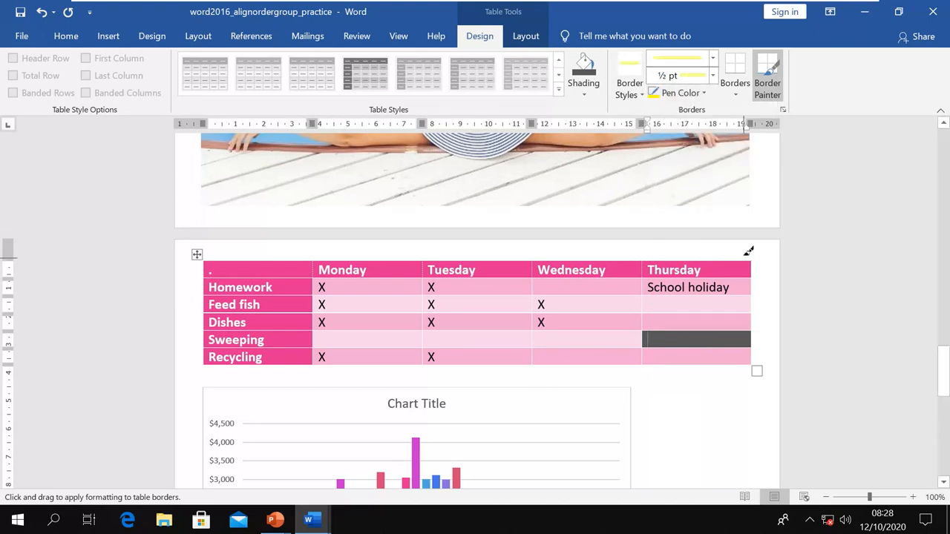
- Apply the yellow triple line as outside borders around the whole chores table
click(737, 94)
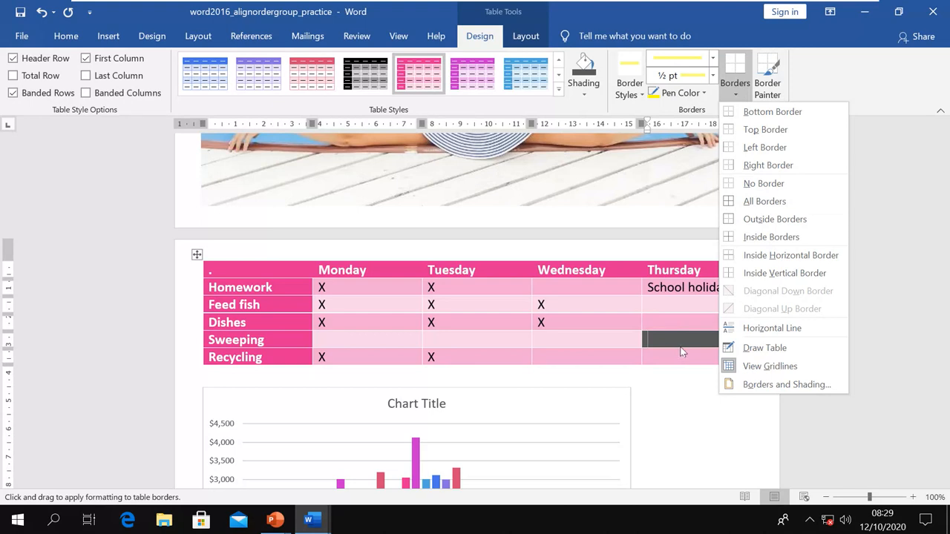
click(197, 266)
click(196, 255)
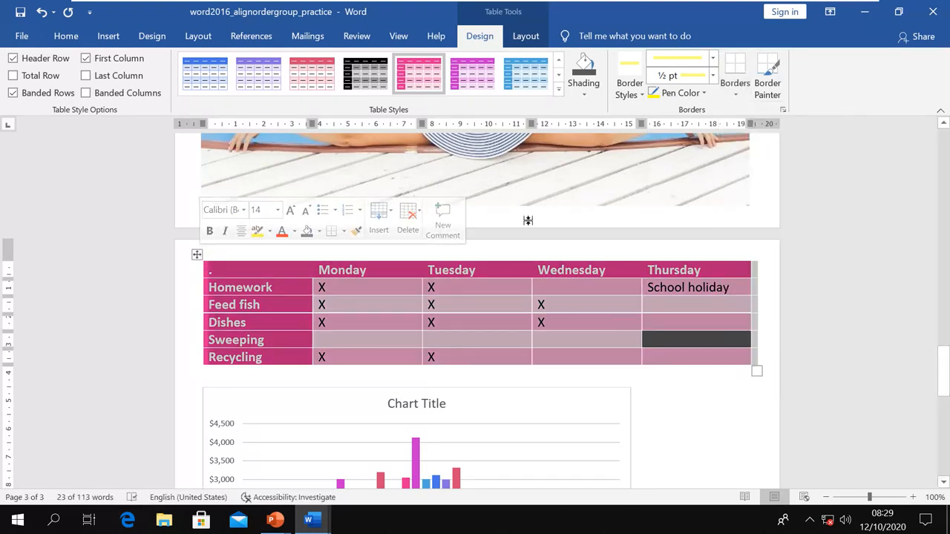
click(735, 94)
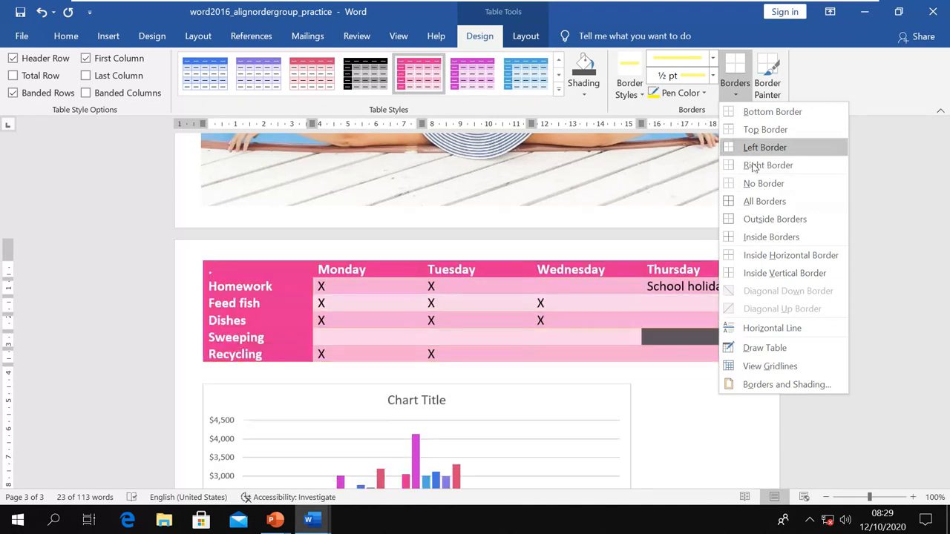
click(769, 222)
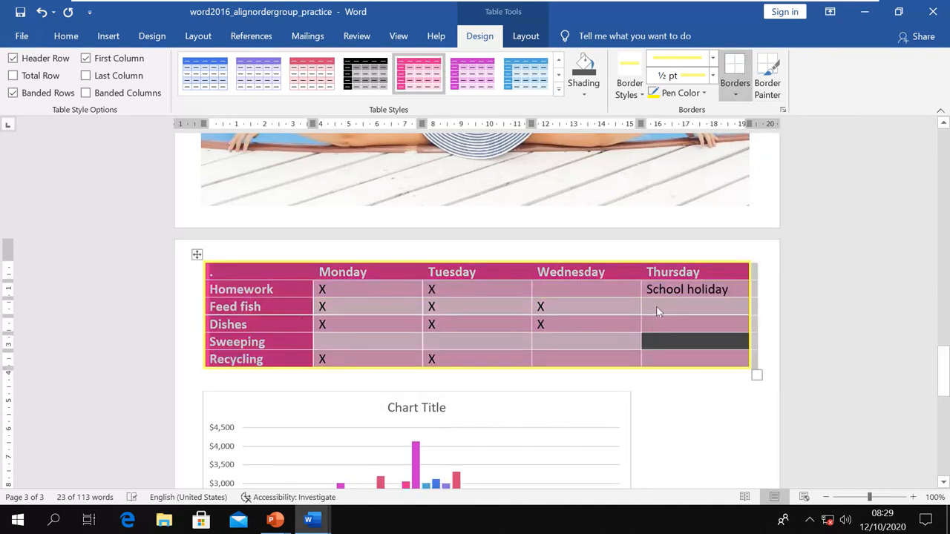
- Paint yellow borders below Homework's Tuesday and Wednesday cells and on both sides of Sweeping's Wednesday cell with the Border Painter
click(769, 83)
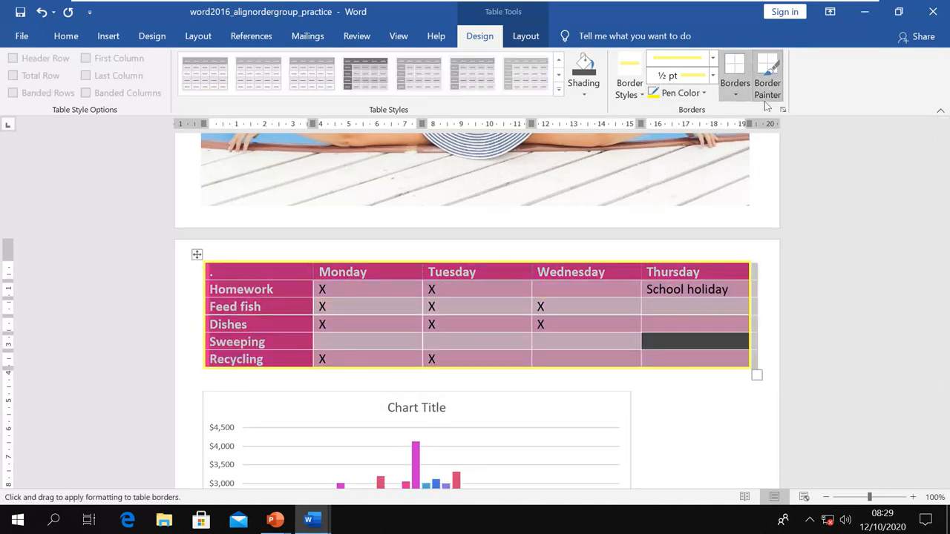
click(515, 297)
click(569, 298)
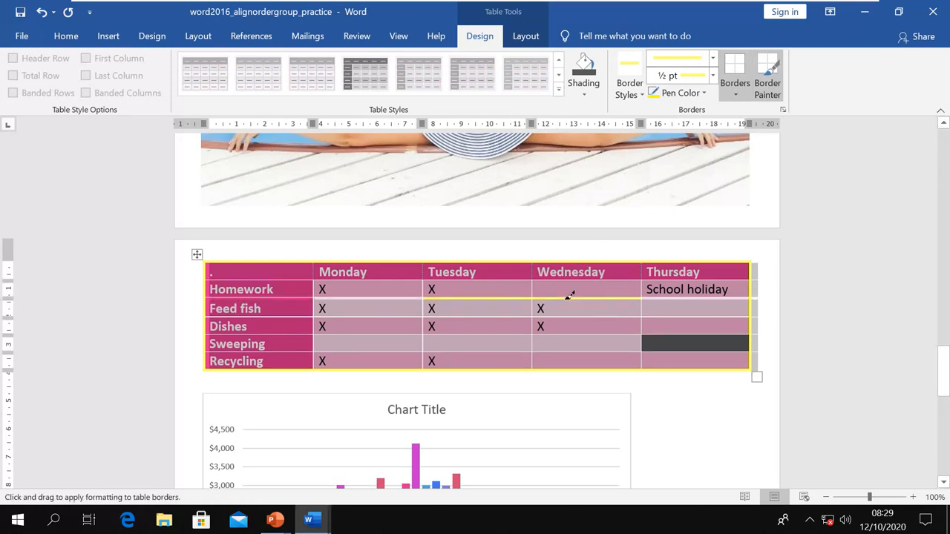
click(533, 343)
click(643, 343)
click(769, 86)
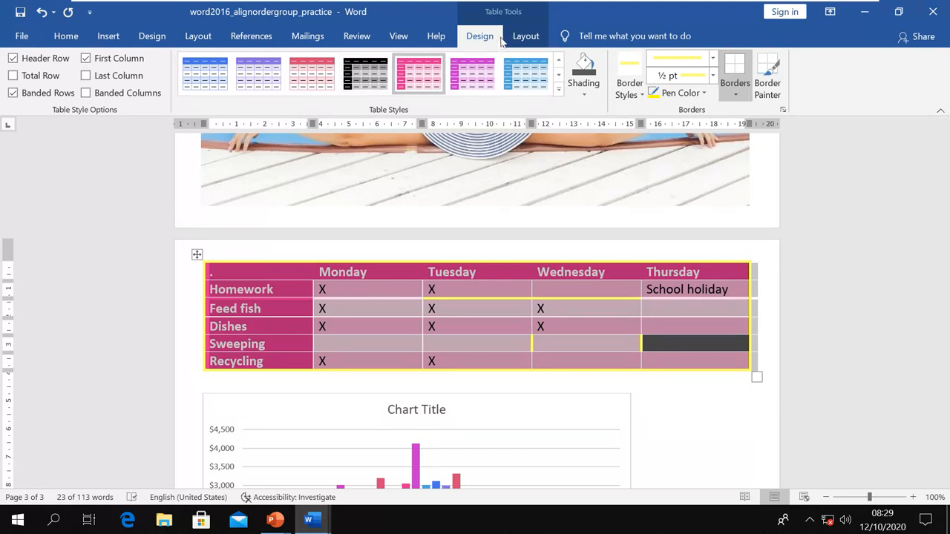
- Select the entire chores table and turn on View Gridlines
click(523, 39)
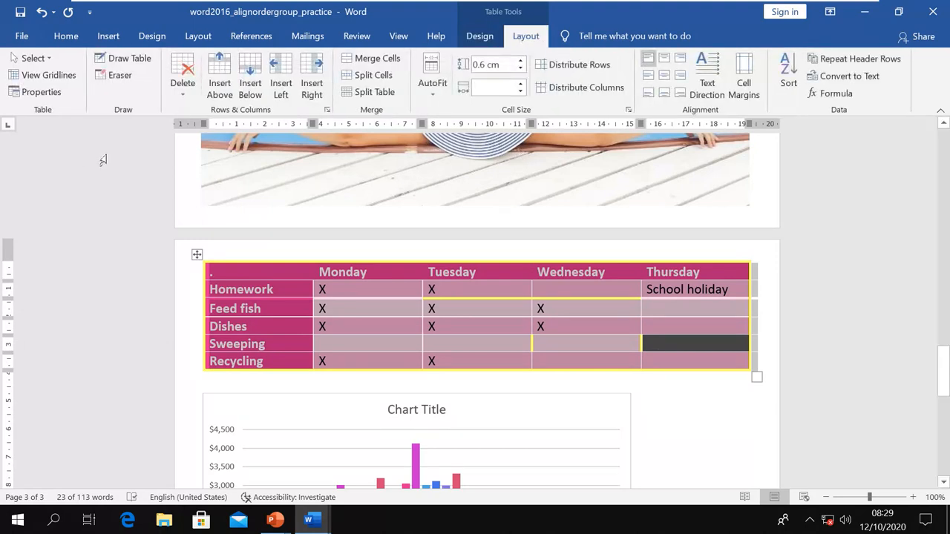
click(32, 58)
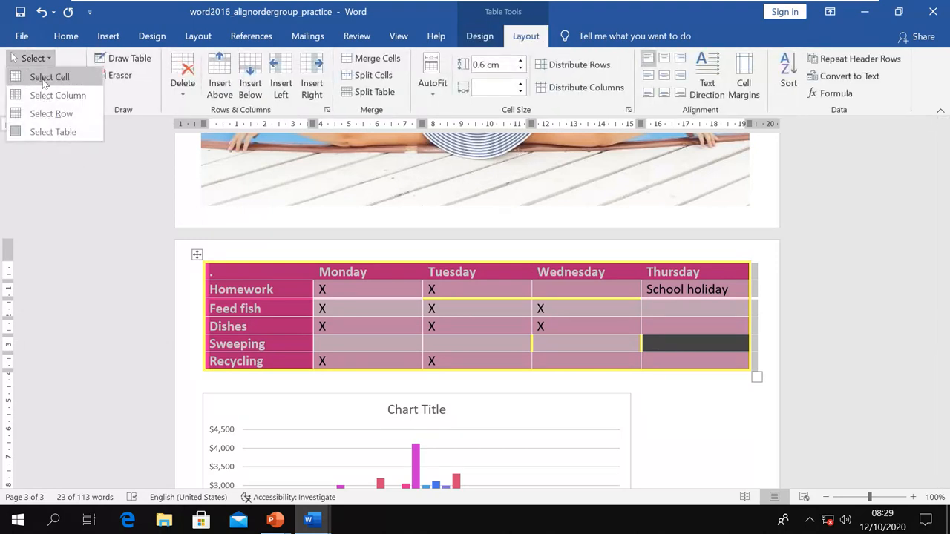
click(43, 77)
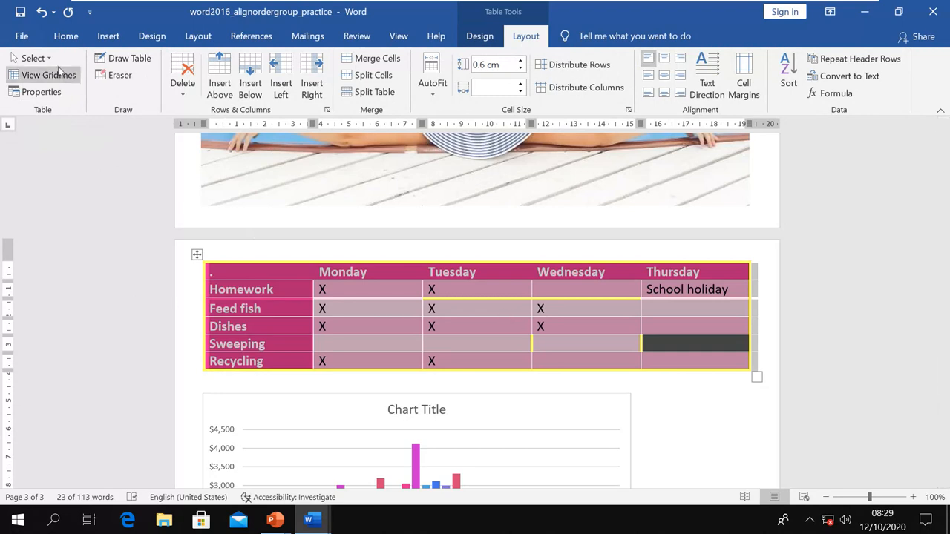
click(32, 58)
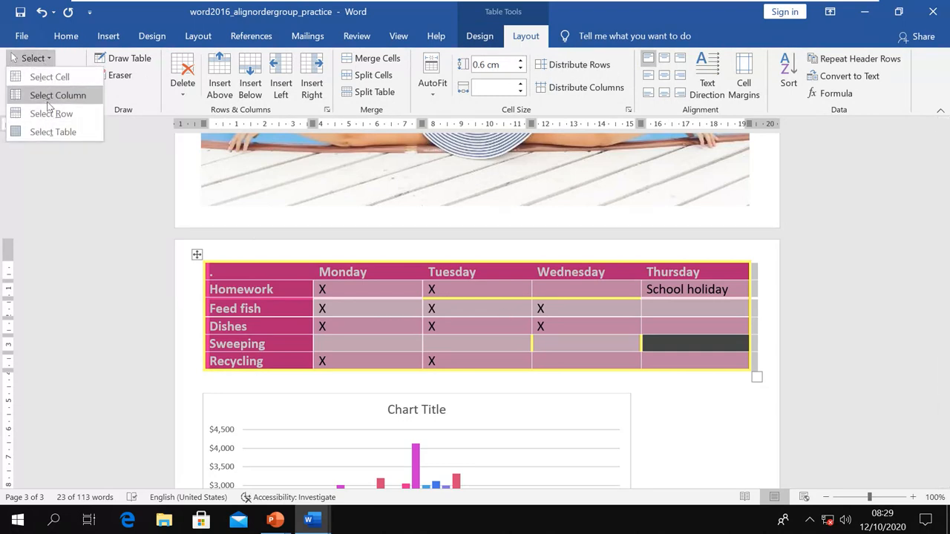
click(48, 134)
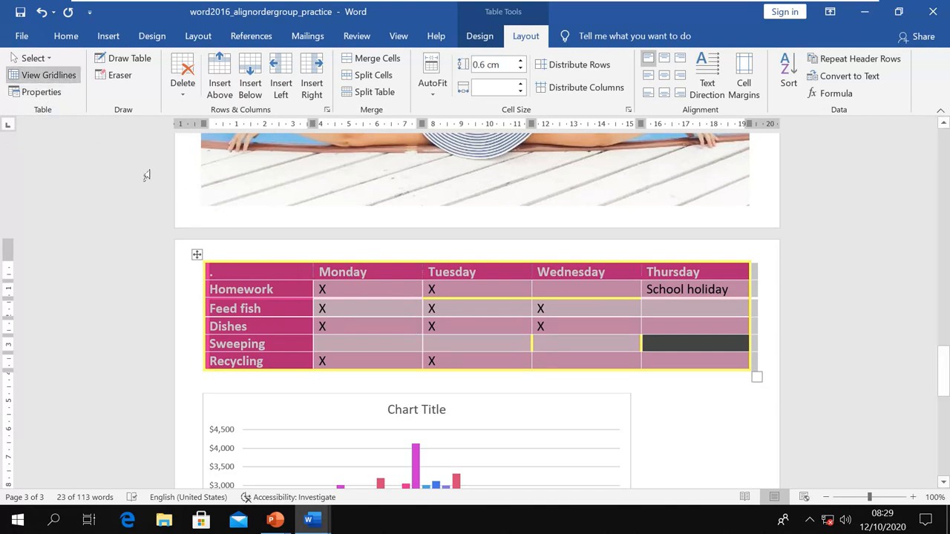
- Try drawing a line along the bottom edge of the Recycling row's Monday cell with Draw Table, and try out the Eraser
click(136, 65)
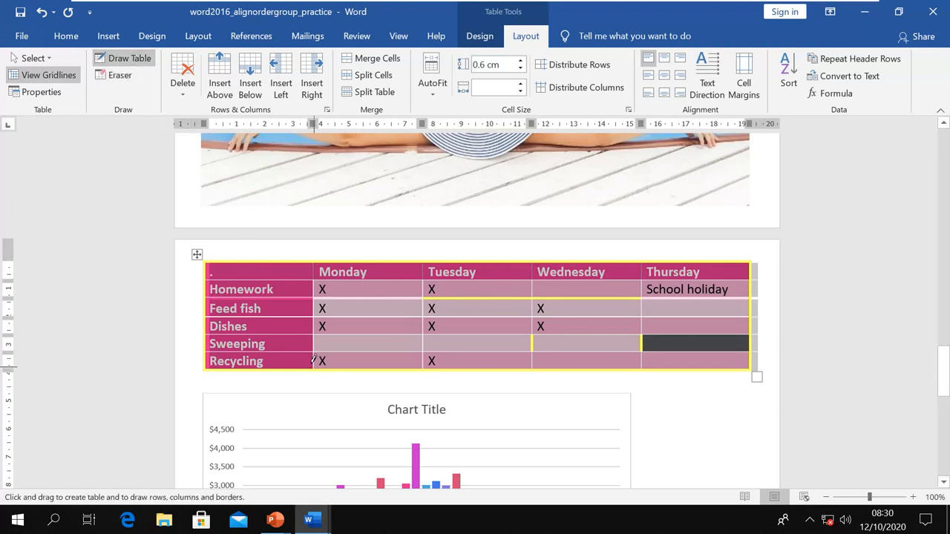
mouse_move(313, 370)
mouse_down()
mouse_move(385, 379)
mouse_move(426, 364)
mouse_up()
click(118, 77)
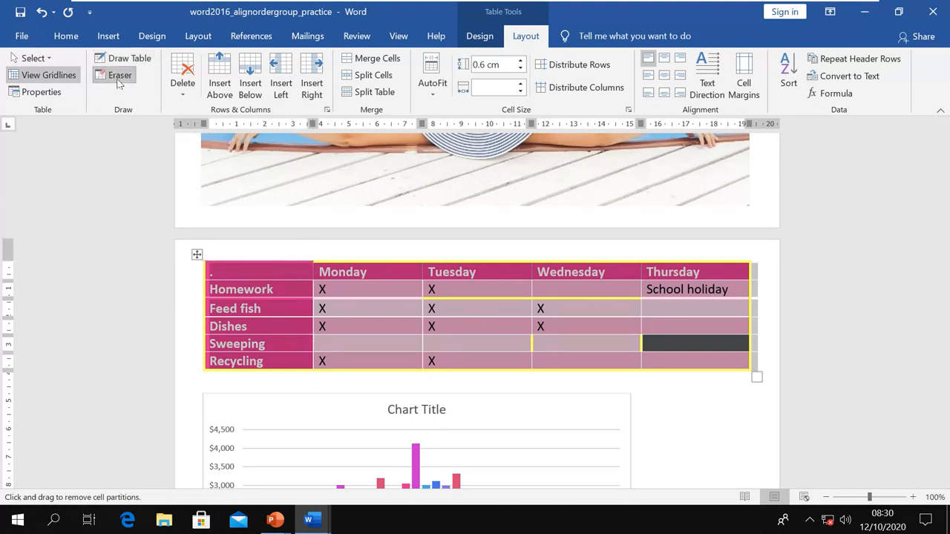
click(183, 97)
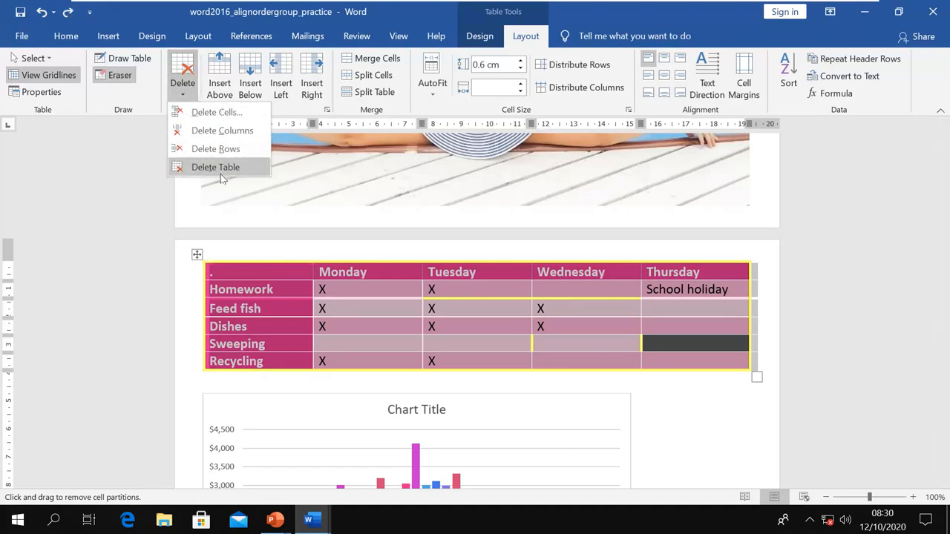
key(Escape)
key(Escape)
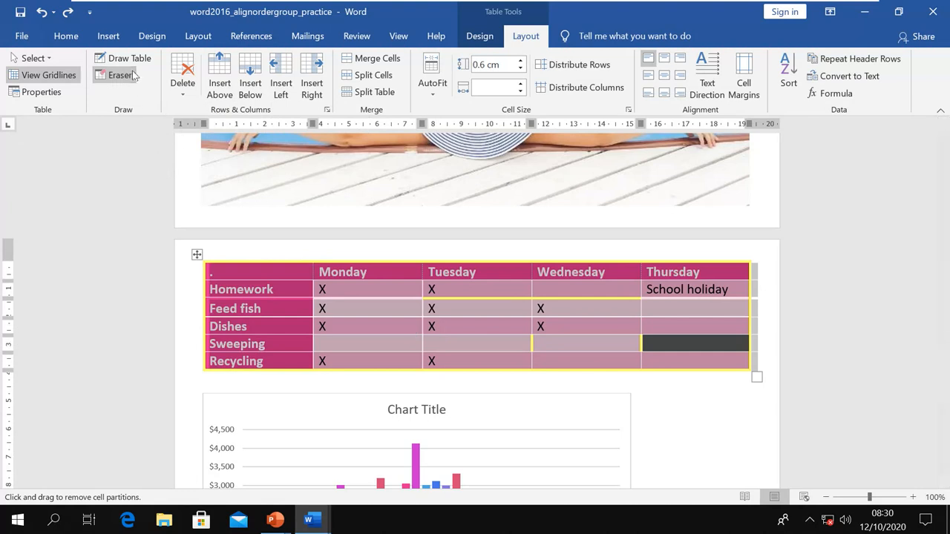
- Try deleting the Feed fish row with Delete Cells set to Delete entire row, and undo the deletion
click(354, 308)
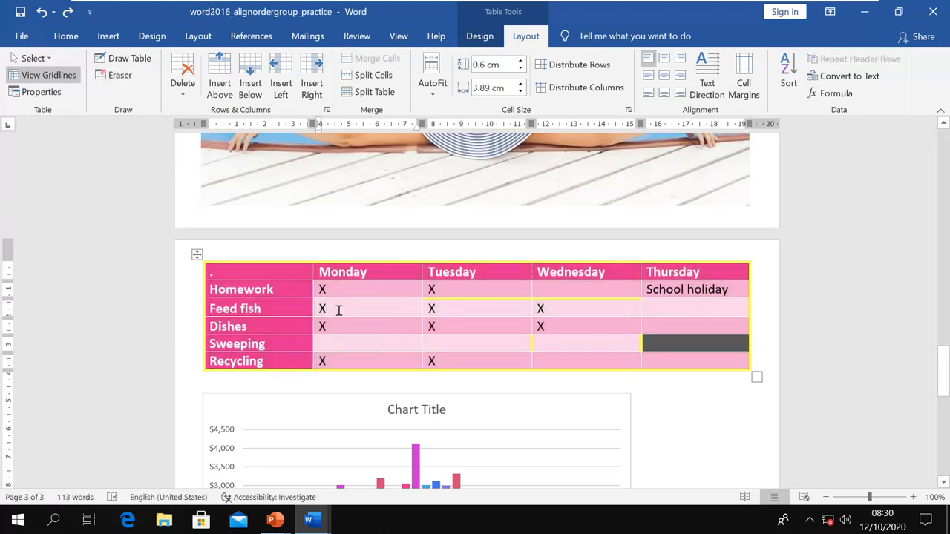
click(183, 95)
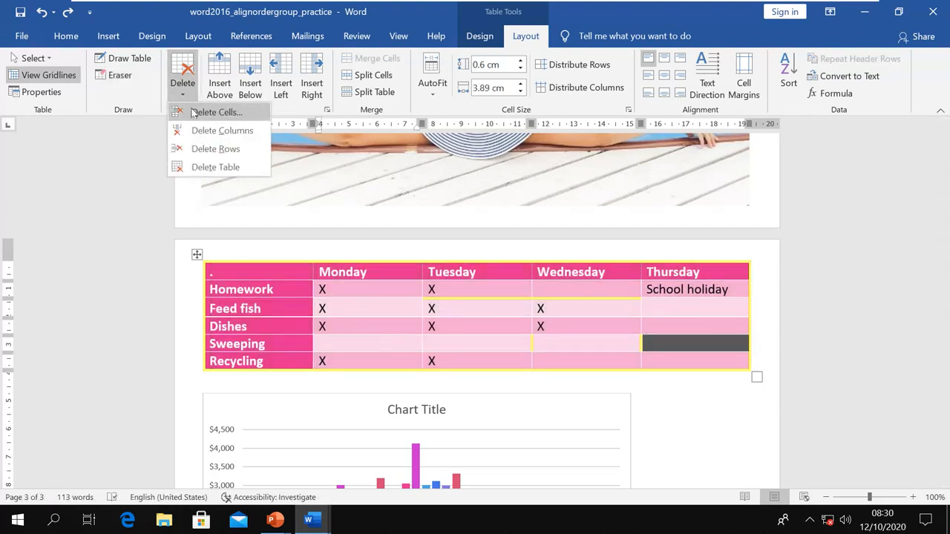
click(195, 112)
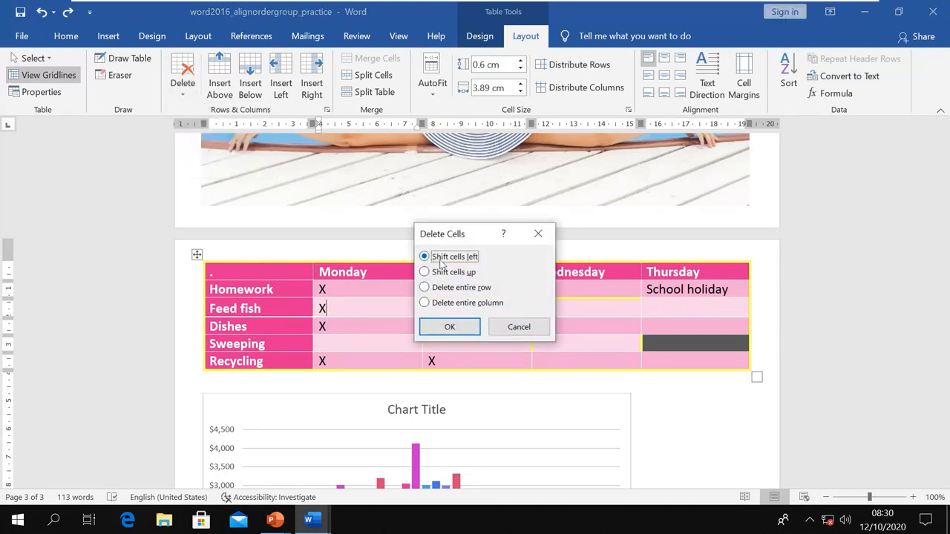
click(435, 293)
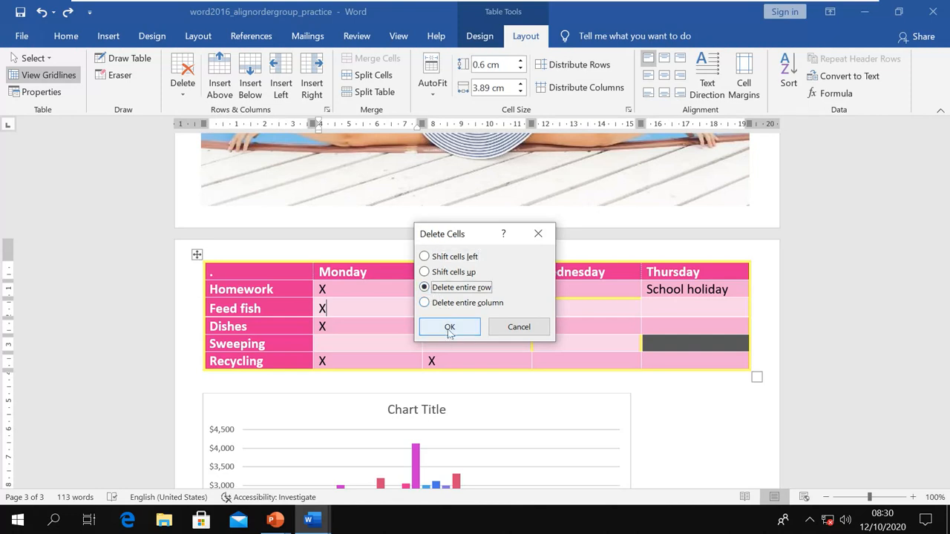
click(448, 327)
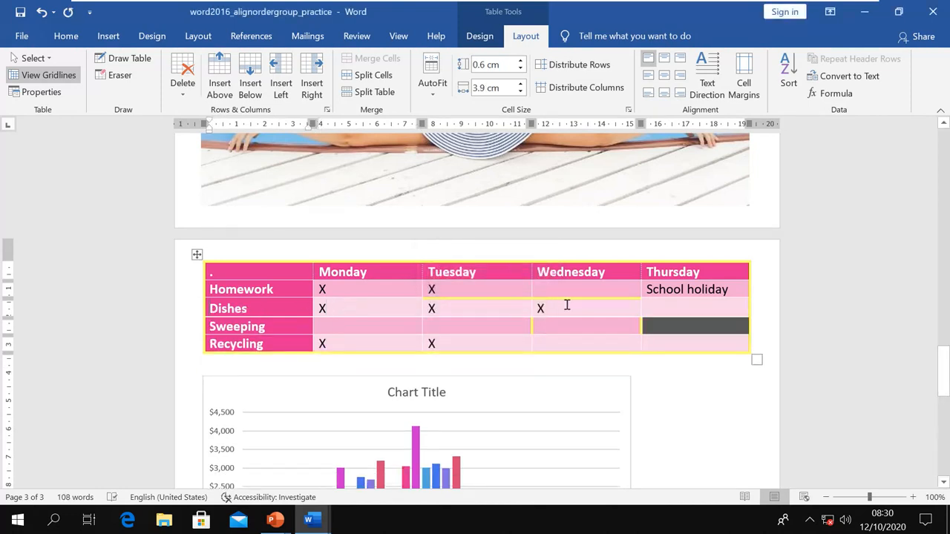
key(ctrl+z)
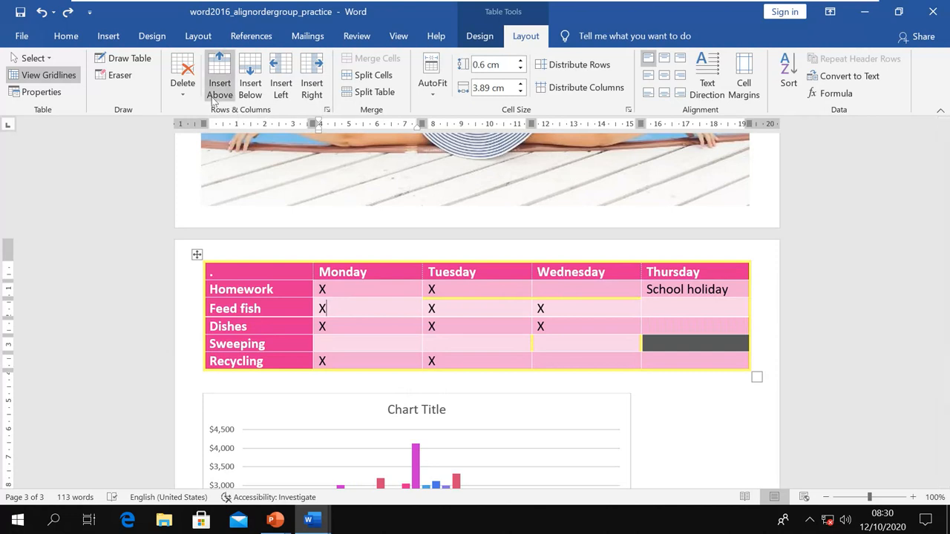
- Try deleting the Monday column from the chores table, and undo the deletion
click(183, 83)
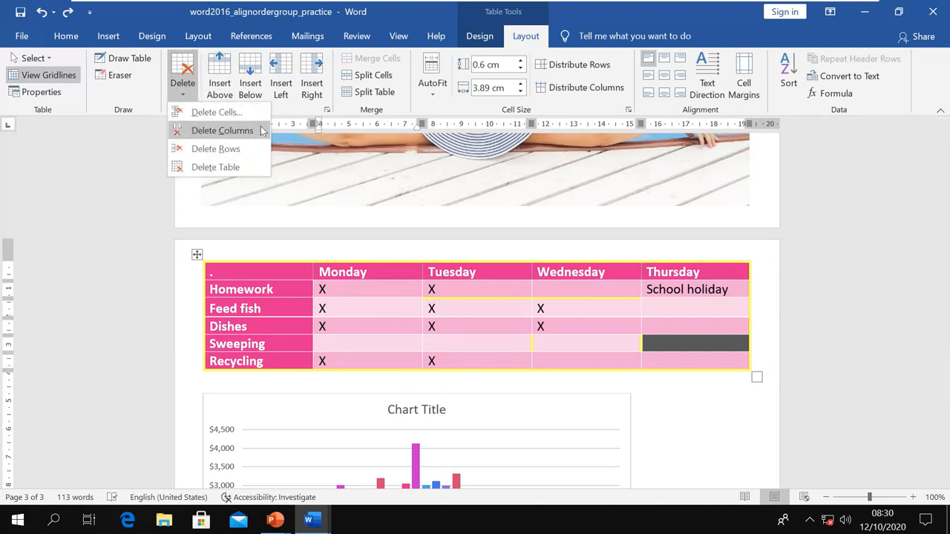
click(223, 132)
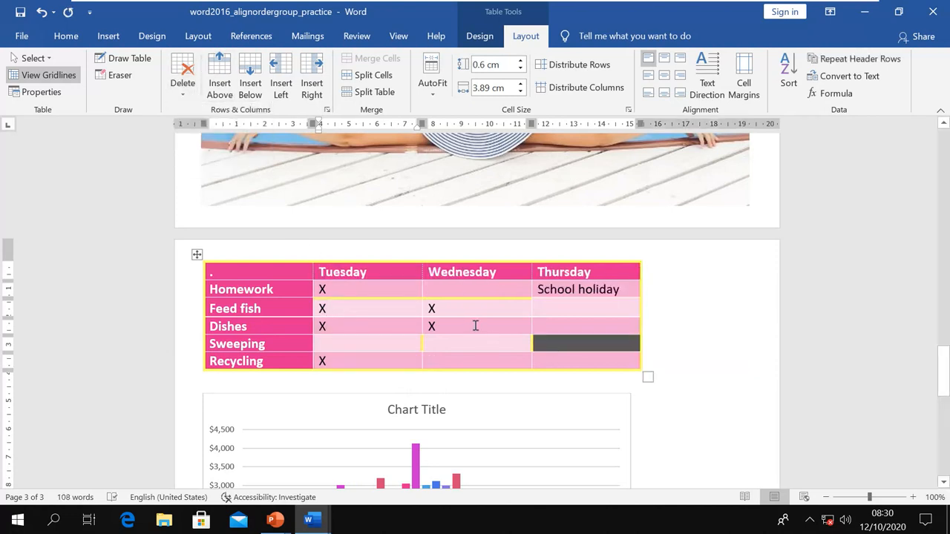
key(ctrl+z)
click(183, 87)
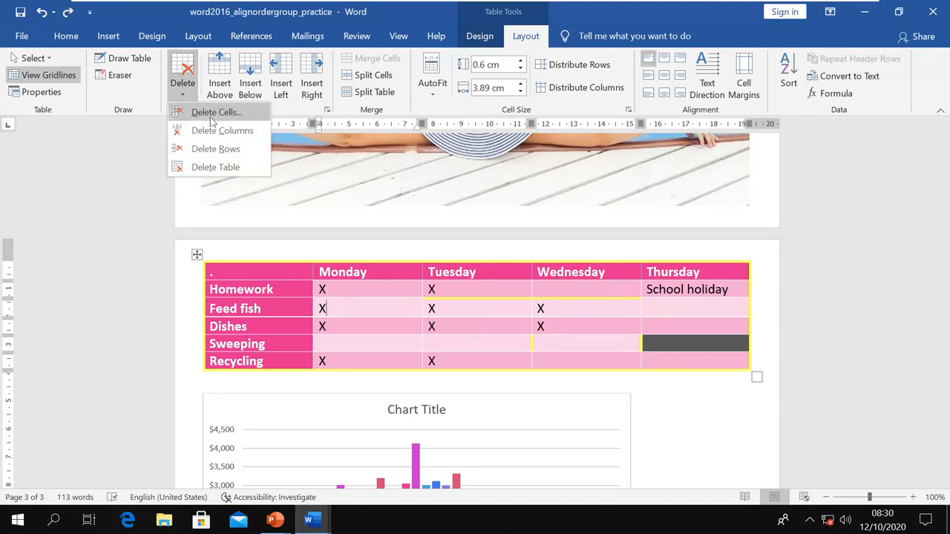
click(382, 309)
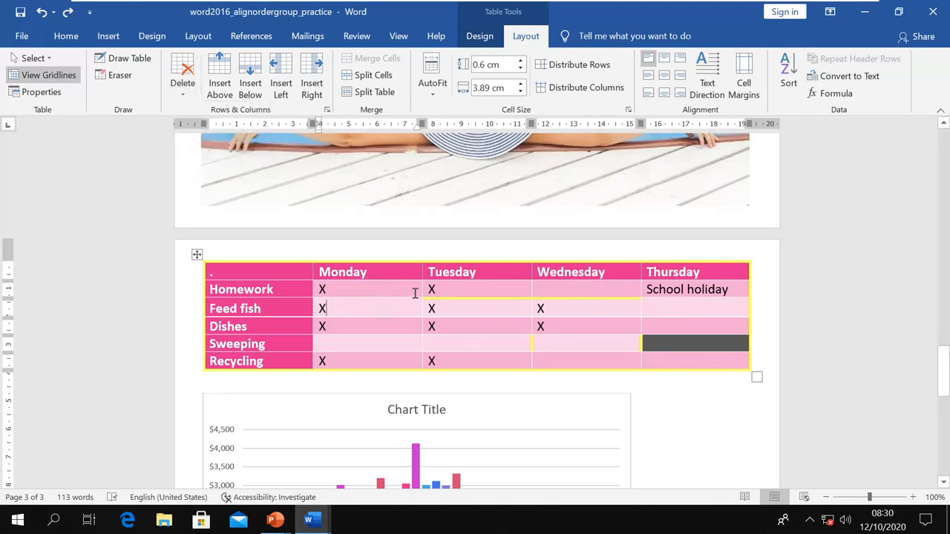
- Insert an empty row above the weekday header row and another empty row directly below it
click(369, 291)
click(470, 288)
click(221, 100)
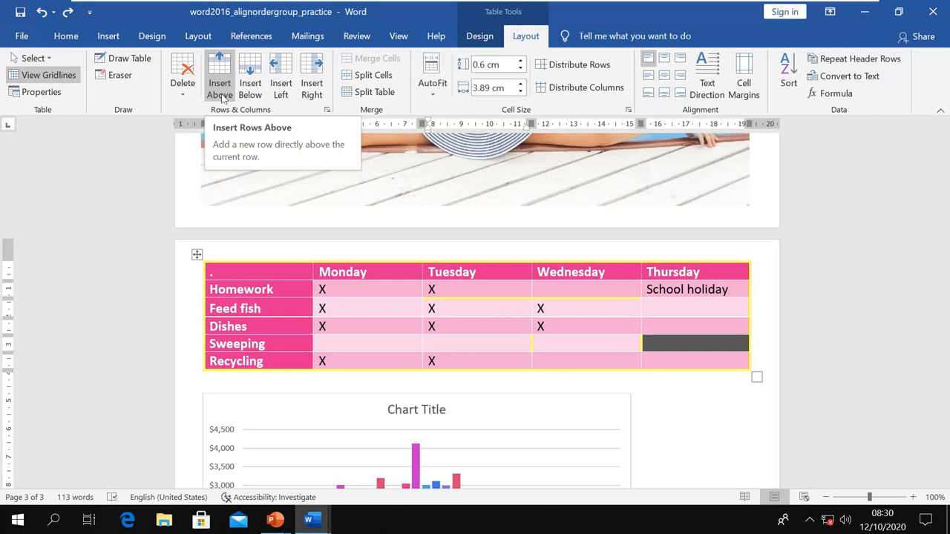
click(222, 100)
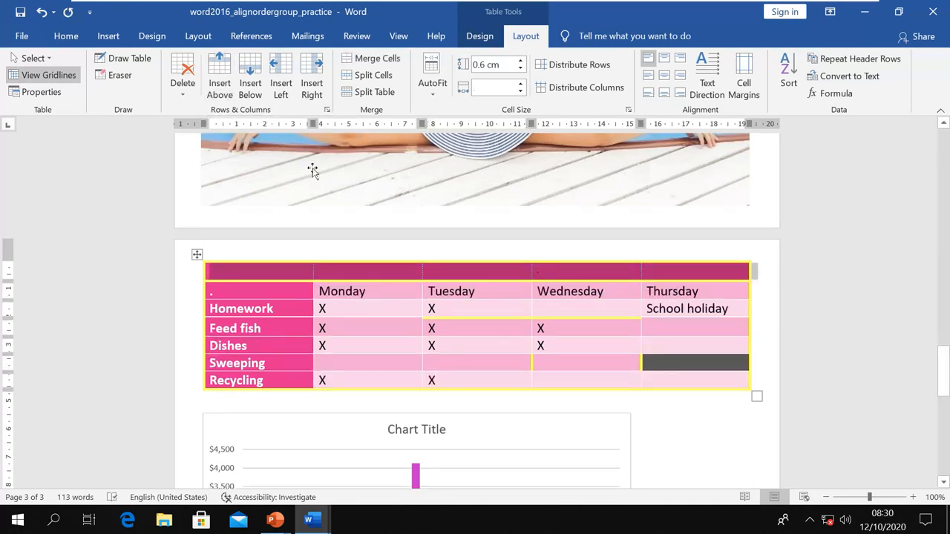
click(488, 290)
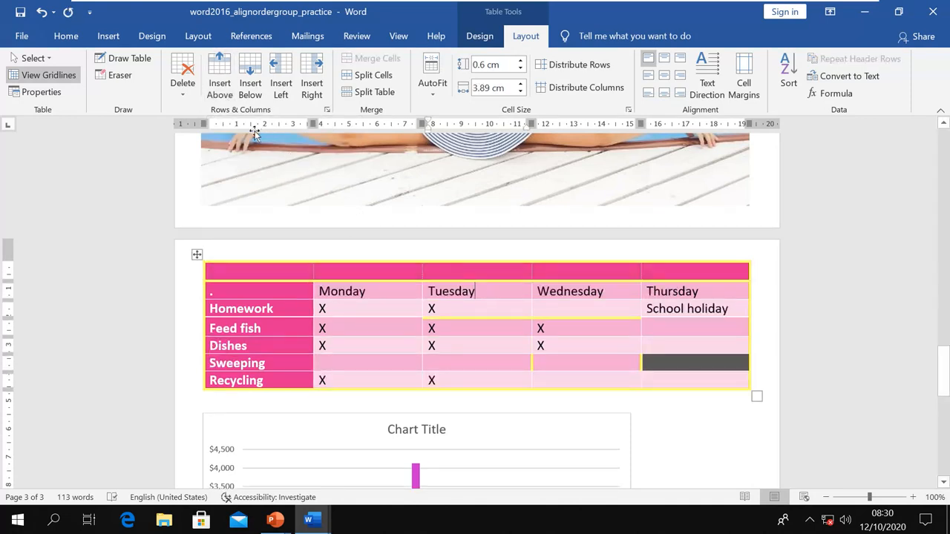
click(251, 89)
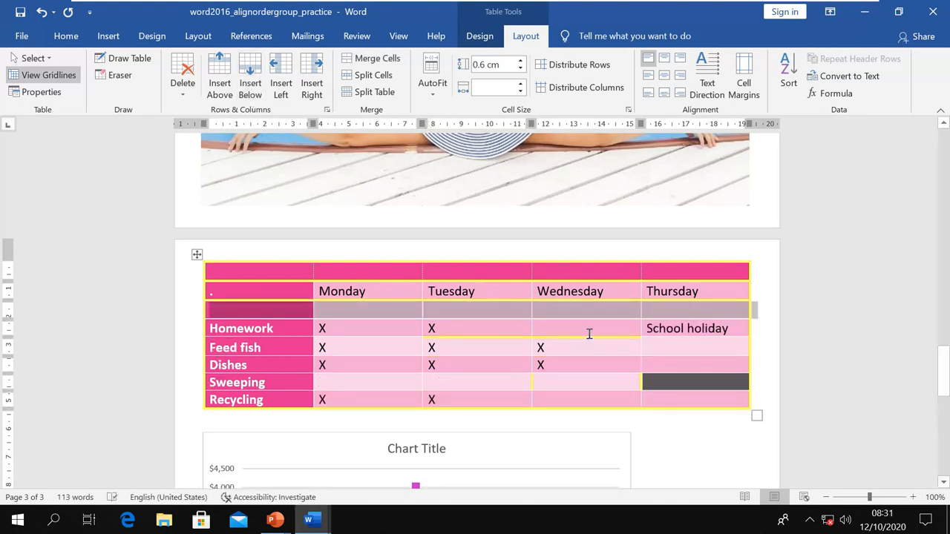
- Insert an empty column on each side of the Tuesday column
click(475, 291)
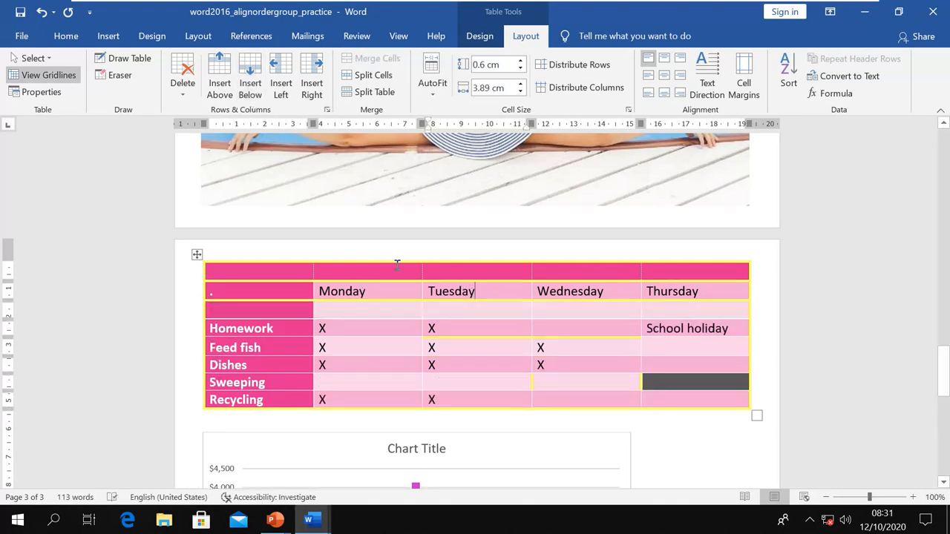
click(281, 89)
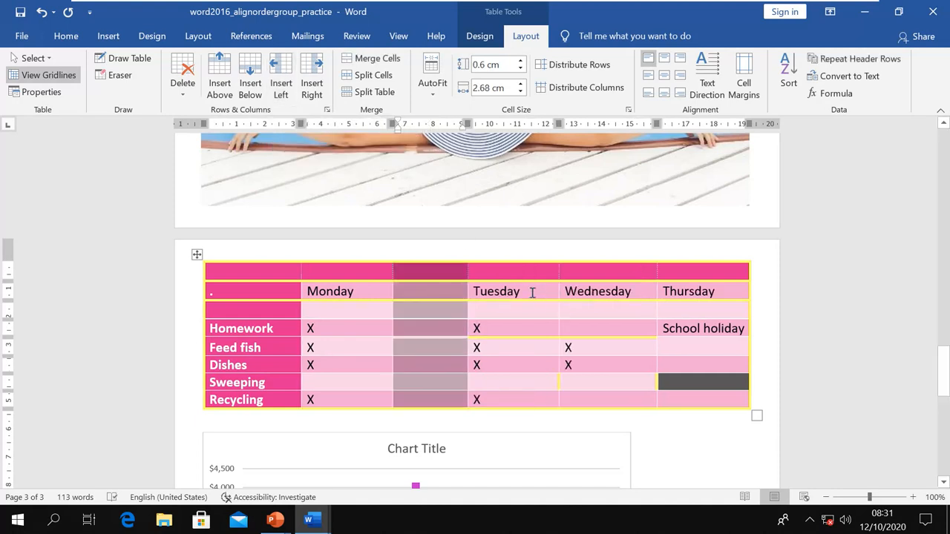
click(532, 292)
click(311, 90)
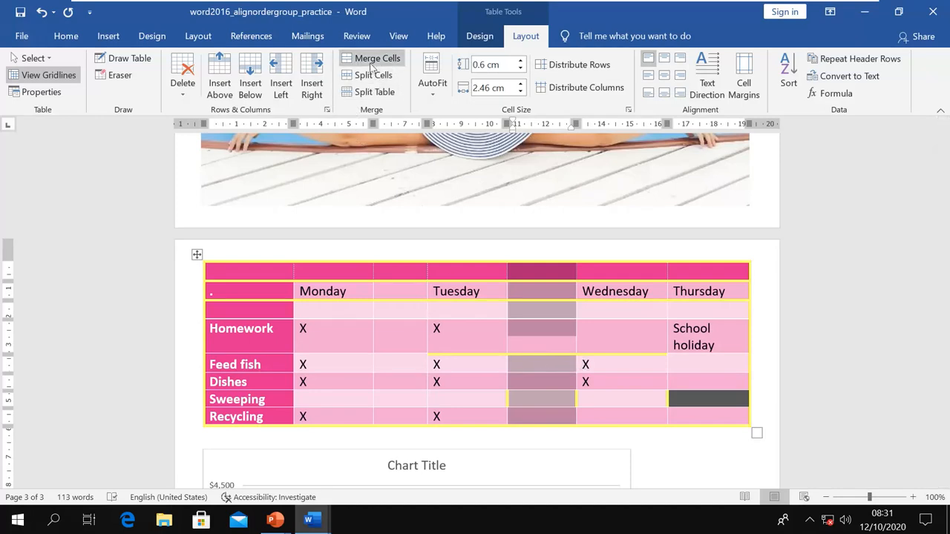
- Merge the Wednesday and Thursday header cells, and split the School holiday cell into 2 columns and 1 row
drag(603, 289, 671, 287)
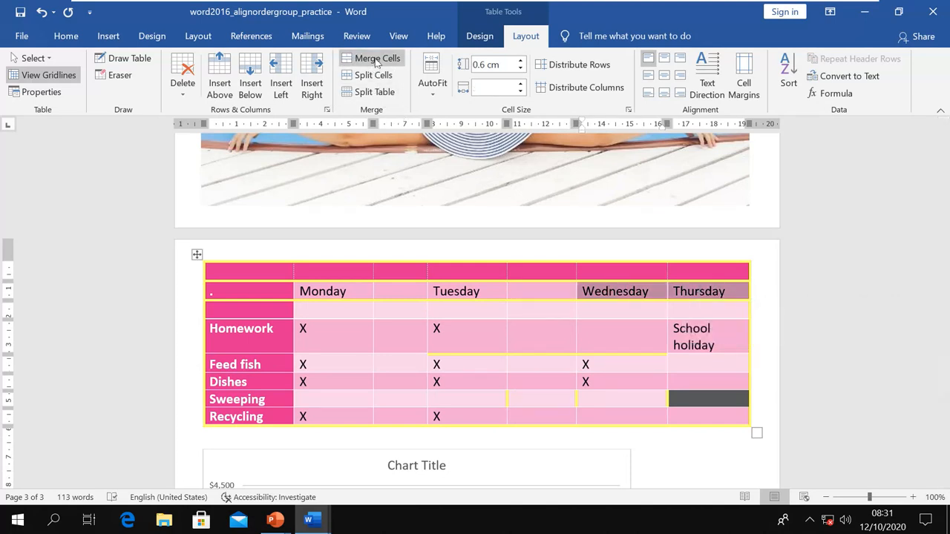
click(377, 59)
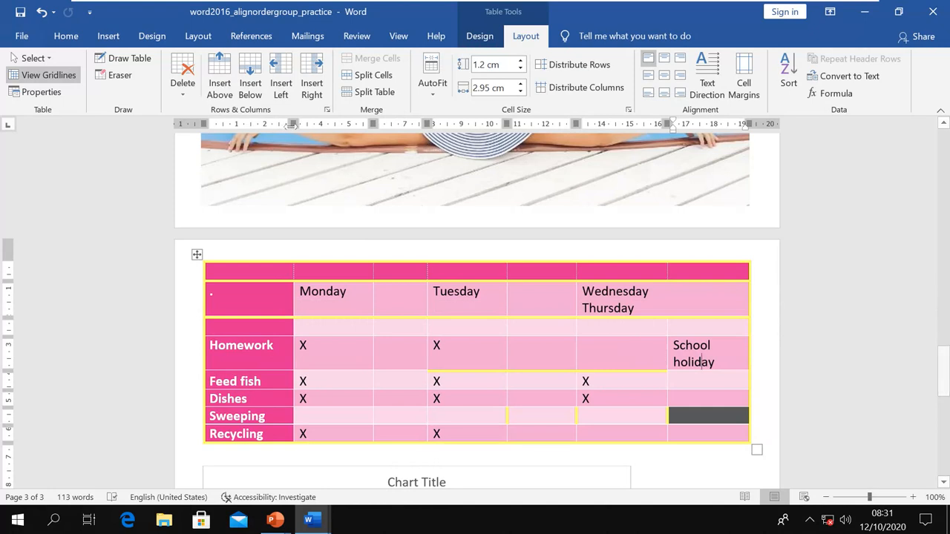
click(363, 76)
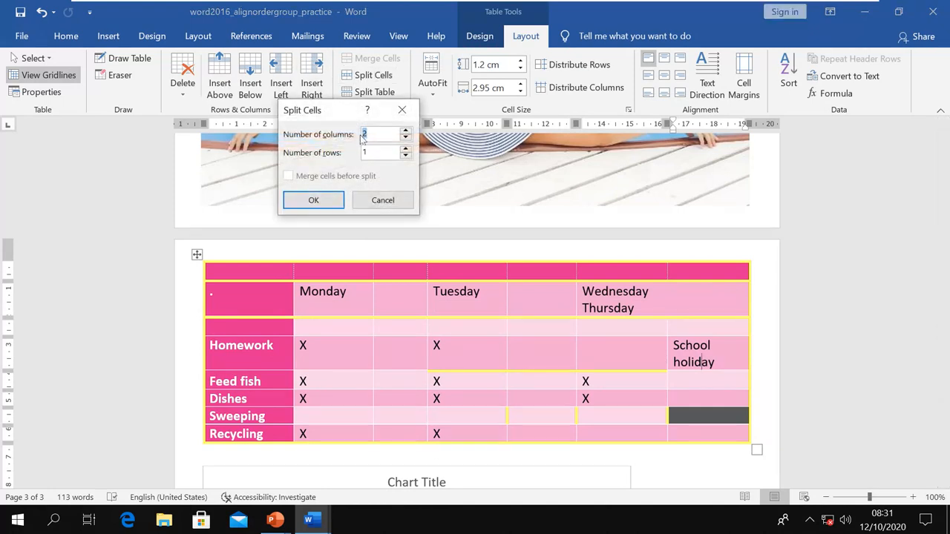
click(314, 199)
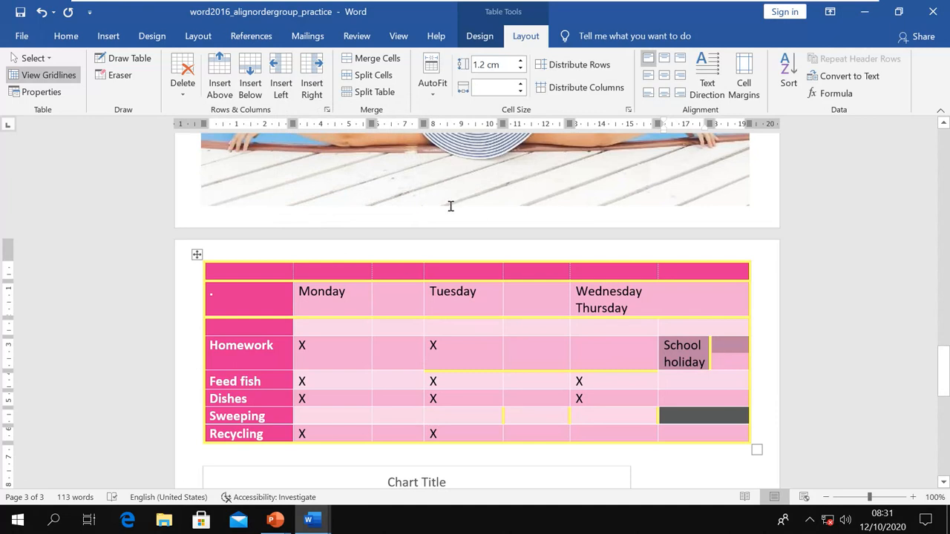
- Apply AutoFit Contents to the chores table and distribute its rows and columns evenly
click(599, 305)
click(433, 82)
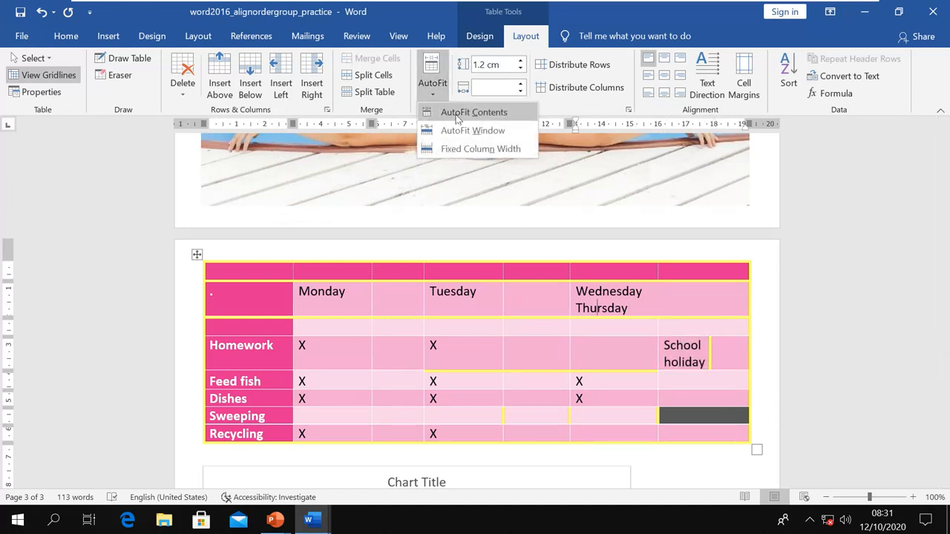
click(474, 112)
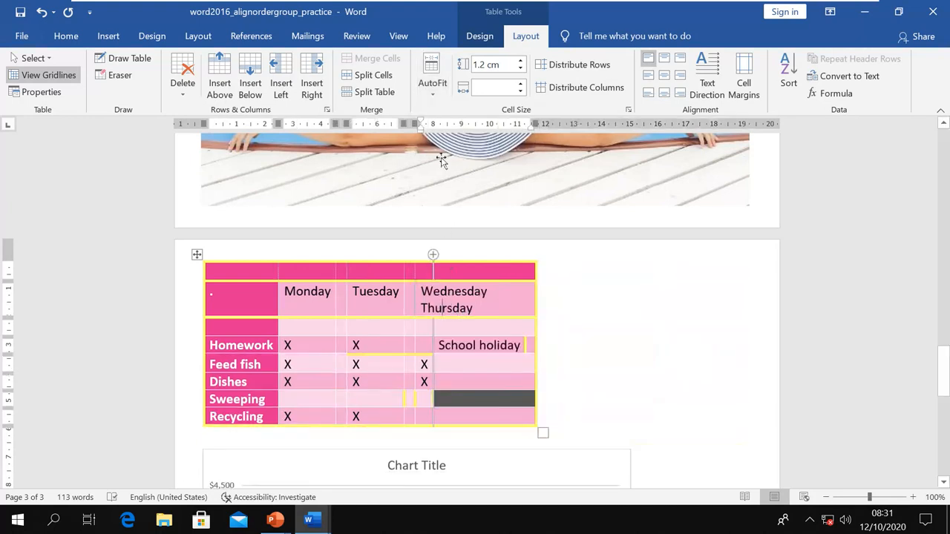
click(587, 65)
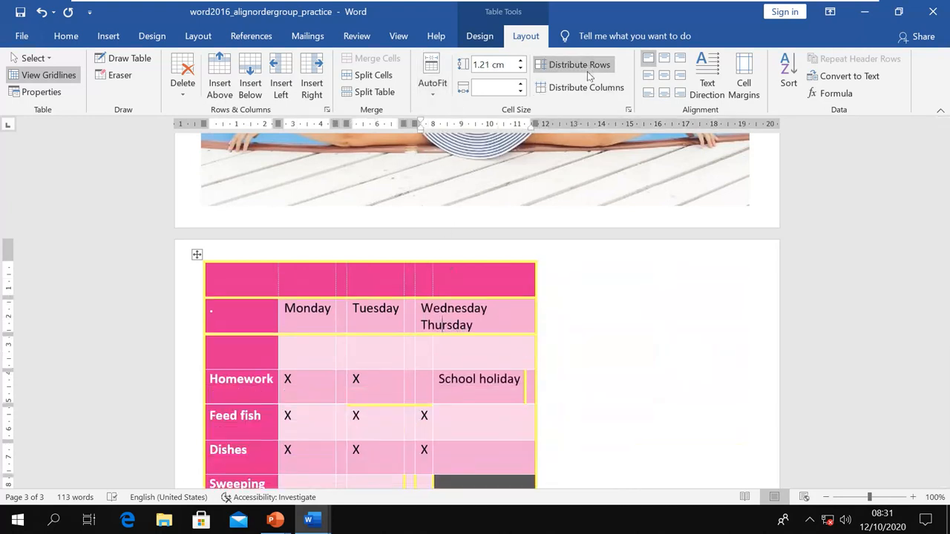
click(590, 87)
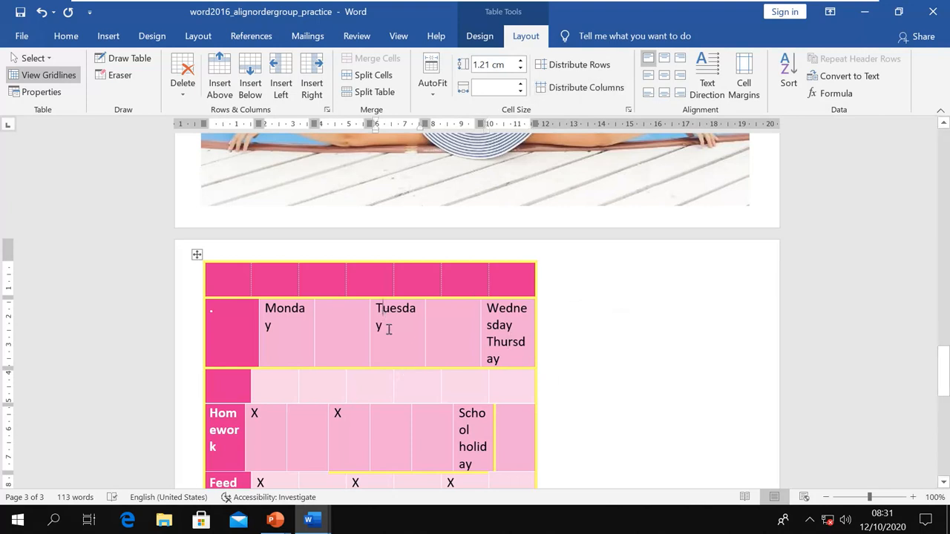
- Try out different cell alignments on the X in the Homework row's Tuesday cell, finishing with top right
click(353, 407)
scroll(486, 370, down, 2)
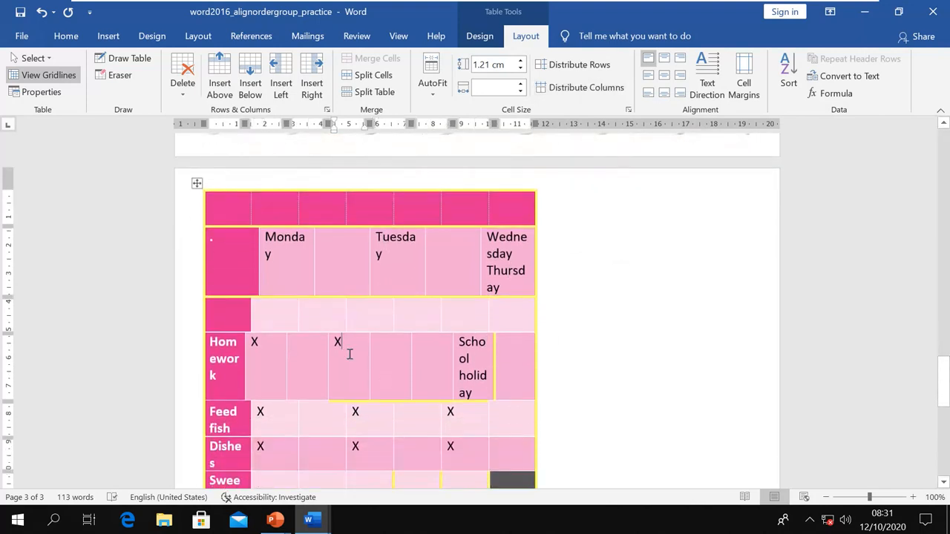
click(663, 58)
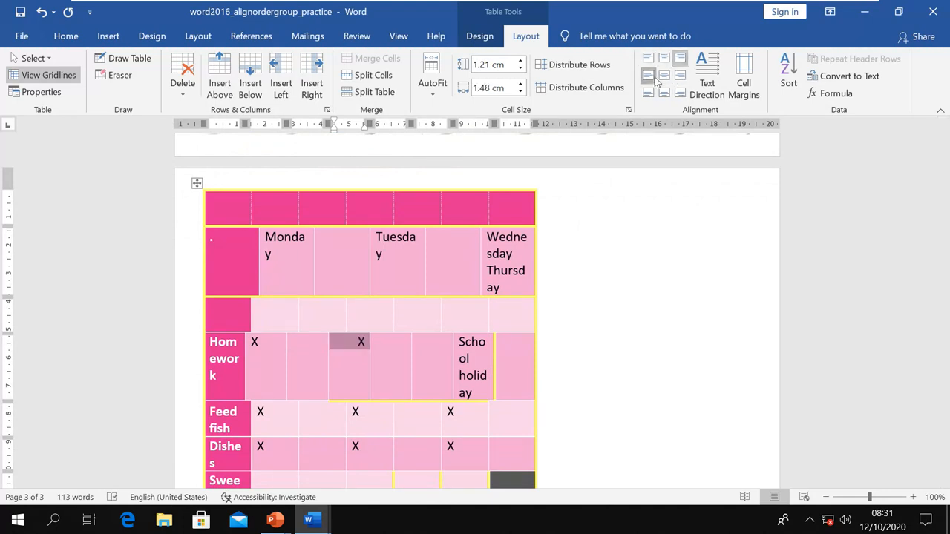
click(649, 76)
click(664, 76)
click(680, 93)
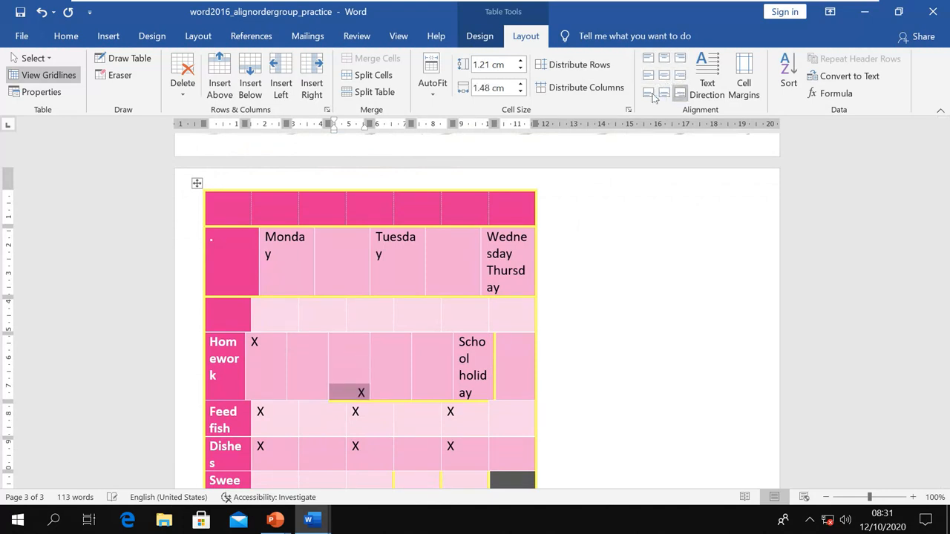
click(648, 92)
click(664, 93)
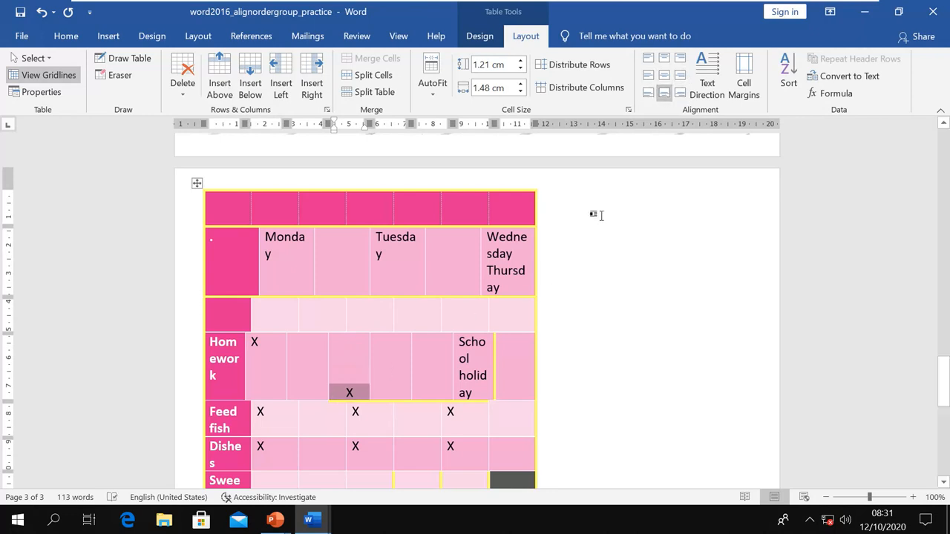
click(649, 76)
click(651, 58)
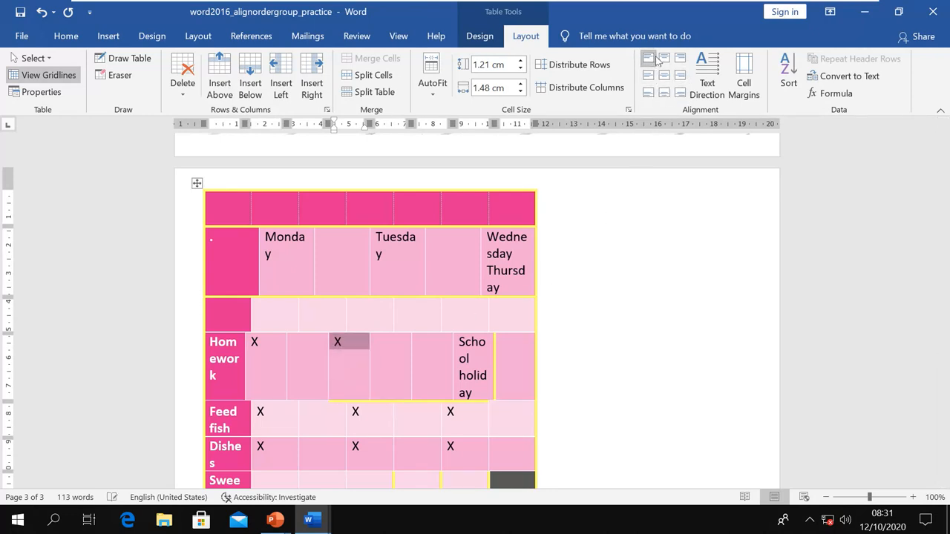
click(663, 58)
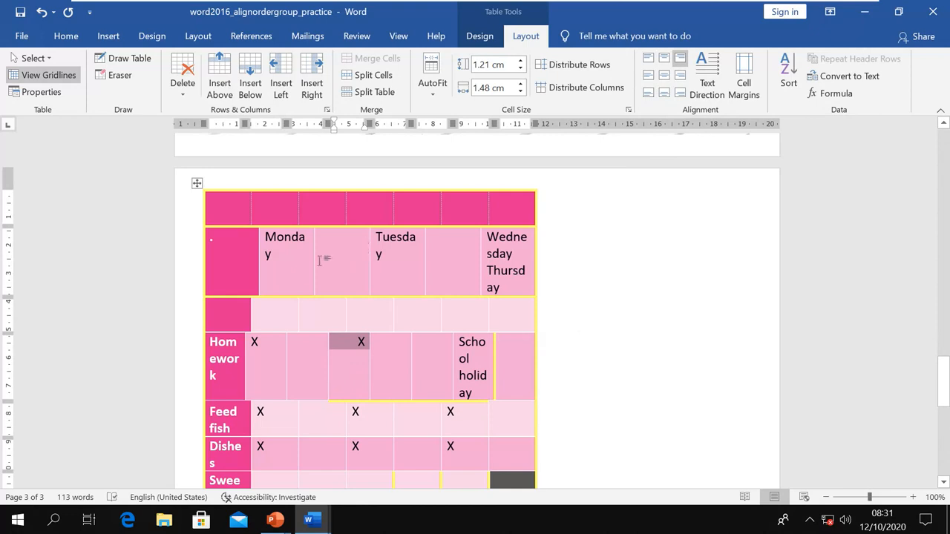
- Select the whole chores table and distribute its rows evenly
scroll(353, 354, down, 3)
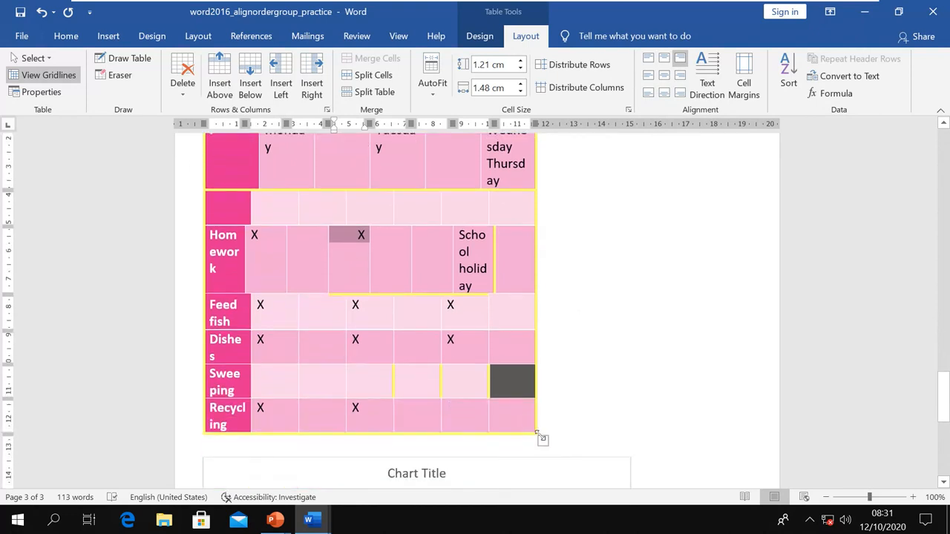
scroll(431, 349, up, 2)
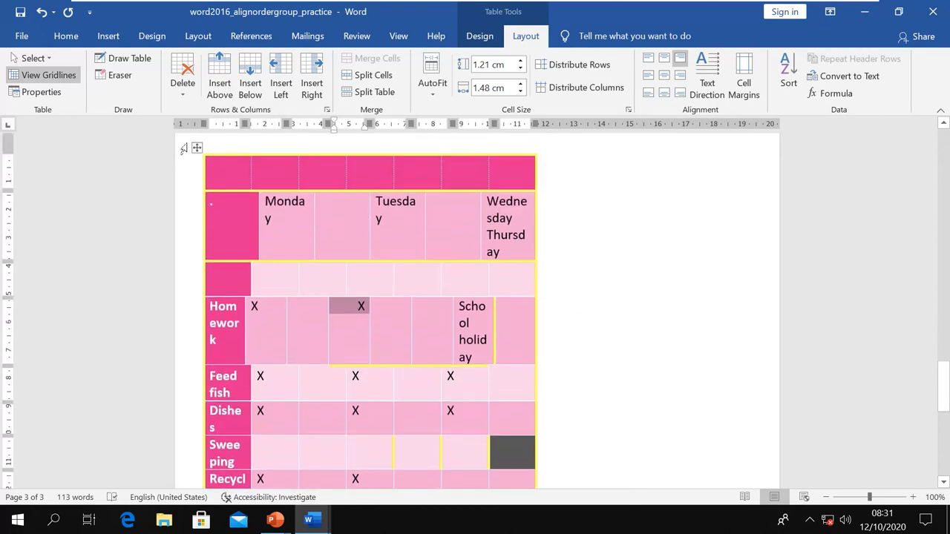
click(197, 147)
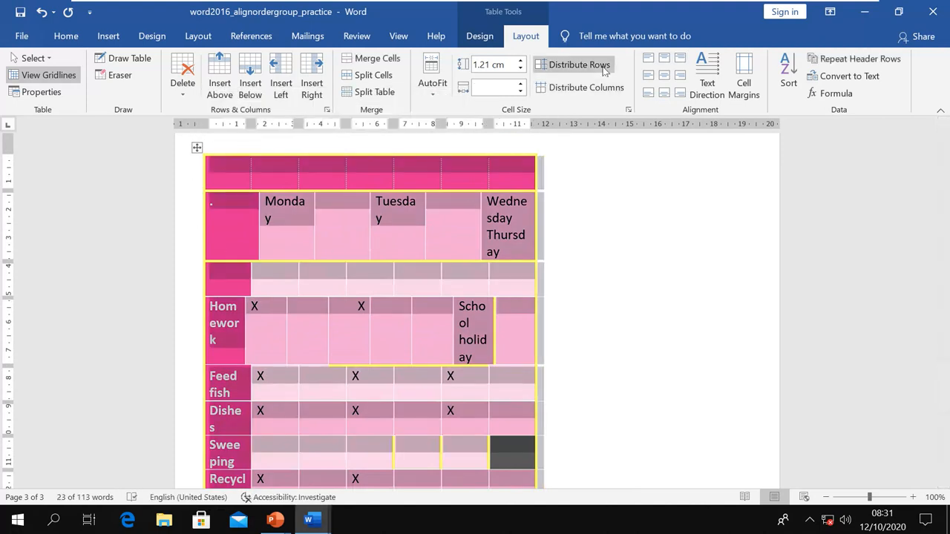
click(579, 65)
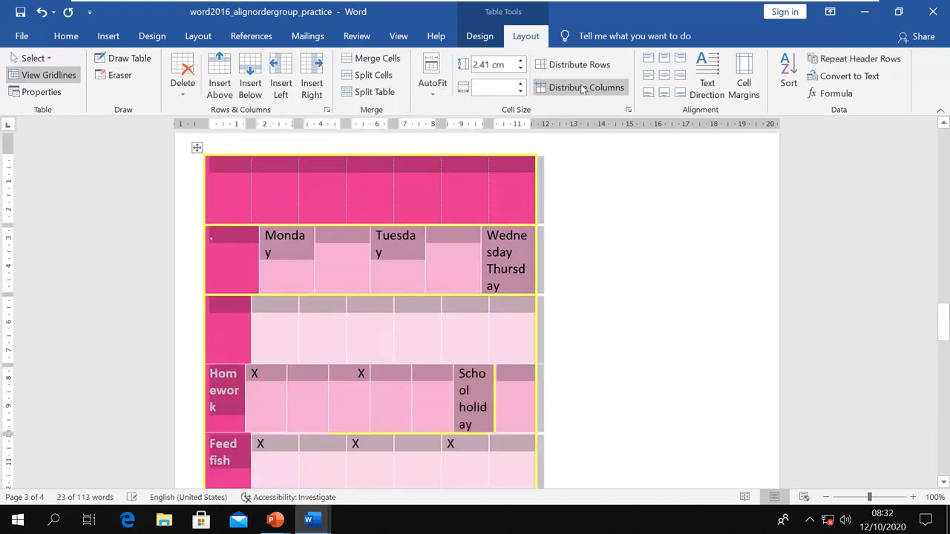
- Try Fixed Column Width on the selected table, and apply AutoFit Window to stretch it to the page width
click(432, 83)
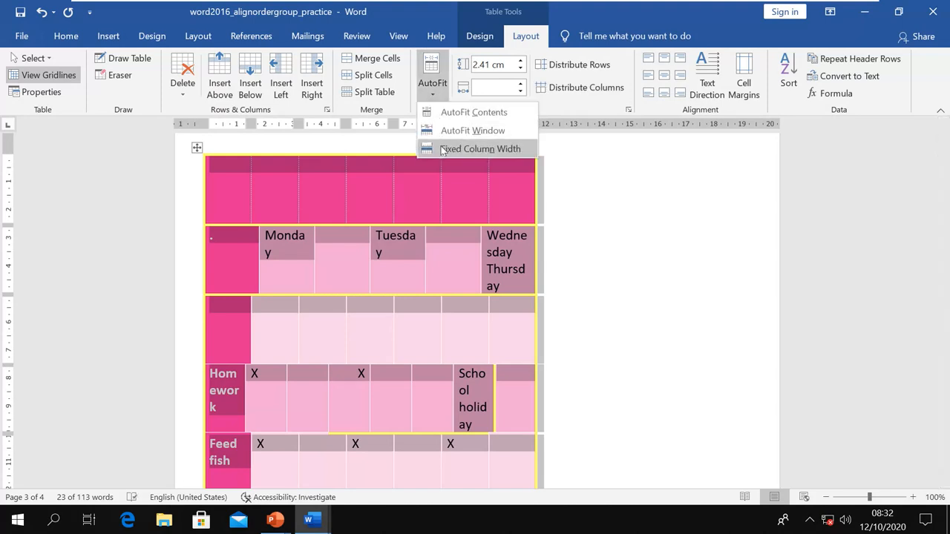
click(480, 149)
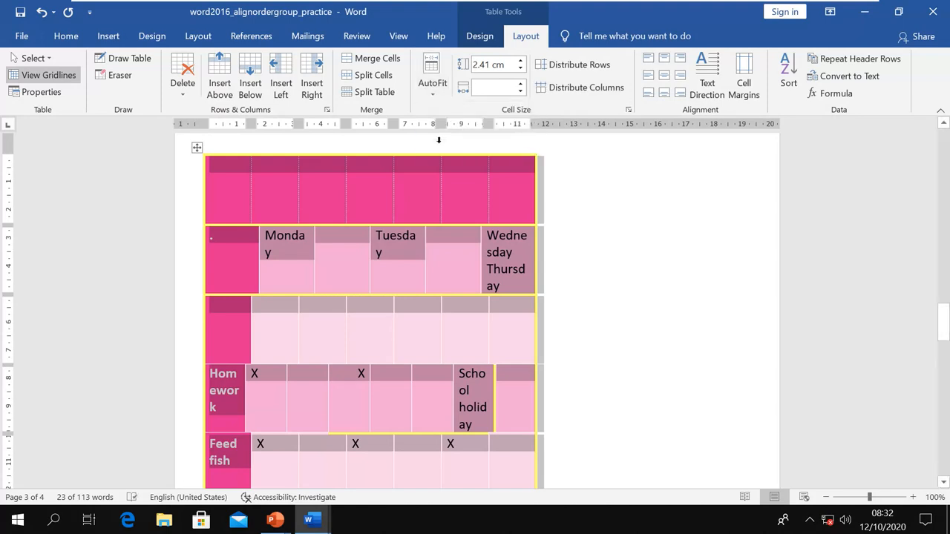
click(434, 86)
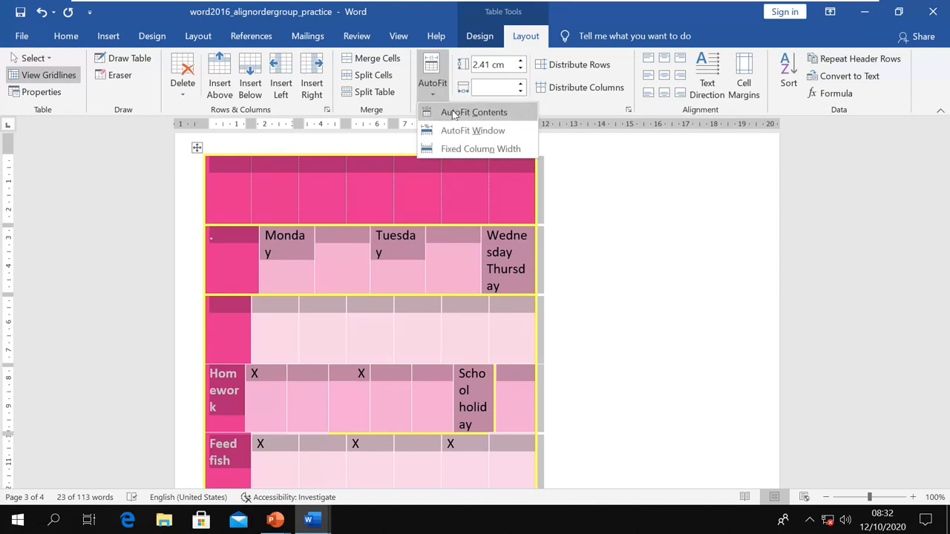
click(439, 110)
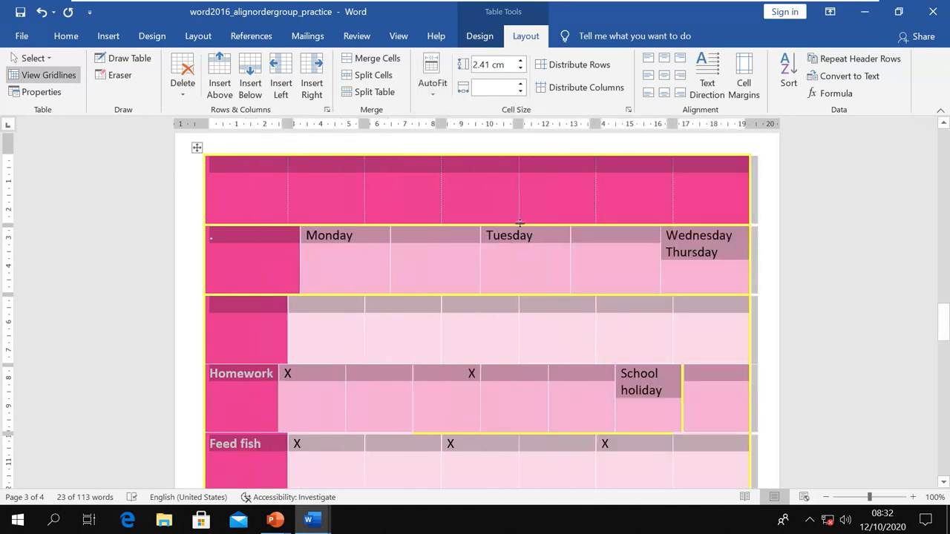
- Cycle the Tuesday header cell's text direction, finishing with vertical text that reads from bottom to top
click(546, 251)
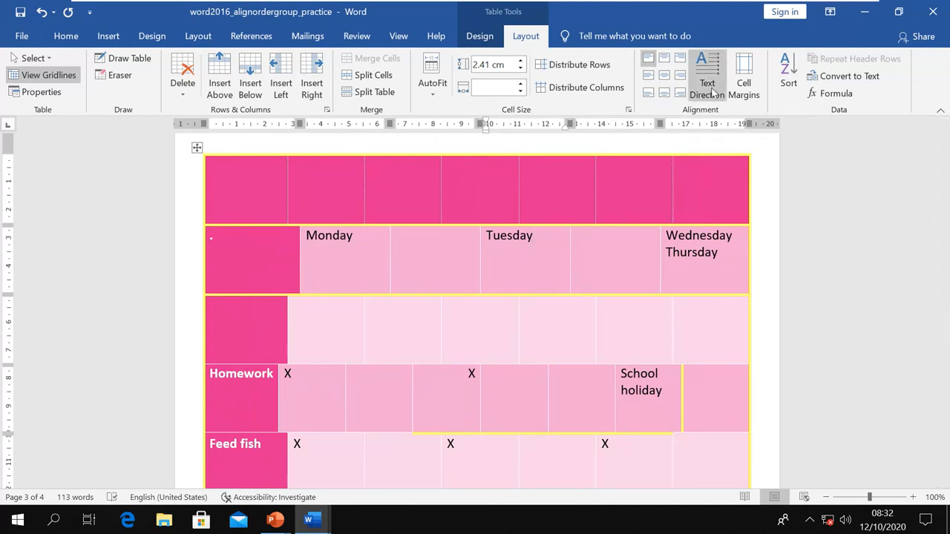
click(507, 249)
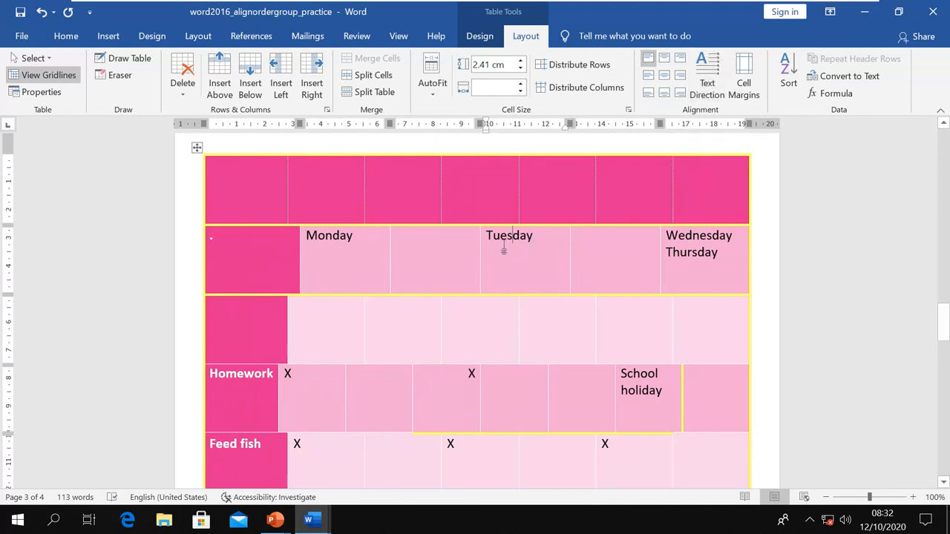
click(712, 96)
click(711, 95)
click(711, 95)
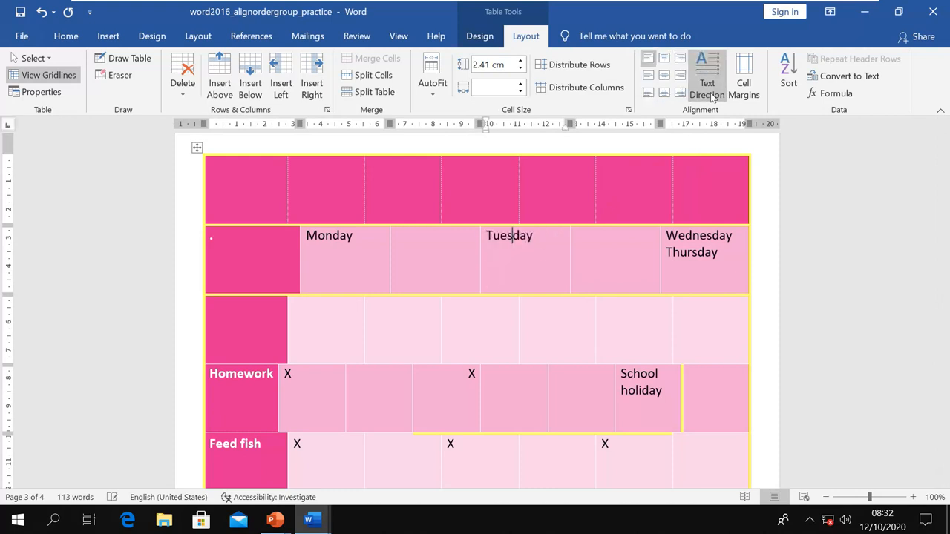
click(711, 95)
click(711, 95)
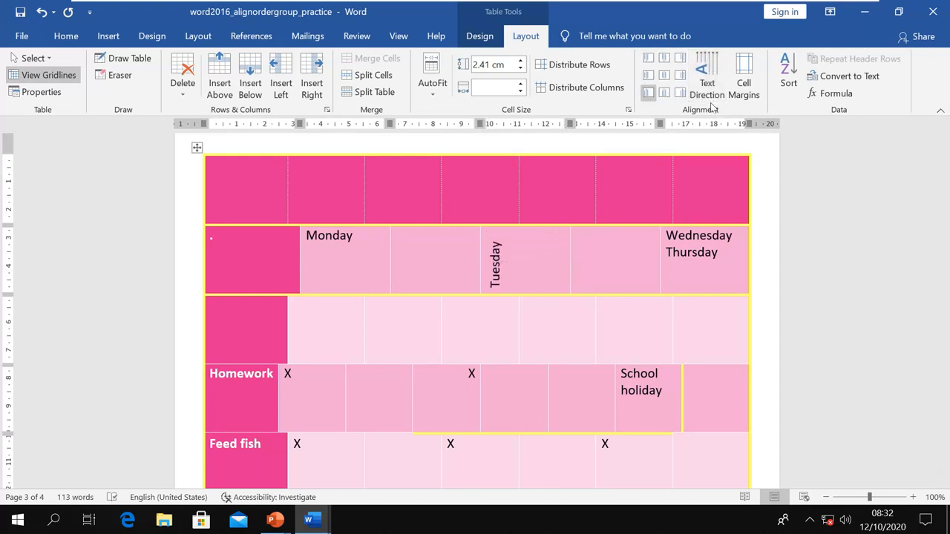
- Check the table's default cell margins and spacing options, accepting them as they are
click(746, 89)
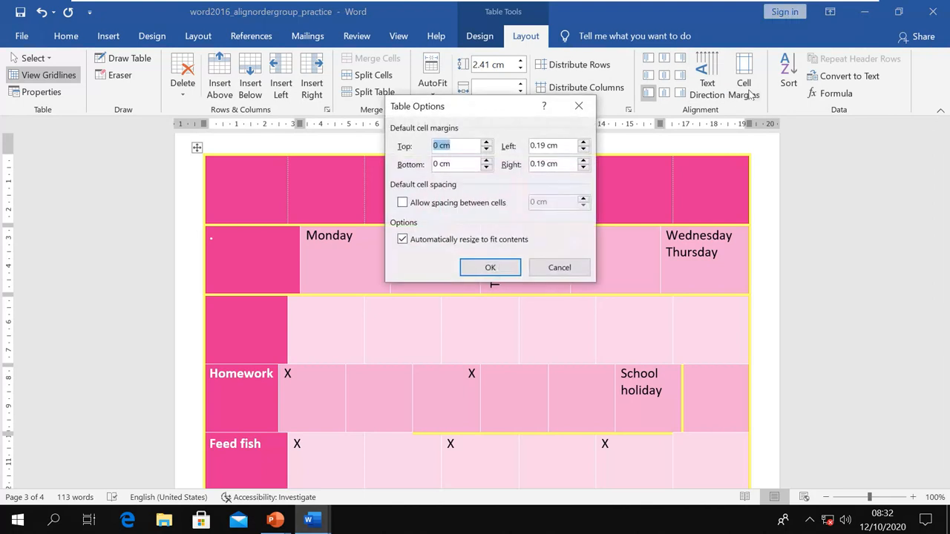
click(490, 267)
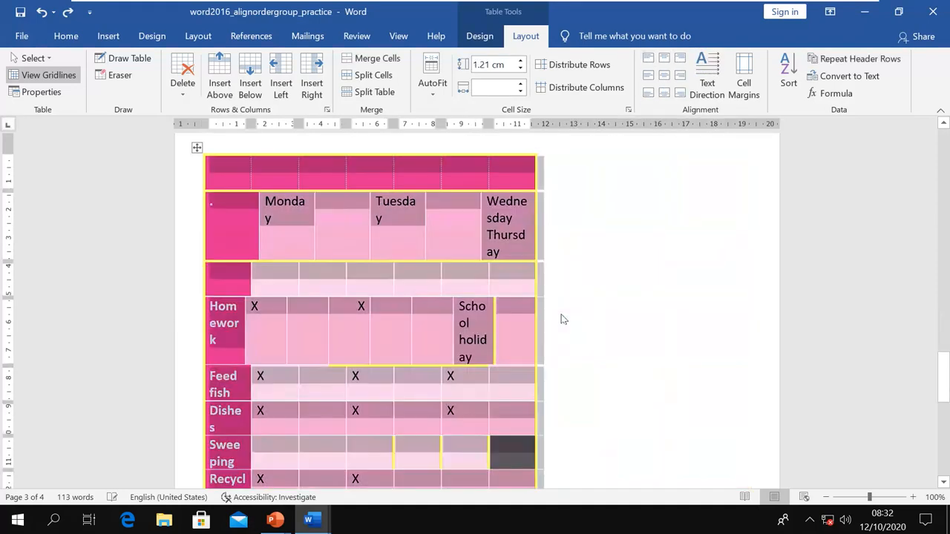
- Undo the text direction, alignment, sizing and structure changes back to the styled chores table with single Monday to Thursday columns
key(ctrl+z)
key(ctrl+z)
key(ctrl+z)
key(ctrl+z)
key(ctrl+z)
key(ctrl+z)
key(ctrl+z)
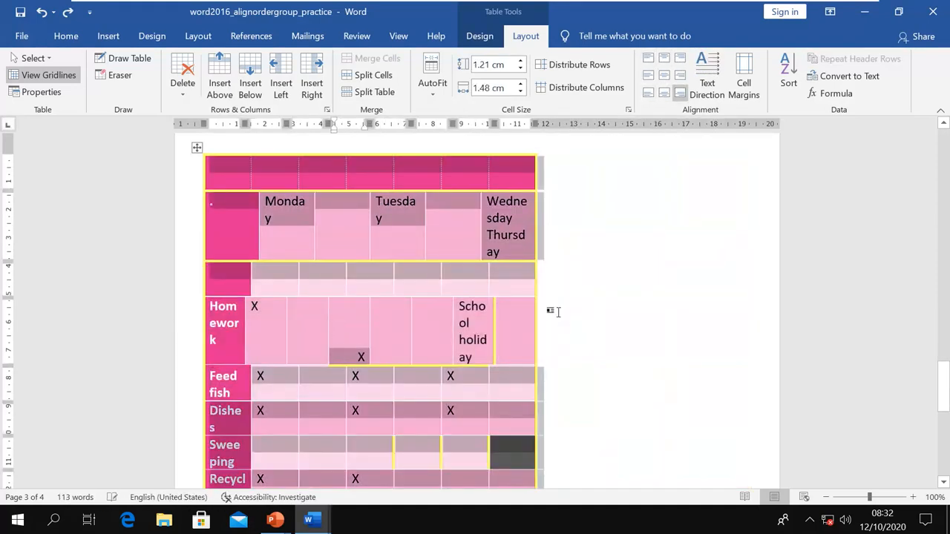
key(ctrl+z)
key(ctrl+z)
key(ctrl+z)
key(ctrl+z)
key(ctrl+z)
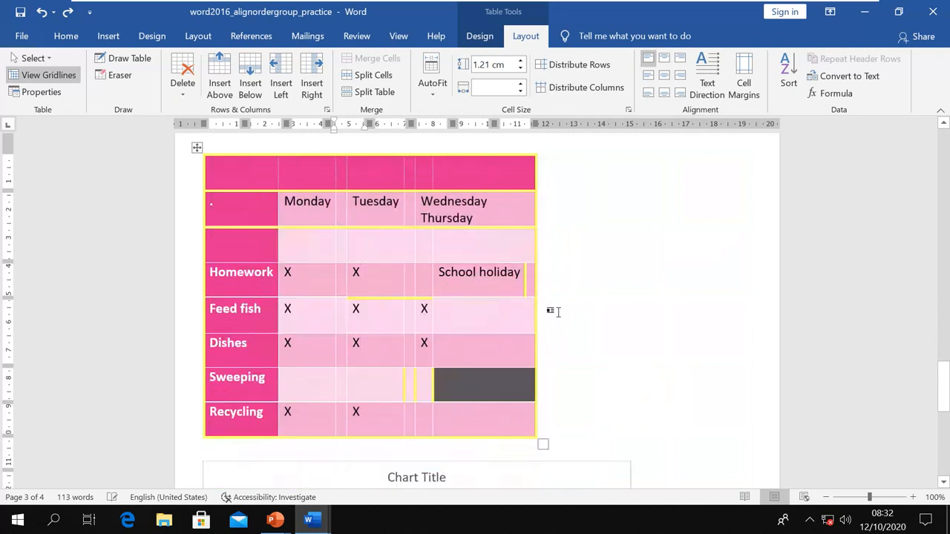
key(ctrl+z)
key(ctrl+z)
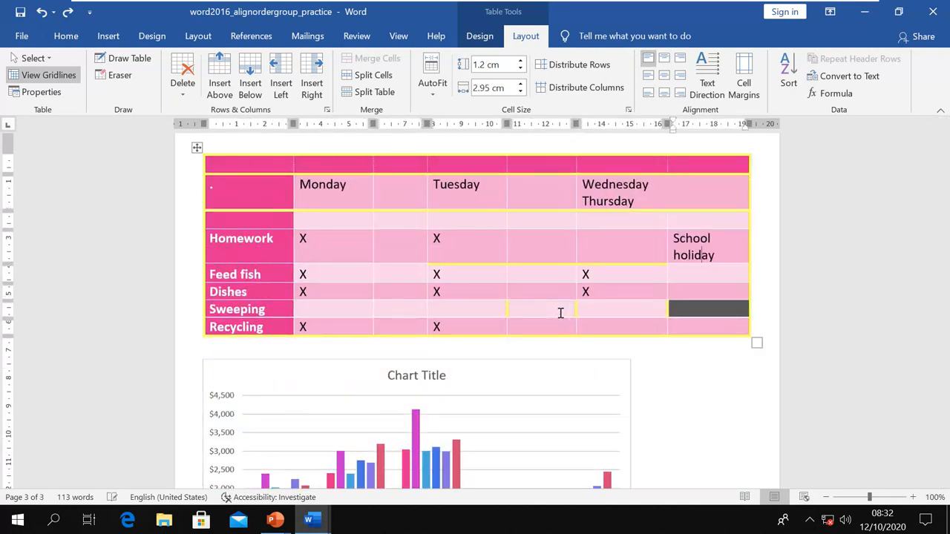
key(ctrl+z)
key(ctrl+z)
key(ctrl+z)
key(ctrl+z)
key(ctrl+z)
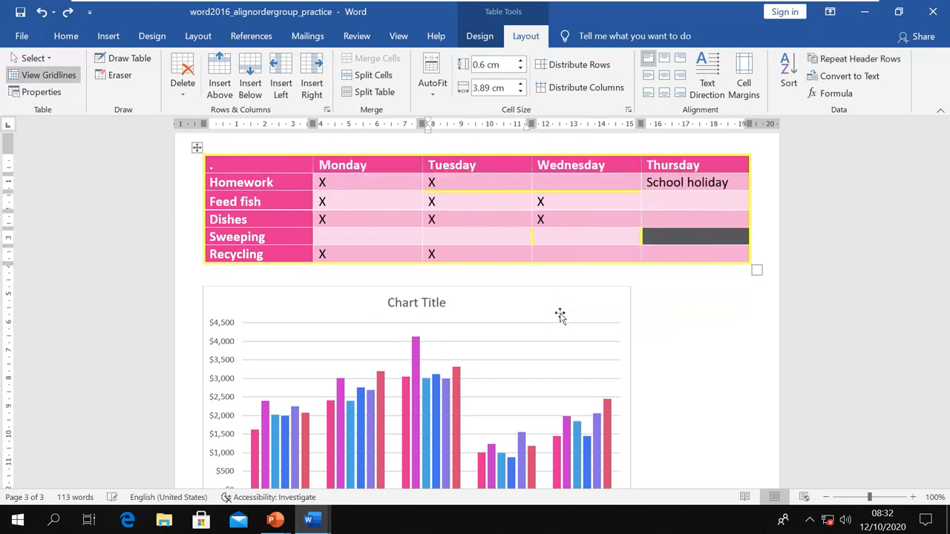
- Sort the chores table by its first column as text in ascending order, treating the first row as a header
click(269, 184)
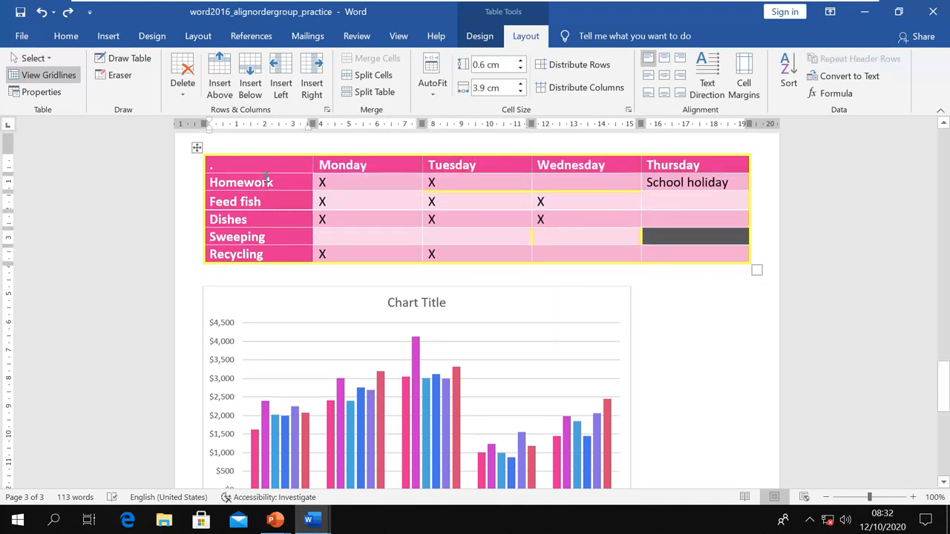
click(788, 74)
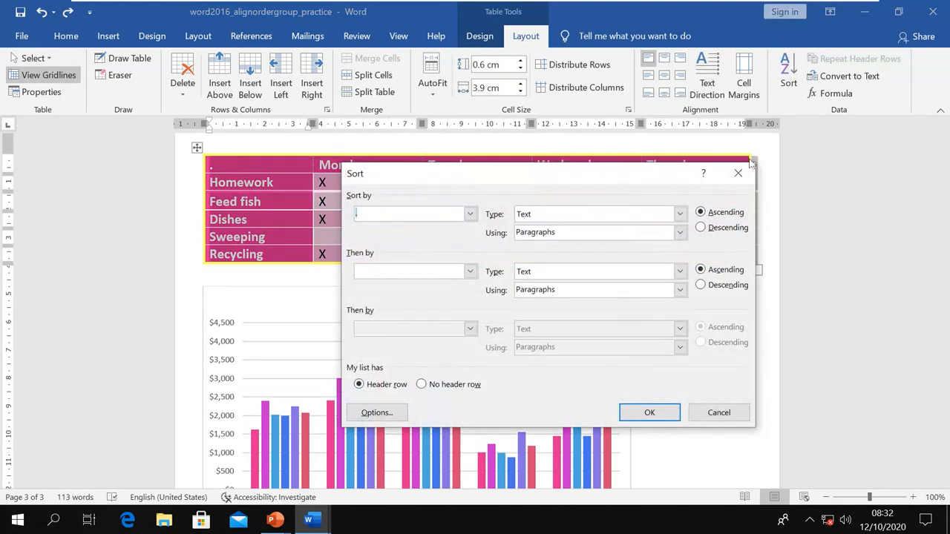
click(470, 214)
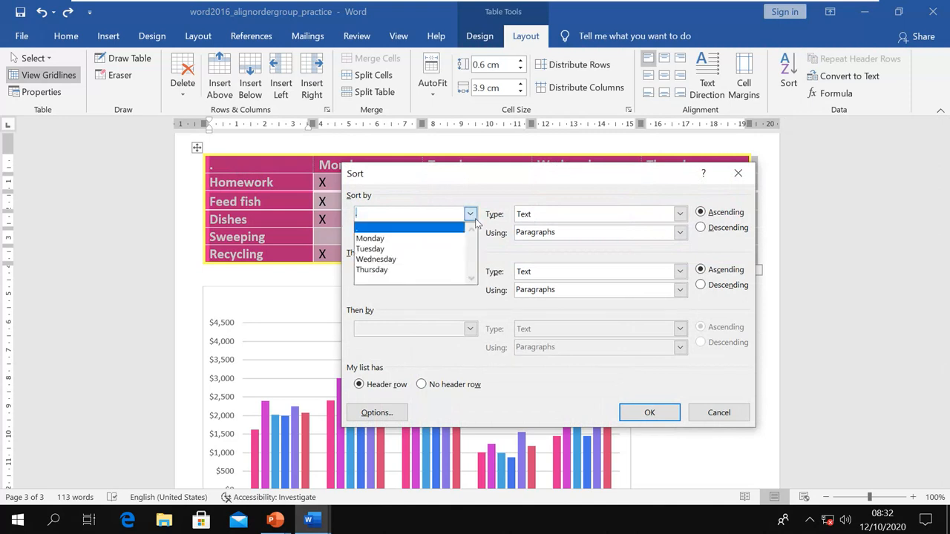
click(389, 230)
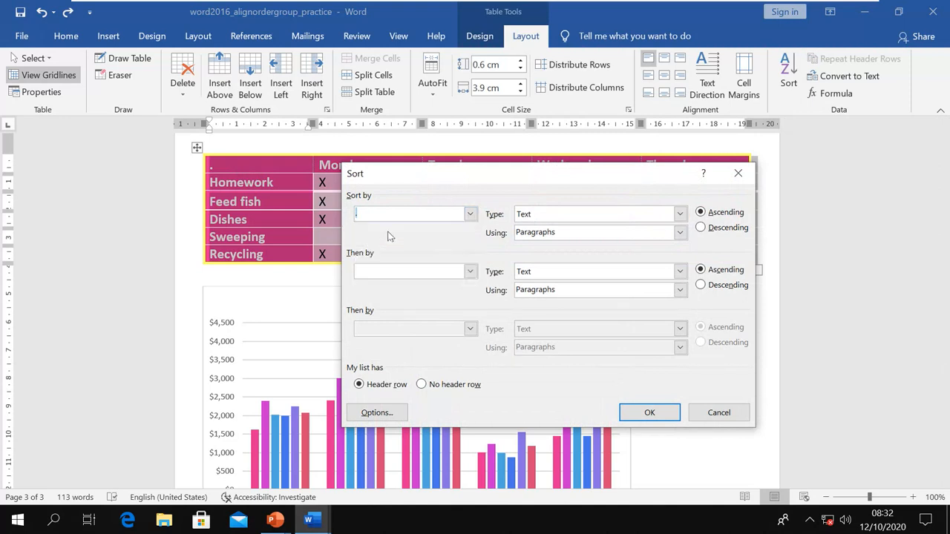
click(680, 214)
click(677, 221)
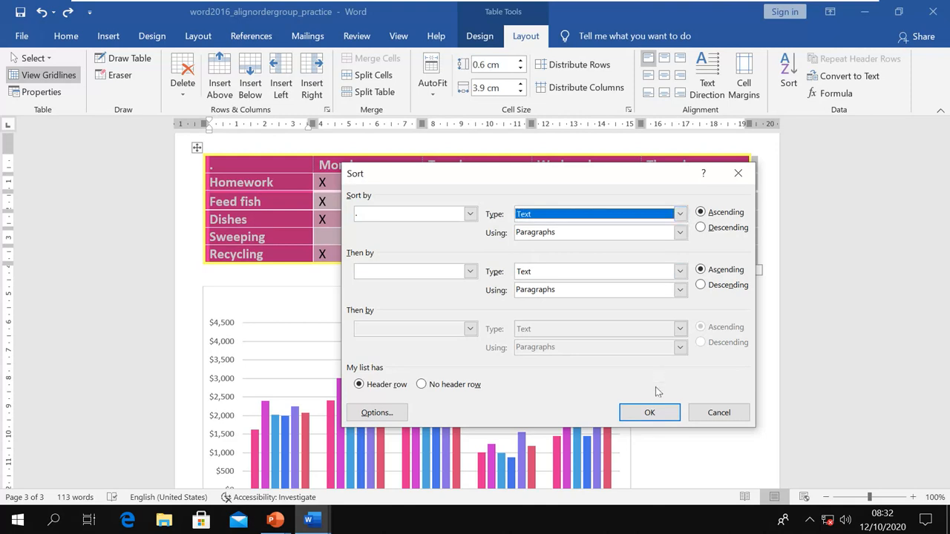
click(650, 414)
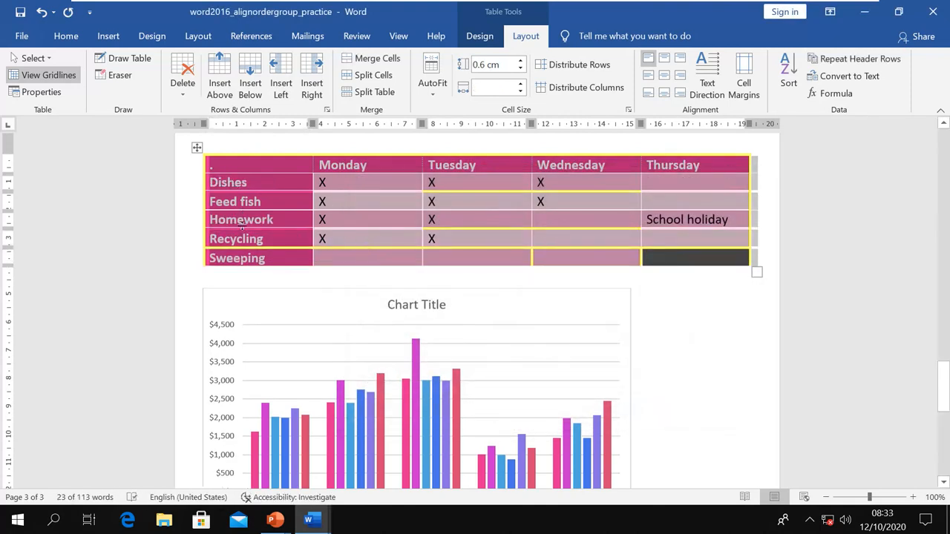
- Sort the chores table by its first column as text in descending order
click(789, 74)
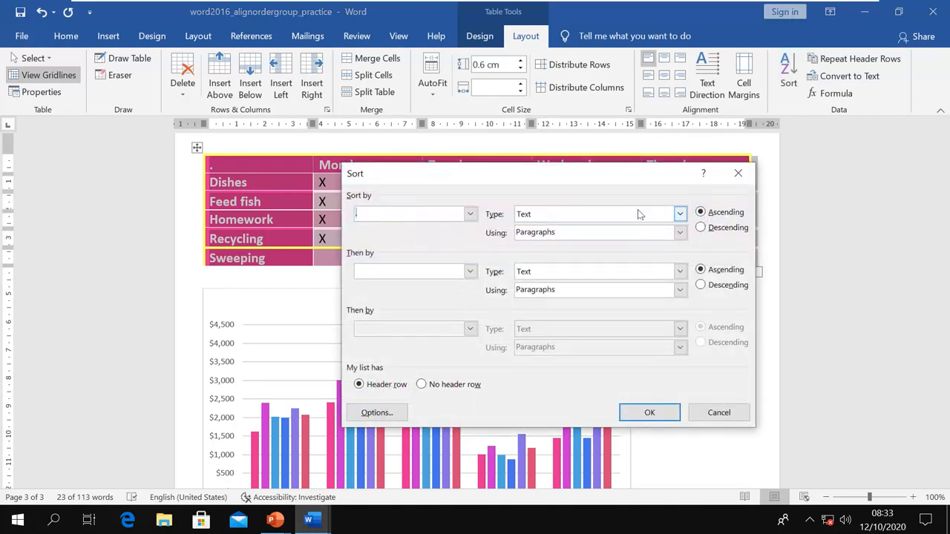
click(700, 228)
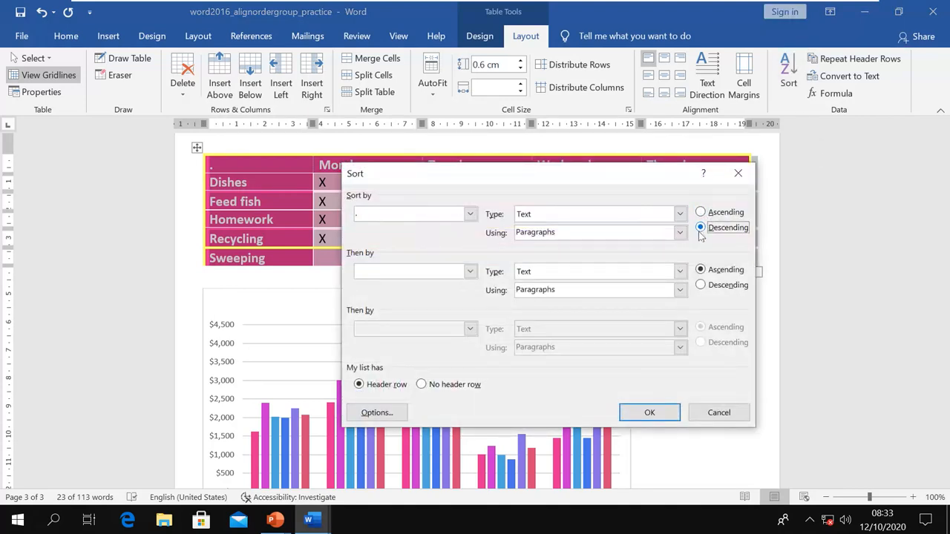
click(652, 412)
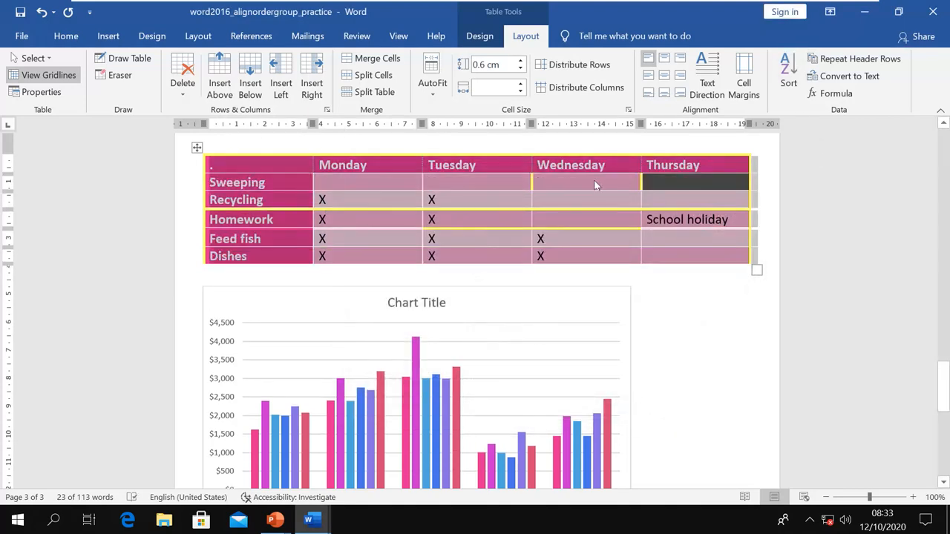
- Try Repeat Header Rows on the selected chores table and turn it back off
click(865, 60)
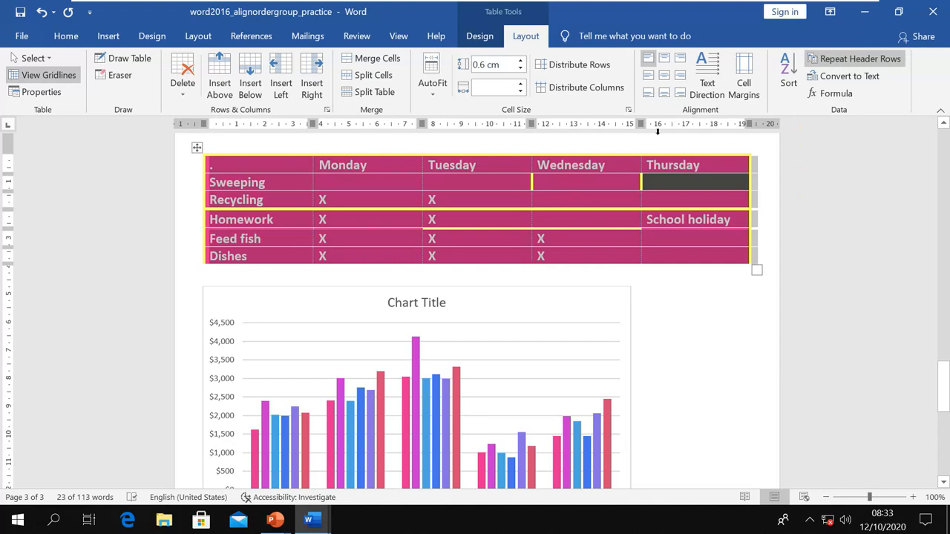
click(861, 59)
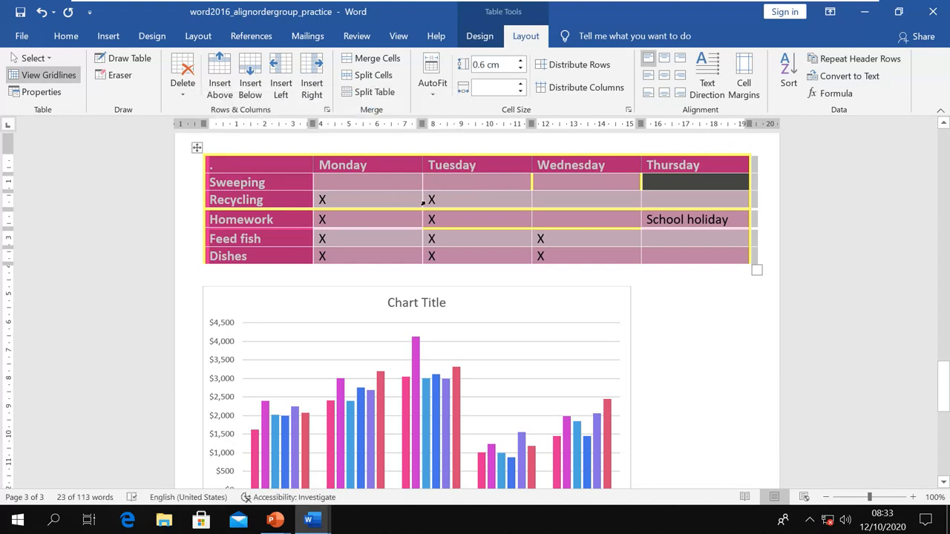
- Convert the chores table to tab-separated text, and convert that text back into a five-column table with fixed column width
click(861, 77)
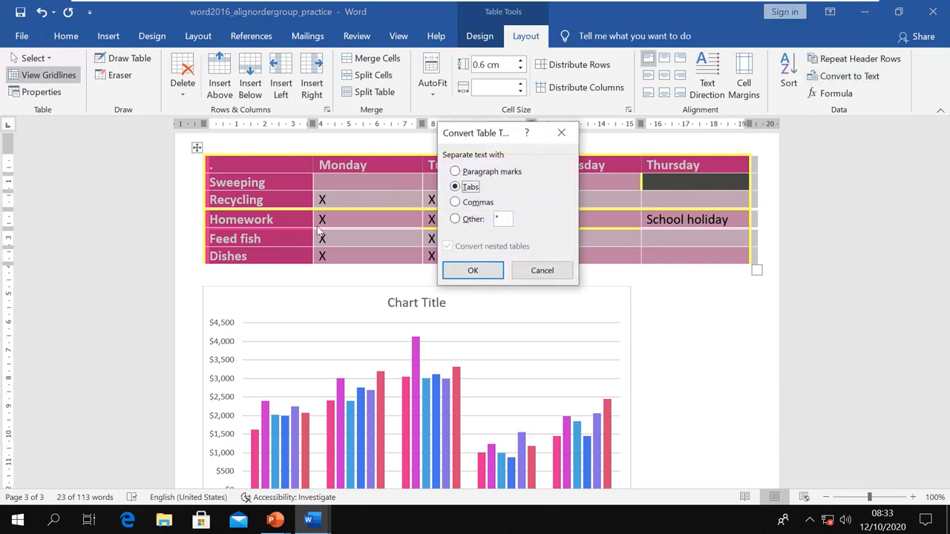
click(473, 271)
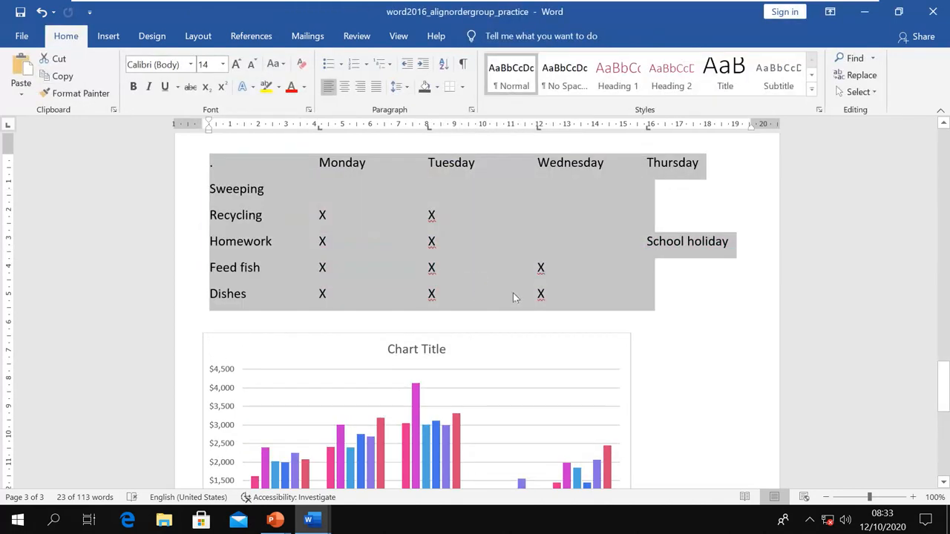
click(108, 36)
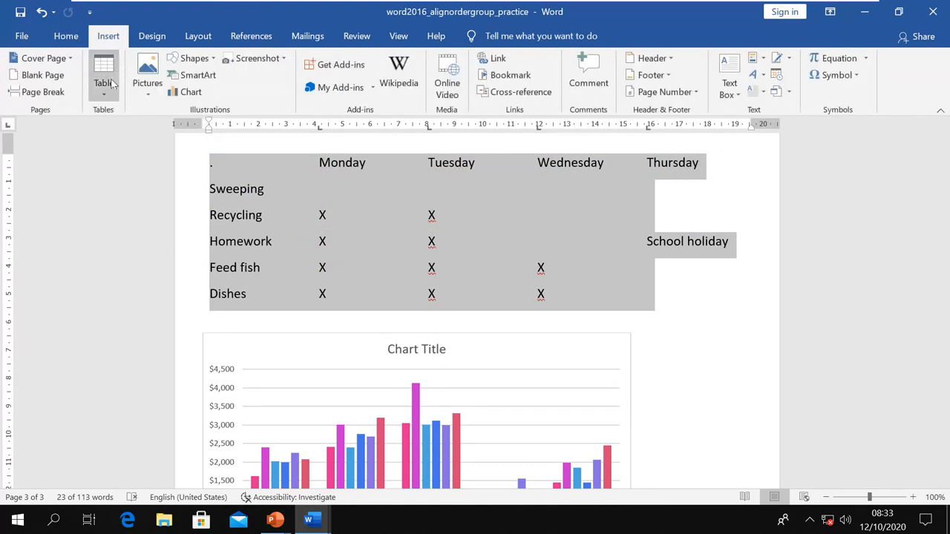
click(105, 98)
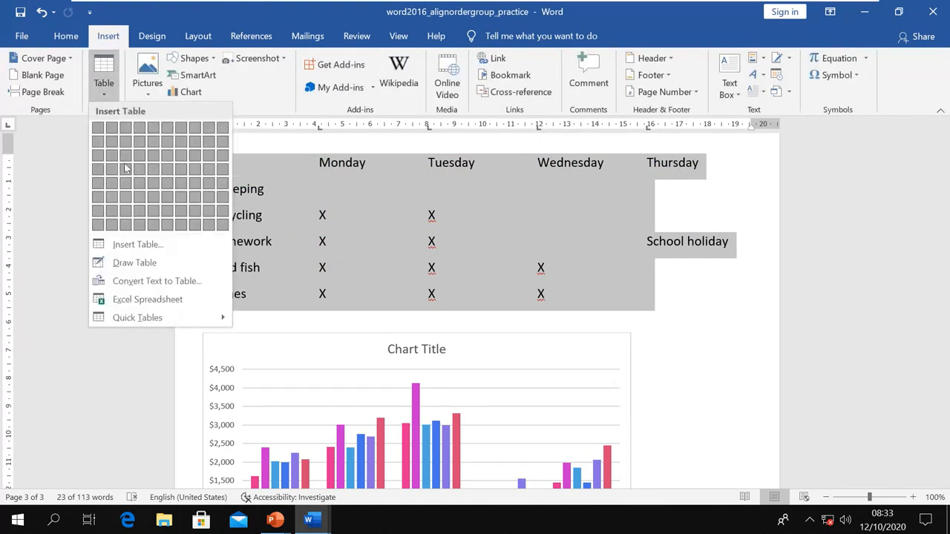
click(124, 286)
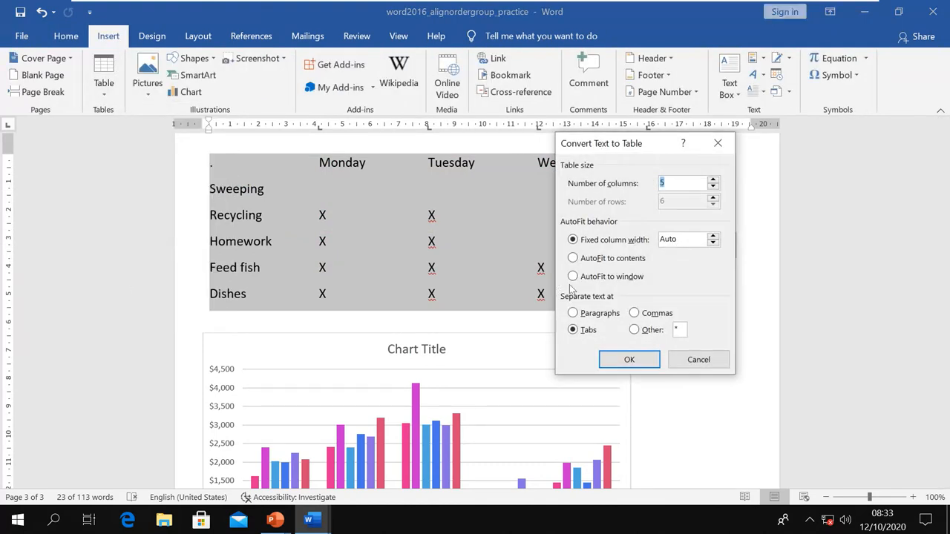
click(623, 360)
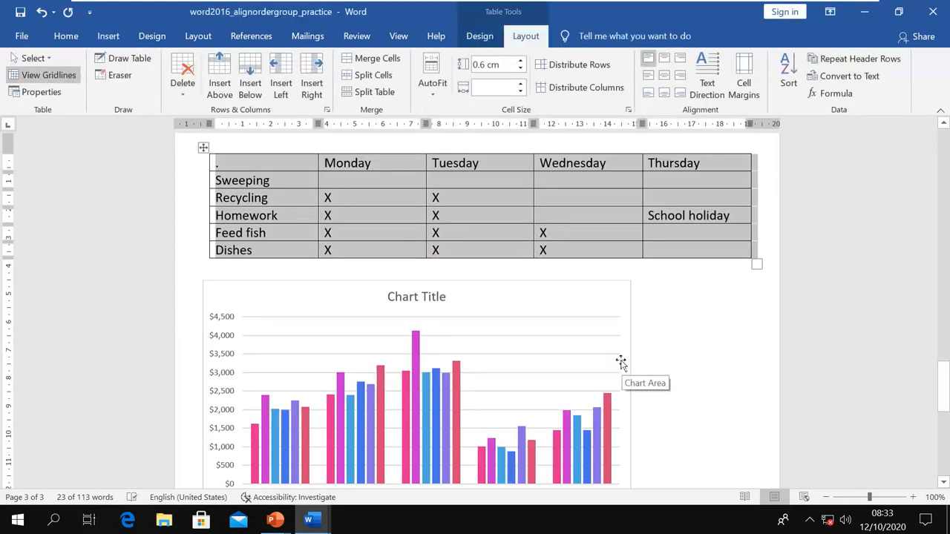
- Insert the formula =4+5 in the Dishes row's Thursday cell
drag(650, 256, 649, 255)
click(672, 238)
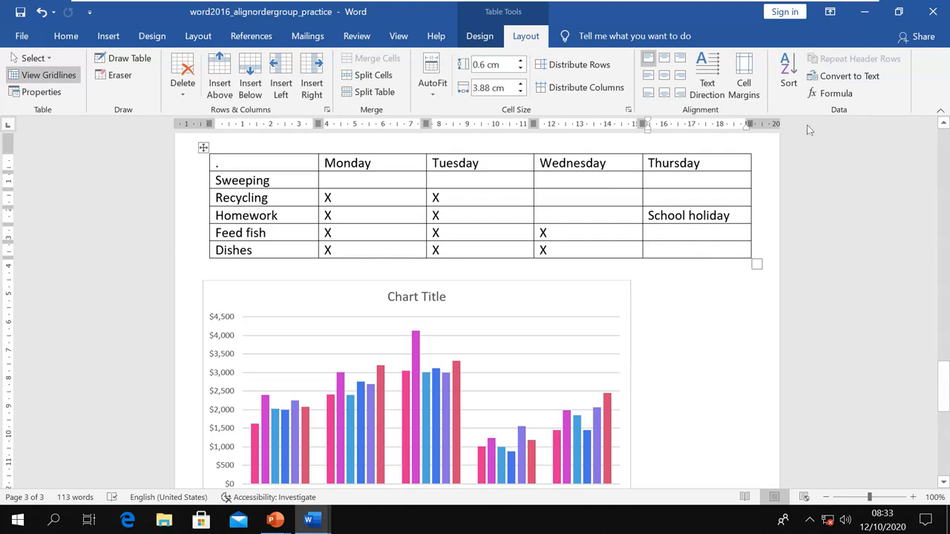
click(846, 76)
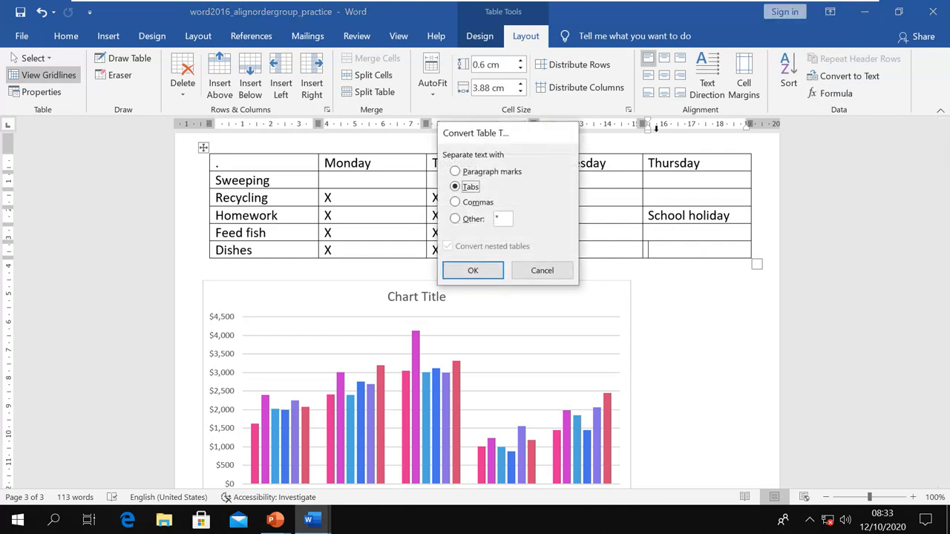
click(561, 133)
click(831, 93)
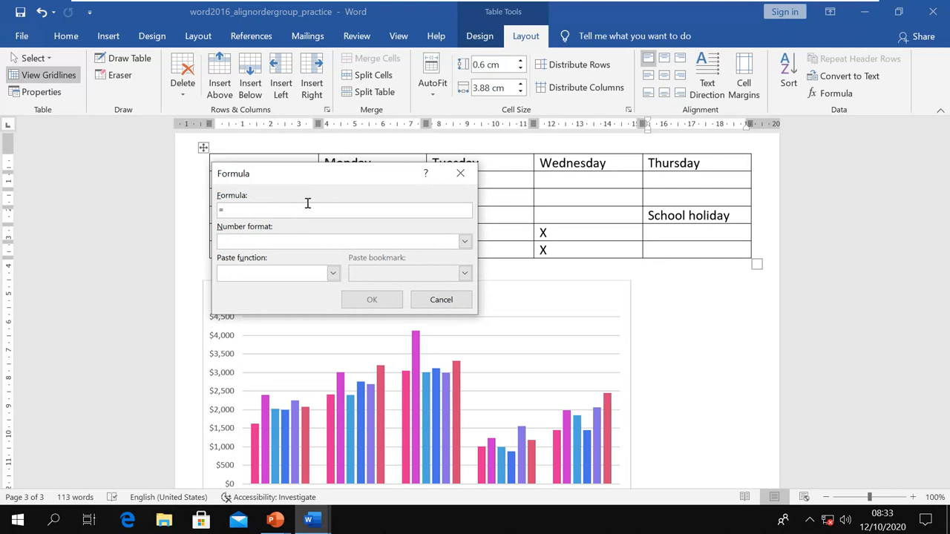
text(4+5)
click(361, 299)
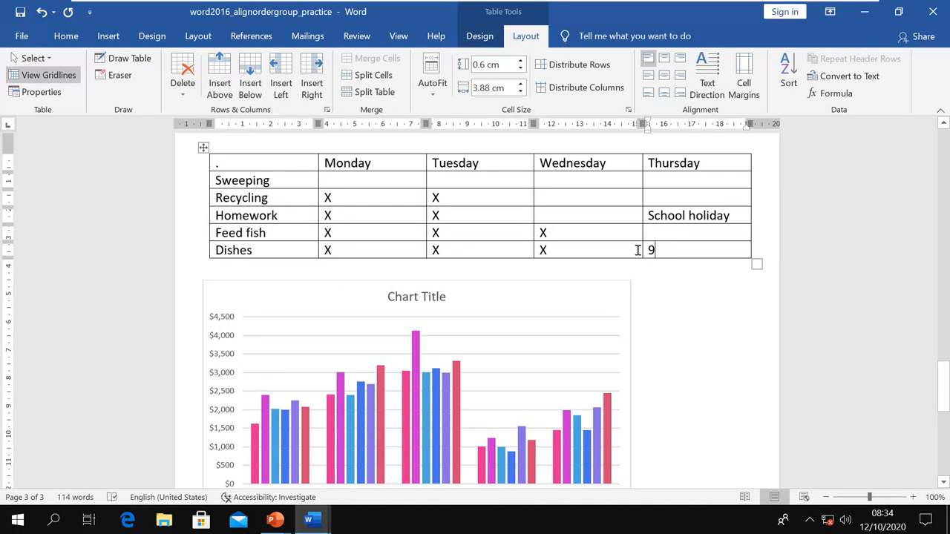
click(477, 37)
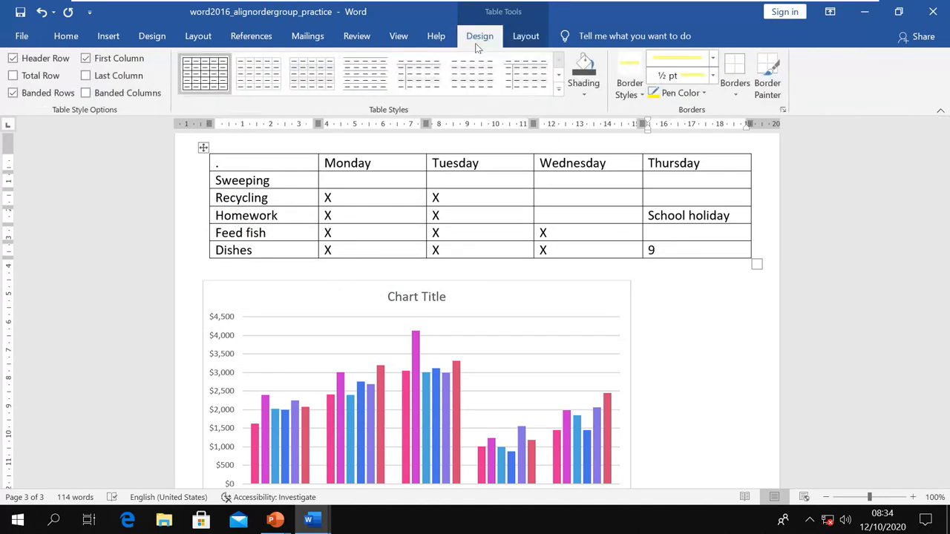
click(520, 39)
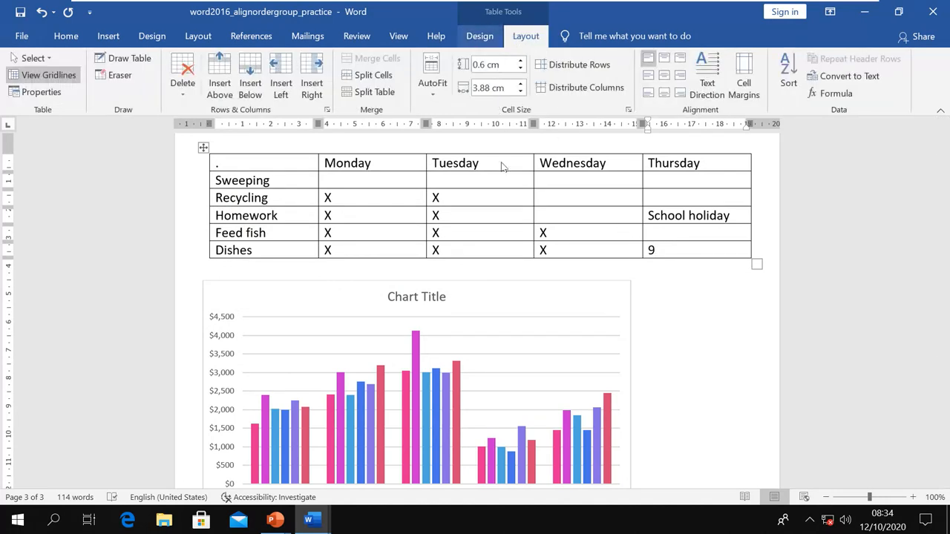
- Switch to the PowerPoint slide show and underline Chart Tools, Design and Format on the Chart Tools slide
key(alt+Tab)
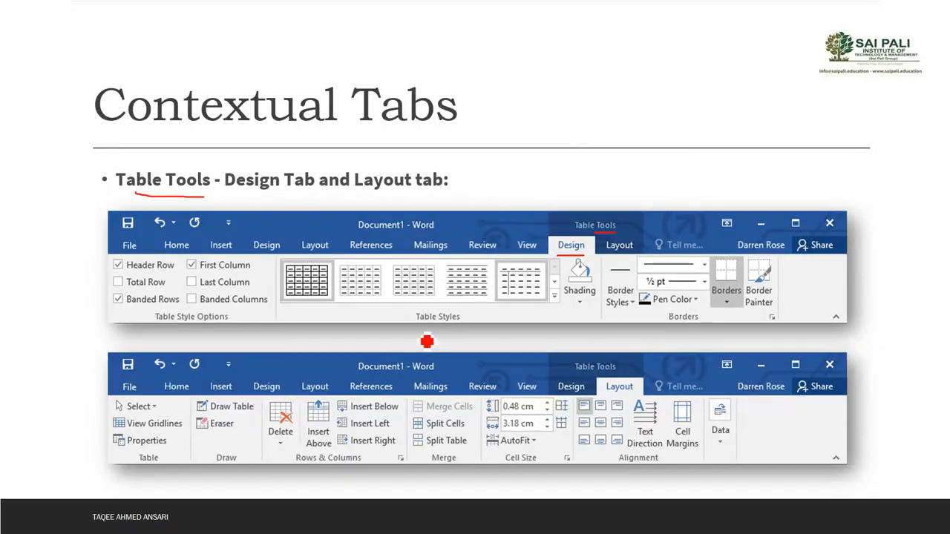
key(Right)
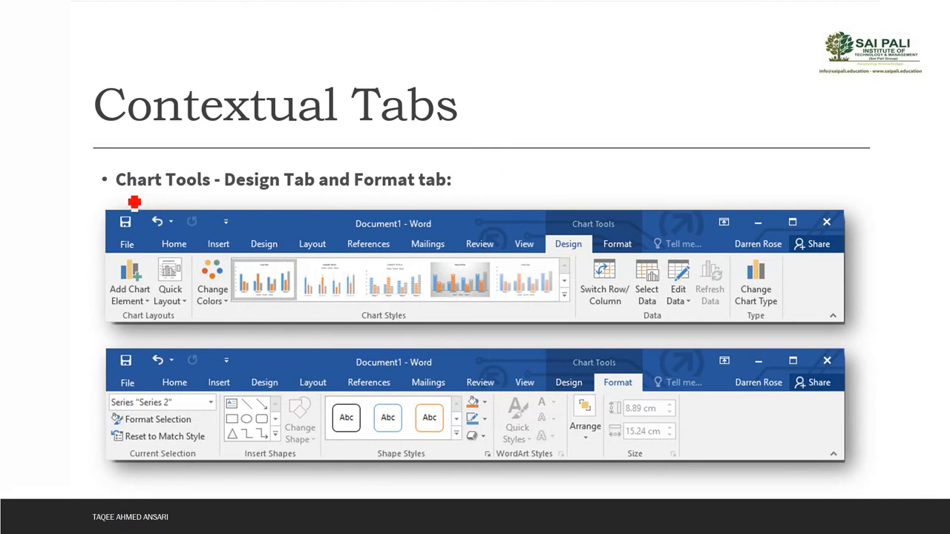
drag(134, 202, 228, 205)
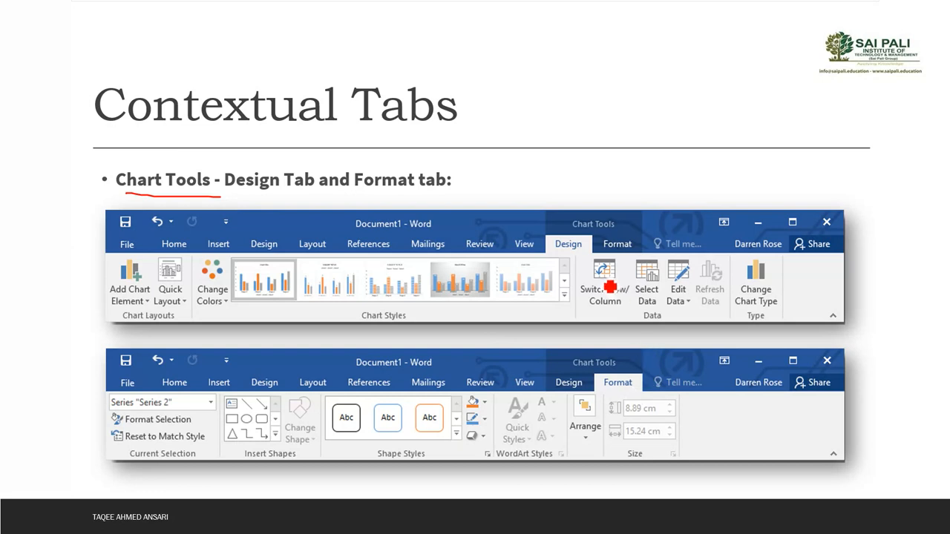
drag(556, 256, 629, 254)
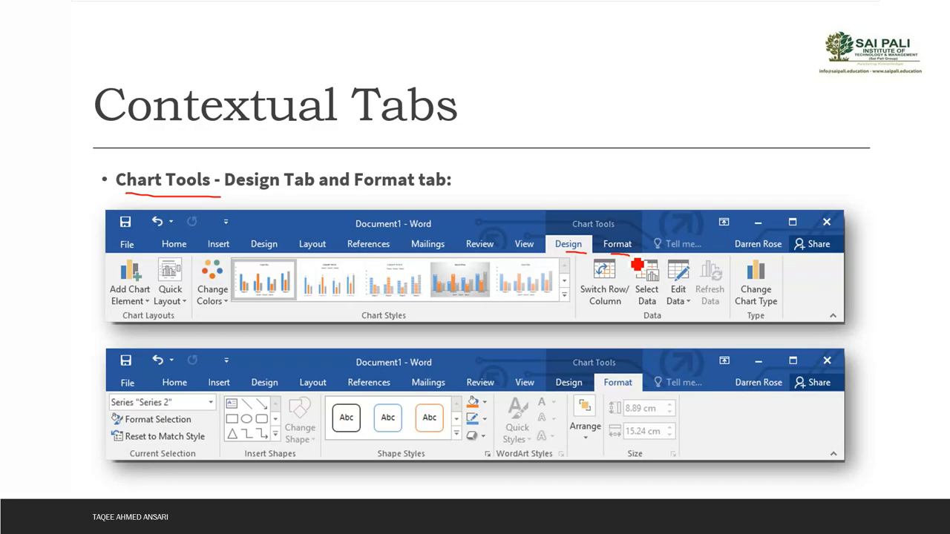
- Switch to the Word document, select the column chart below the chores table, and look over its Chart Tools Design and Format commands
key(alt+Tab)
scroll(422, 356, down, 3)
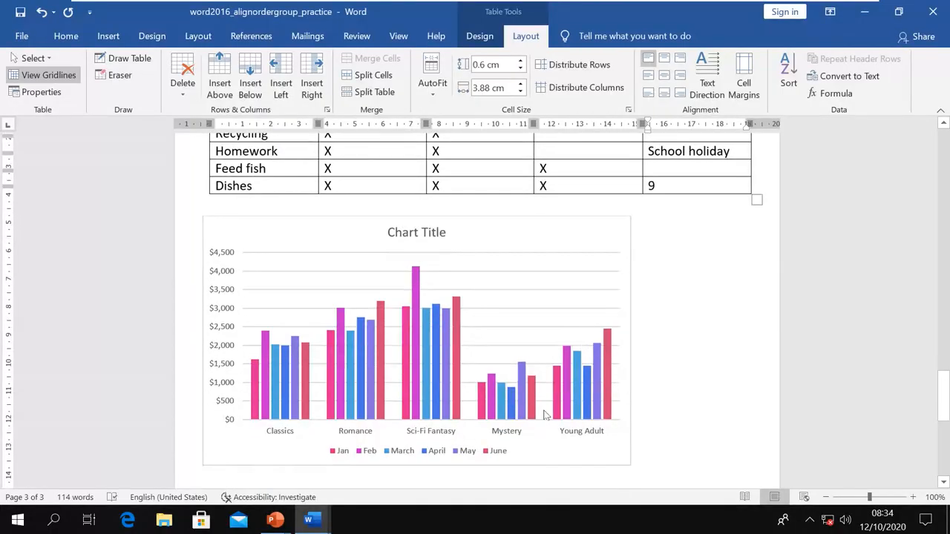
click(422, 356)
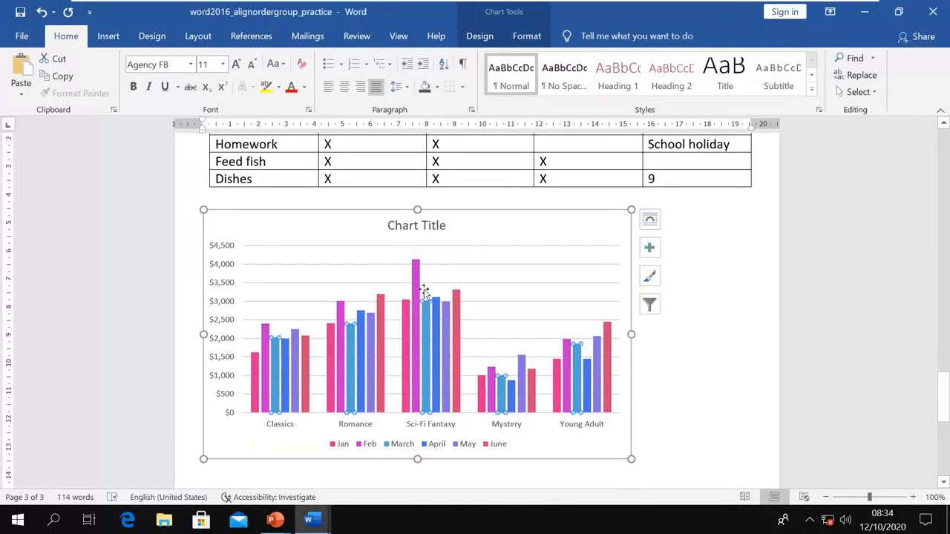
click(485, 42)
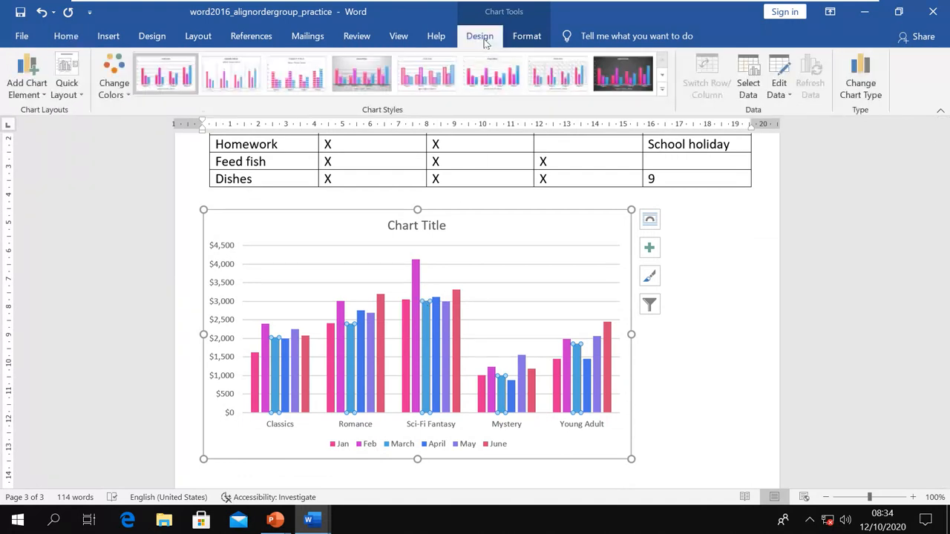
click(524, 39)
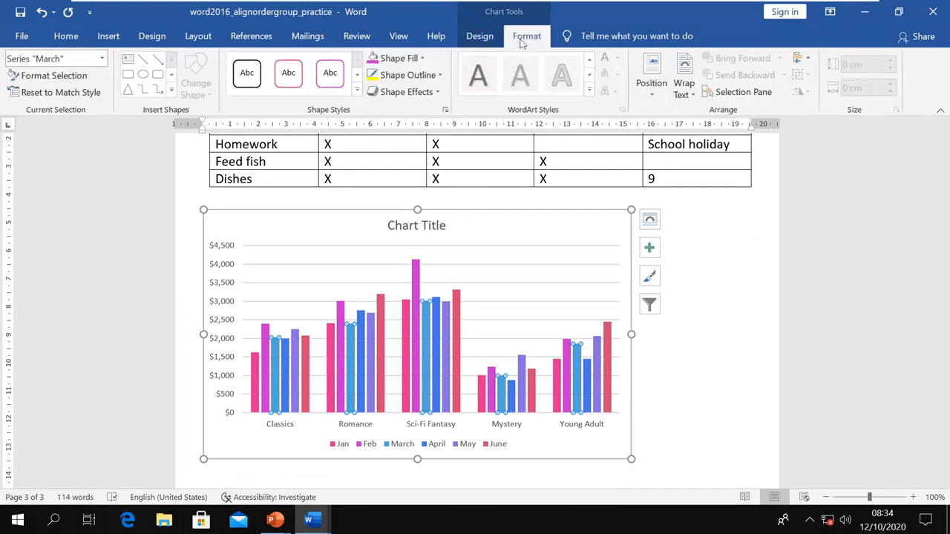
click(481, 37)
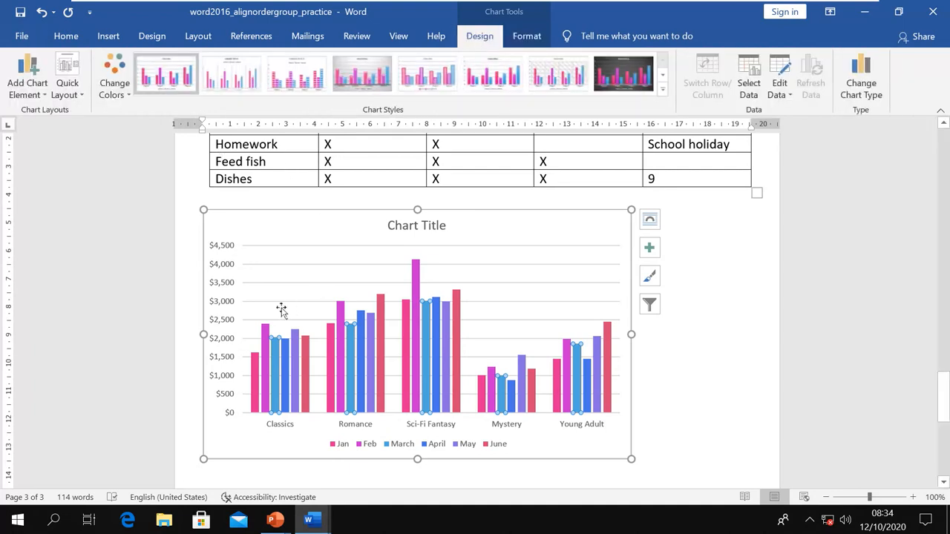
- Add a data table with legend keys to the column chart and remove it again
click(31, 99)
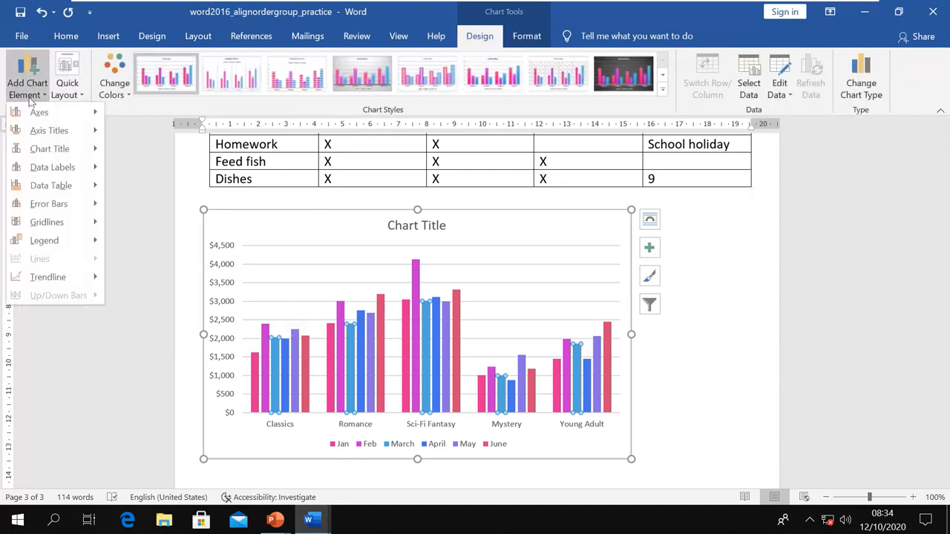
mouse_move(37, 132)
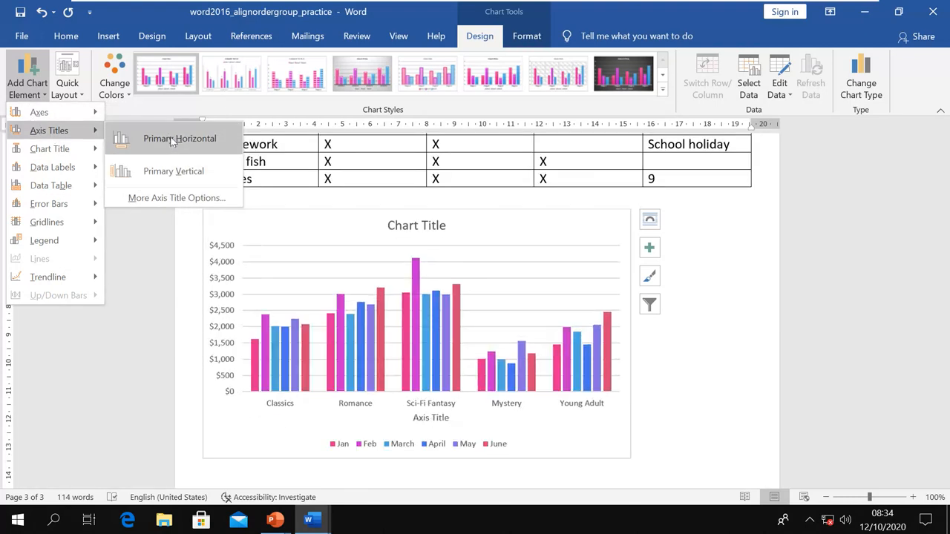
mouse_move(43, 173)
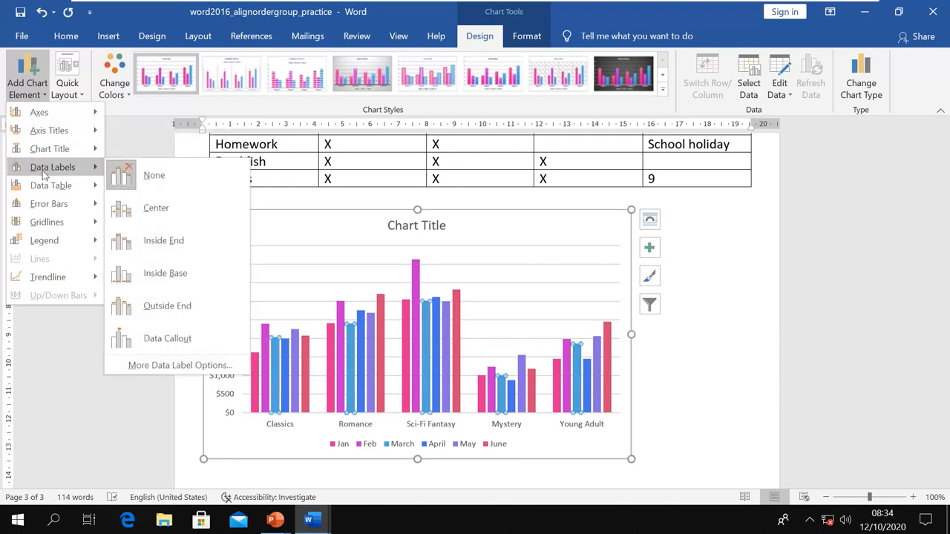
mouse_move(53, 191)
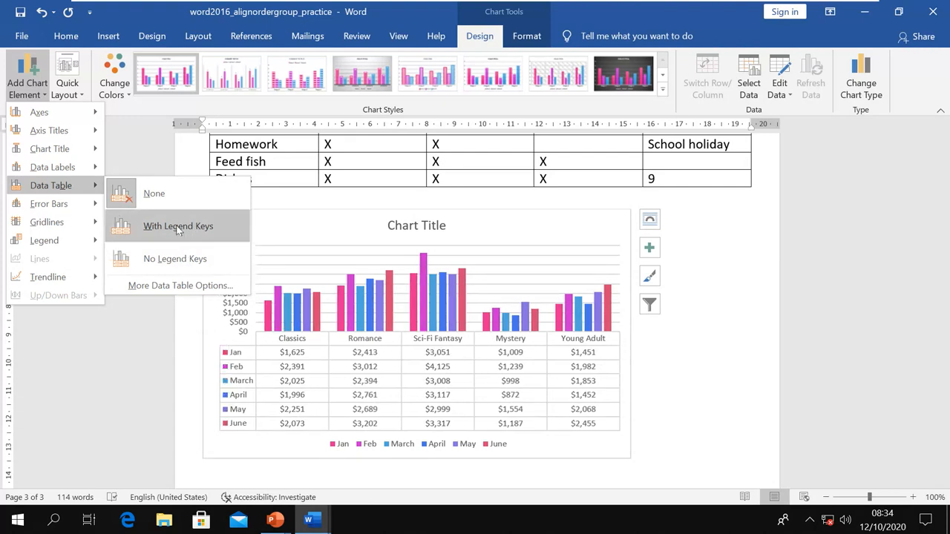
click(178, 226)
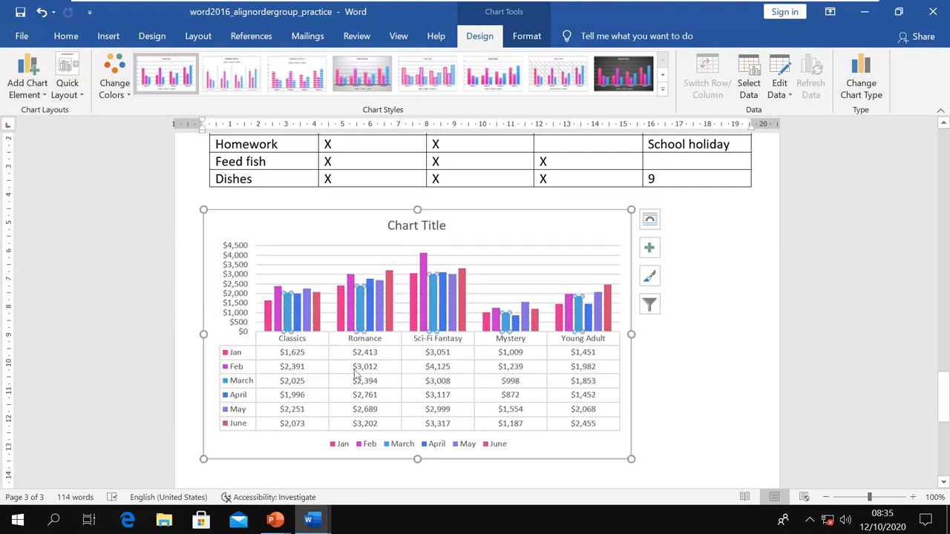
click(27, 74)
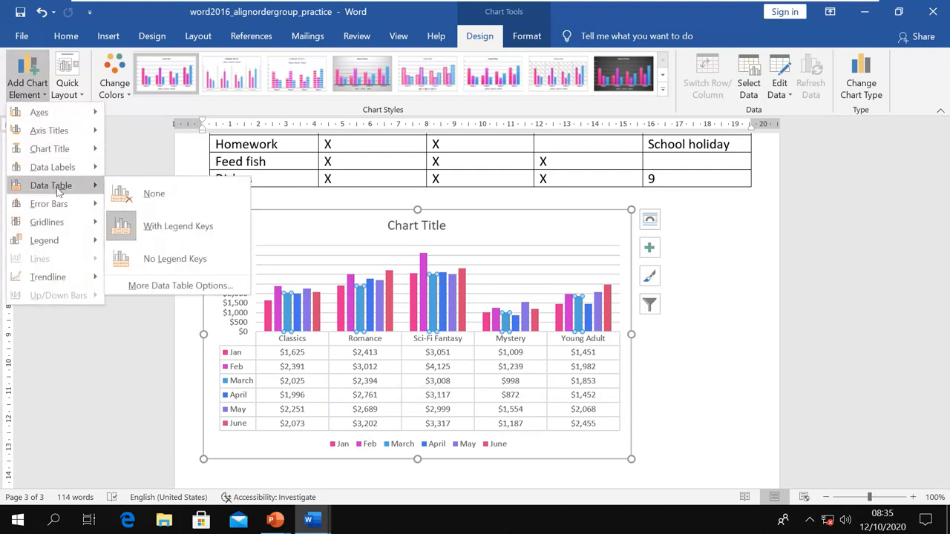
click(132, 195)
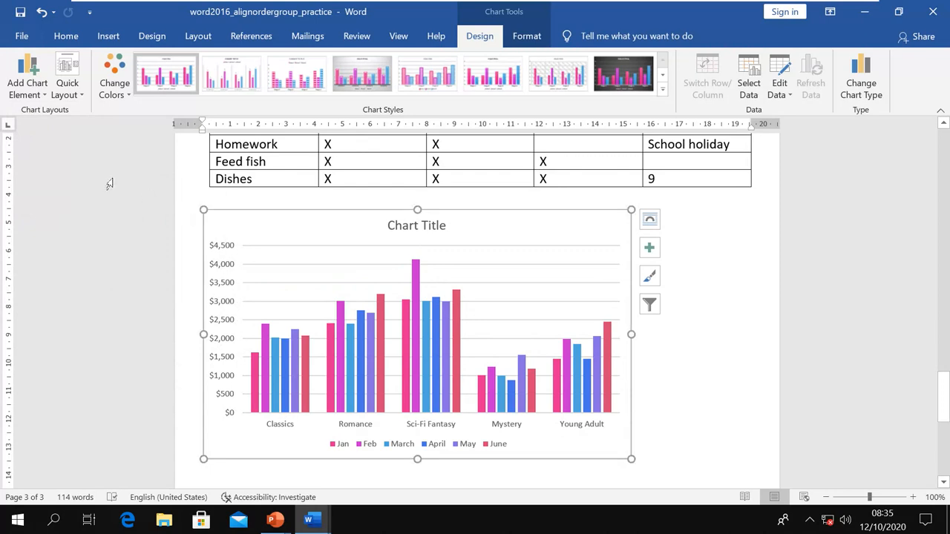
- Apply the quick layout with a data table and vertical axis title, and give the chart the dark gradient style
click(67, 75)
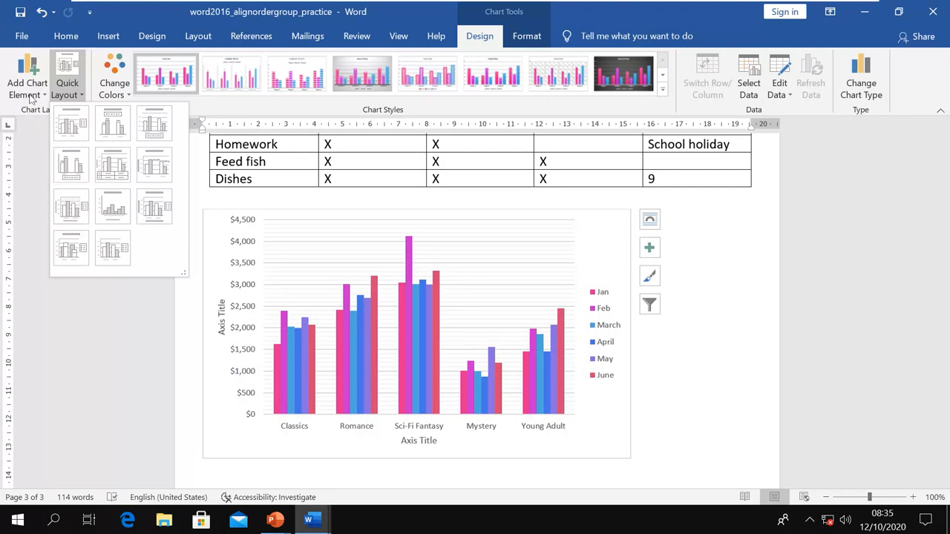
click(111, 170)
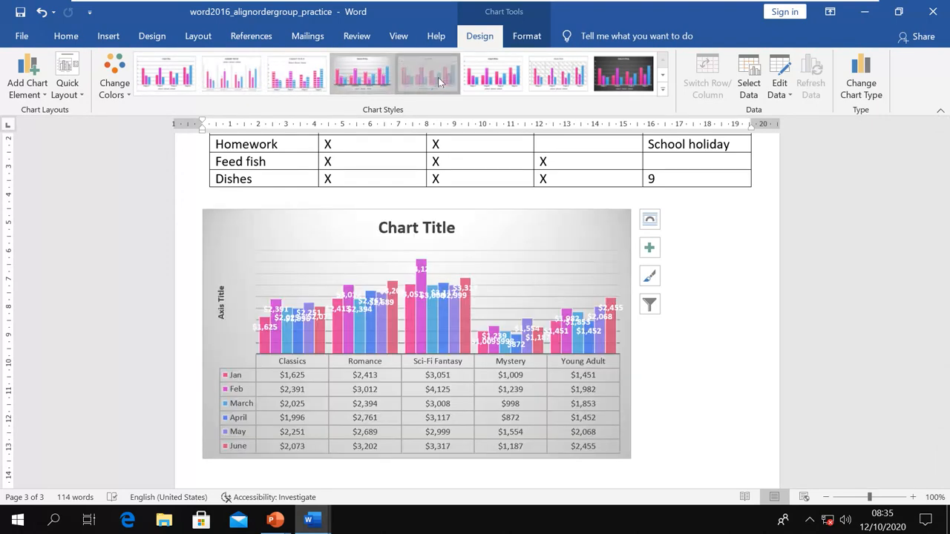
click(488, 82)
click(623, 75)
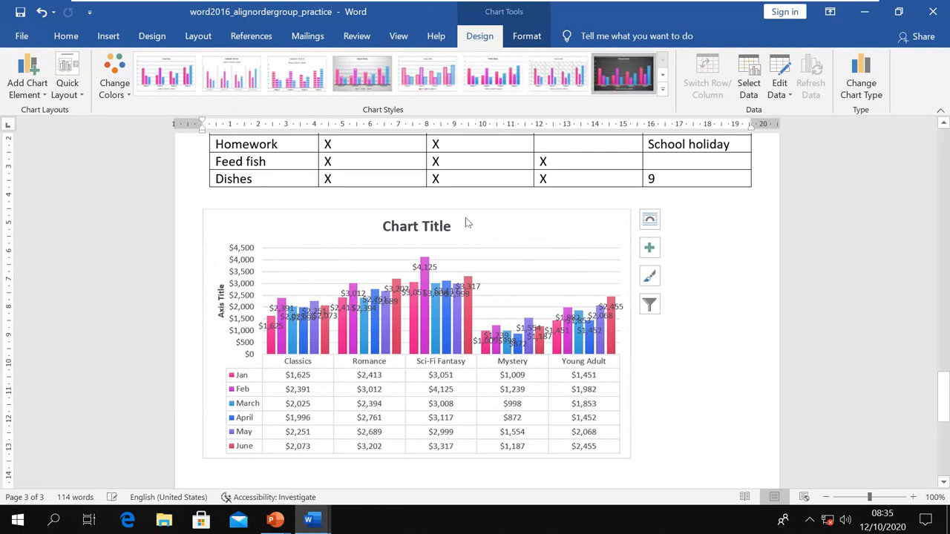
- Try the dark chart style with outlined columns, return to the dark gradient style, and reapply the data-table quick layout
click(662, 89)
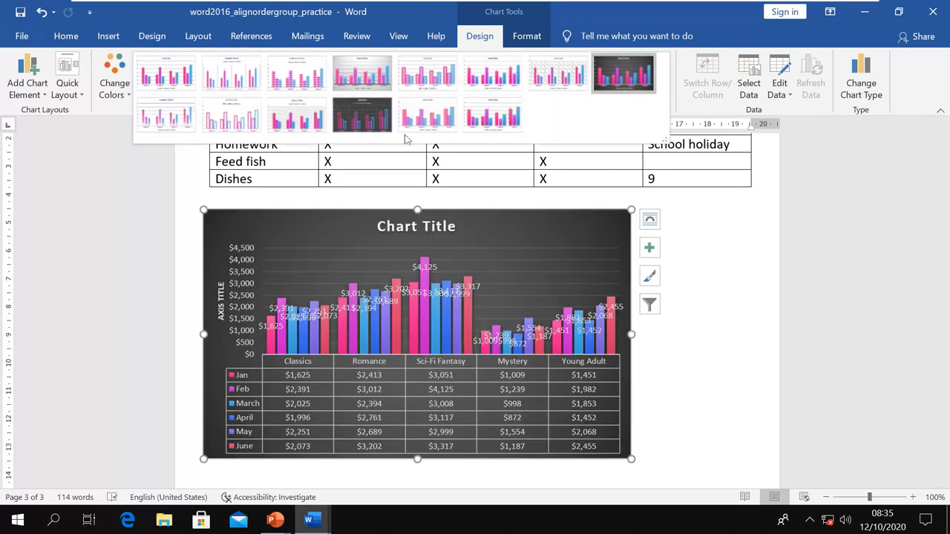
click(378, 119)
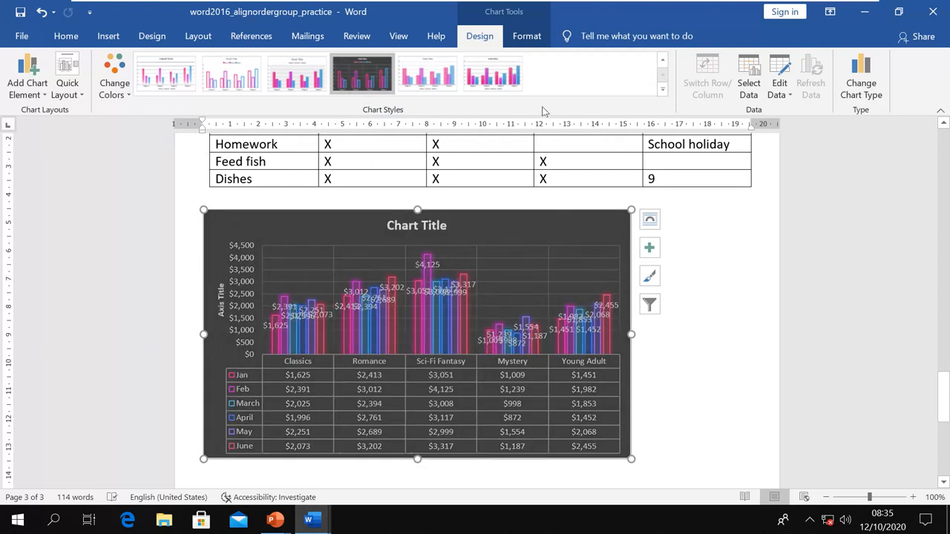
click(663, 59)
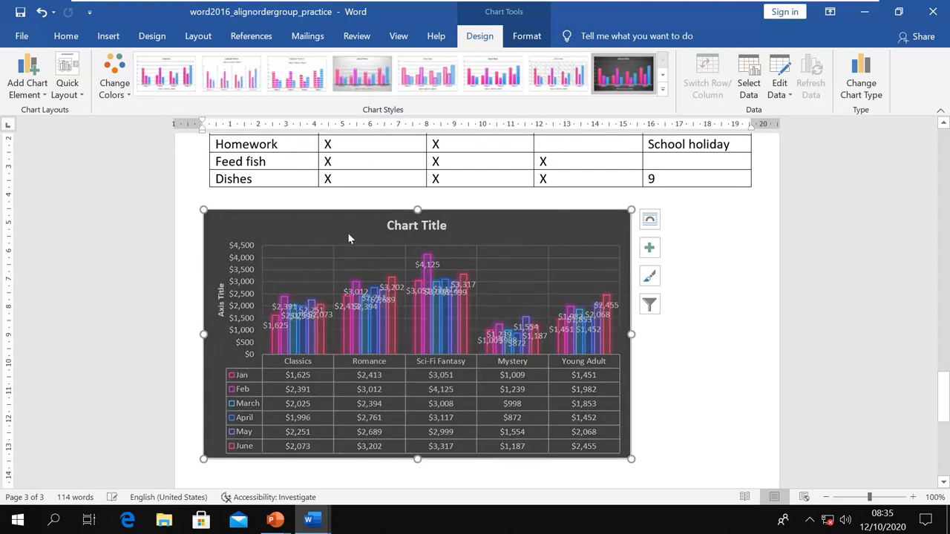
click(74, 97)
click(112, 171)
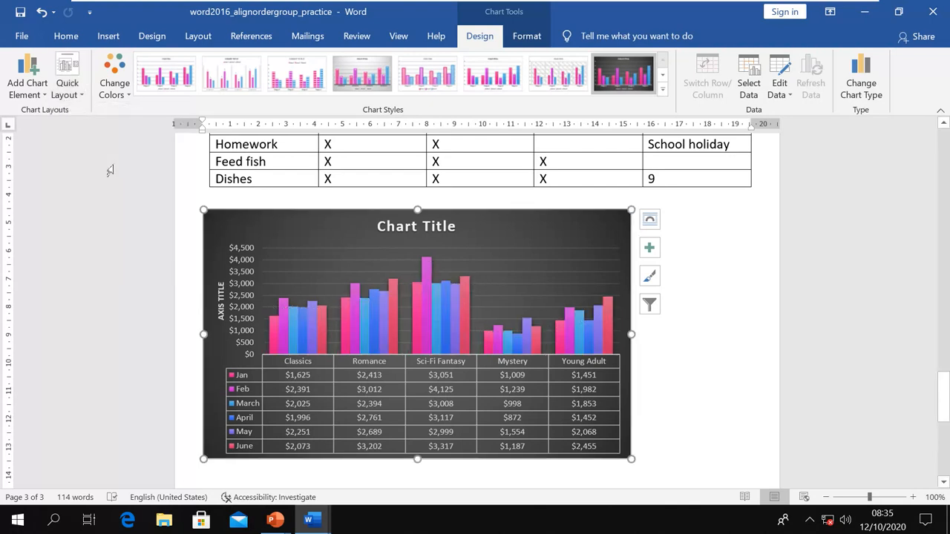
- Recolour the chart with the light-blue monochromatic palette and return it to the first colorful palette
click(115, 78)
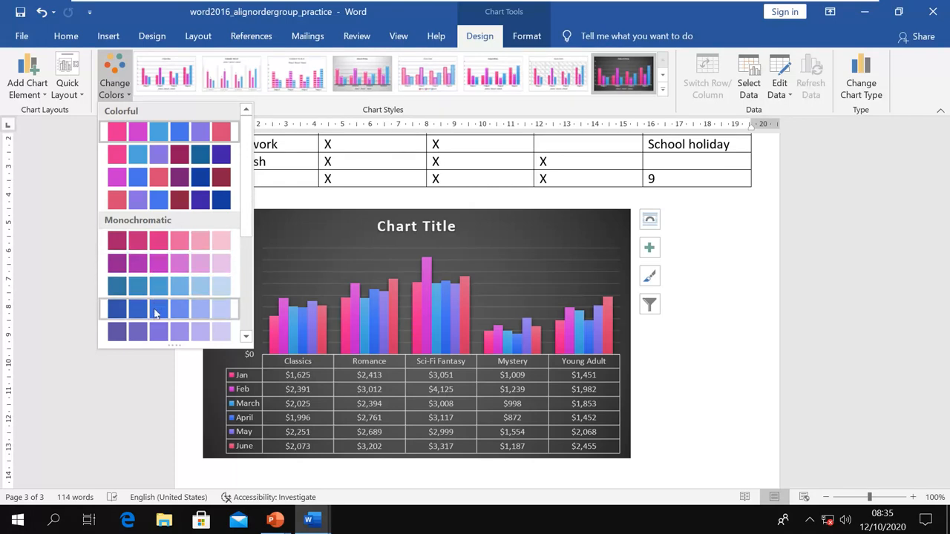
click(137, 282)
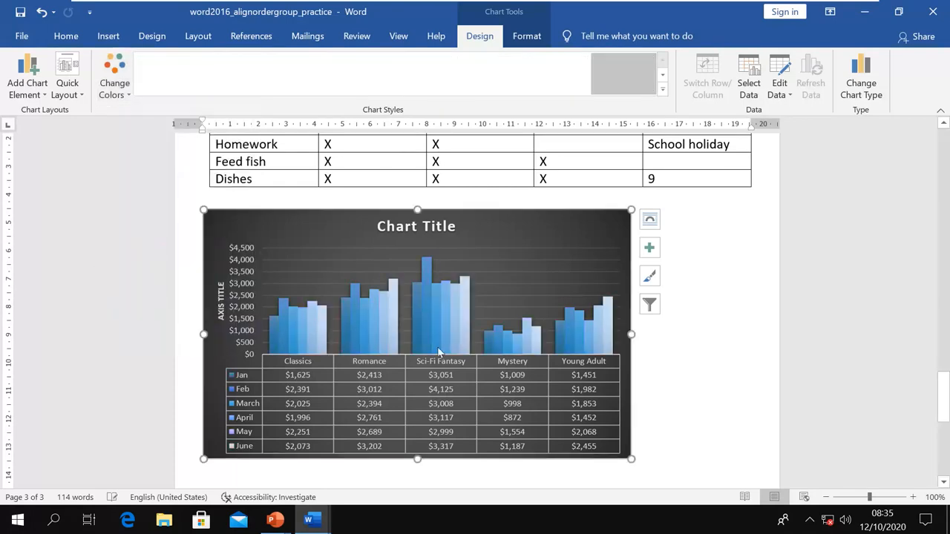
click(117, 83)
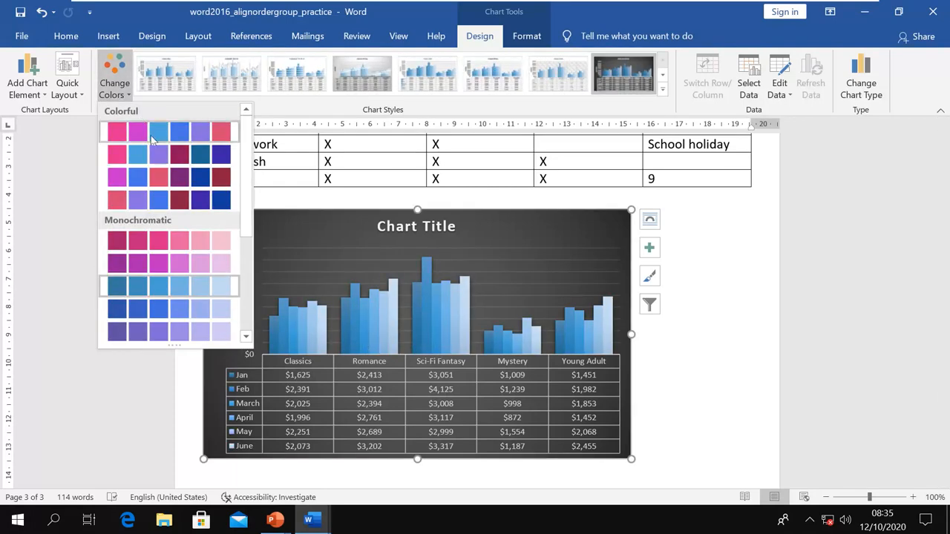
click(154, 142)
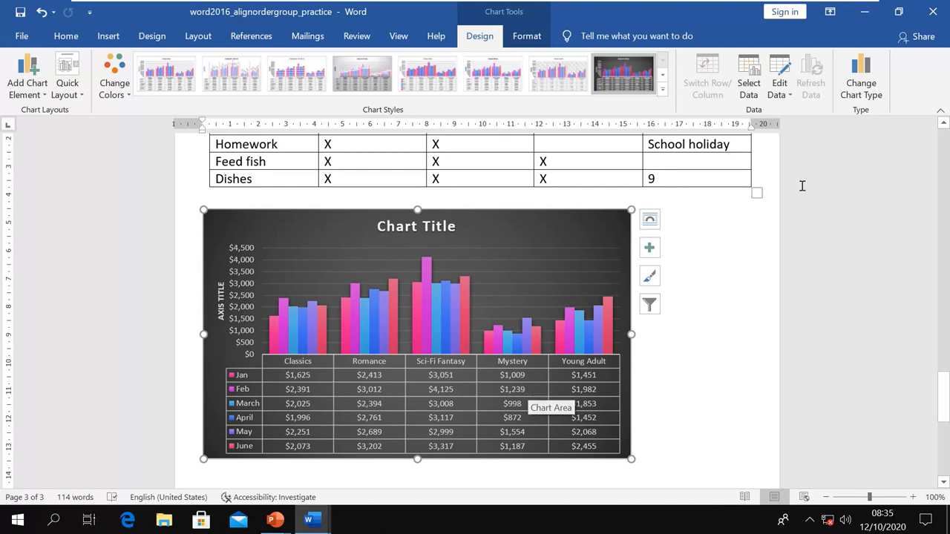
- Open the chart's data sheet, enlarge it to review all its rows, close it, and check the available Edit Data options
click(780, 66)
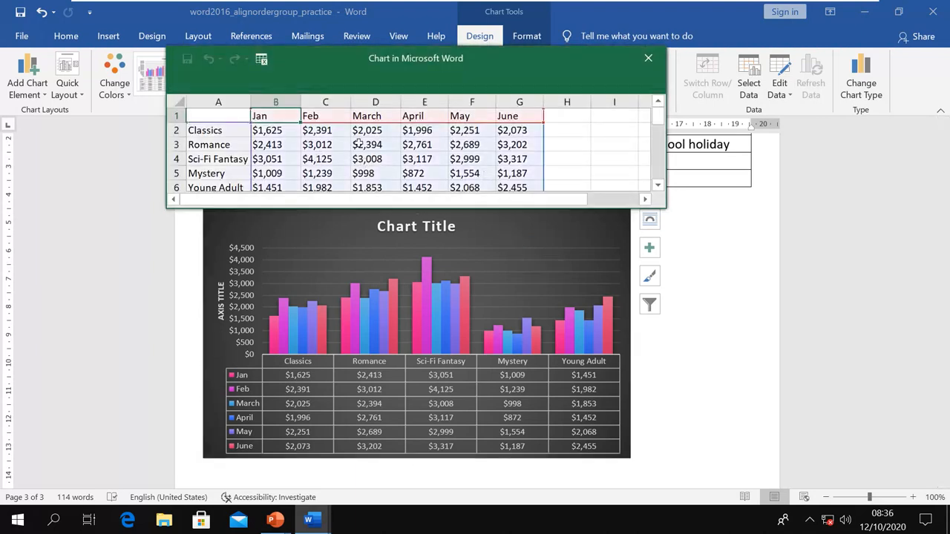
scroll(358, 142, down, 3)
scroll(351, 144, up, 3)
drag(663, 209, 685, 254)
click(394, 398)
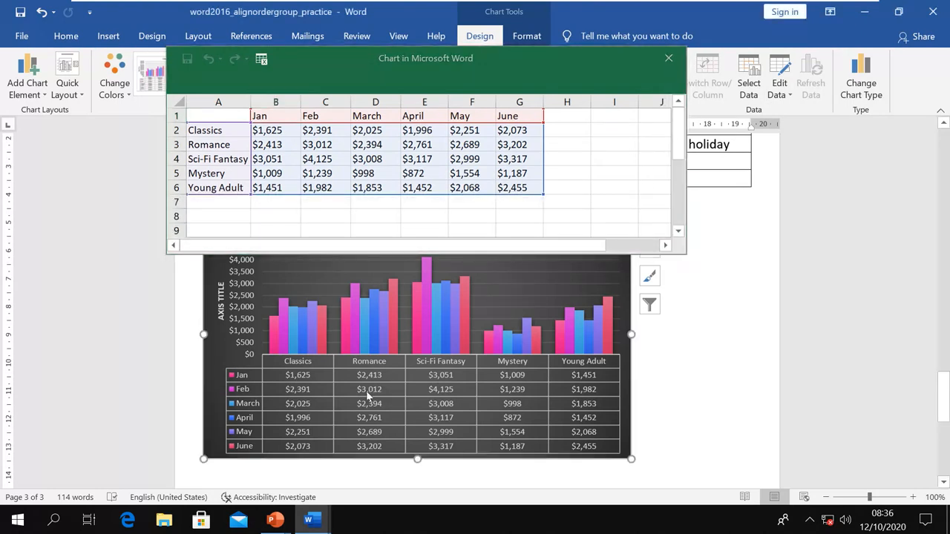
click(668, 59)
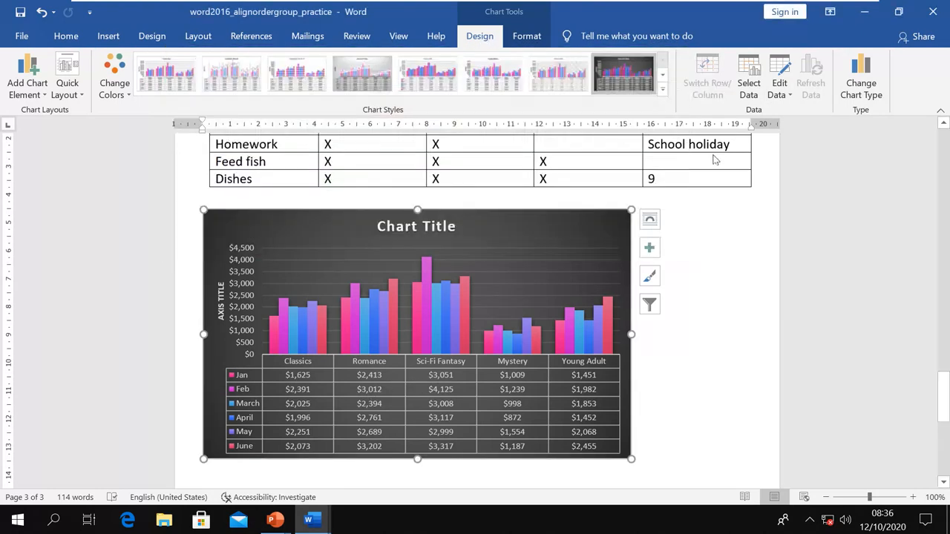
click(781, 92)
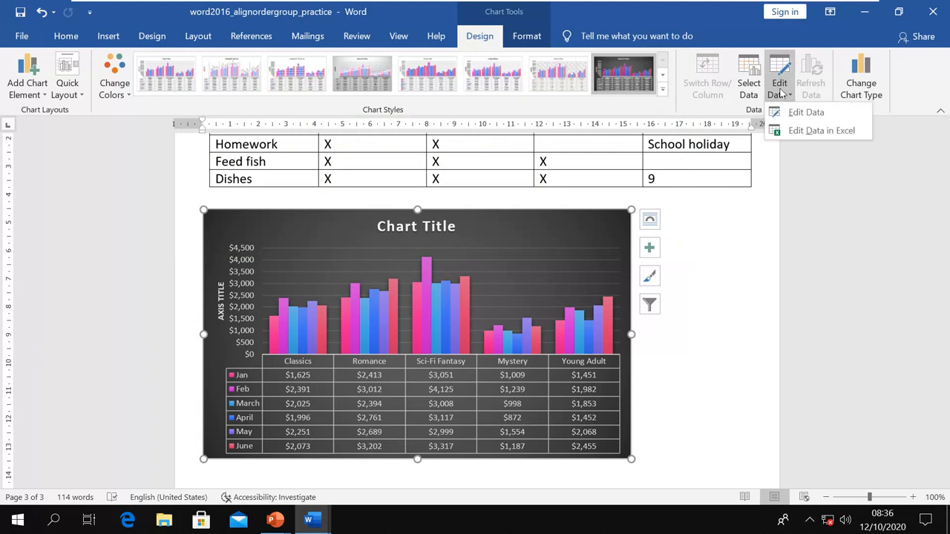
click(781, 95)
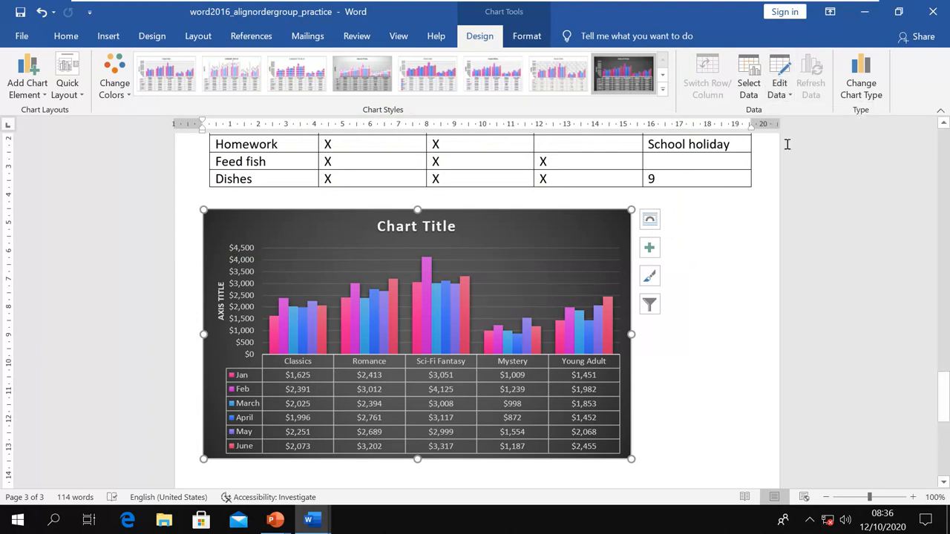
- Open the chart's Select Data Source settings, cancel them, and move the open data sheet down over the chart
click(749, 83)
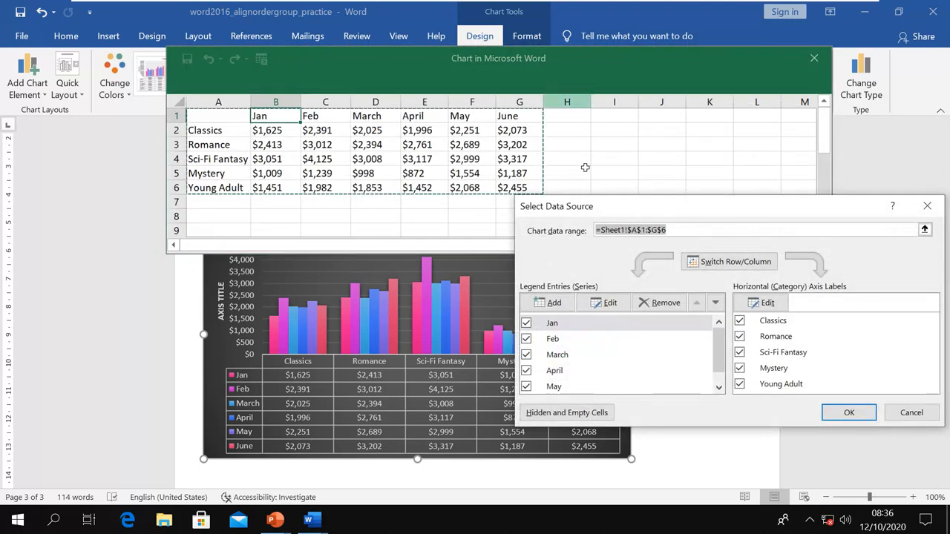
drag(638, 212, 490, 218)
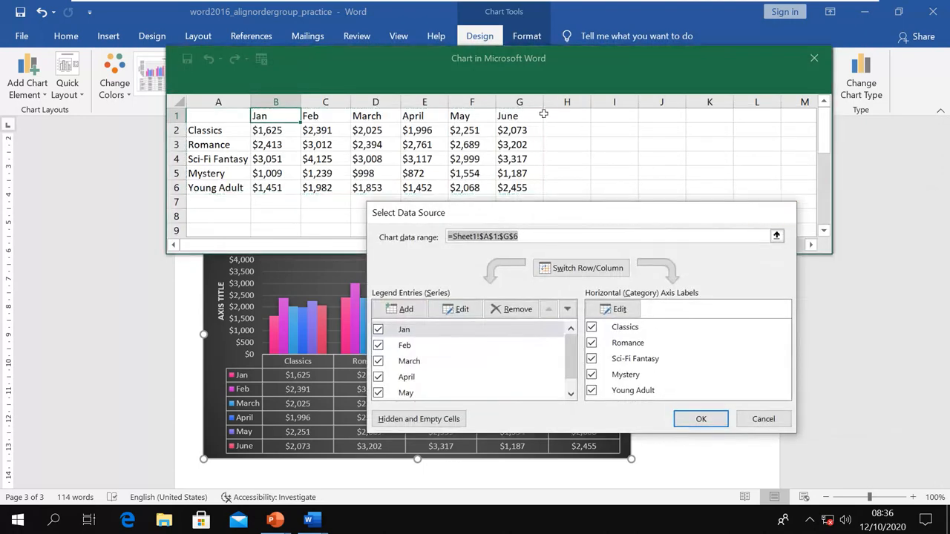
key(Escape)
drag(506, 55, 598, 215)
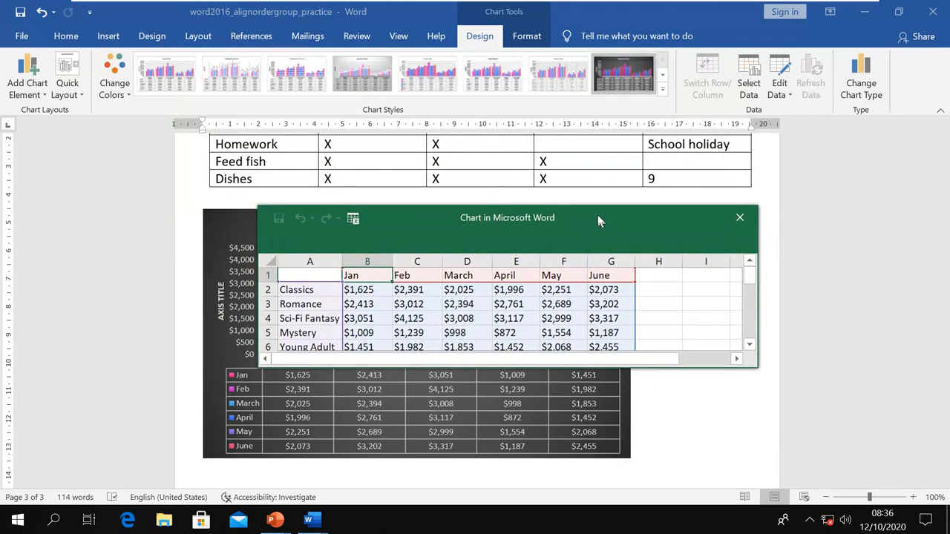
drag(420, 233, 391, 199)
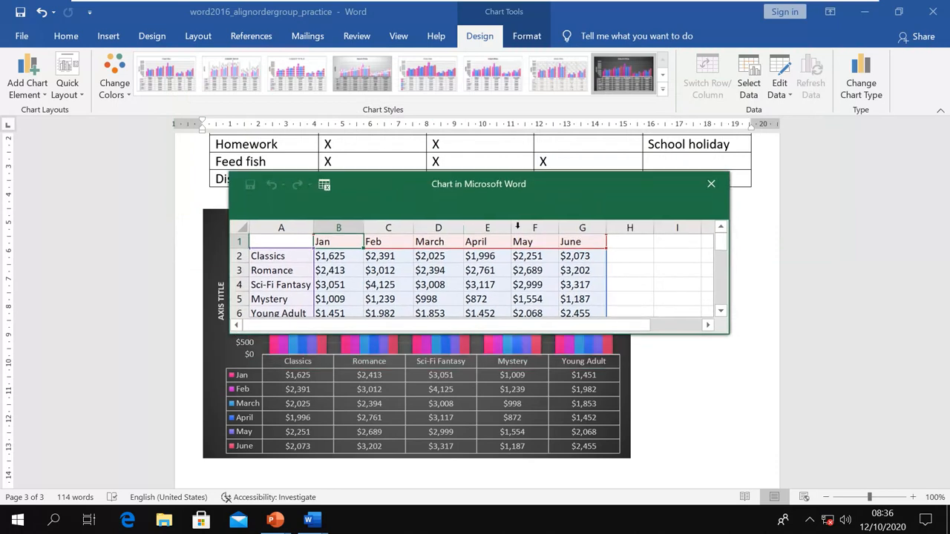
- Switch the chart's rows and columns so the months become the categories, and move the data sheet off the columns
click(480, 255)
click(746, 78)
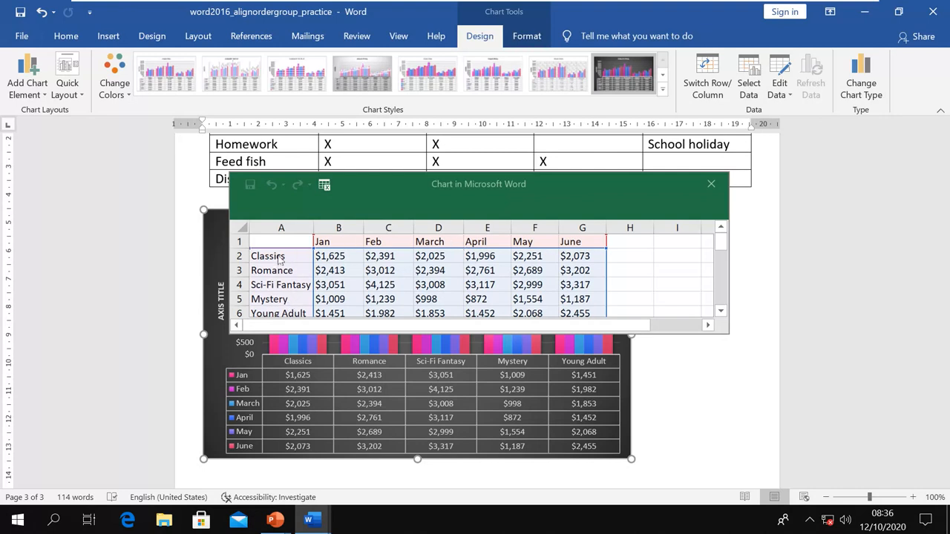
click(708, 82)
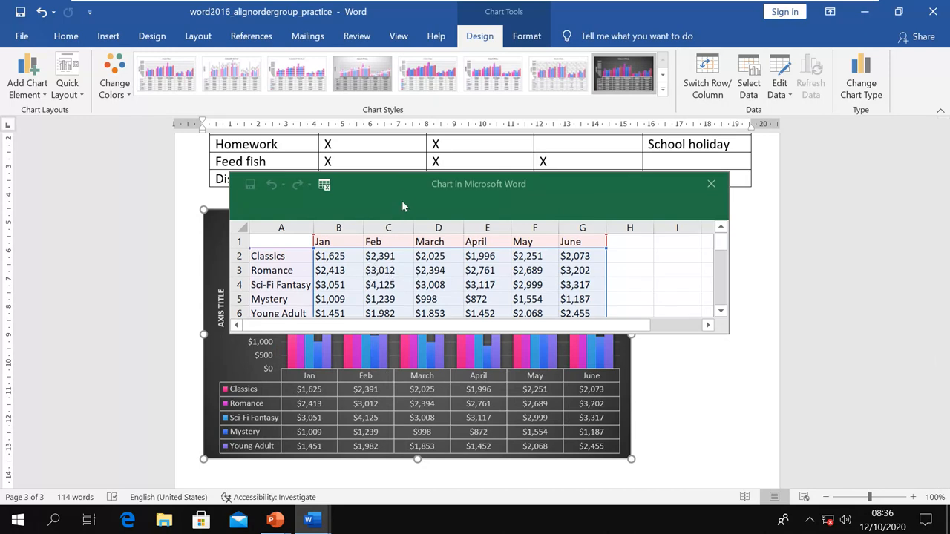
drag(403, 206, 297, 88)
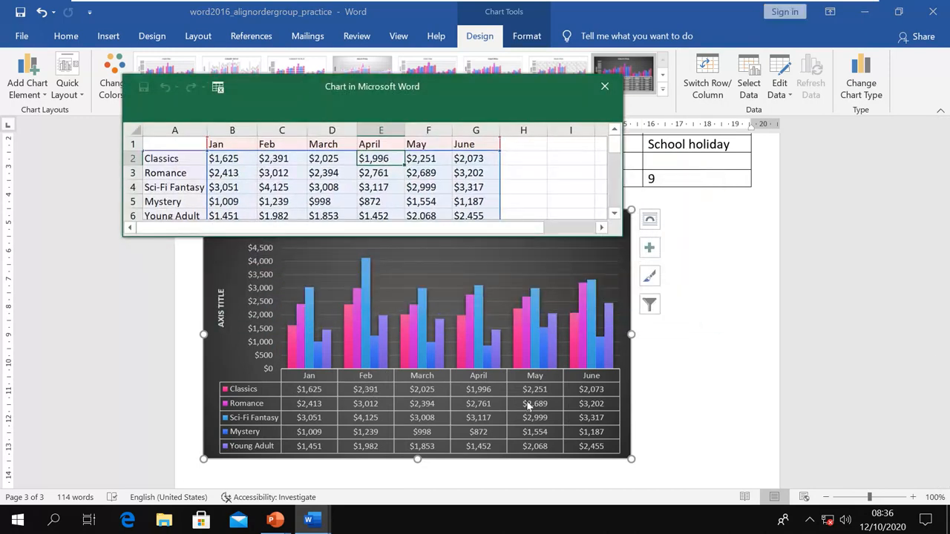
- Switch the chart's rows and columns back and forth, ending with the book genres as categories, and close the data sheet
click(707, 78)
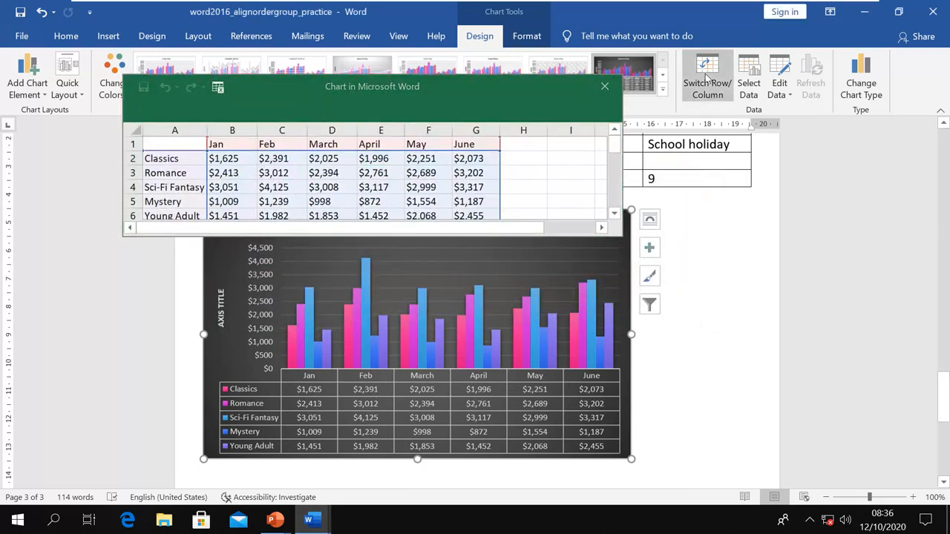
click(708, 78)
click(708, 78)
click(708, 78)
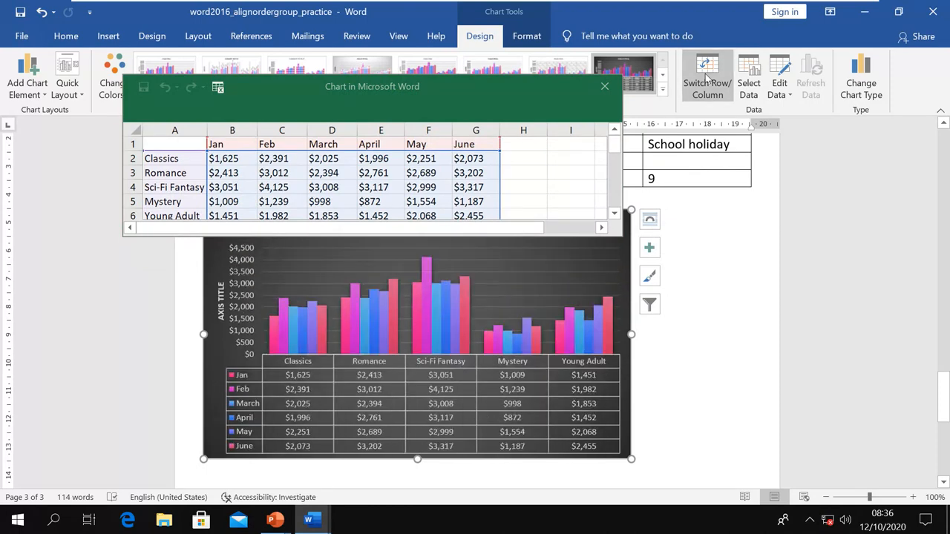
click(707, 78)
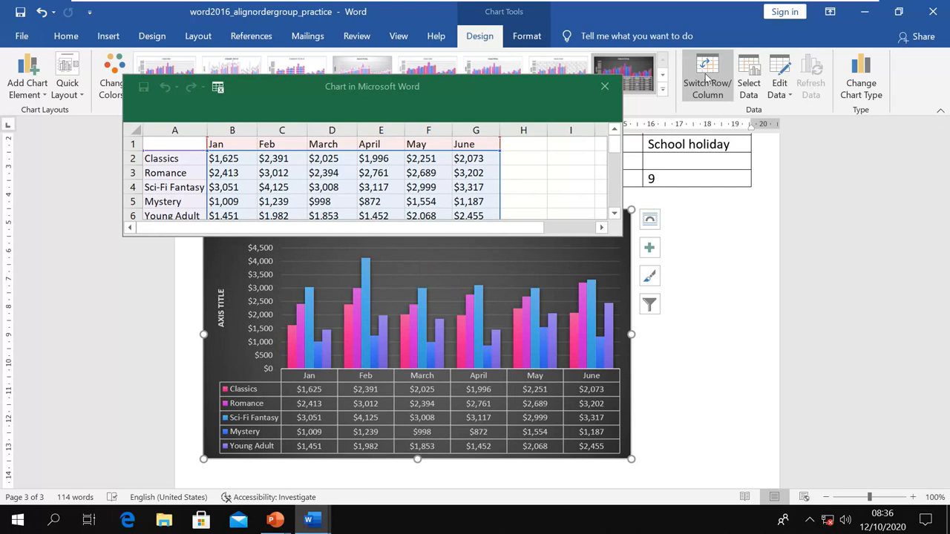
click(707, 78)
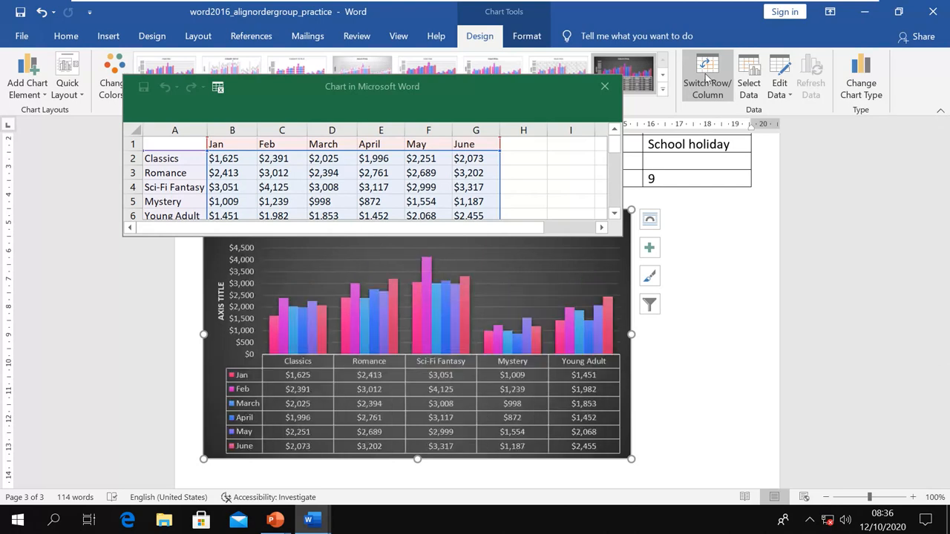
click(605, 86)
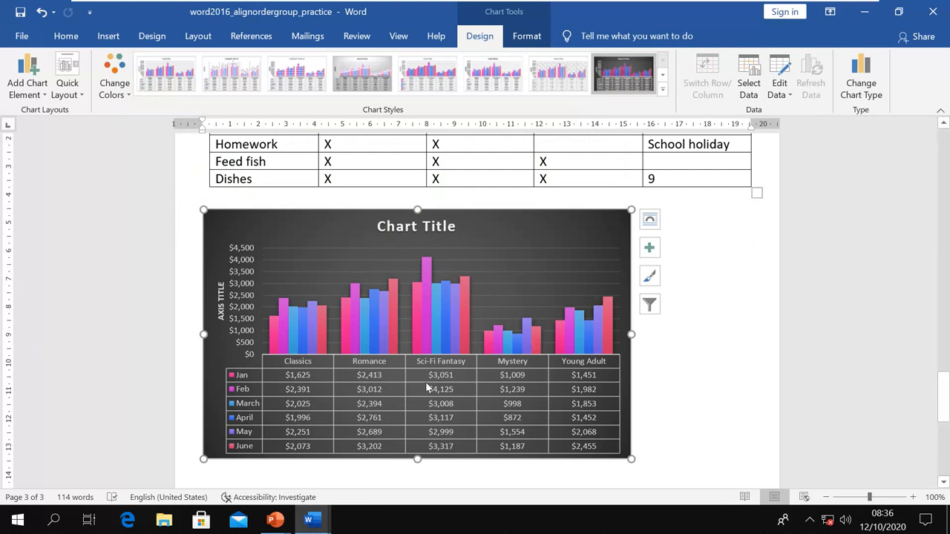
- Check the Edit Data options and change the chart type to the basic Line chart
click(781, 88)
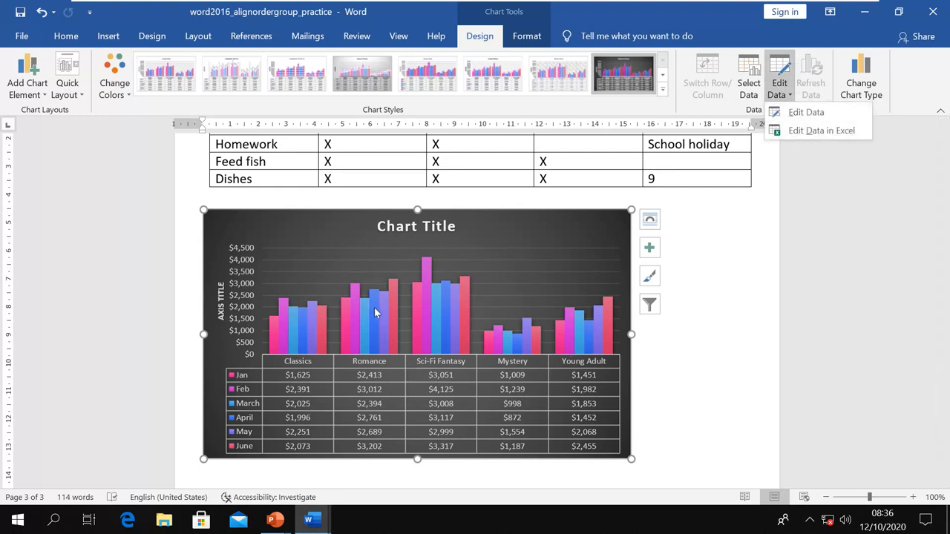
click(858, 312)
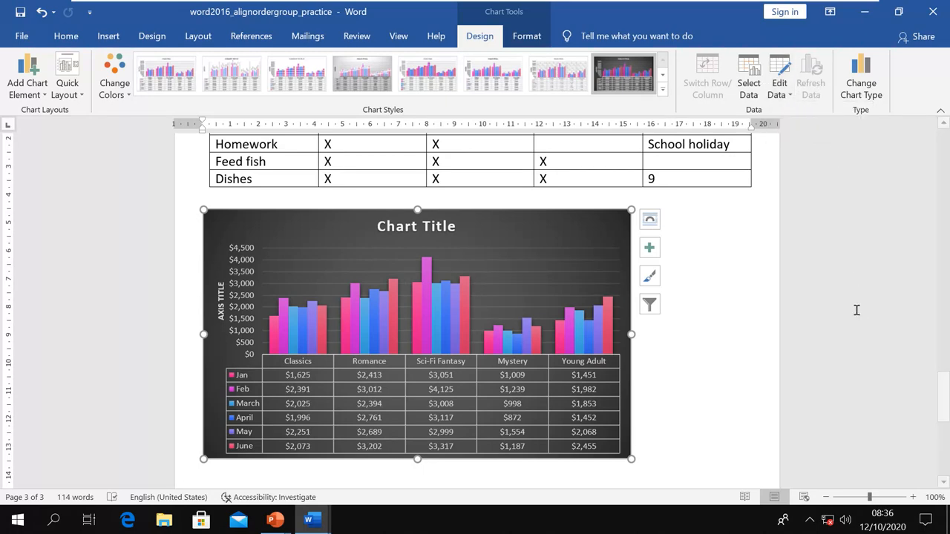
click(857, 101)
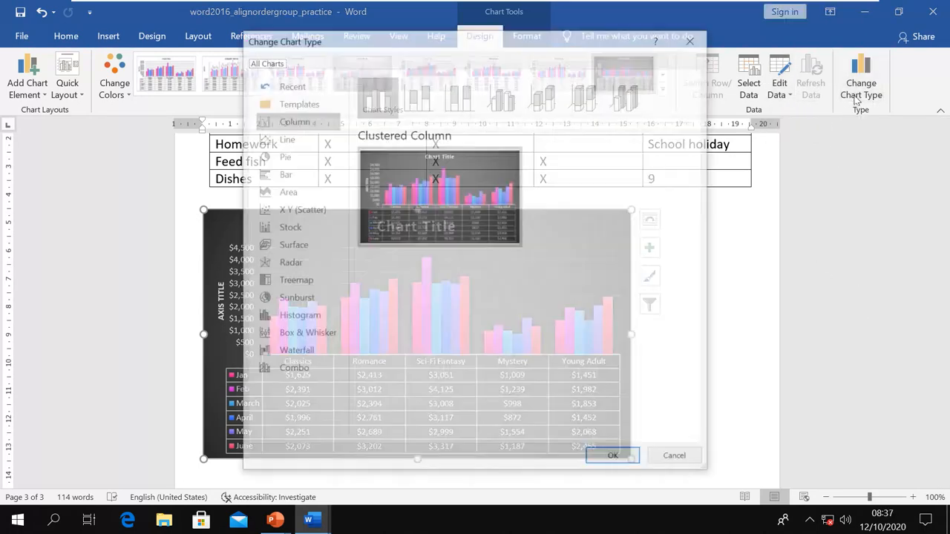
mouse_move(443, 221)
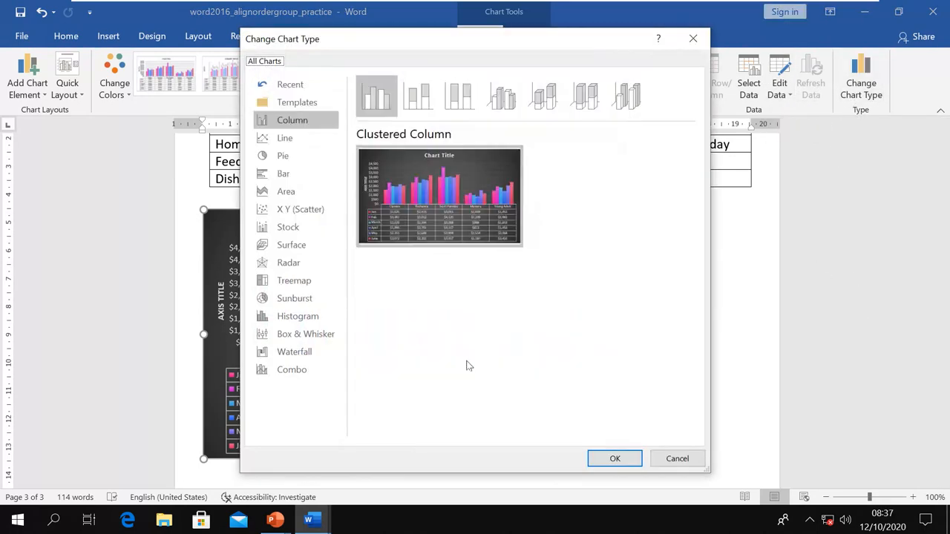
click(286, 139)
mouse_move(455, 208)
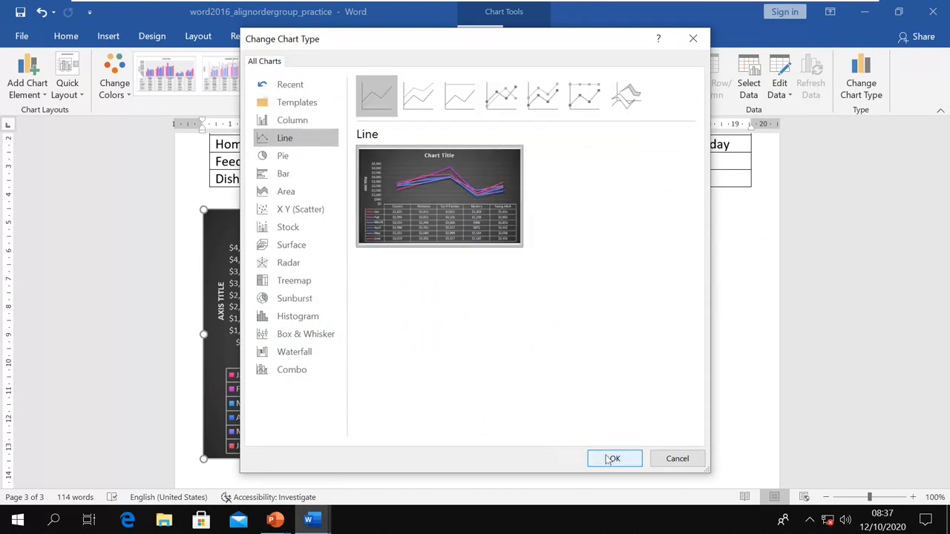
click(610, 458)
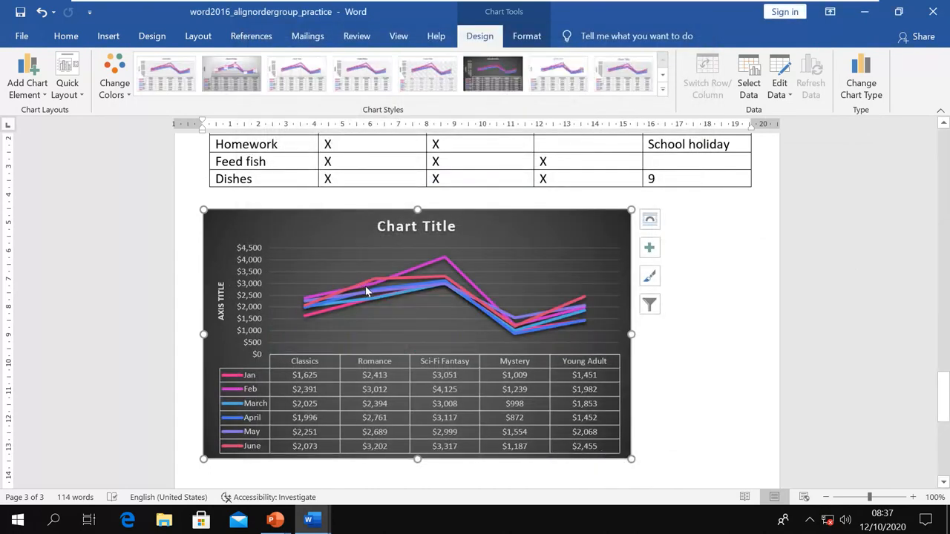
mouse_move(367, 291)
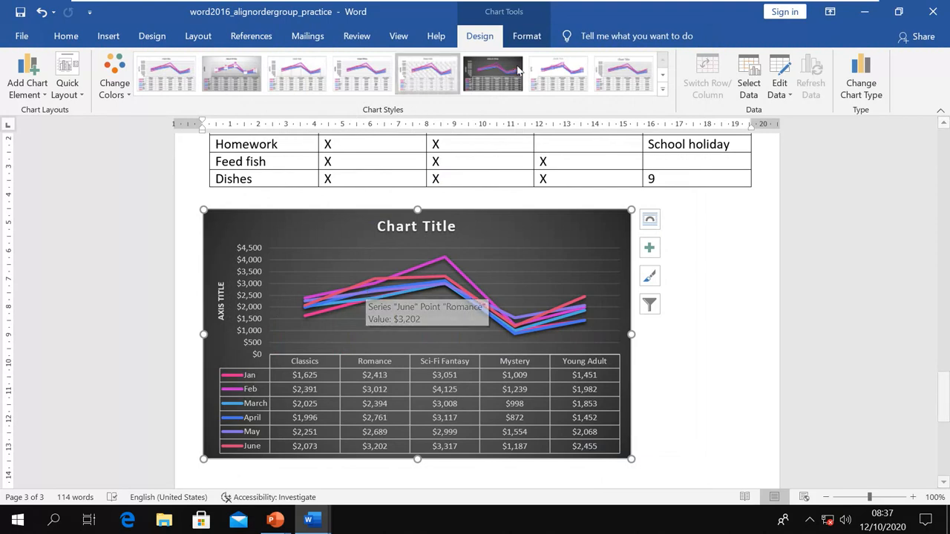
- Select the June series in the line chart, view its Format Data Series settings, and close them
click(527, 36)
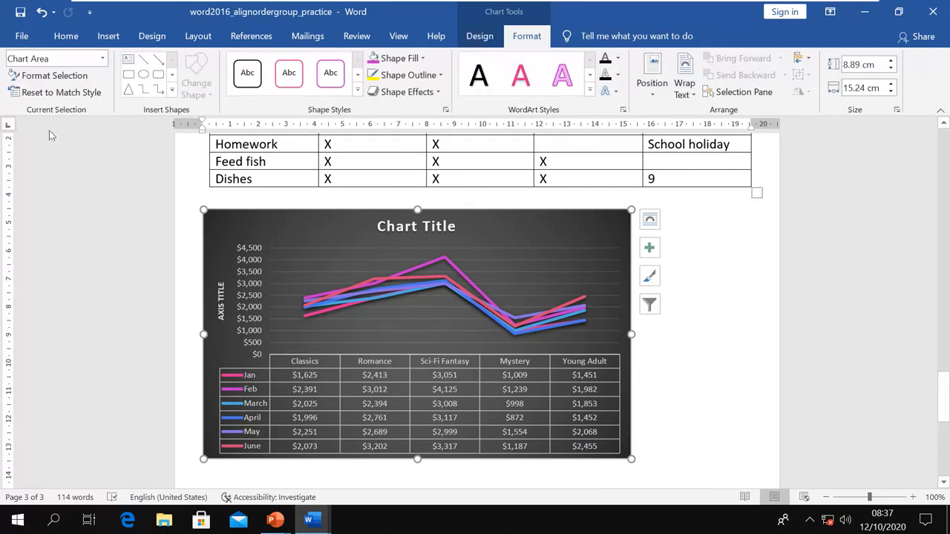
click(72, 60)
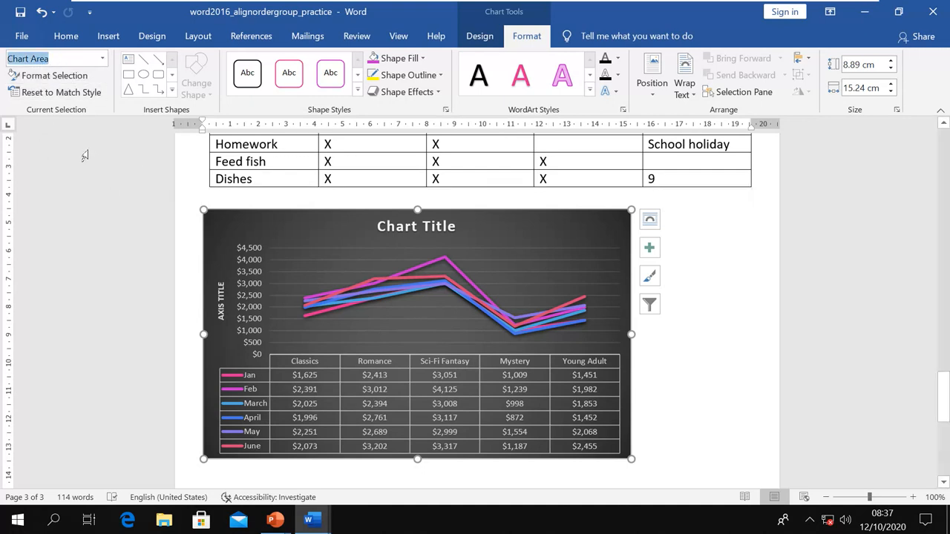
mouse_move(329, 320)
click(350, 297)
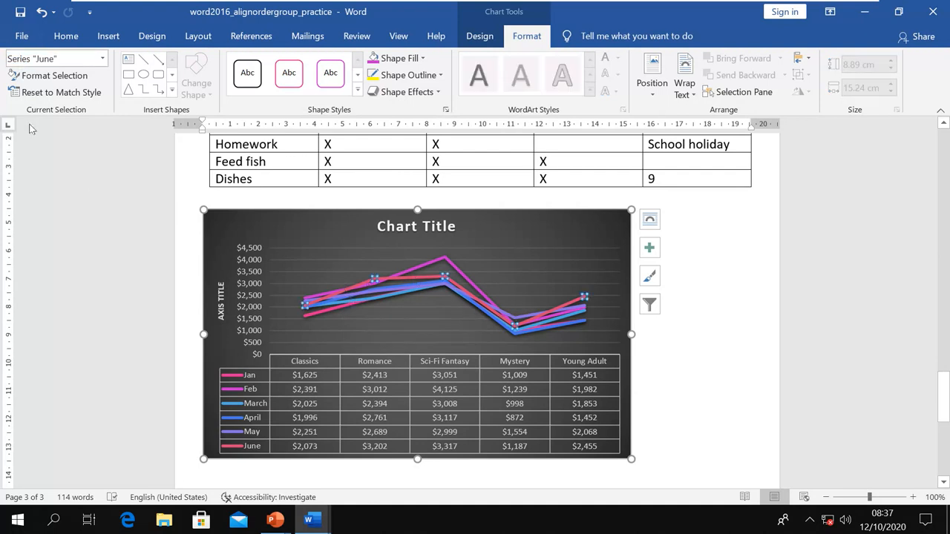
click(49, 75)
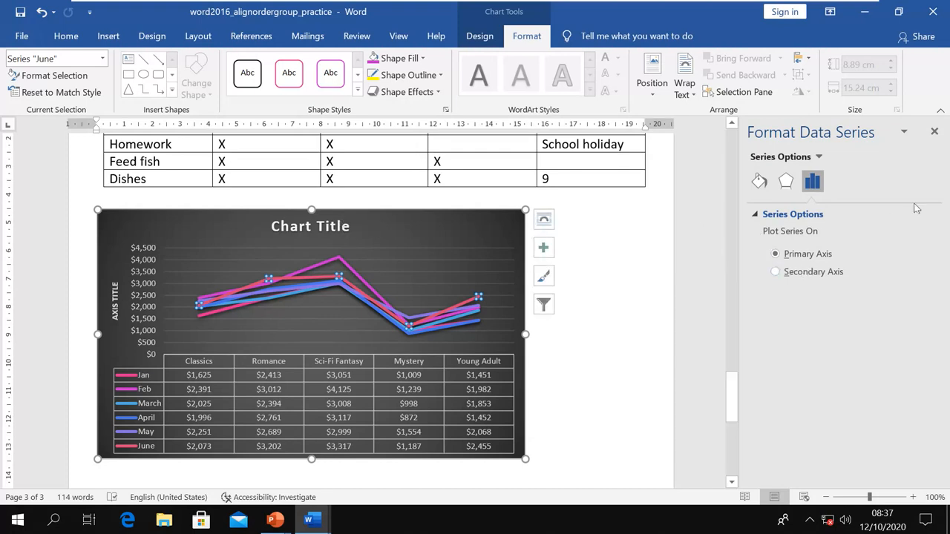
click(935, 131)
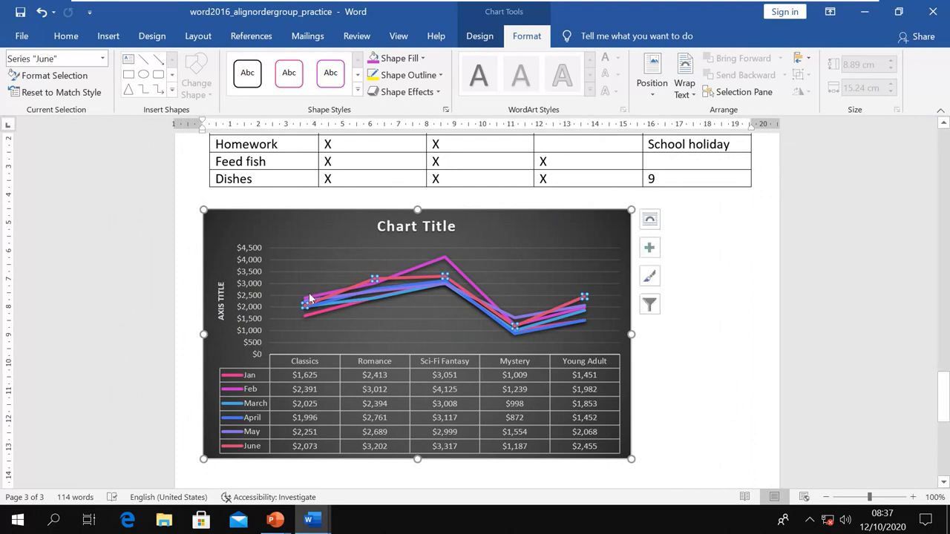
- Select the May series and the plot area in turn, and look through the shape styles available for the plot area
click(73, 98)
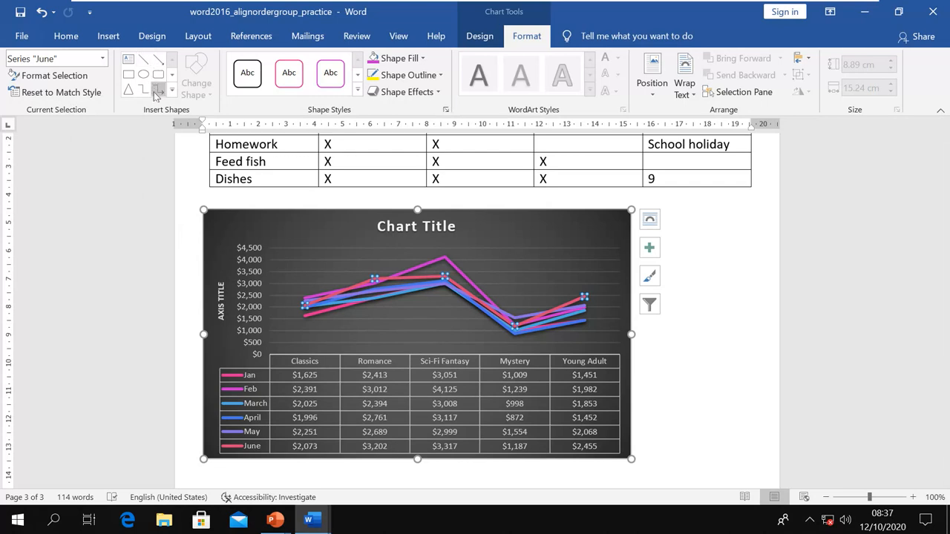
click(387, 293)
click(383, 294)
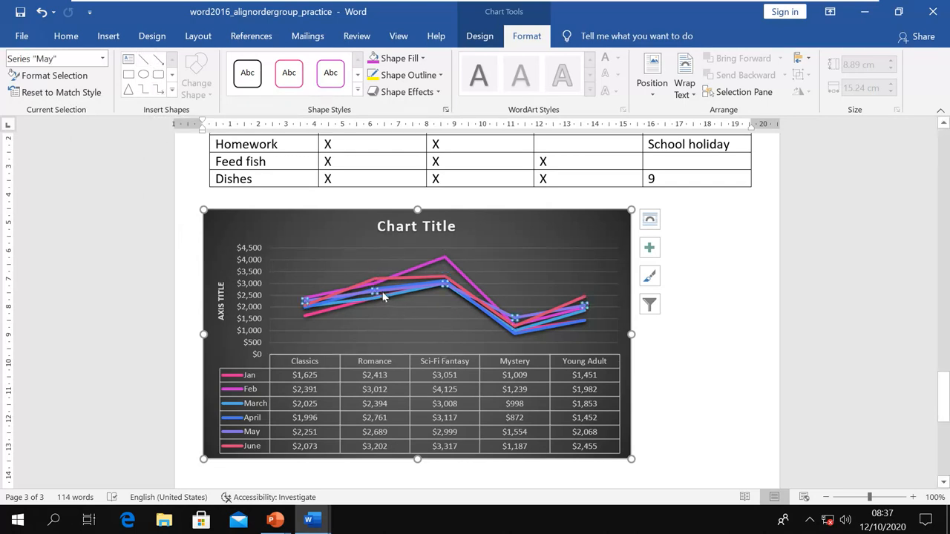
click(298, 253)
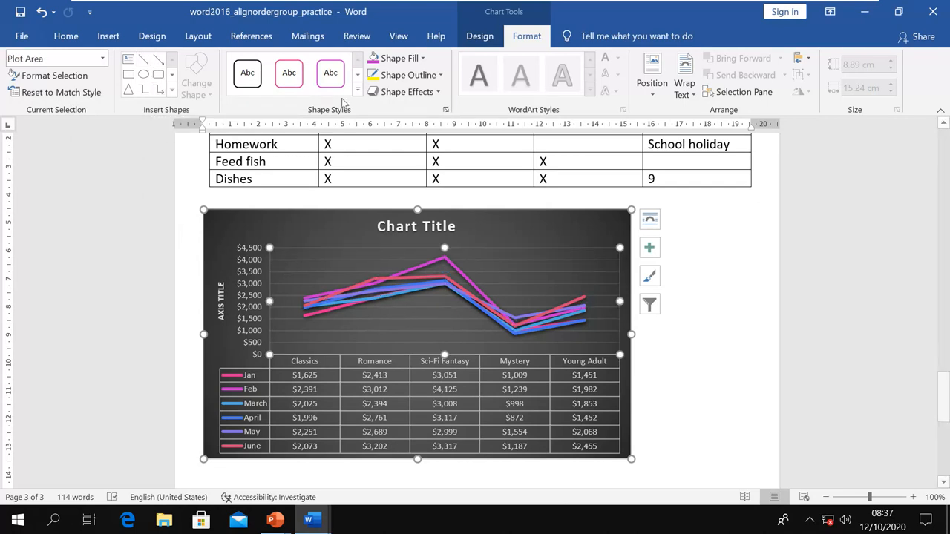
click(358, 90)
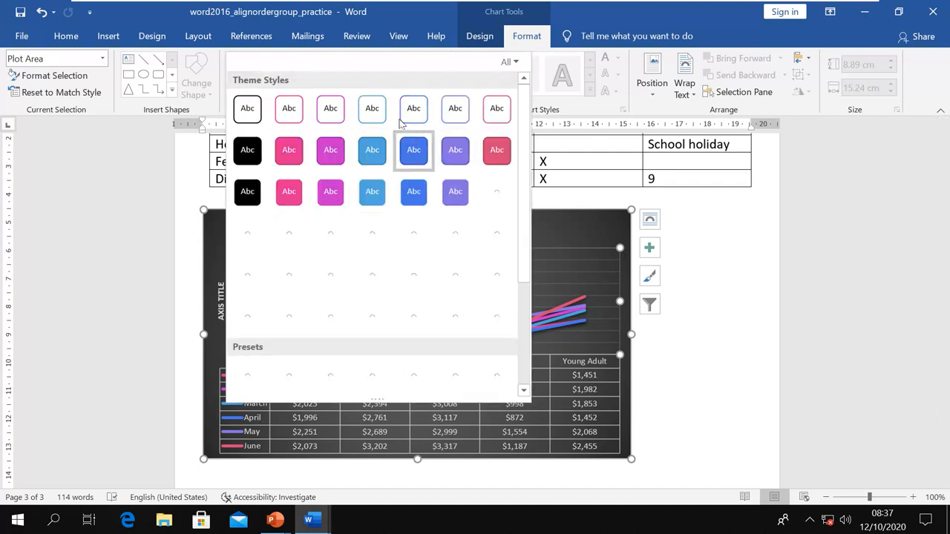
click(178, 184)
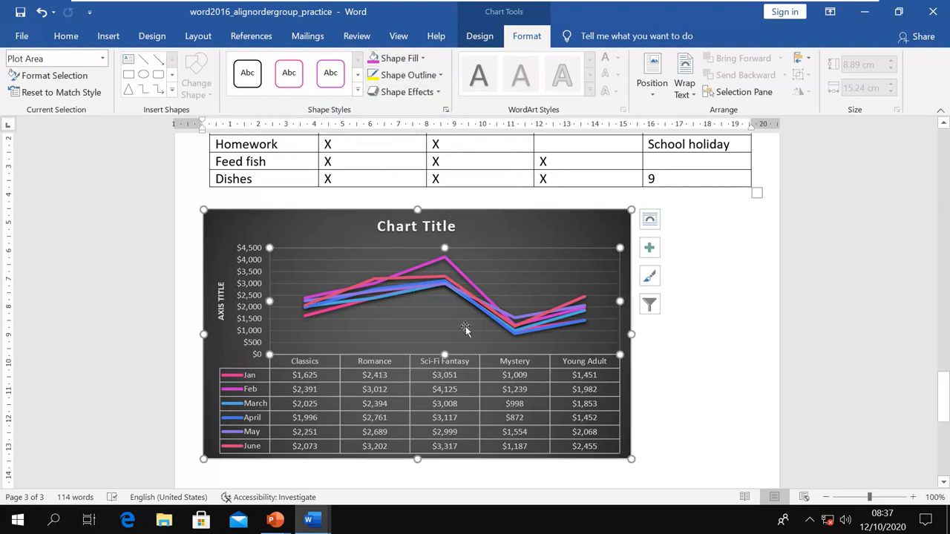
- Select the whole chart area and apply a purple outlined WordArt style to its text, replacing it with the plain black style
click(417, 227)
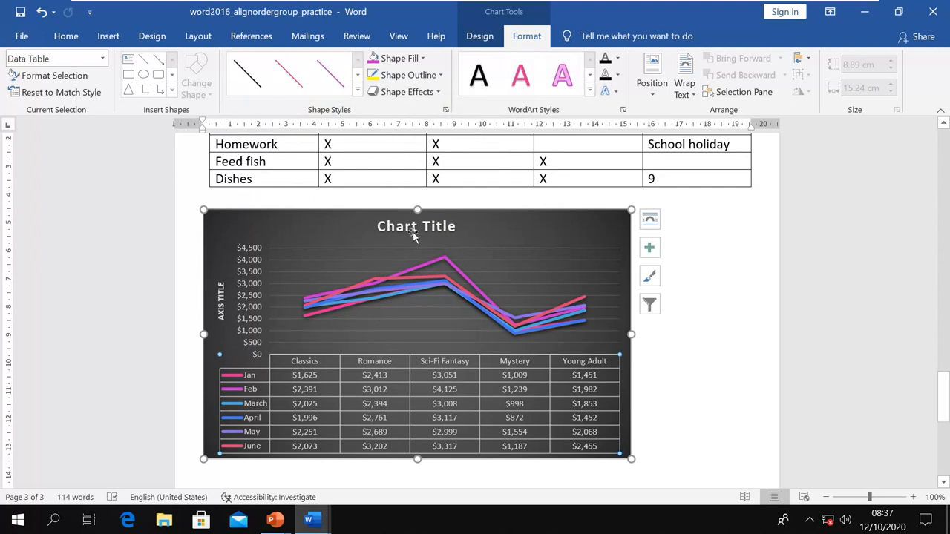
click(353, 236)
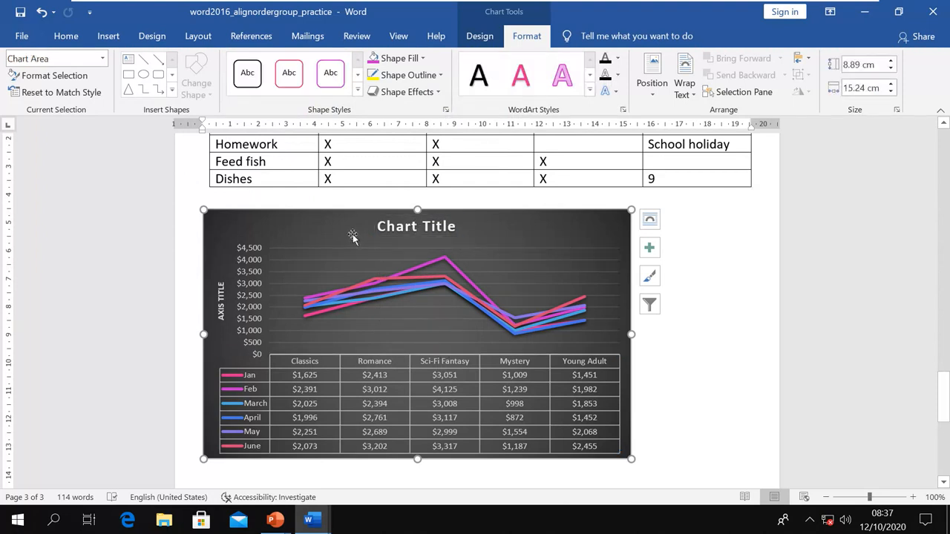
click(590, 89)
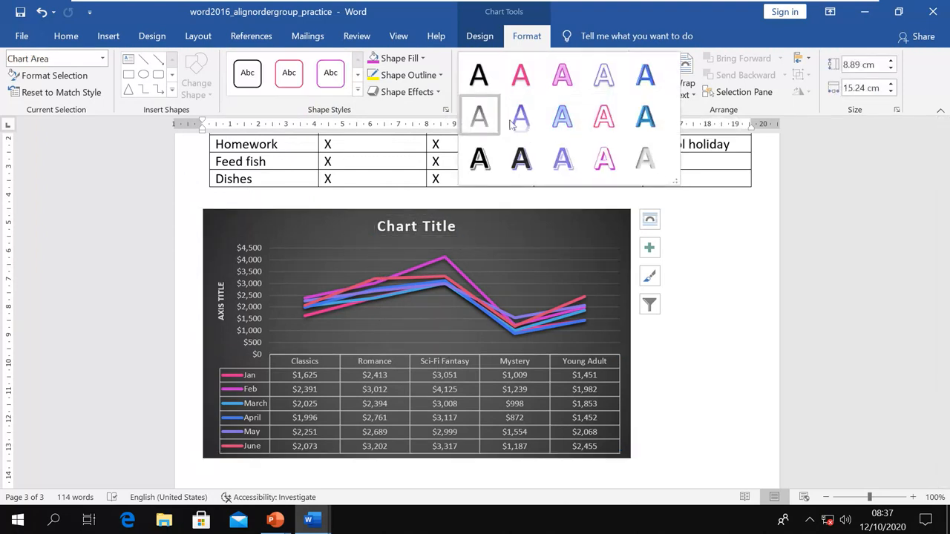
click(564, 169)
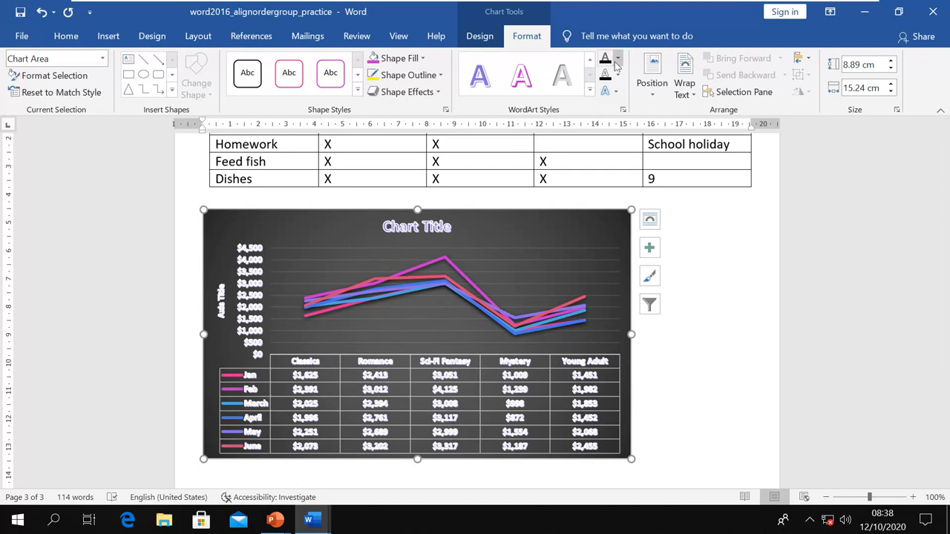
click(592, 91)
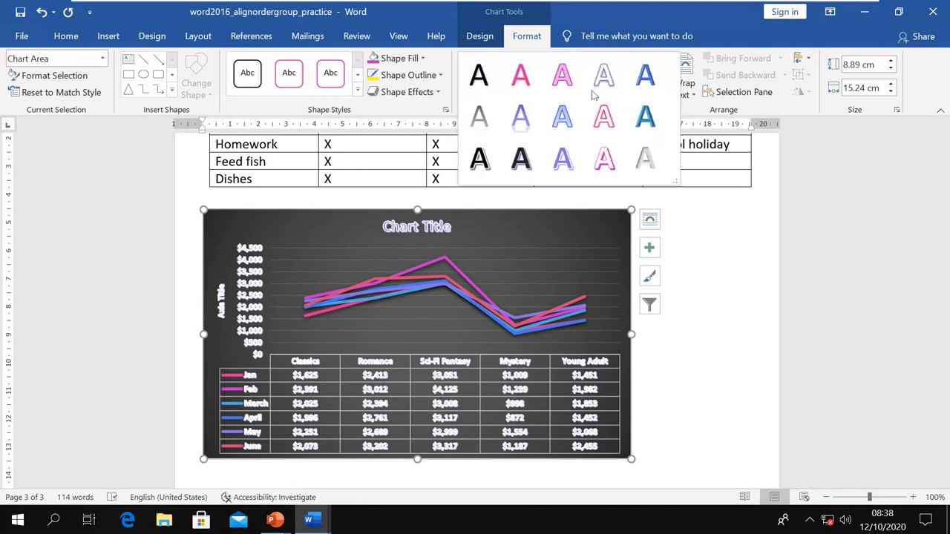
click(482, 86)
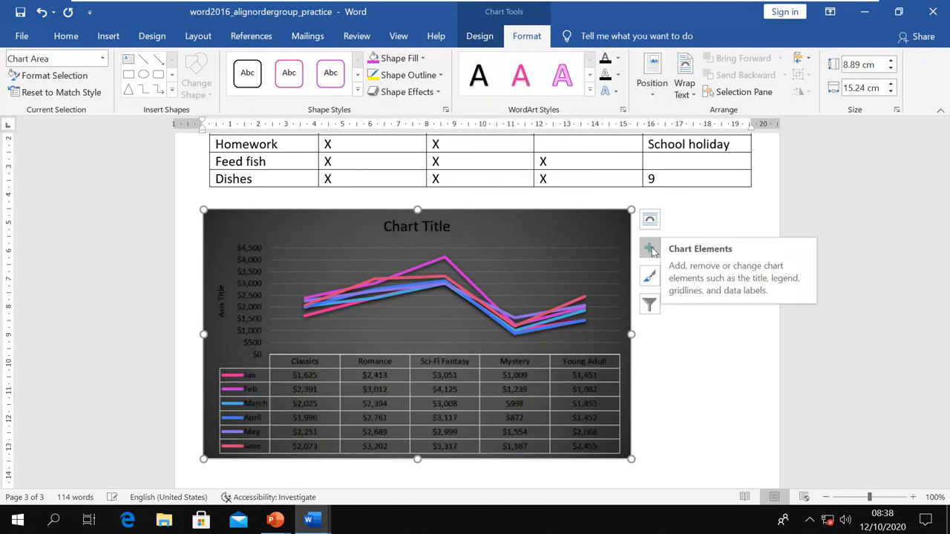
- Review the chart's Position and Wrap Text options without choosing any of them
click(653, 96)
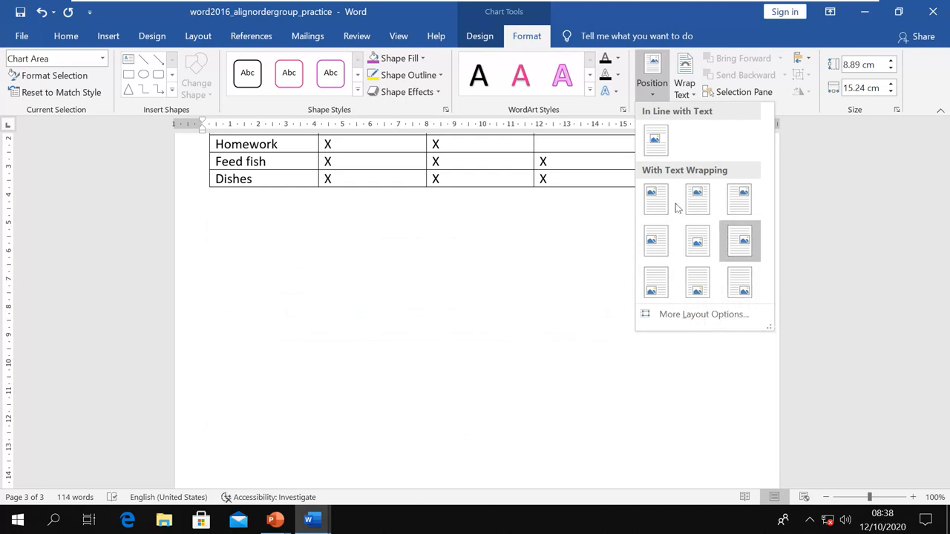
click(586, 222)
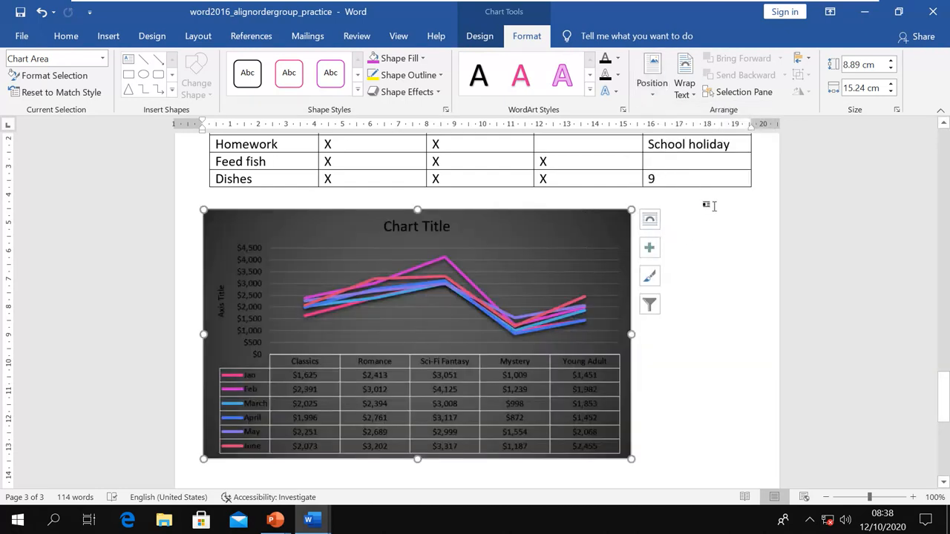
click(692, 95)
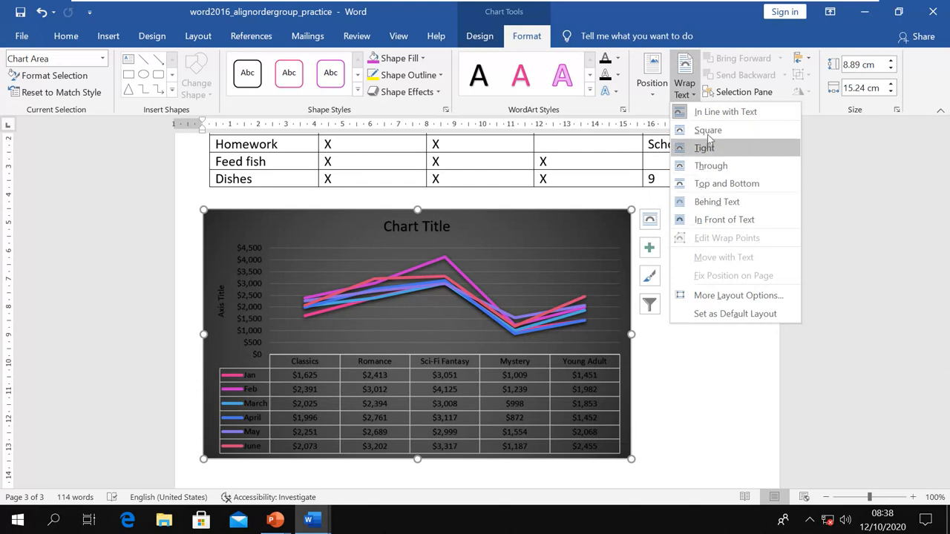
click(704, 386)
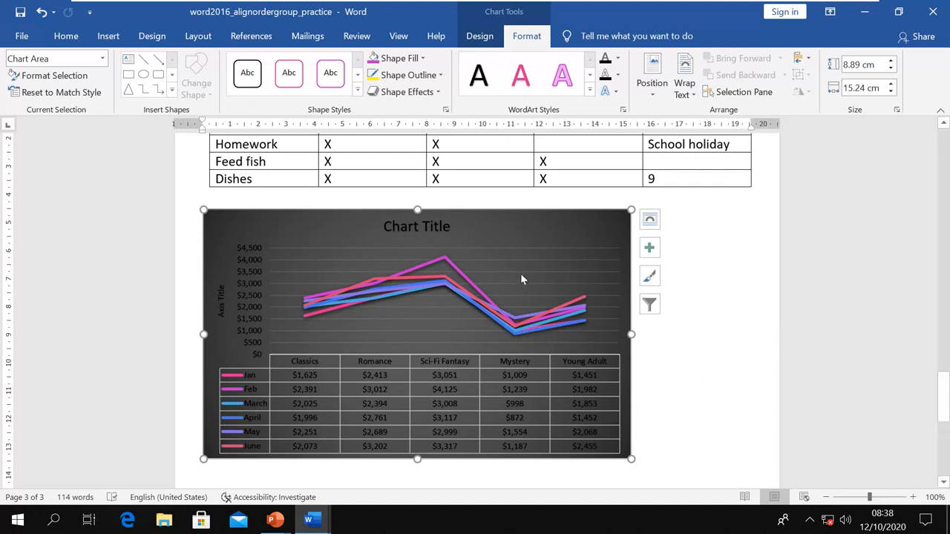
- Show the Selection pane listing the document's objects, close it, and check the chart's Align options without choosing any
click(740, 92)
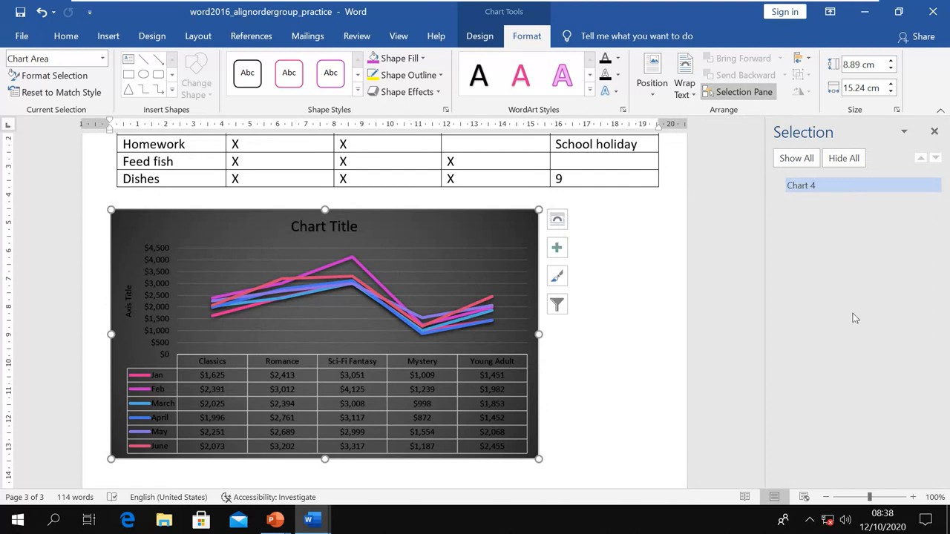
click(942, 131)
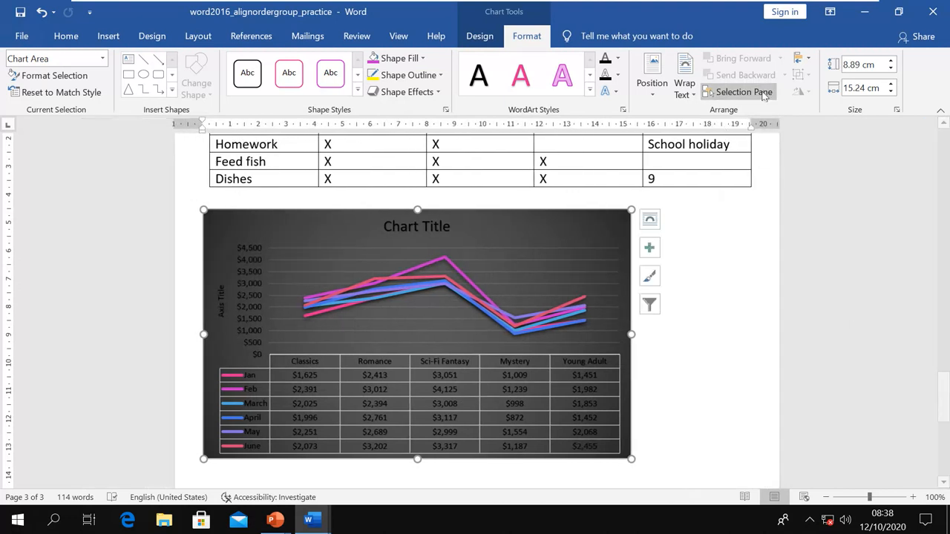
click(804, 63)
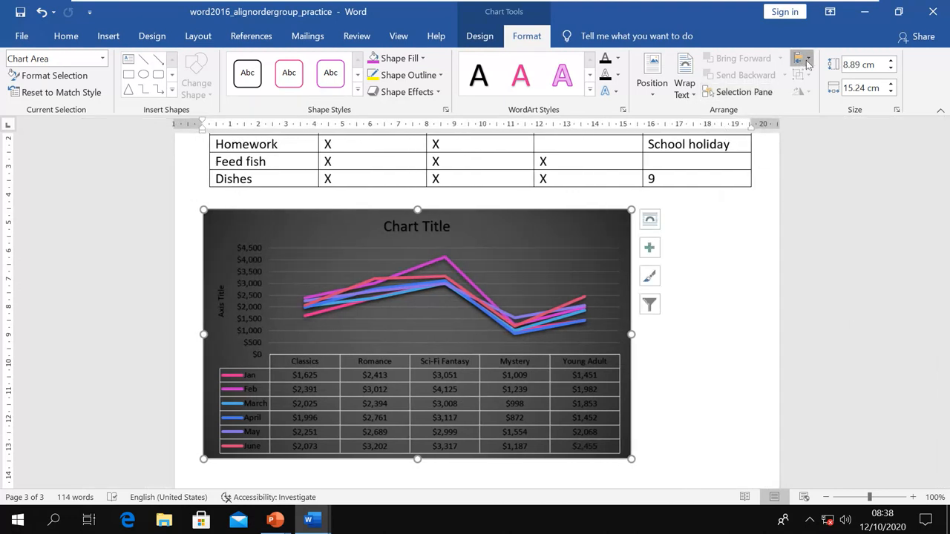
click(804, 64)
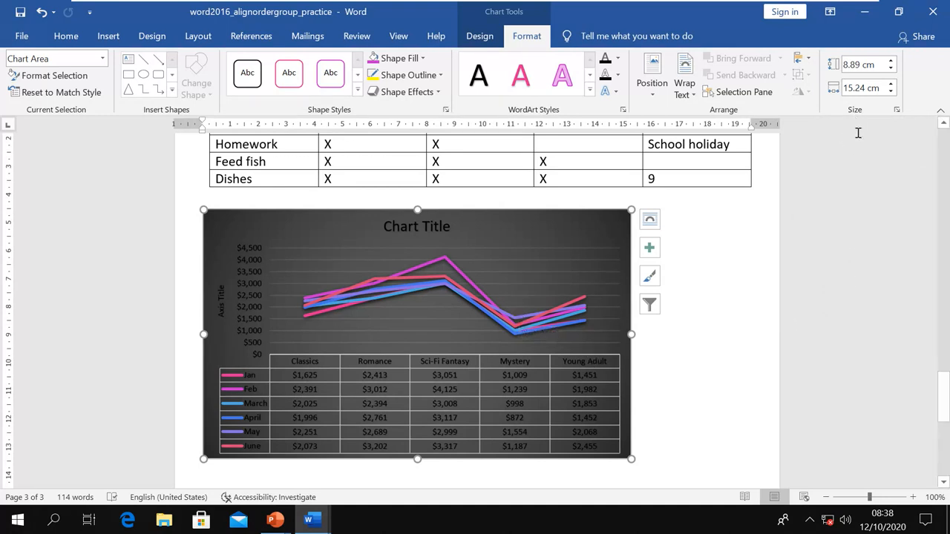
- Widen the chart to 16.1 cm and deselect it
click(892, 84)
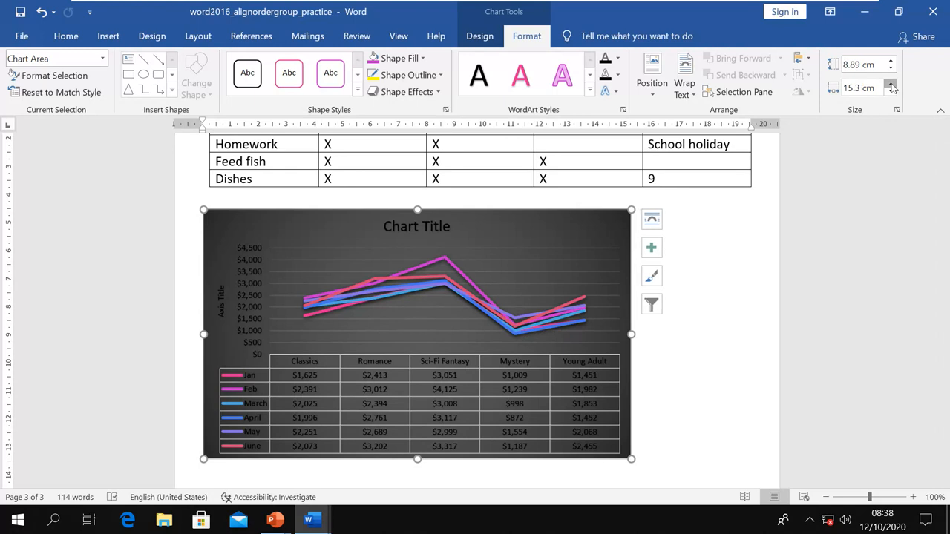
click(891, 84)
click(892, 83)
click(891, 84)
click(891, 84)
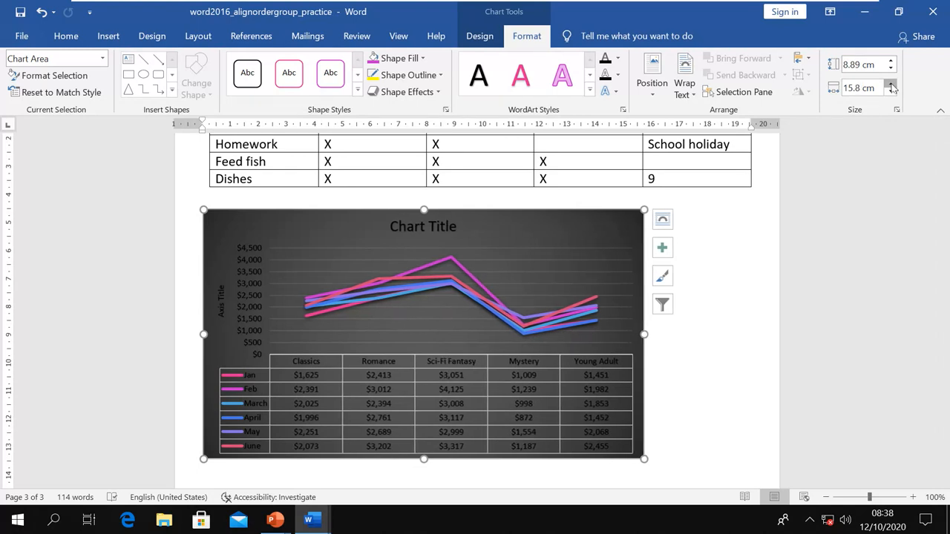
click(892, 83)
click(891, 84)
click(891, 83)
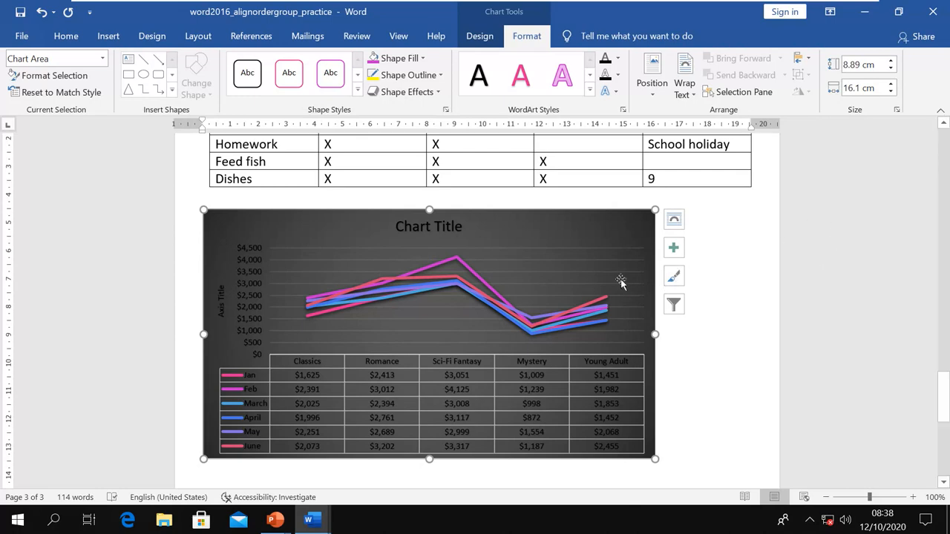
click(708, 315)
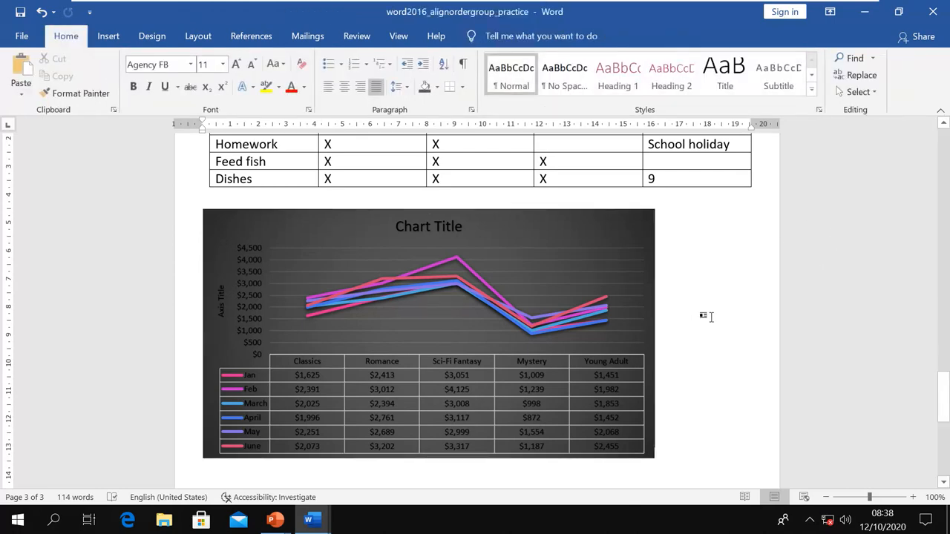
- Switch to the PowerPoint slide show, advance to the Header & Footer Design Tab slide, and underline its heading with the pen
key(alt+Tab)
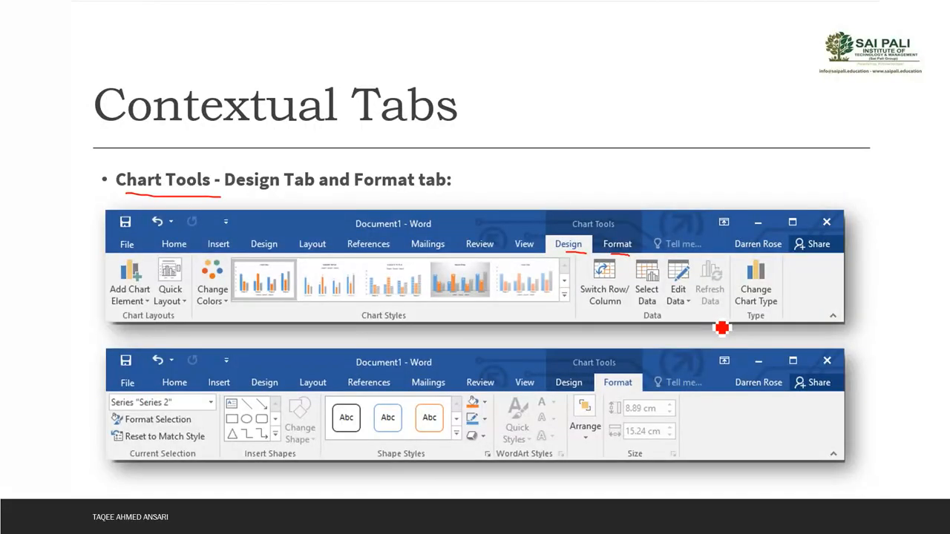
click(722, 328)
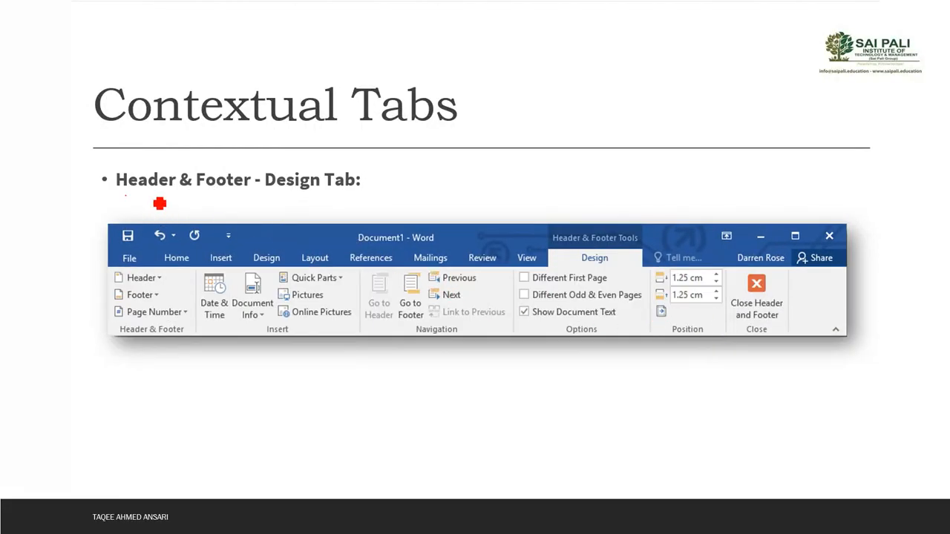
drag(123, 206, 365, 207)
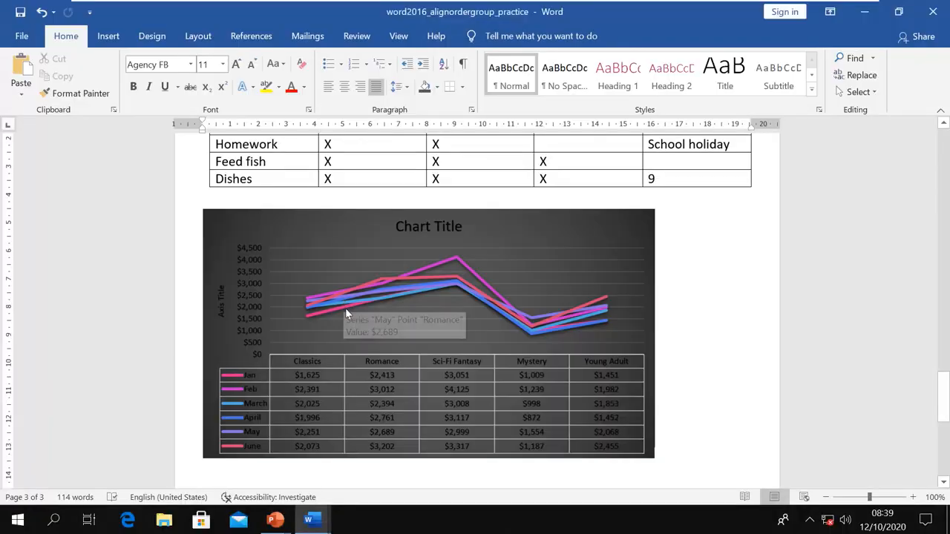
- Switch back to the Word document, open page 2's header for editing, and insert the built-in Banded header
scroll(347, 308, up, 4)
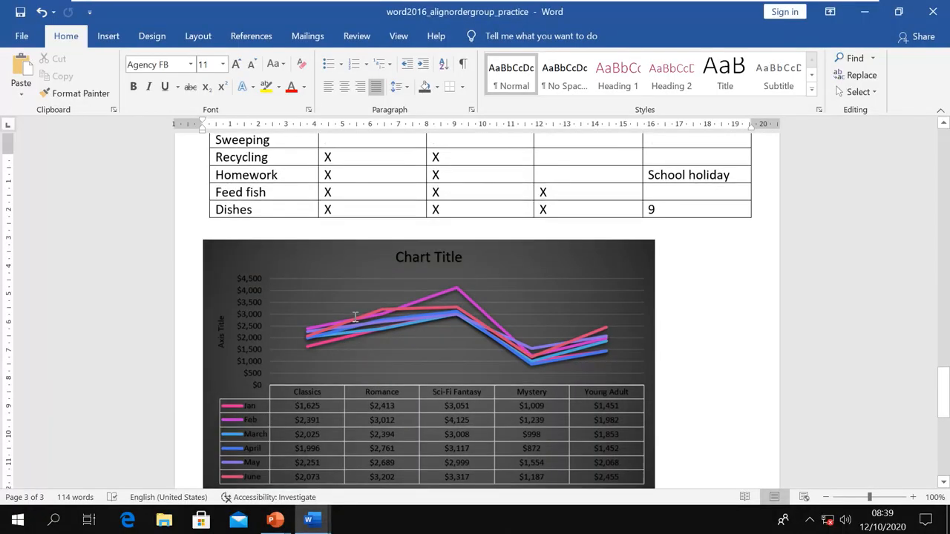
scroll(354, 312, up, 3)
scroll(354, 315, up, 18)
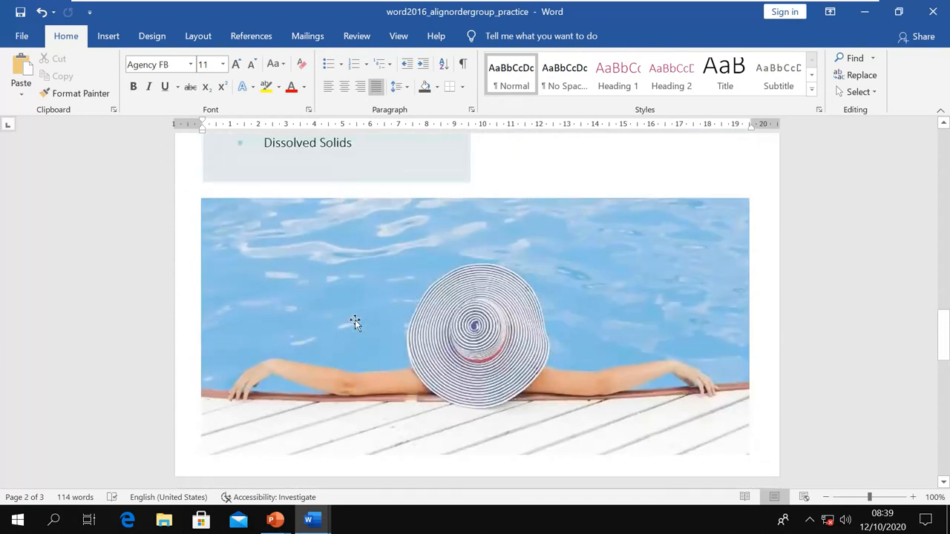
scroll(354, 322, up, 8)
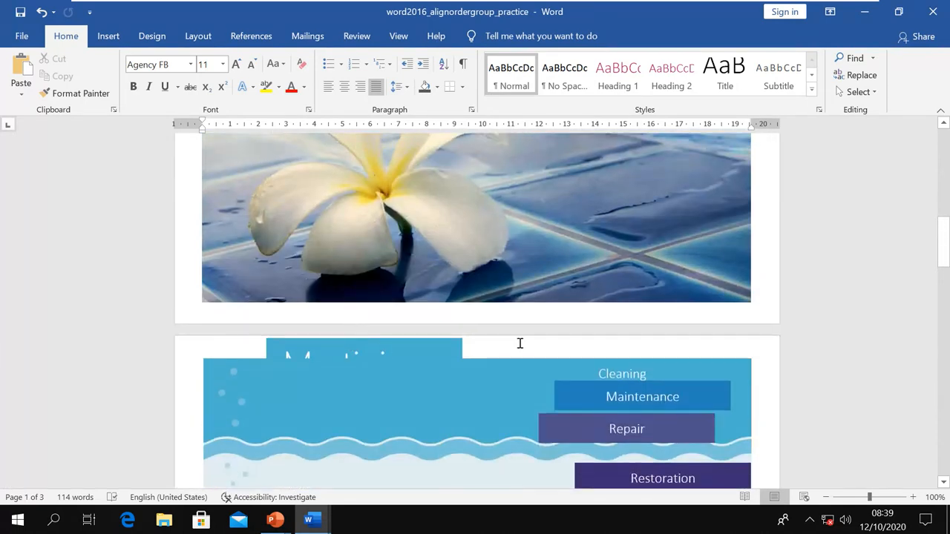
double_click(520, 343)
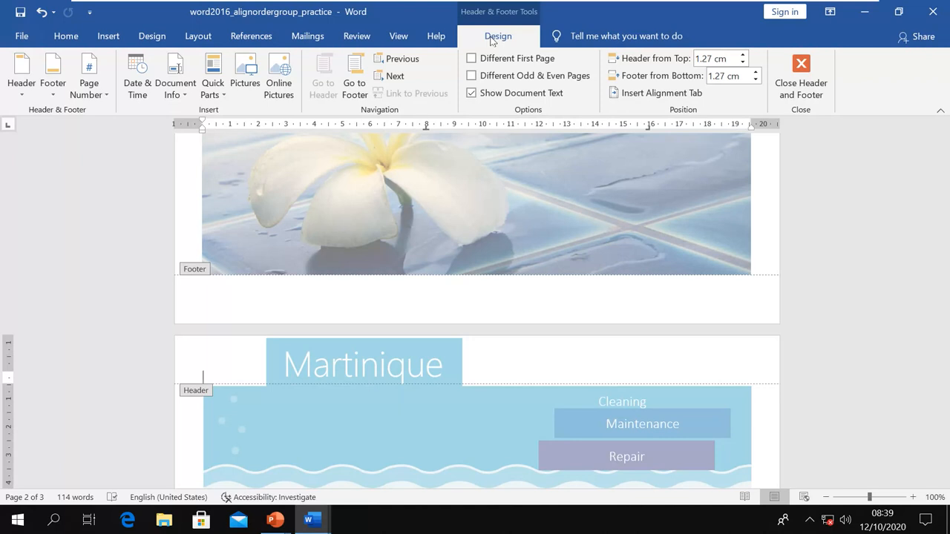
click(16, 94)
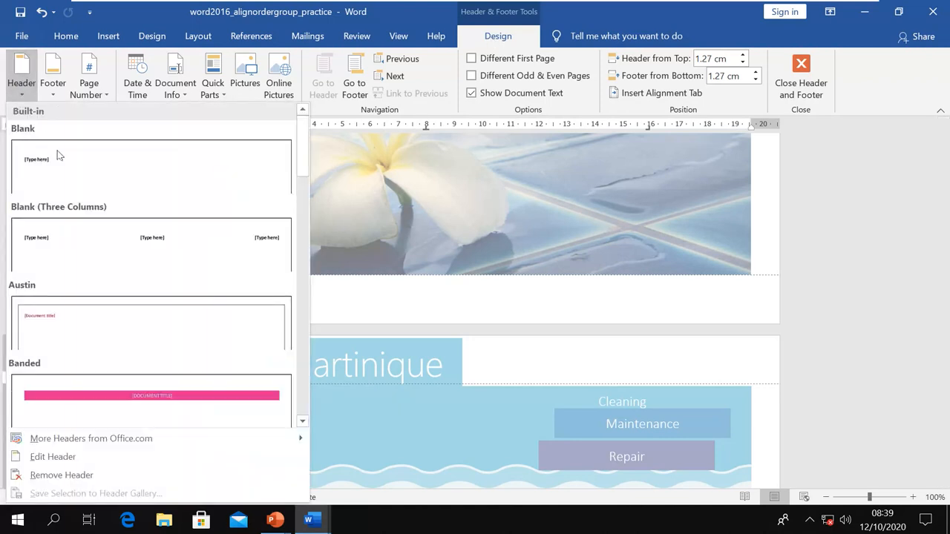
click(94, 396)
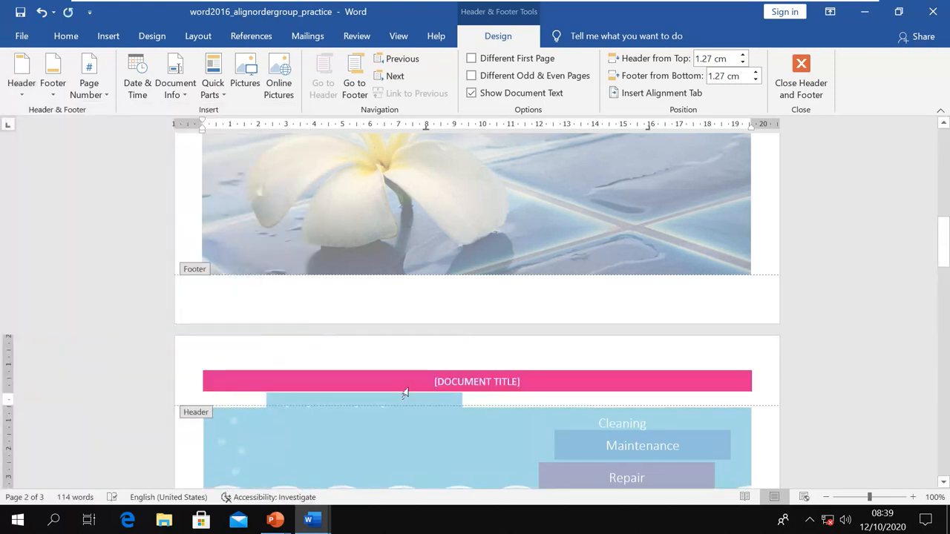
- Look through the built-in footers and insert the Grid footer
click(52, 78)
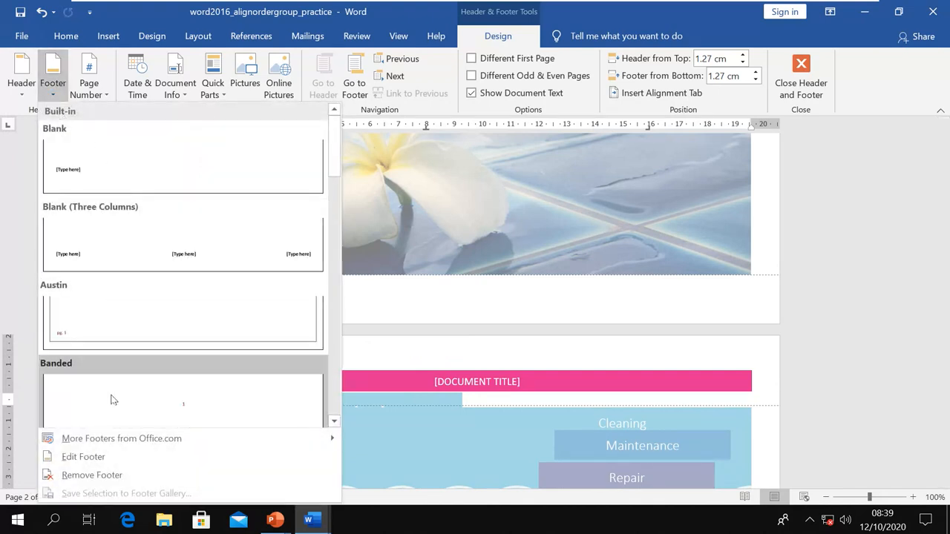
scroll(111, 406, down, 5)
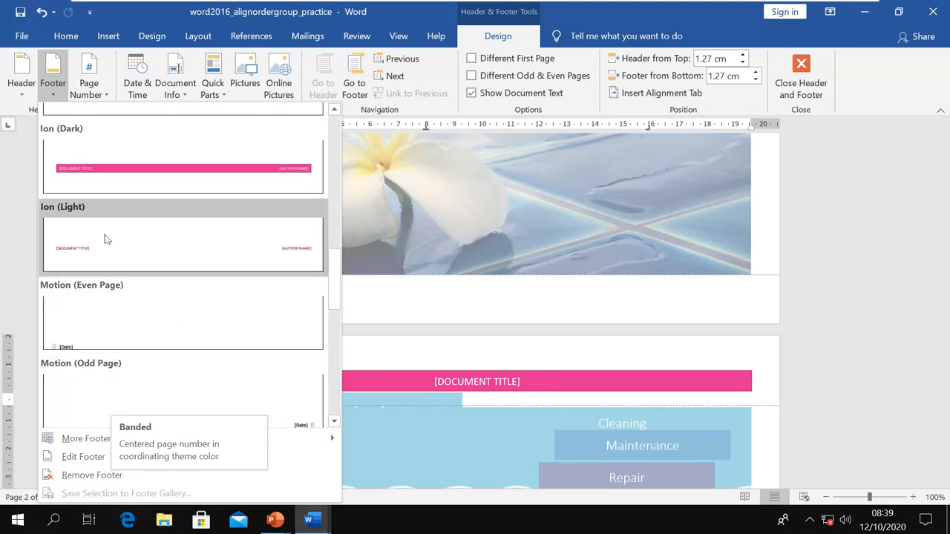
scroll(113, 371, down, 5)
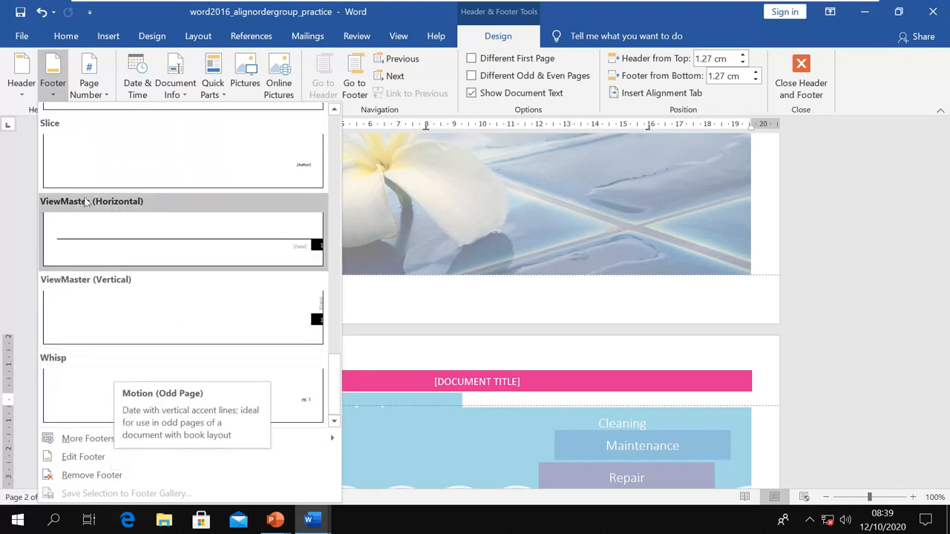
scroll(89, 199, up, 6)
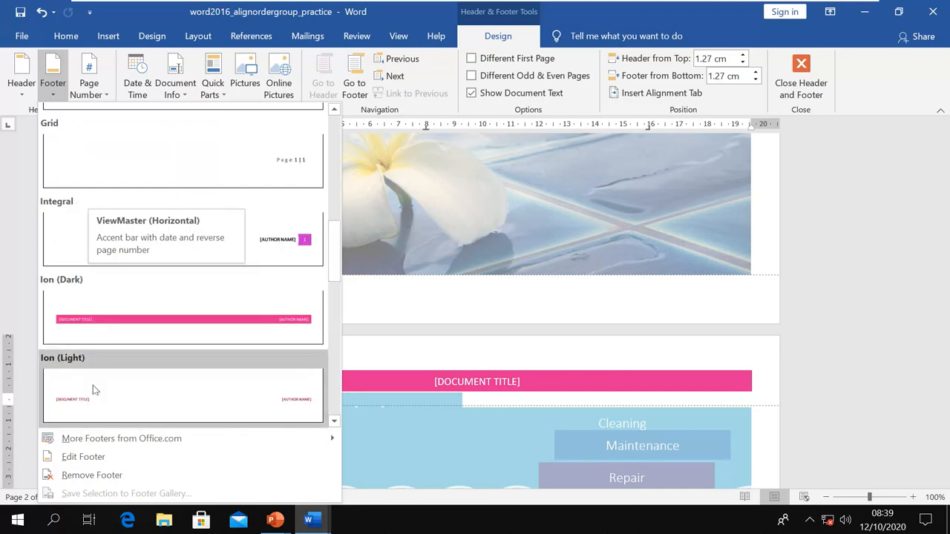
click(223, 178)
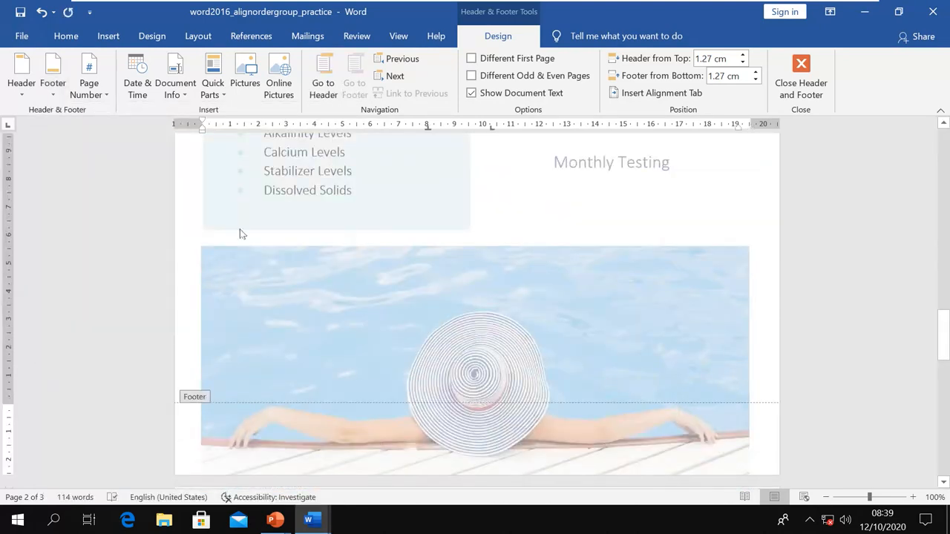
- Review the Page Number, Document Info and Quick Parts options for the footer without choosing any of them
click(105, 95)
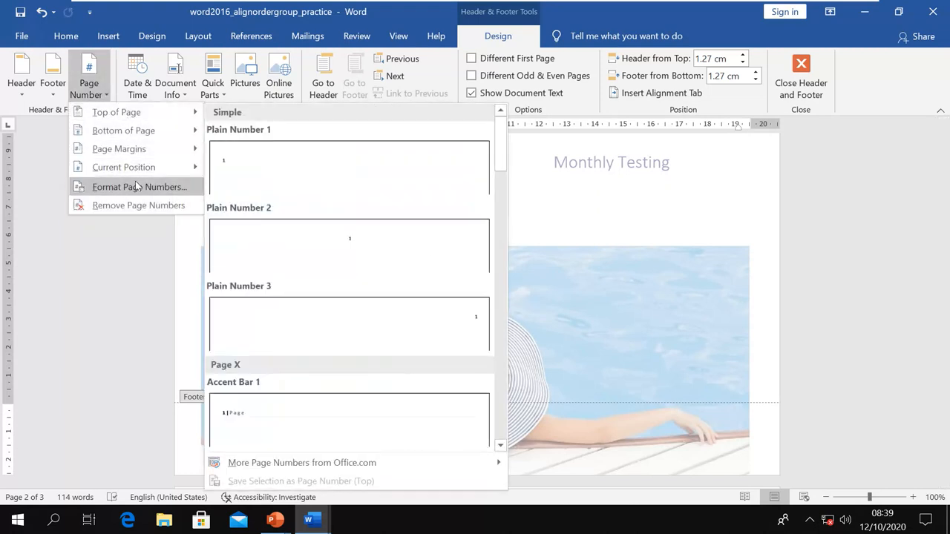
click(102, 261)
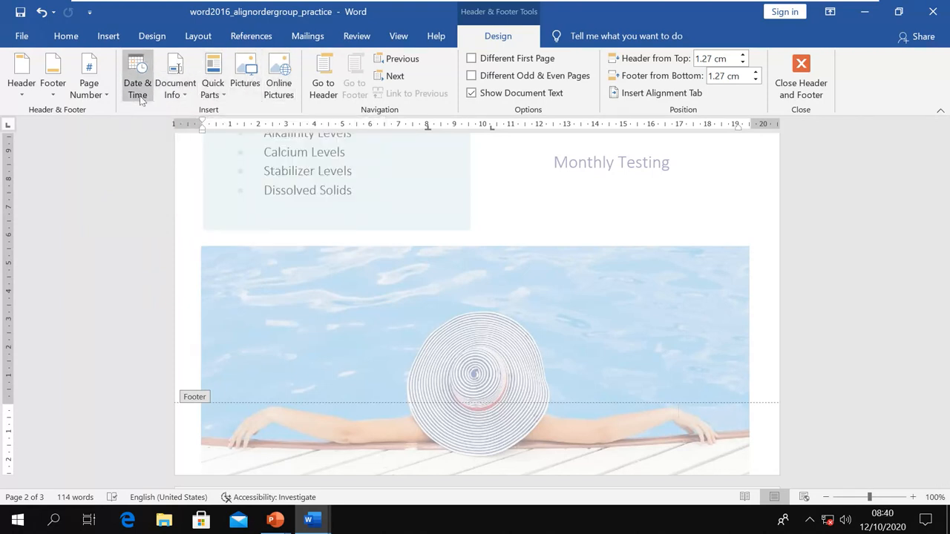
click(180, 97)
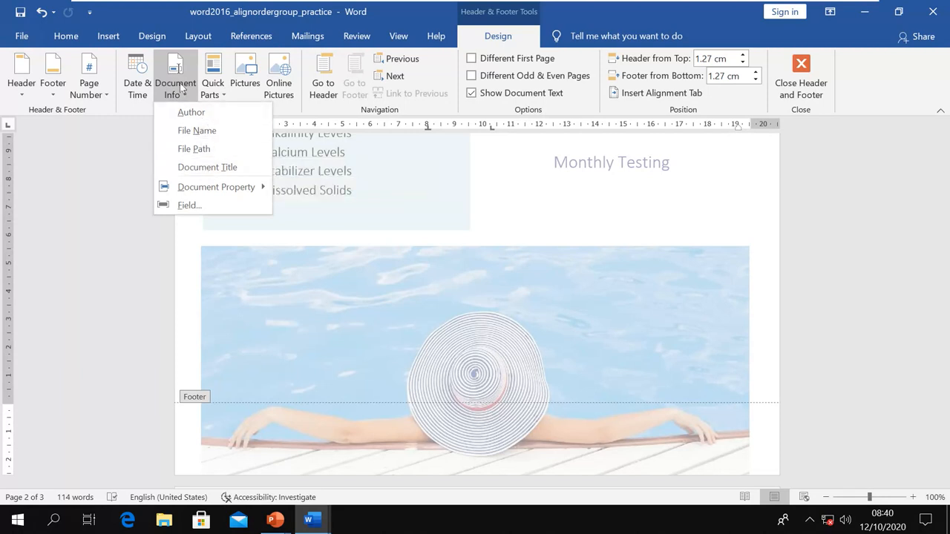
click(214, 91)
mouse_move(245, 116)
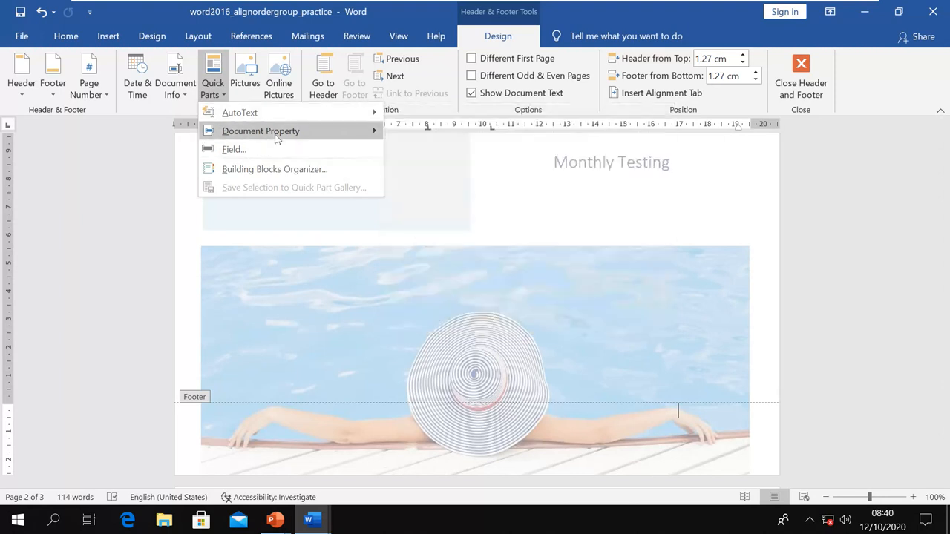
mouse_move(277, 139)
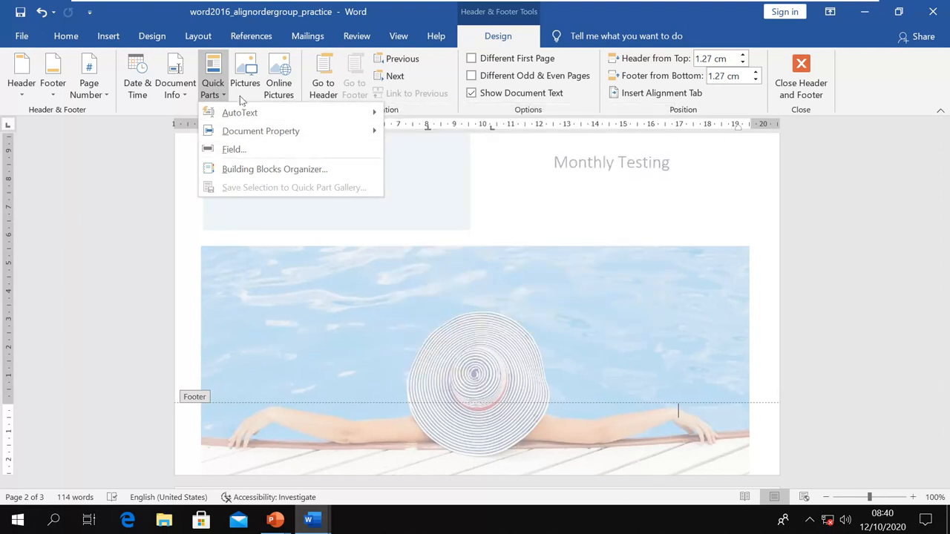
click(469, 233)
- Jump back and forth between page 2's header and footer, and try the Different First Page option, leaving it off
click(324, 88)
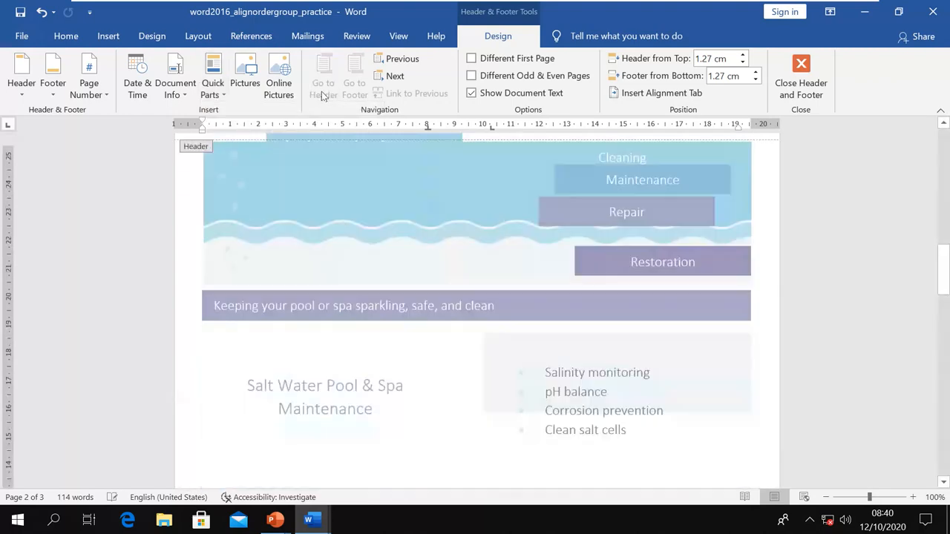
click(354, 88)
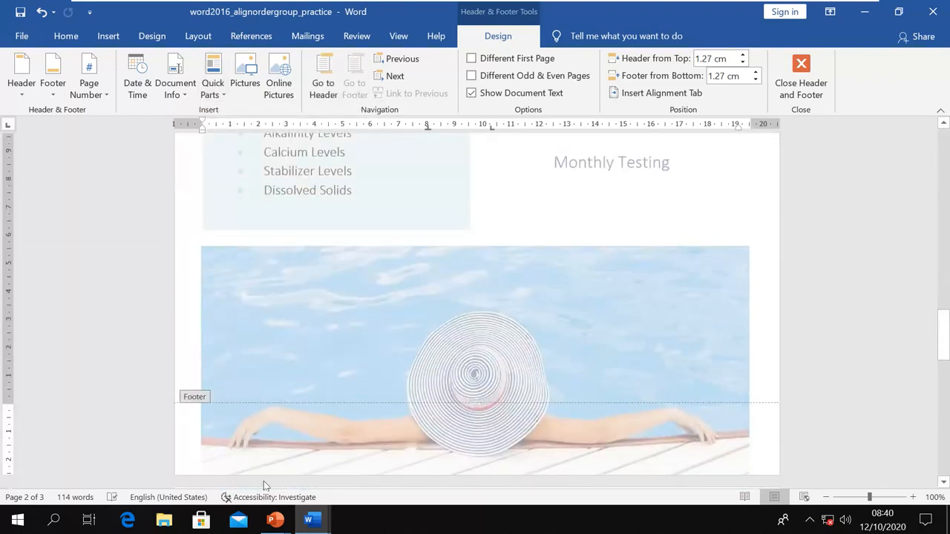
click(324, 87)
click(355, 89)
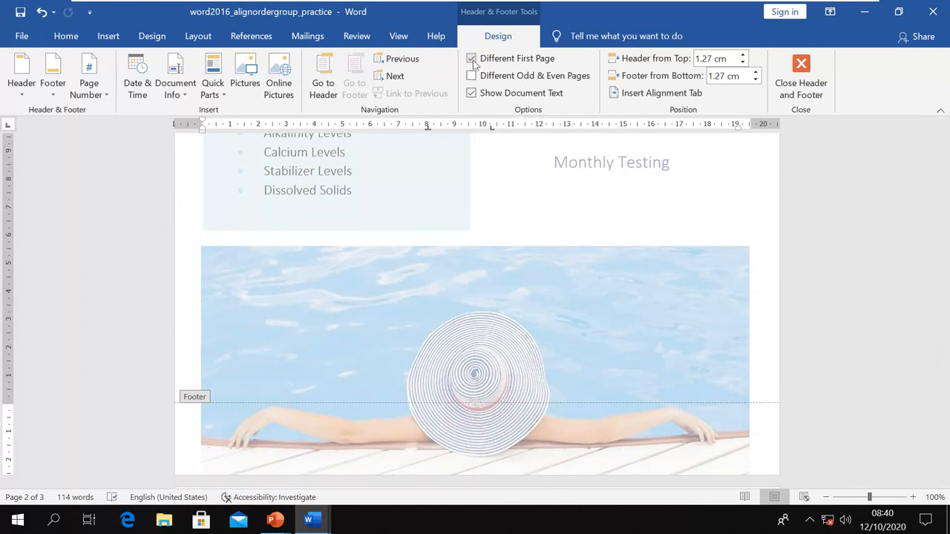
click(473, 59)
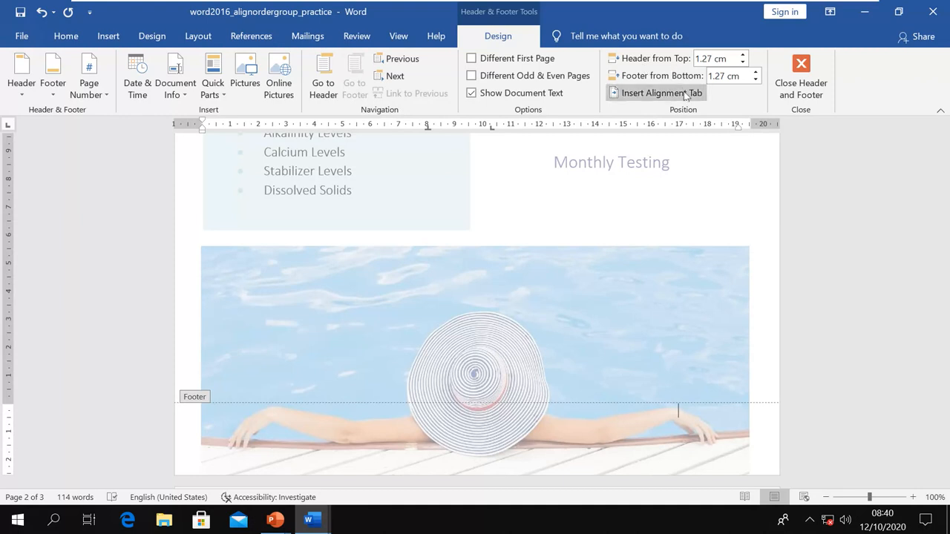
- Close header and footer editing and view the new header and footer on the first two pages
scroll(689, 216, up, 6)
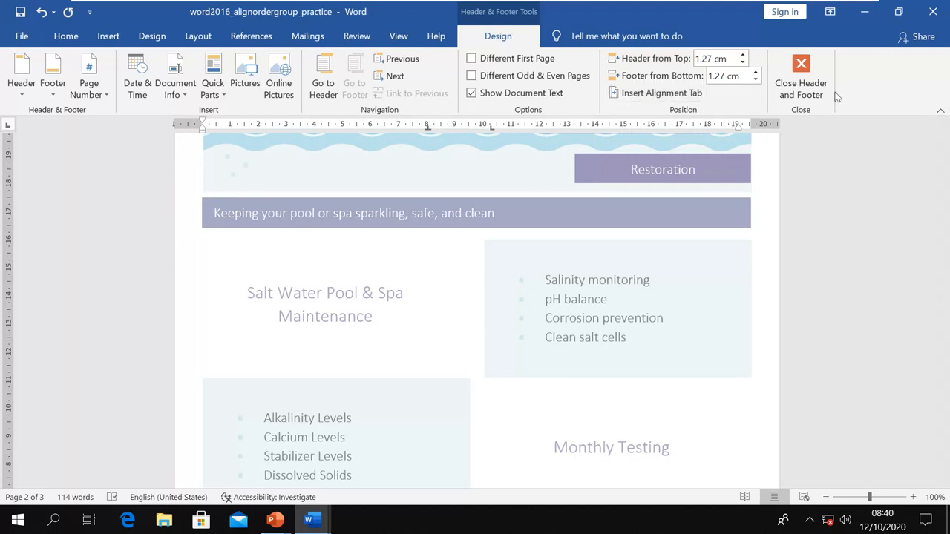
click(791, 72)
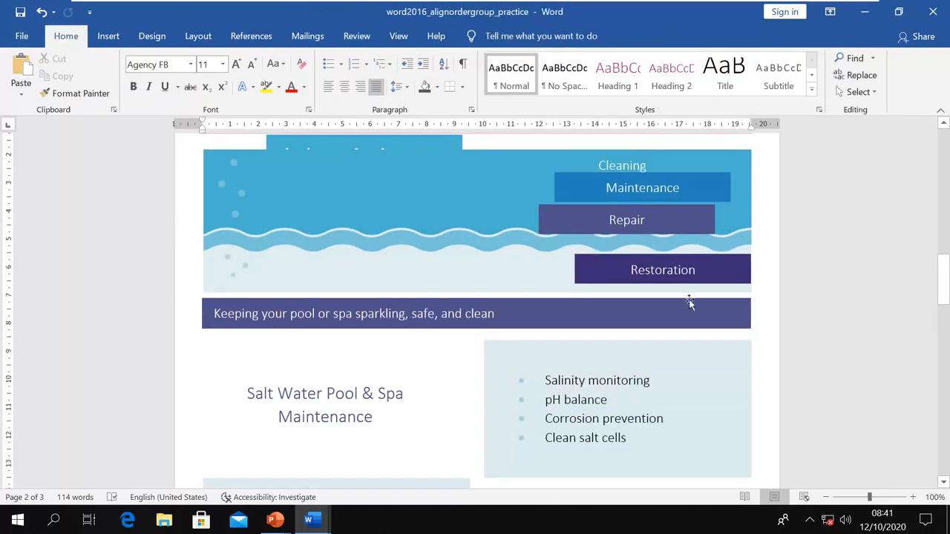
scroll(689, 299, up, 5)
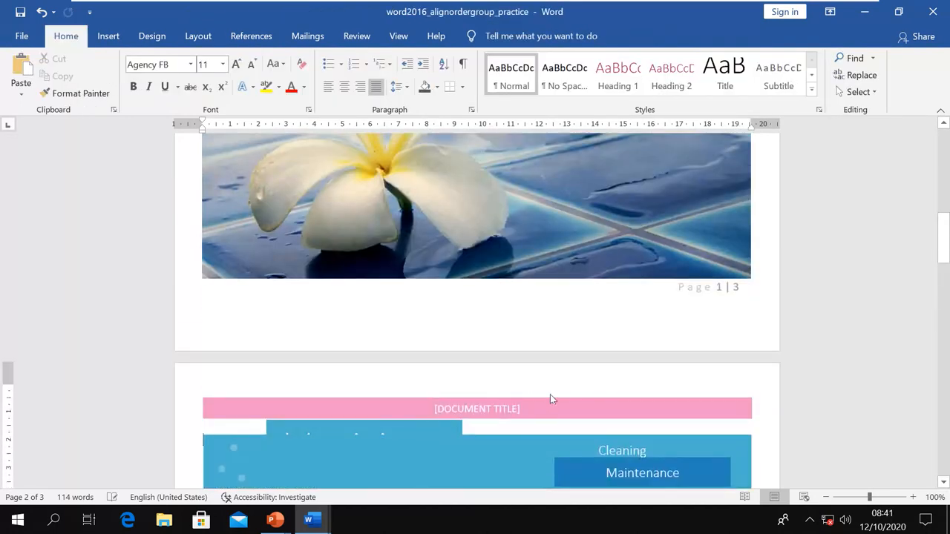
scroll(613, 242, up, 10)
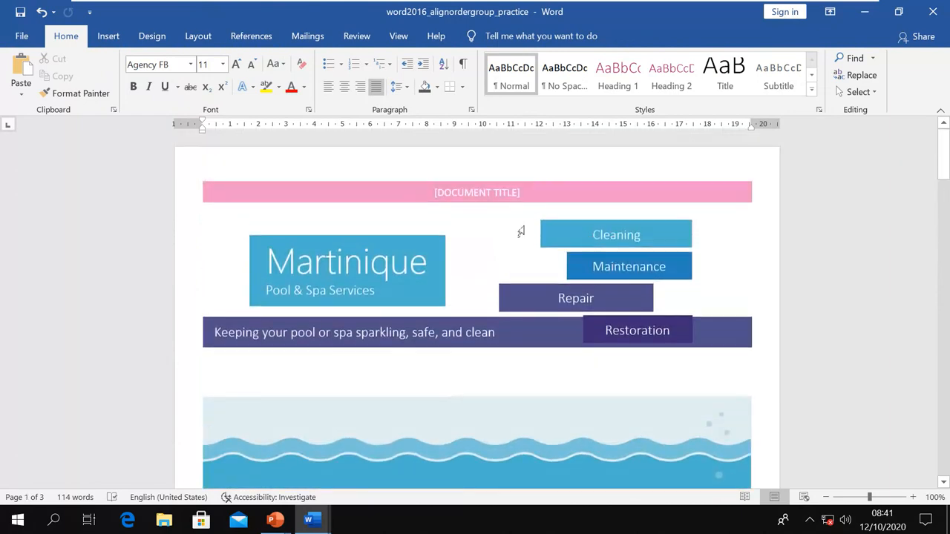
- Compare page 1's header and footer, reopen the footer for editing to view the Header & Footer Tools options, and close header and footer editing
scroll(564, 245, down, 10)
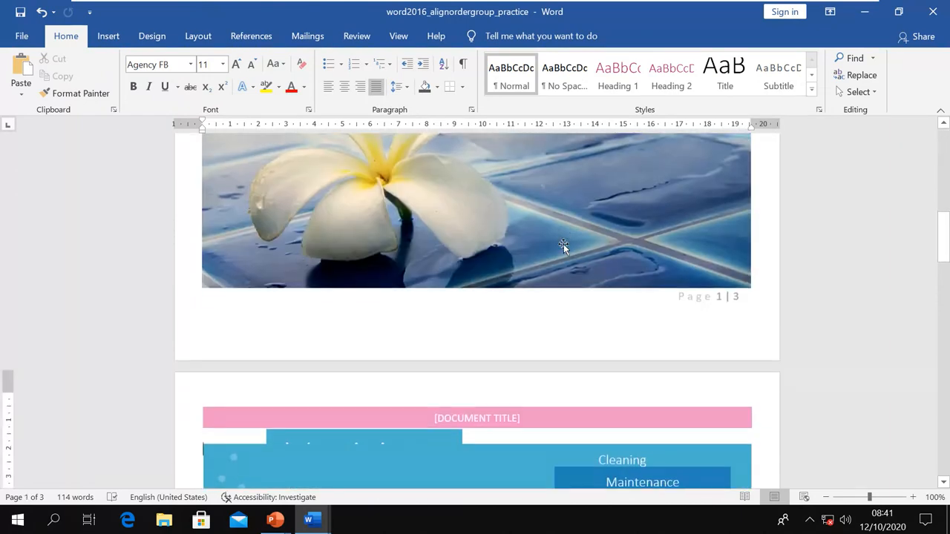
scroll(563, 244, up, 10)
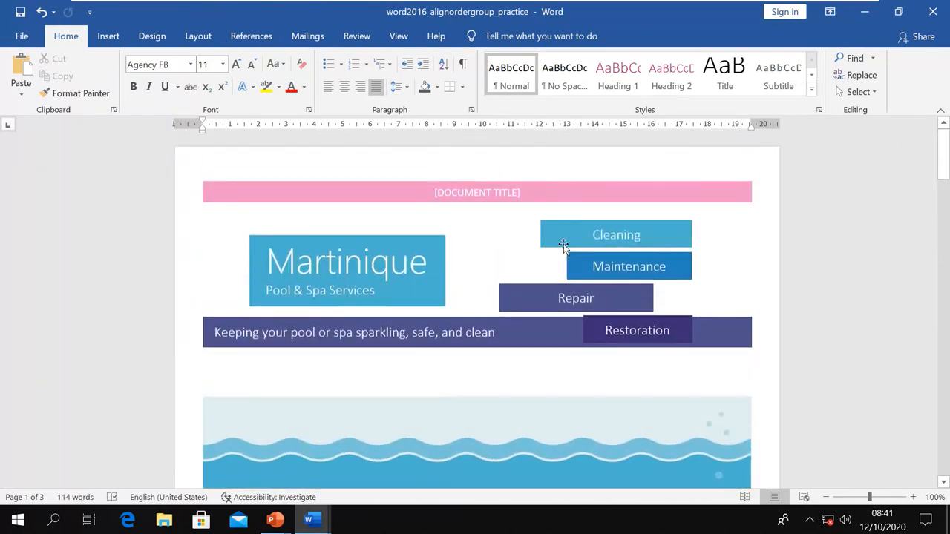
scroll(563, 246, down, 3)
scroll(545, 221, up, 3)
scroll(534, 248, down, 10)
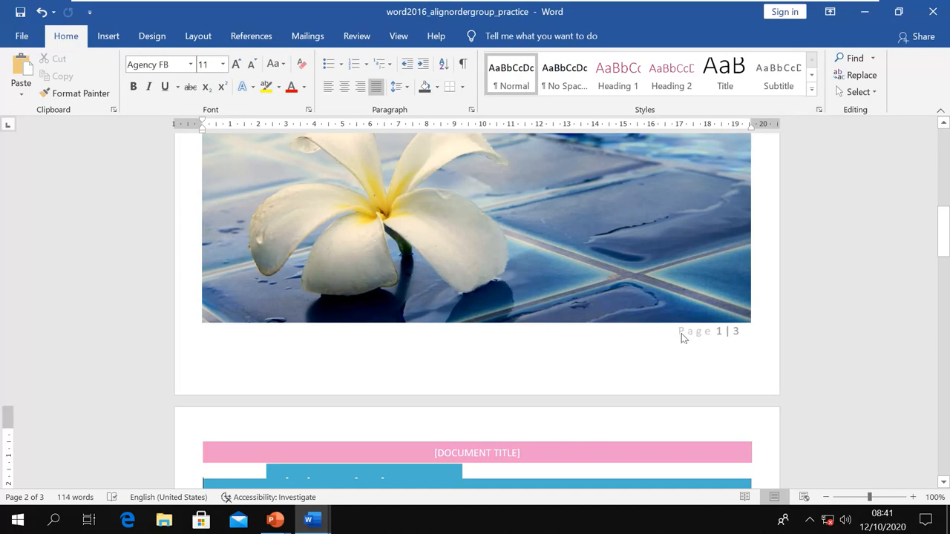
click(477, 371)
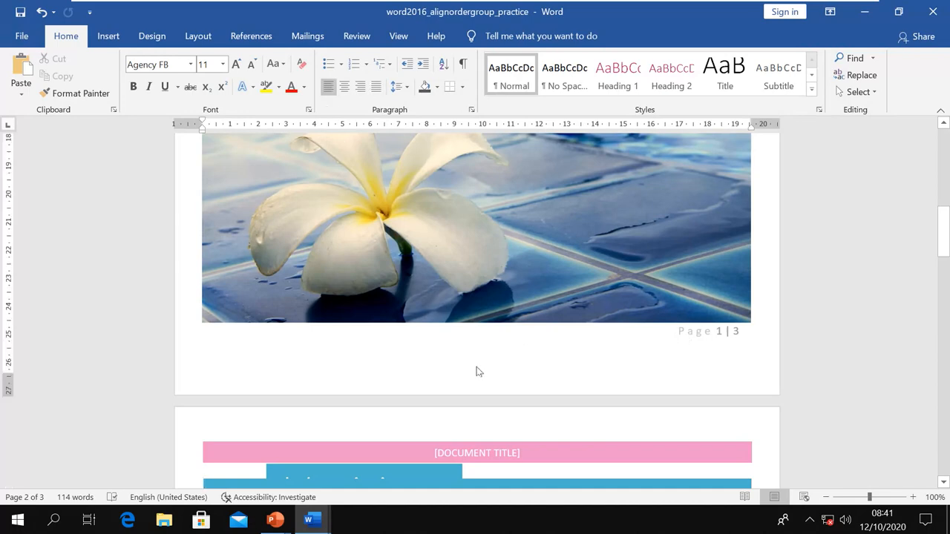
double_click(478, 371)
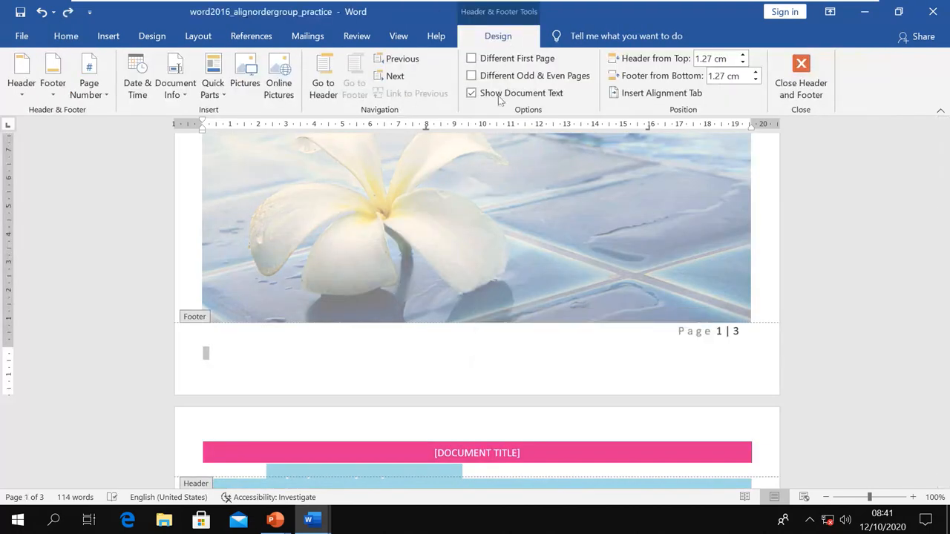
click(801, 81)
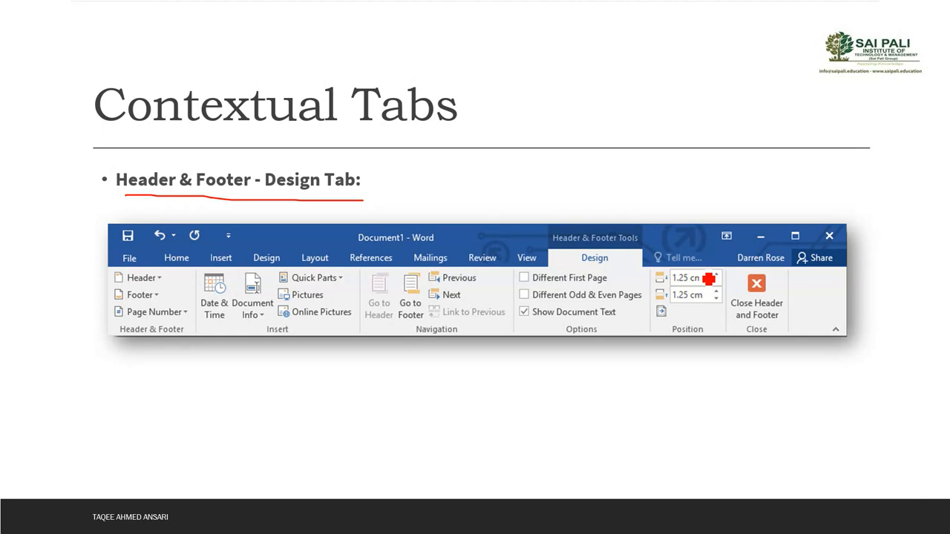
key(Right)
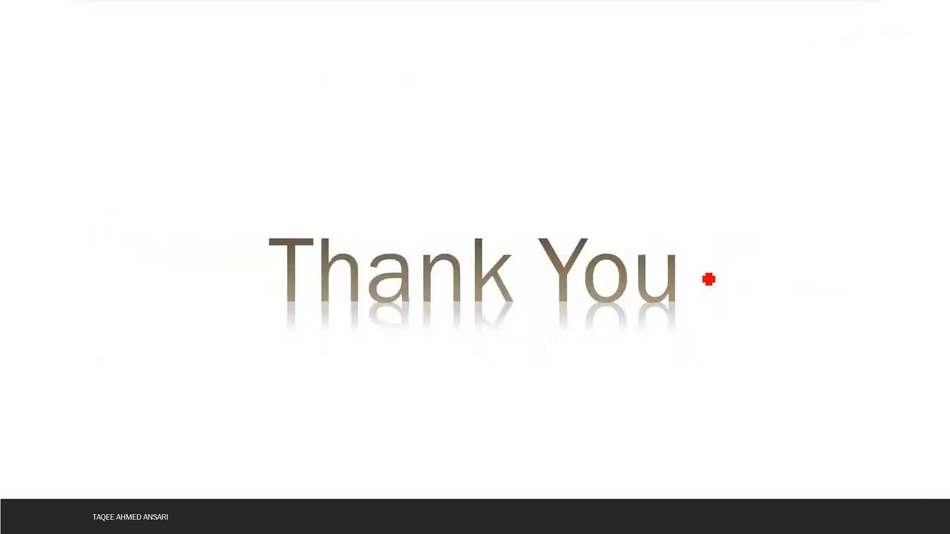